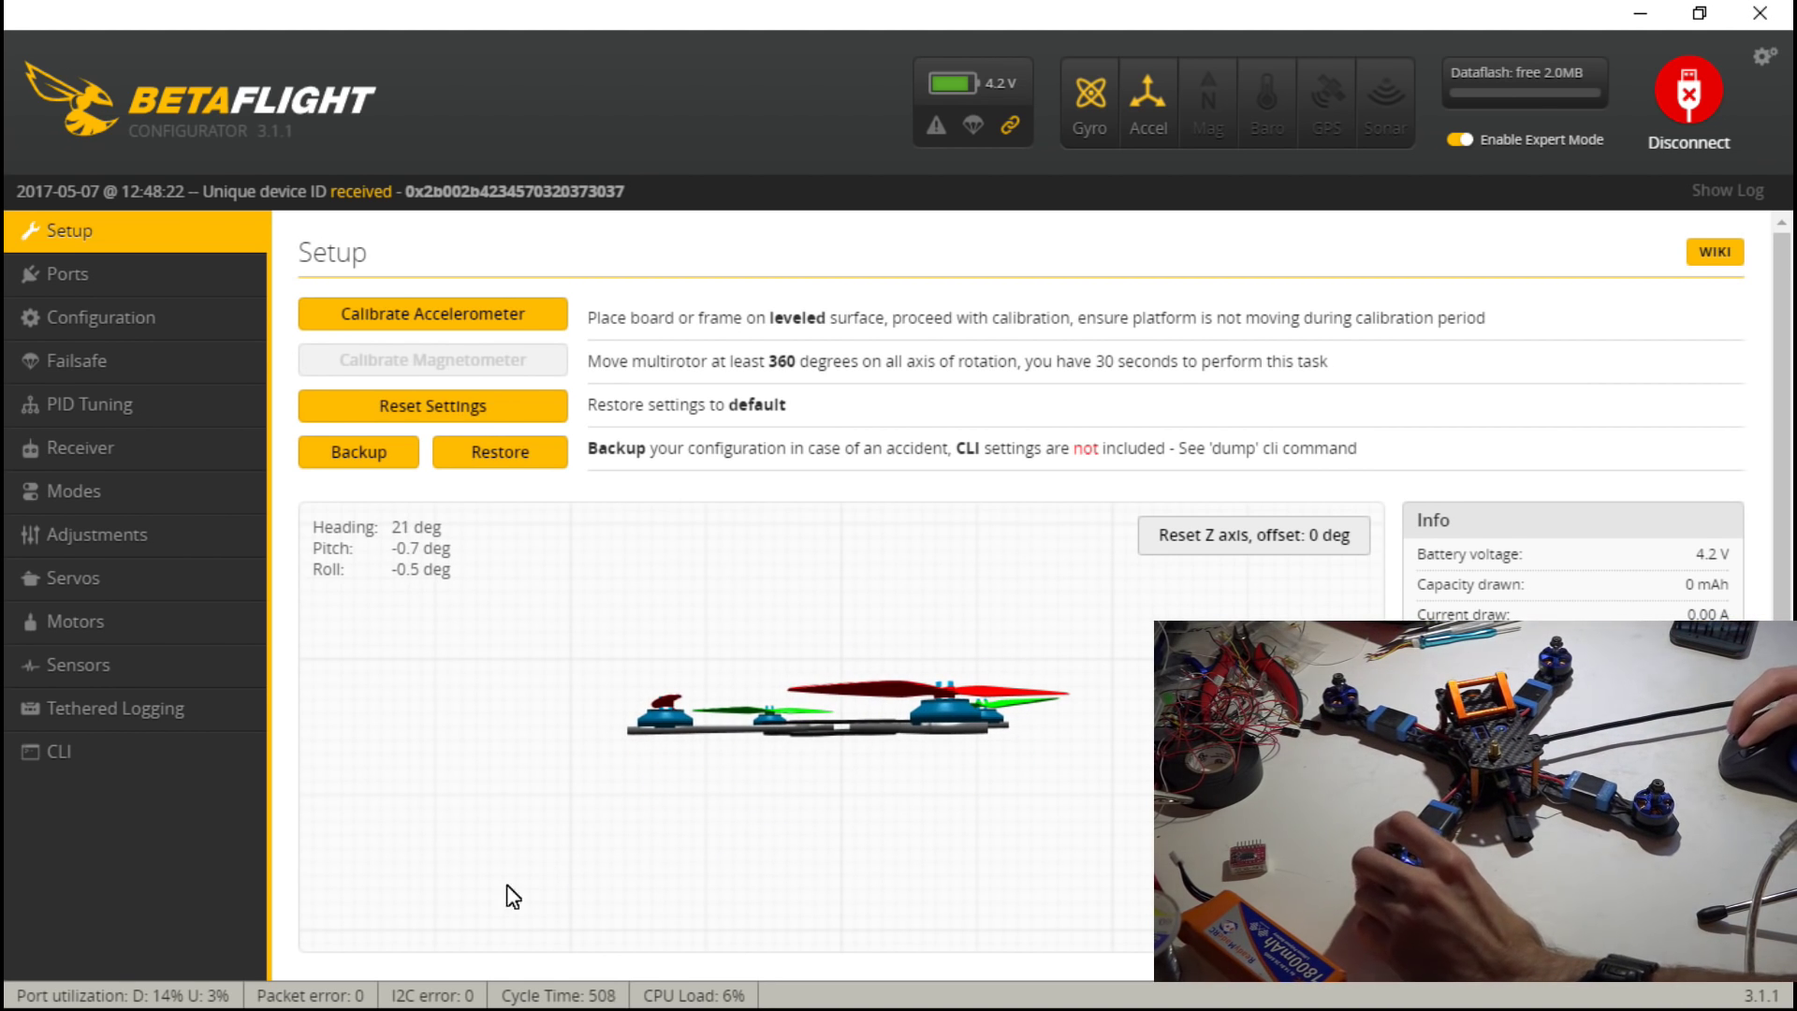
- Try a board alignment of 90 yaw degrees, saving with a reboot and checking the craft's orientation in Setup
{"action": "left_click", "coordinate": [125, 322]}
{"action": "scroll", "coordinate": [666, 671], "scroll_direction": "down", "scroll_amount": 4}
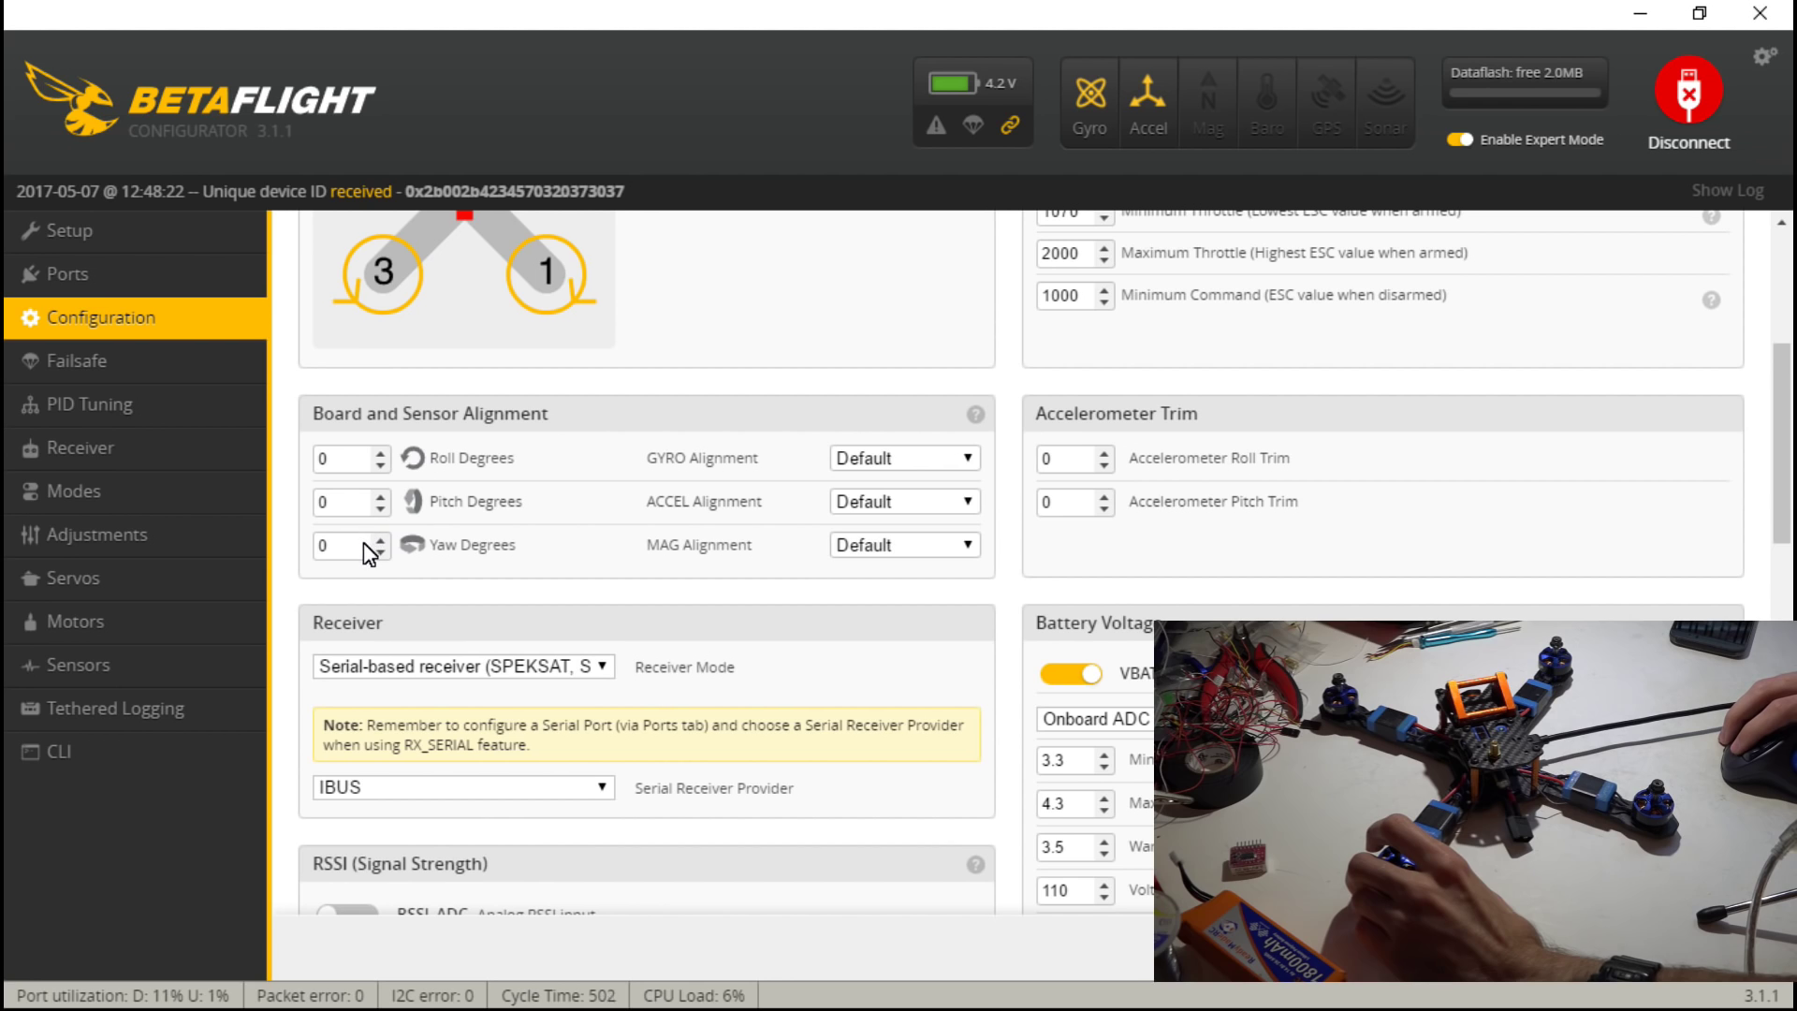
{"action": "double_click", "coordinate": [363, 542]}
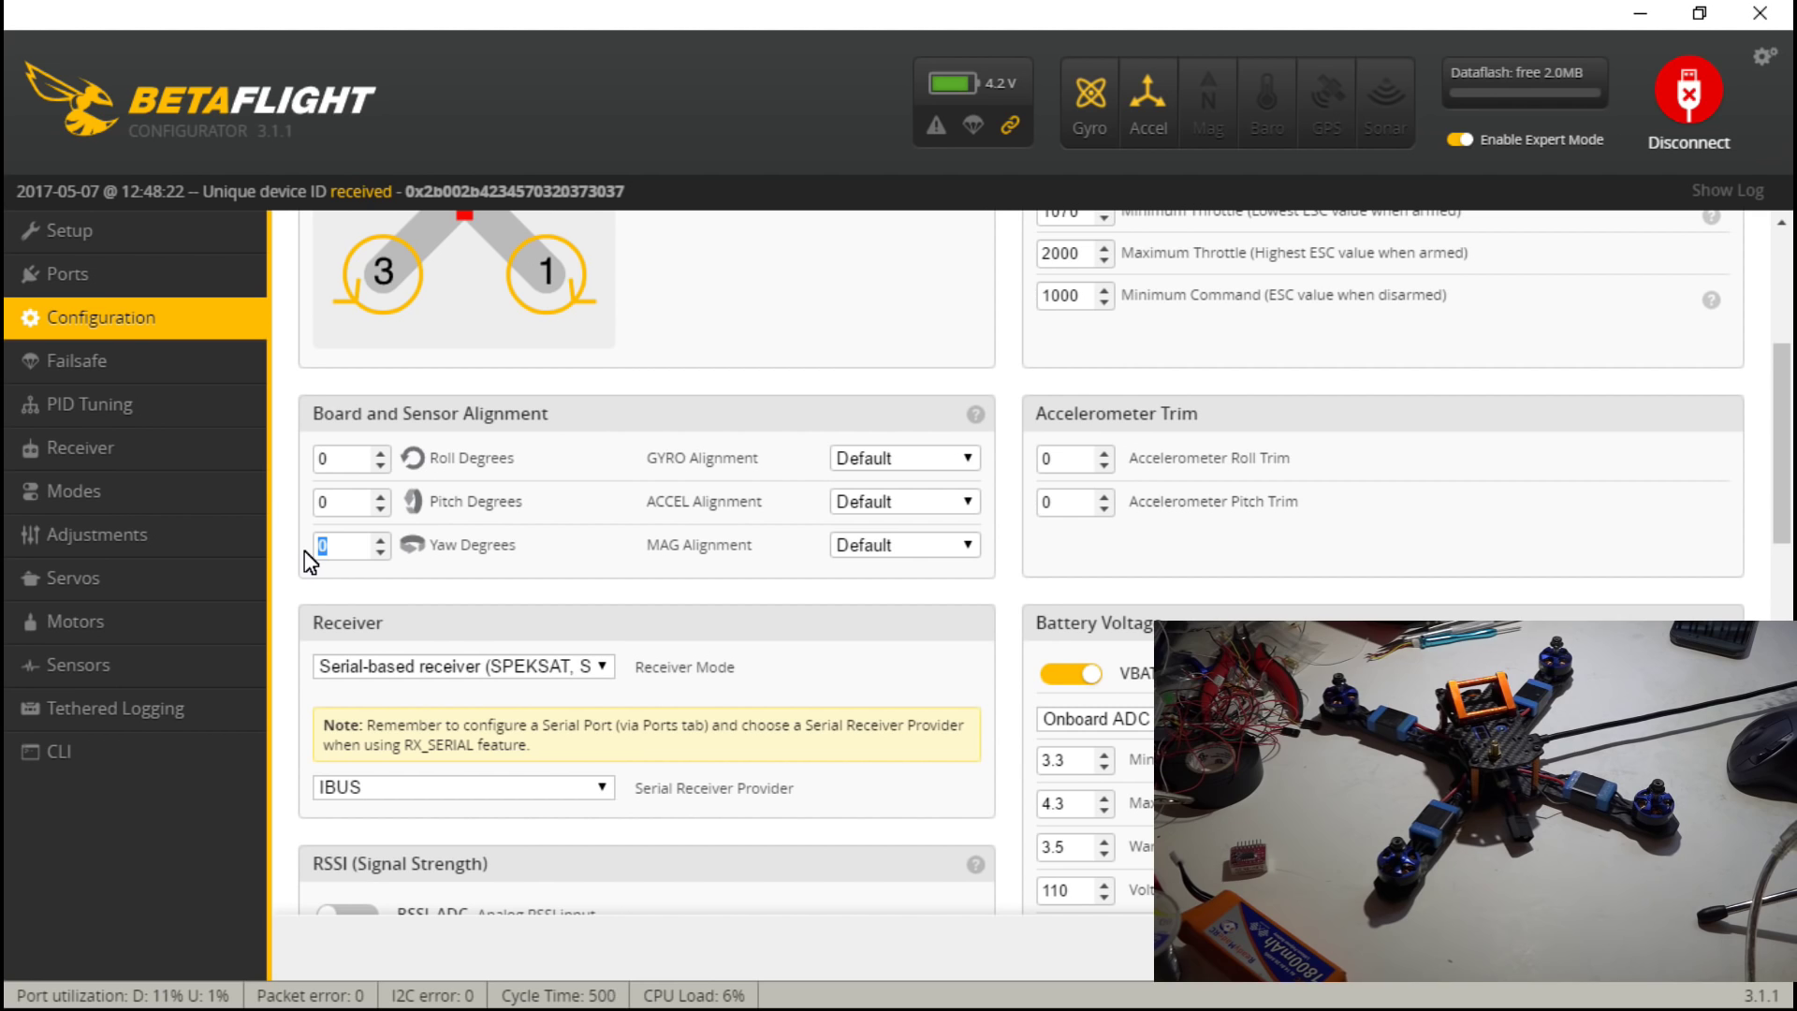
{"action": "type", "text": "90"}
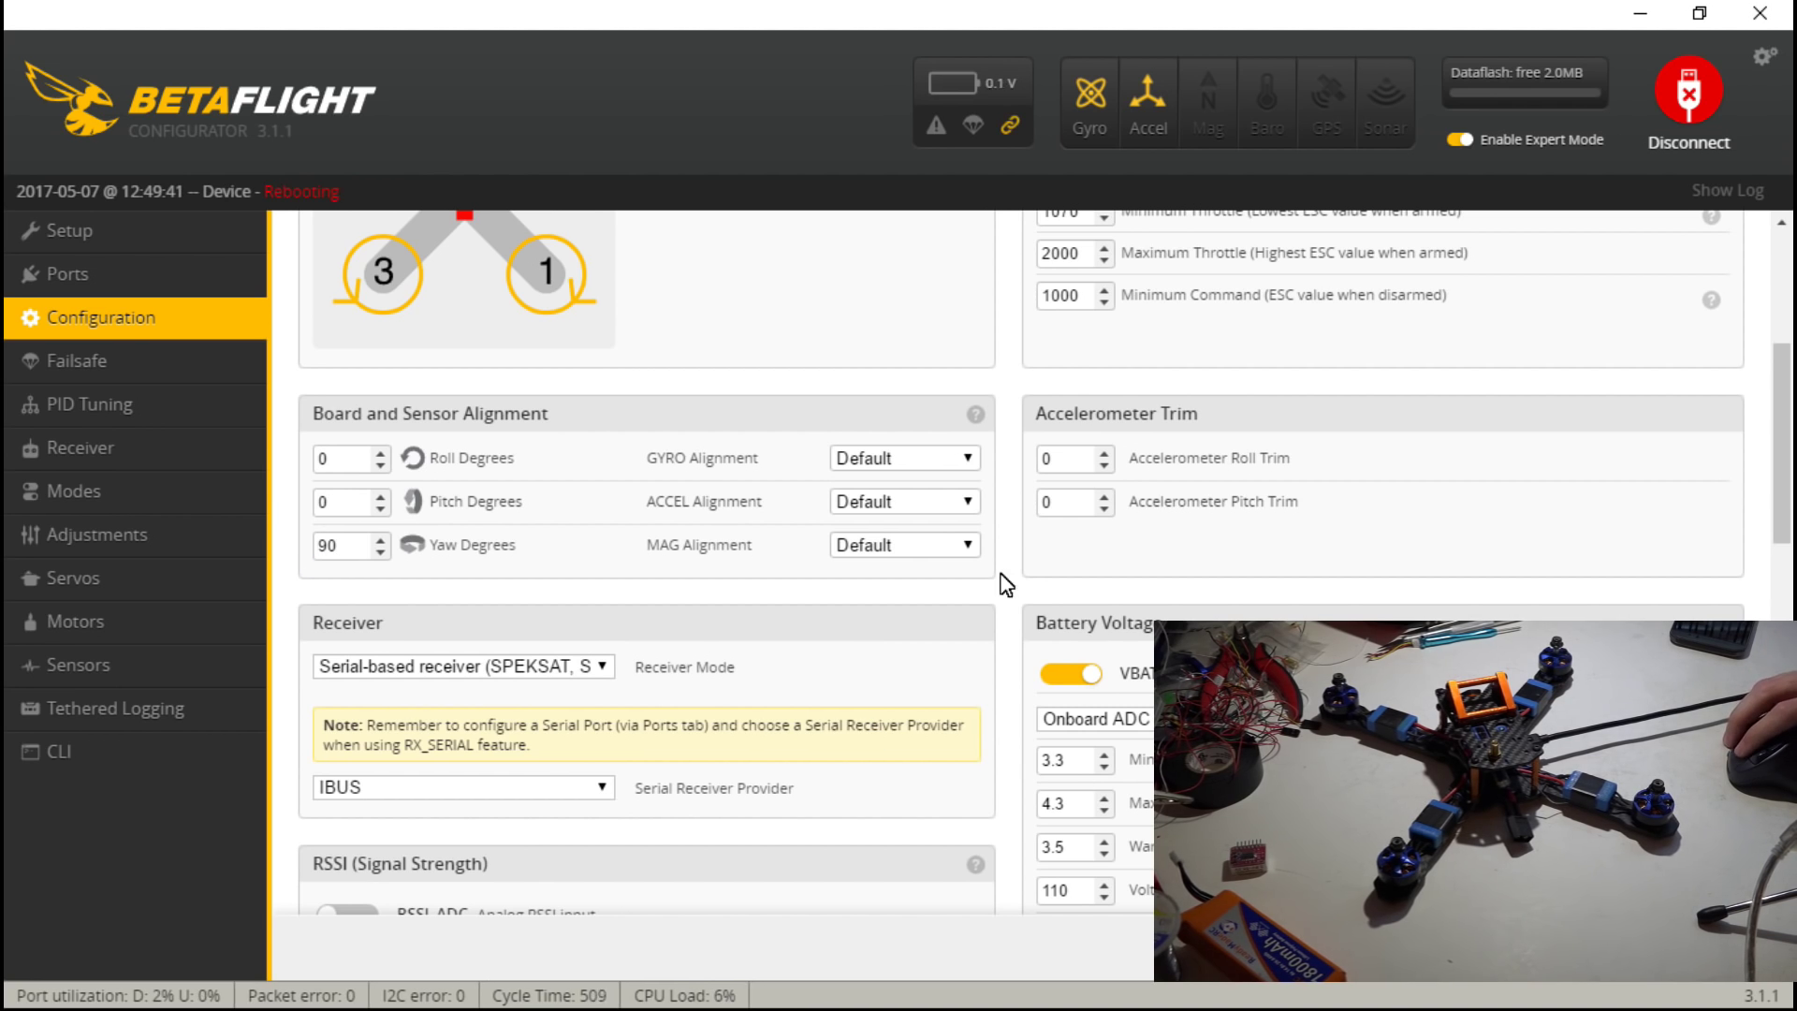
{"action": "left_click", "coordinate": [140, 221]}
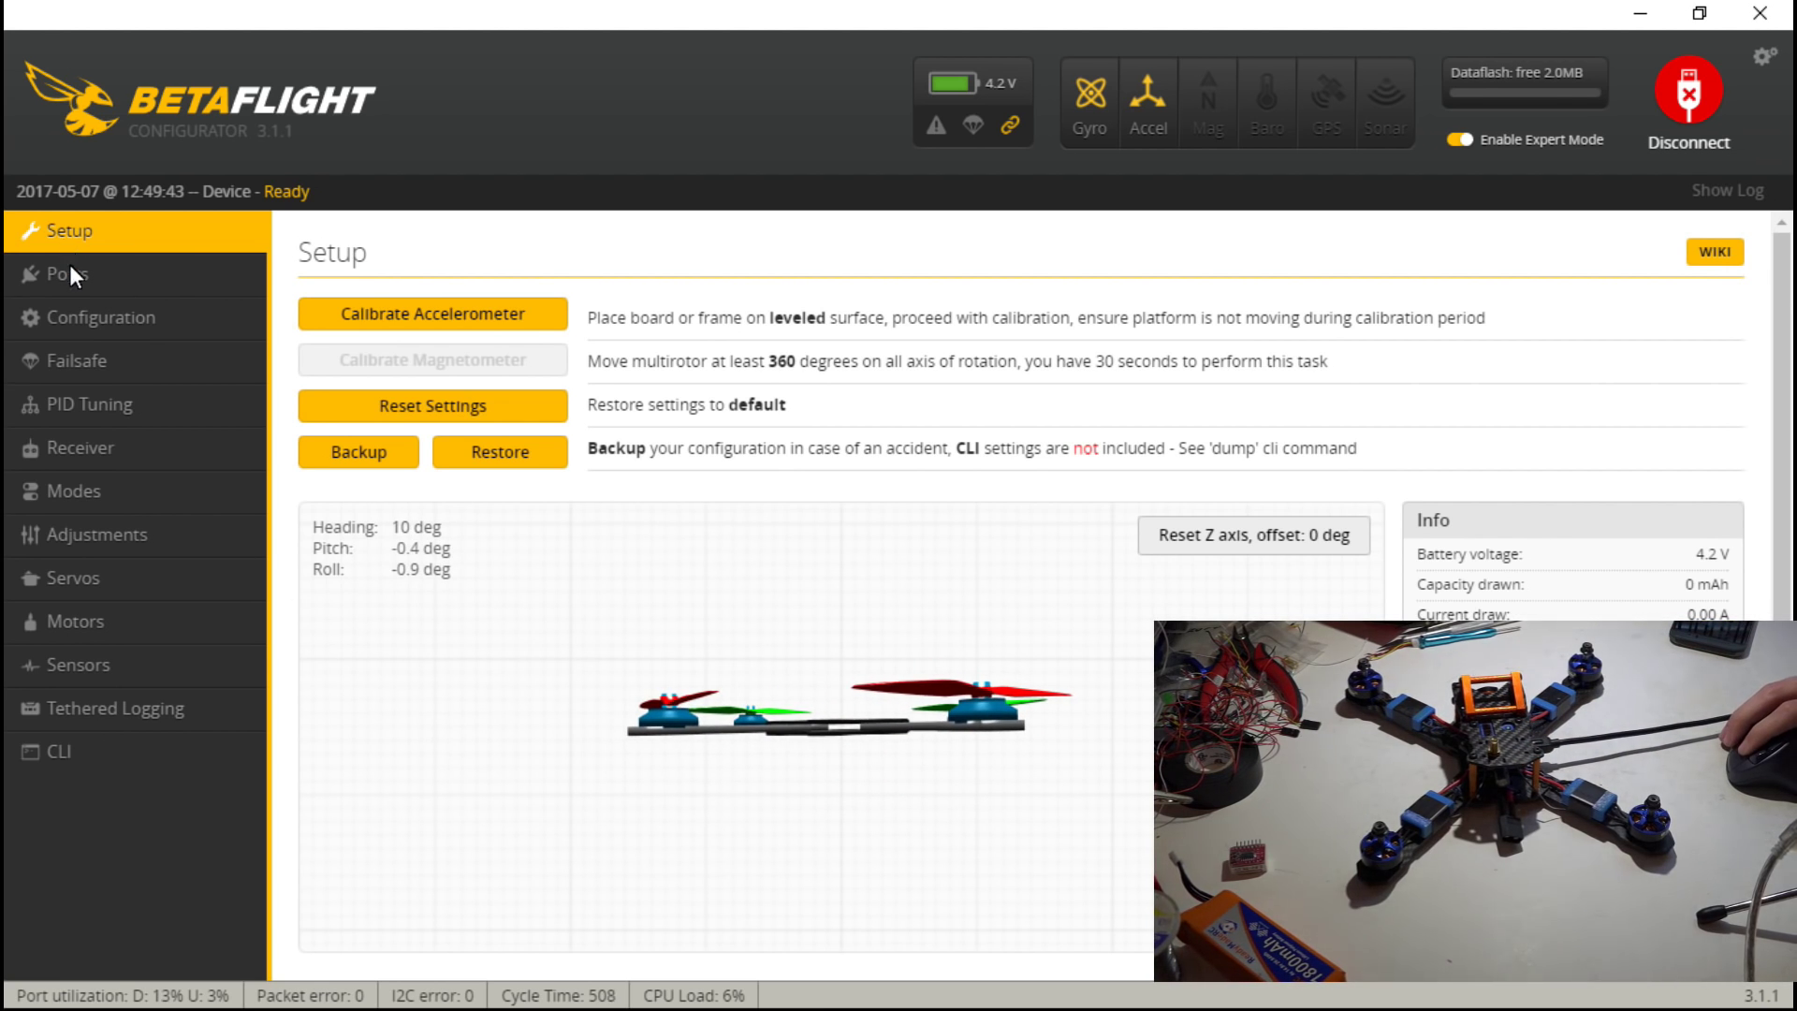
- Set the board alignment's yaw degrees to 270 in the configuration and save with a reboot
{"action": "left_click", "coordinate": [78, 318]}
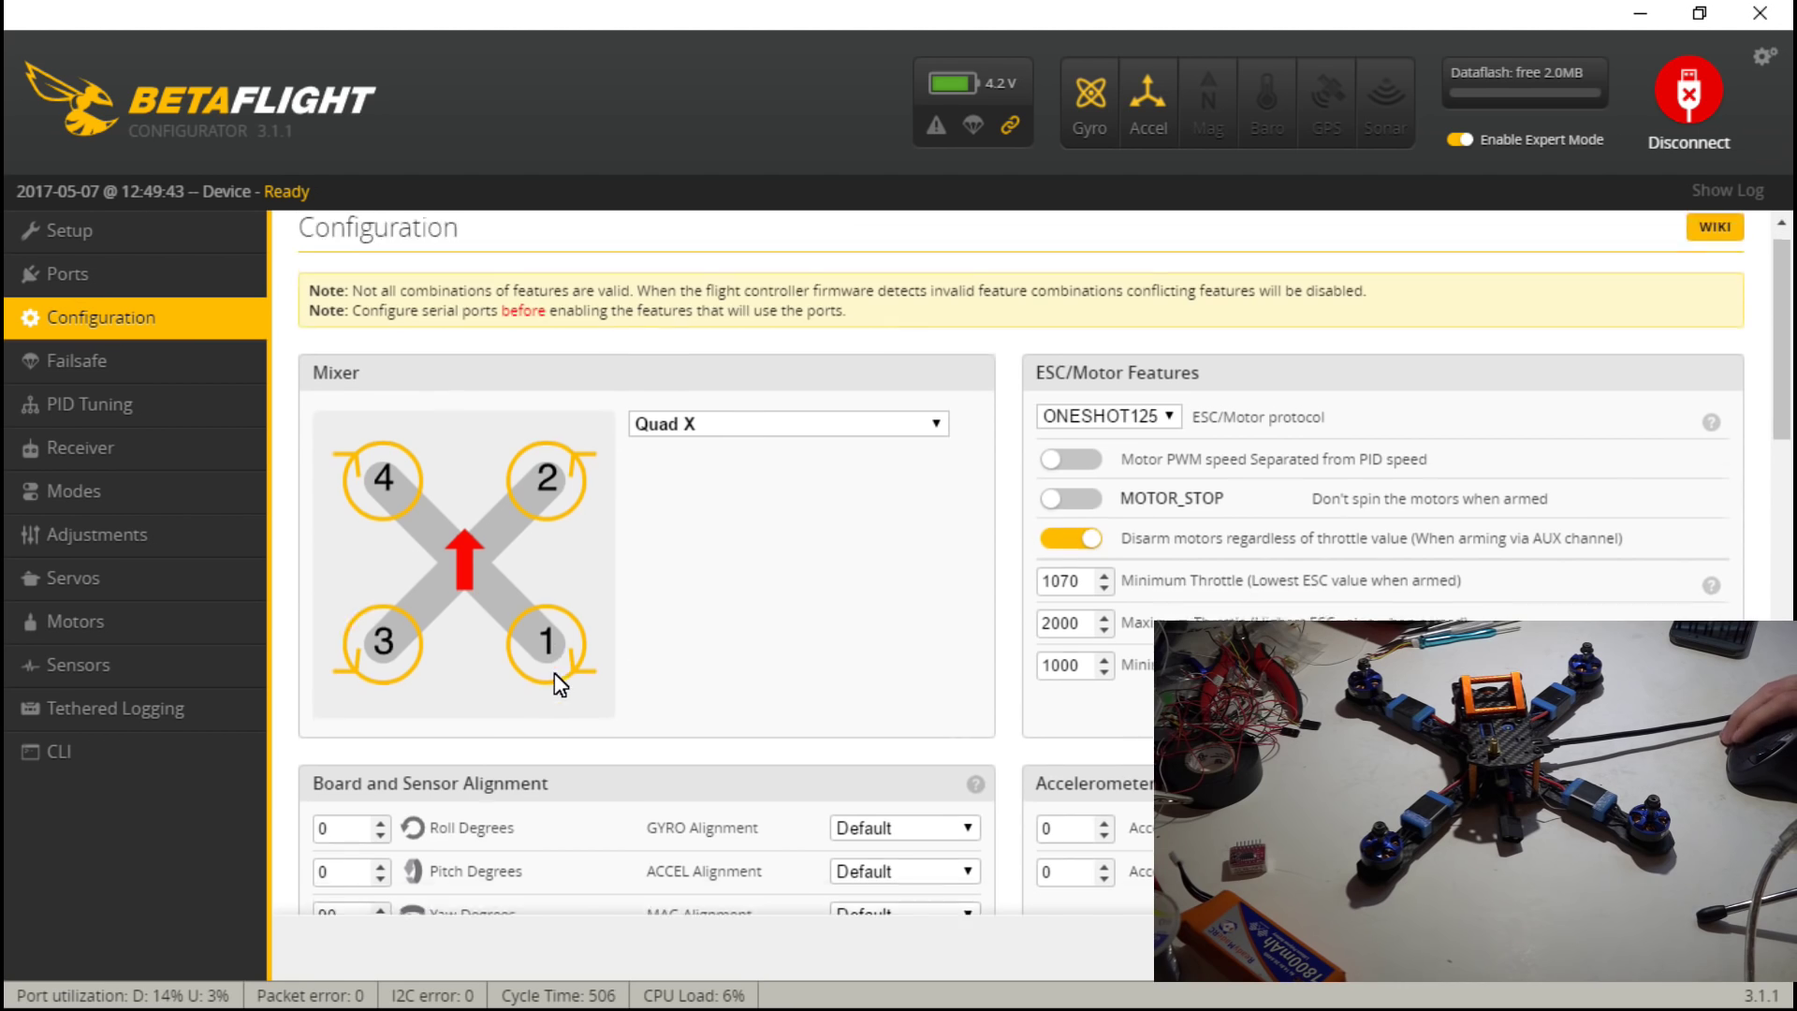
{"action": "scroll", "coordinate": [562, 689], "scroll_direction": "down", "scroll_amount": 3}
{"action": "double_click", "coordinate": [330, 676]}
{"action": "type", "text": "27"}
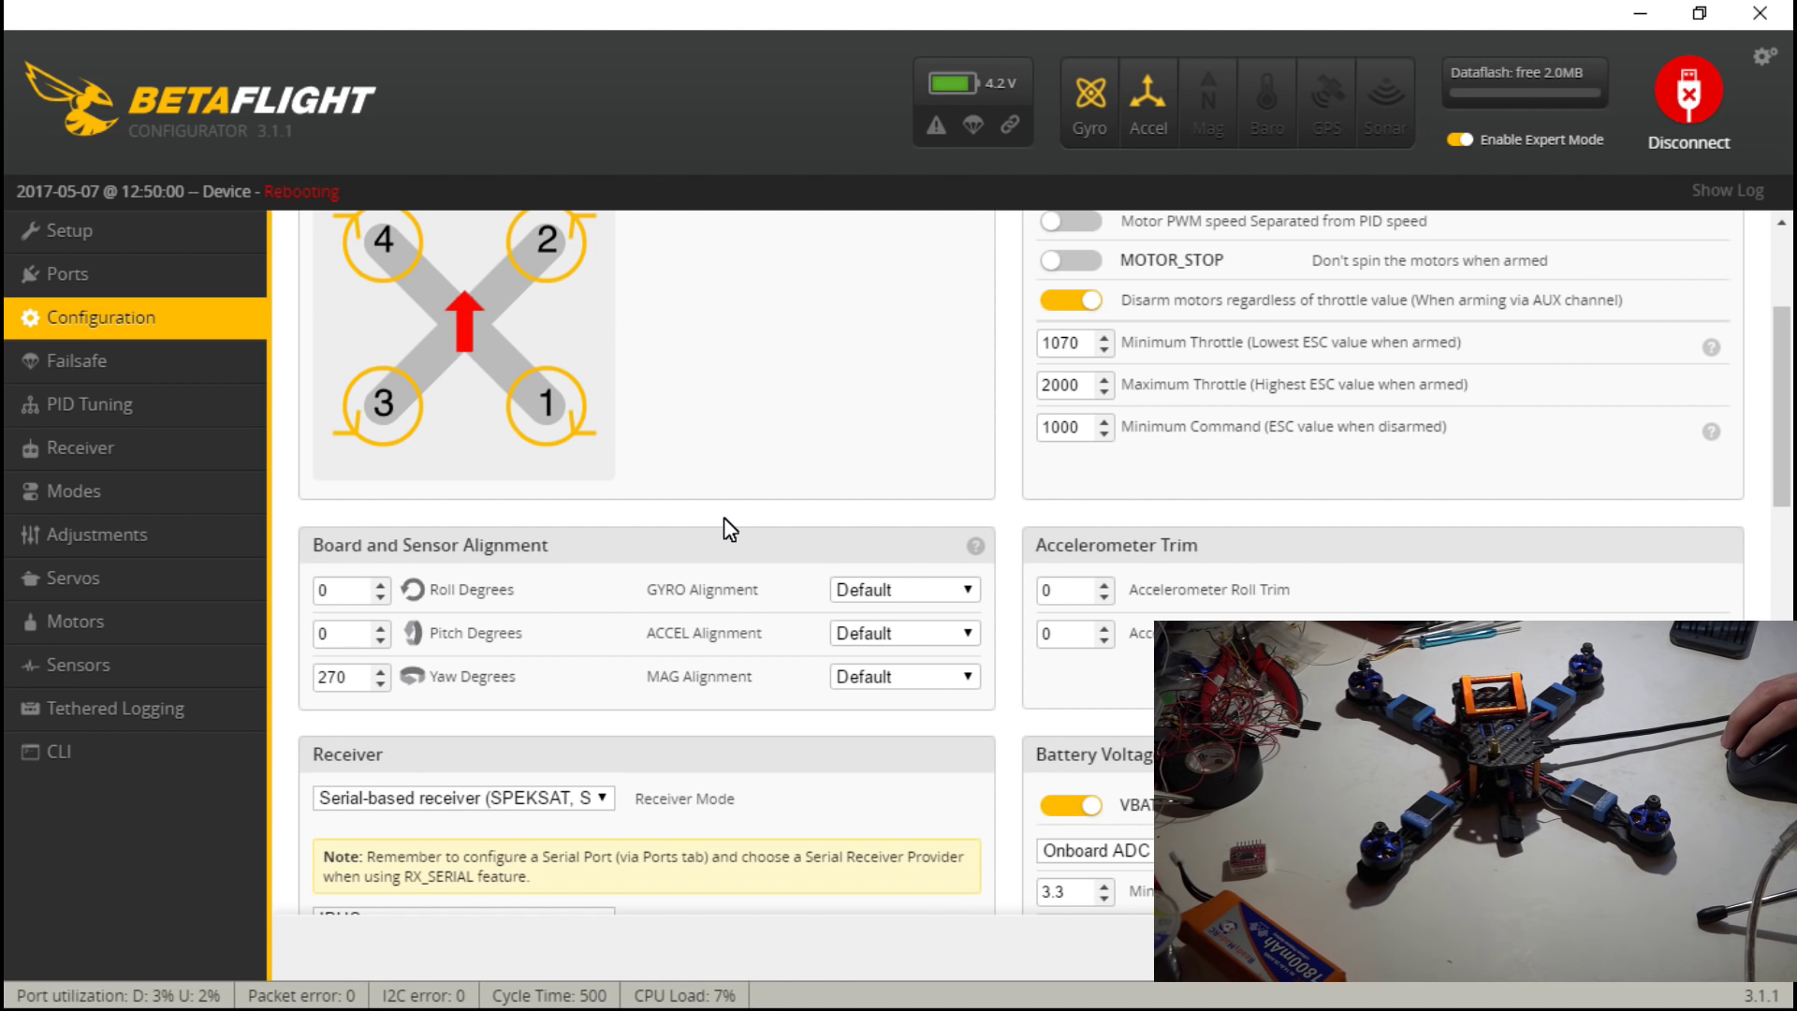
- Calibrate the accelerometer from the Setup page and review the UART port assignments
{"action": "scroll", "coordinate": [722, 516], "scroll_direction": "up", "scroll_amount": 3}
{"action": "left_click", "coordinate": [169, 233]}
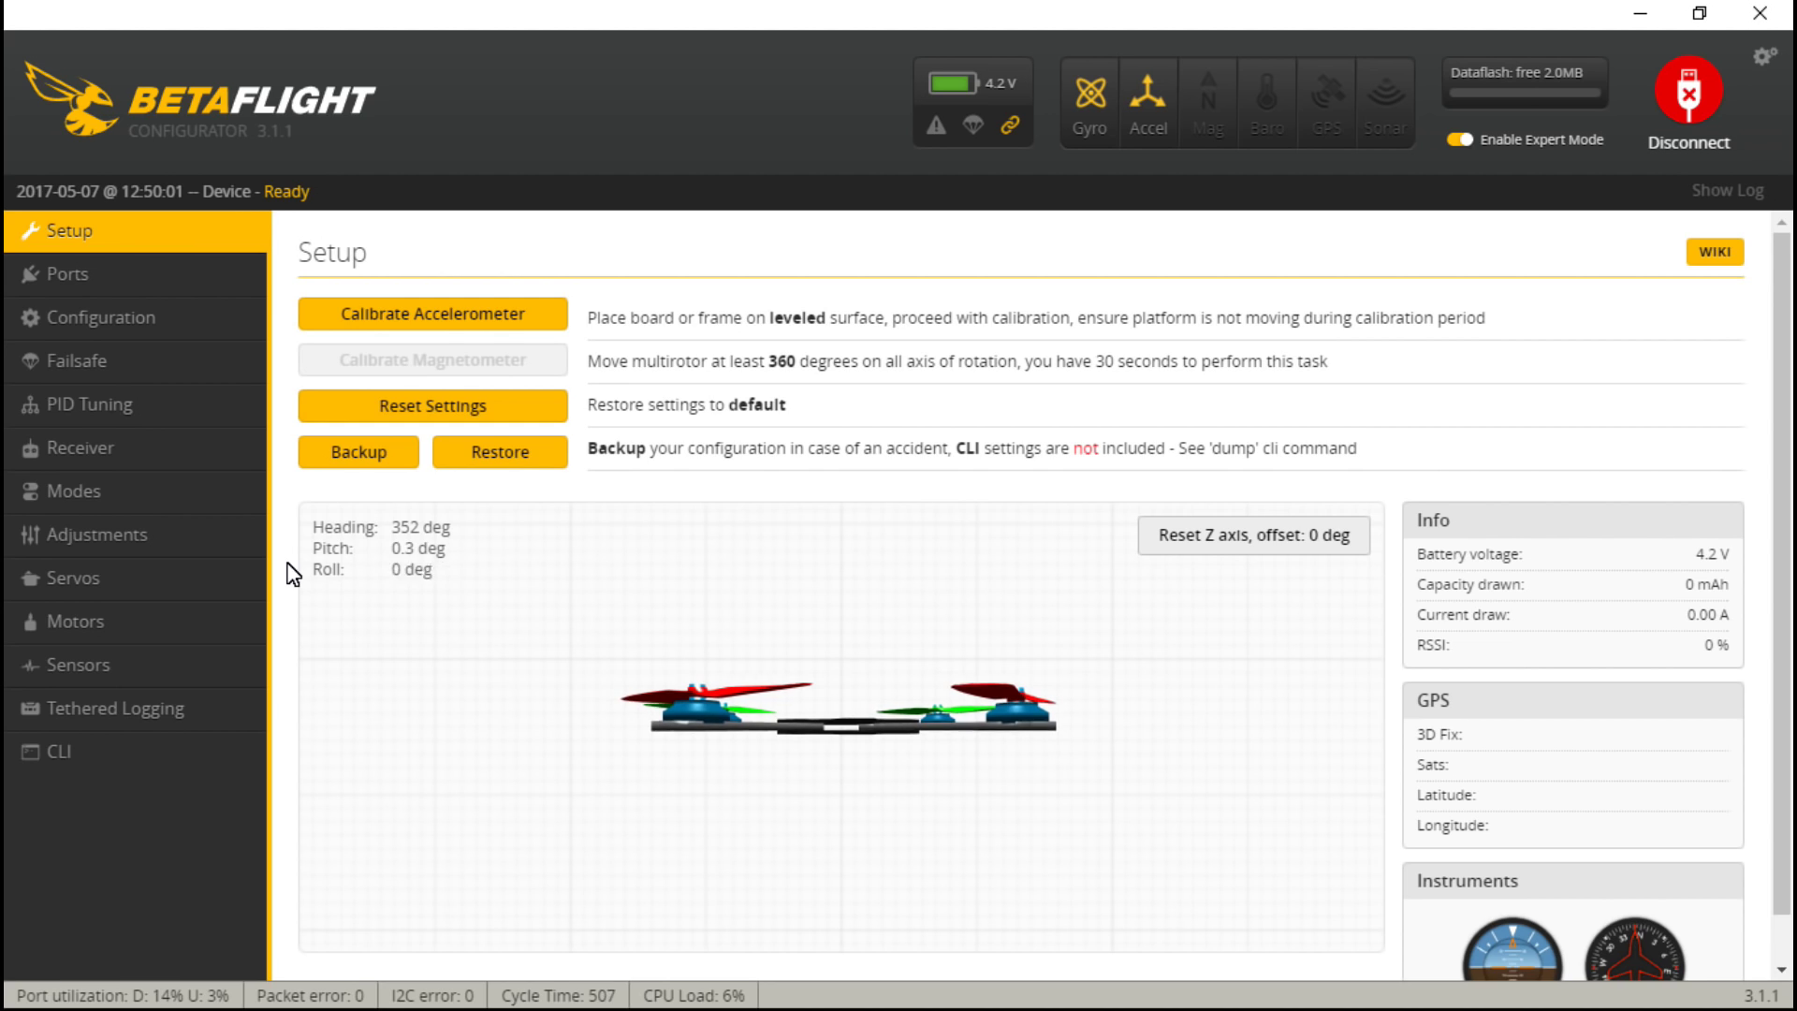
{"action": "left_click", "coordinate": [397, 316]}
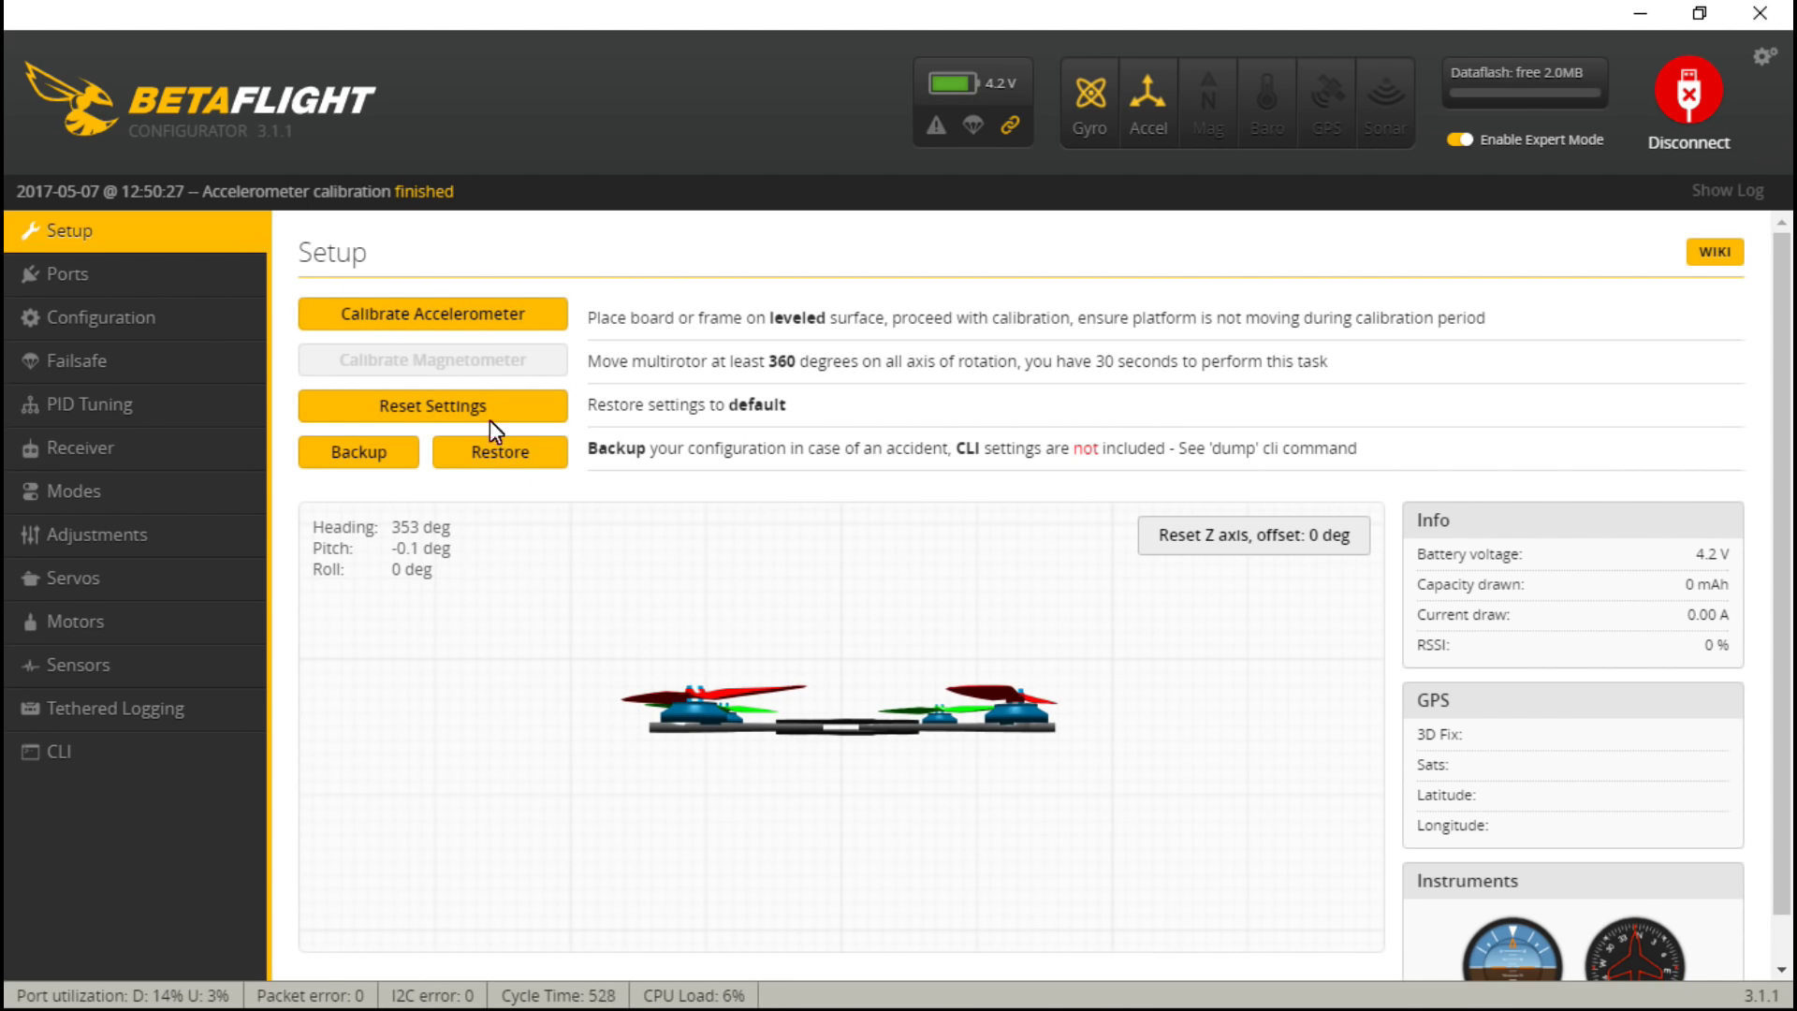
{"action": "left_click", "coordinate": [141, 269]}
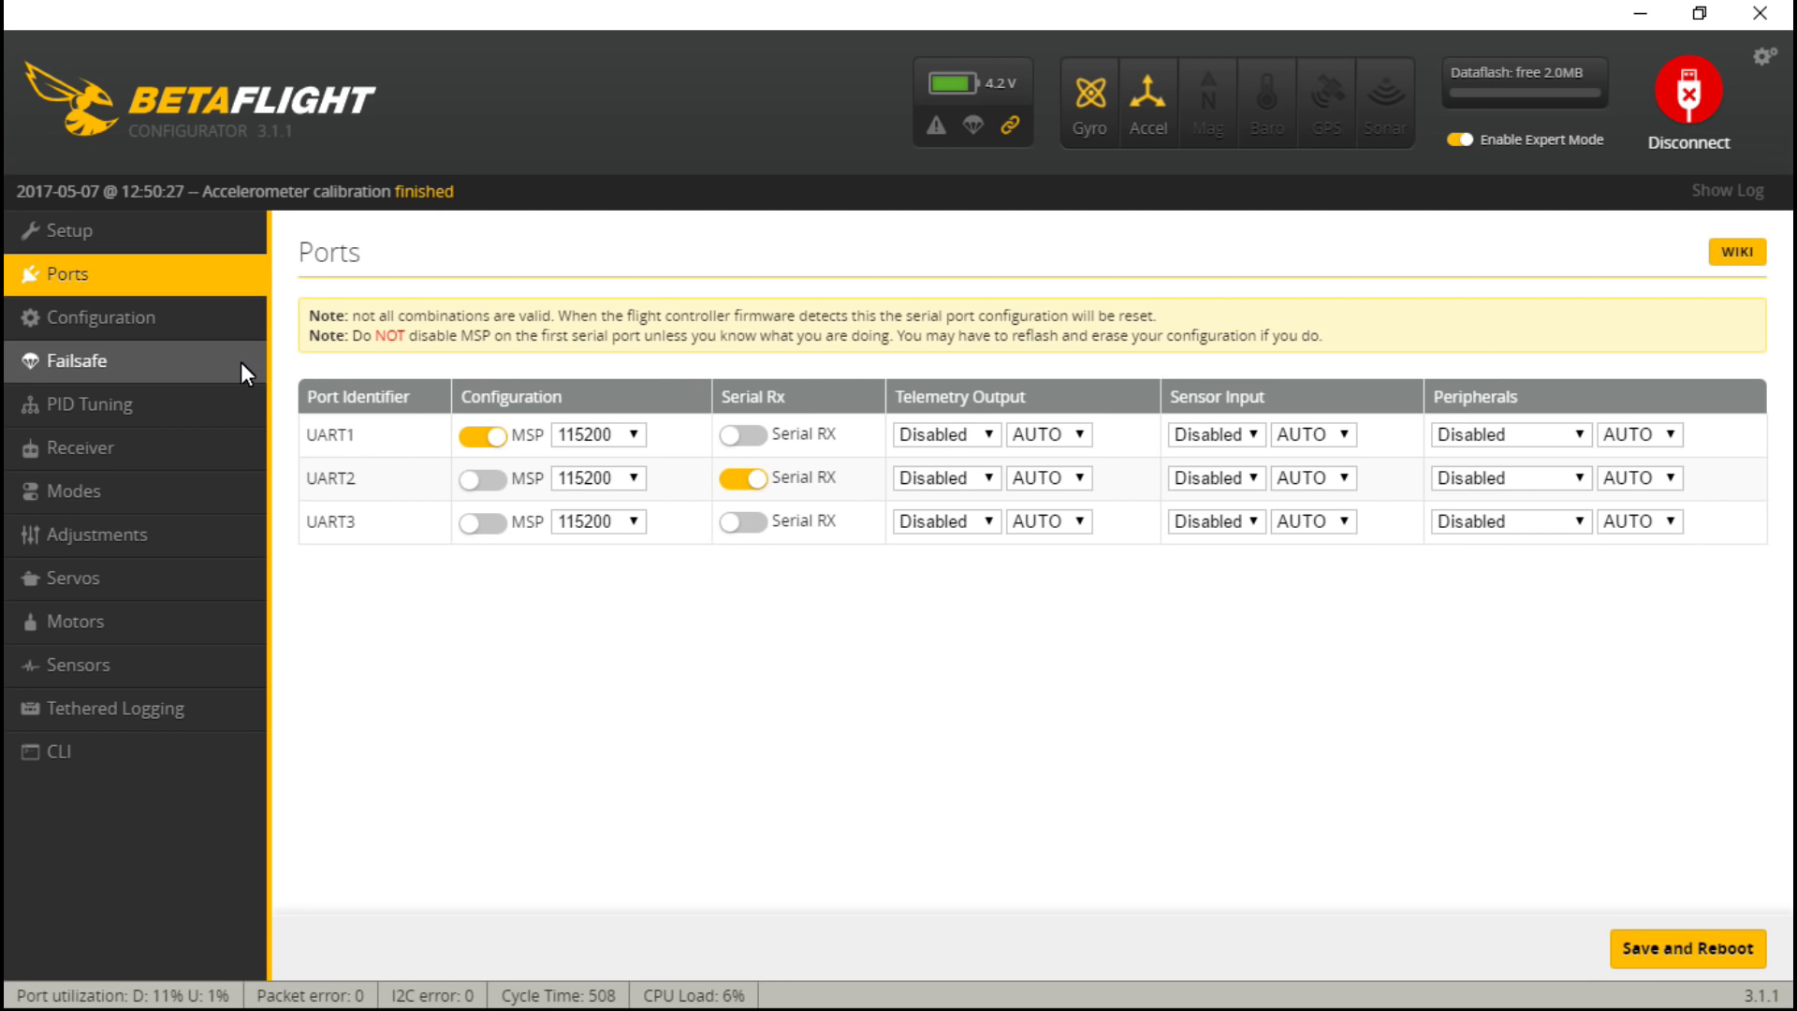
- Choose DSHOT600 as the ESC/motor protocol in the configuration
{"action": "left_click", "coordinate": [182, 321]}
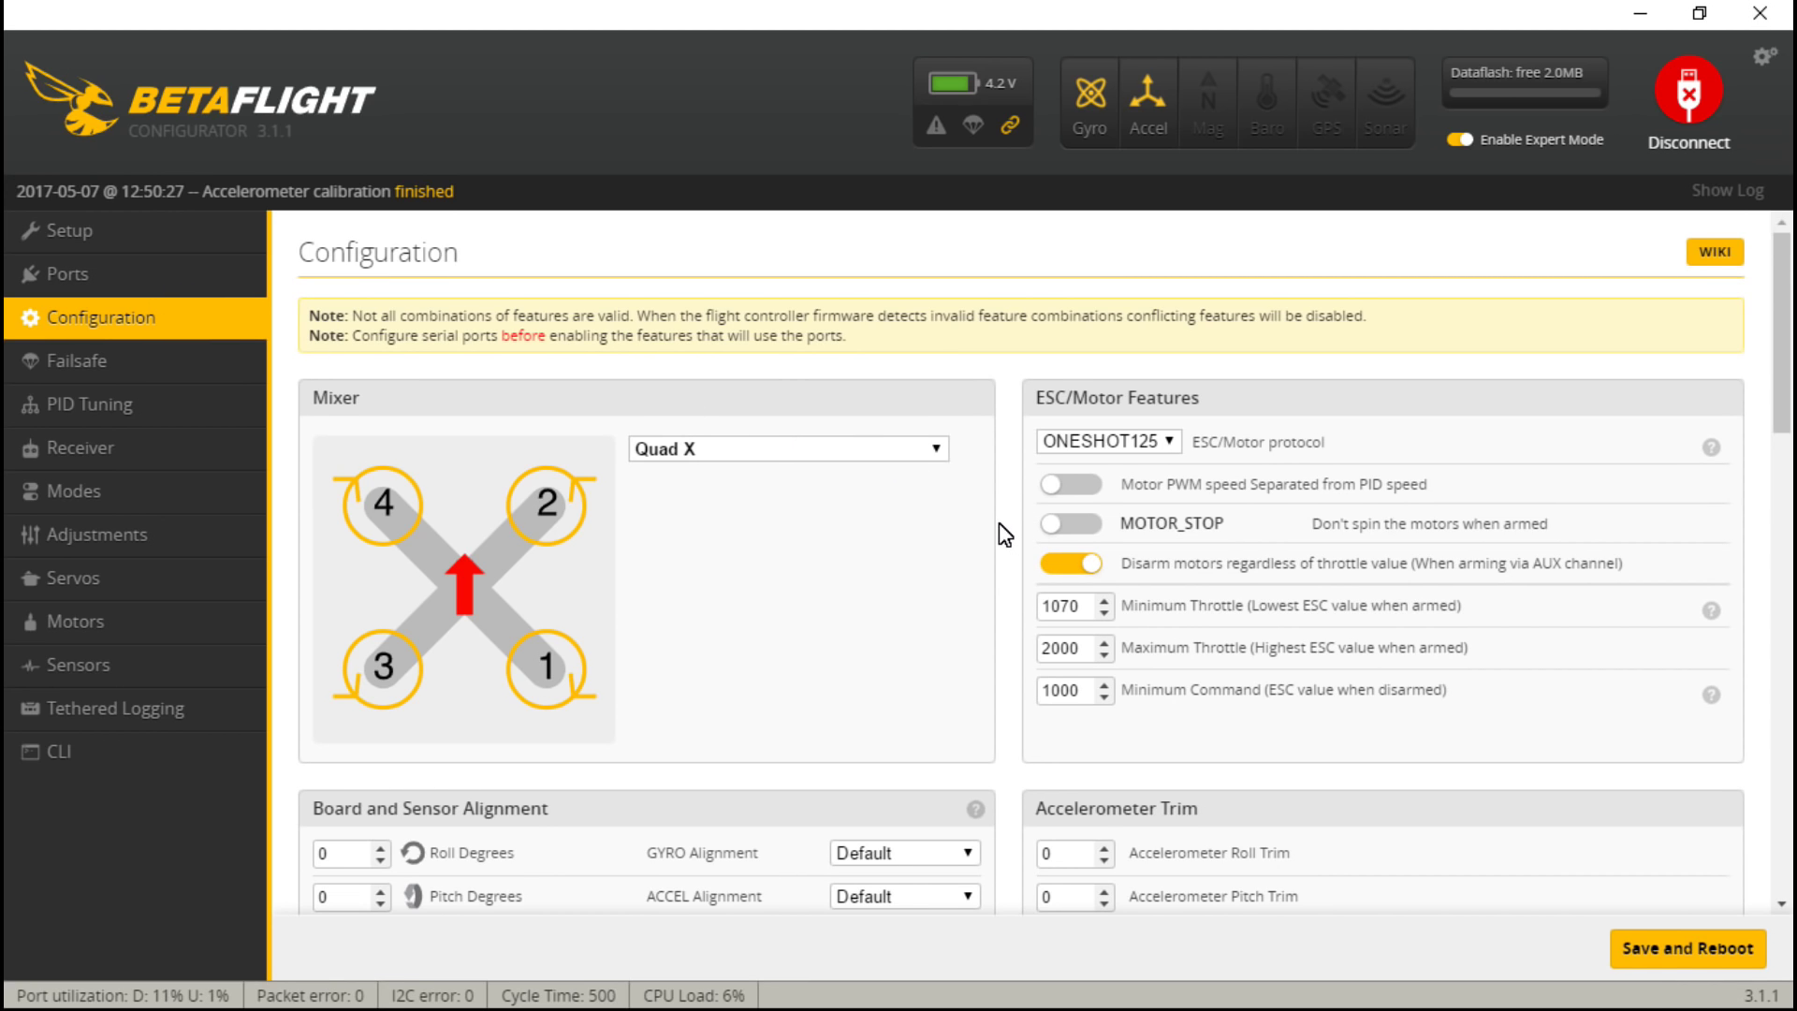
{"action": "left_click", "coordinate": [1170, 442]}
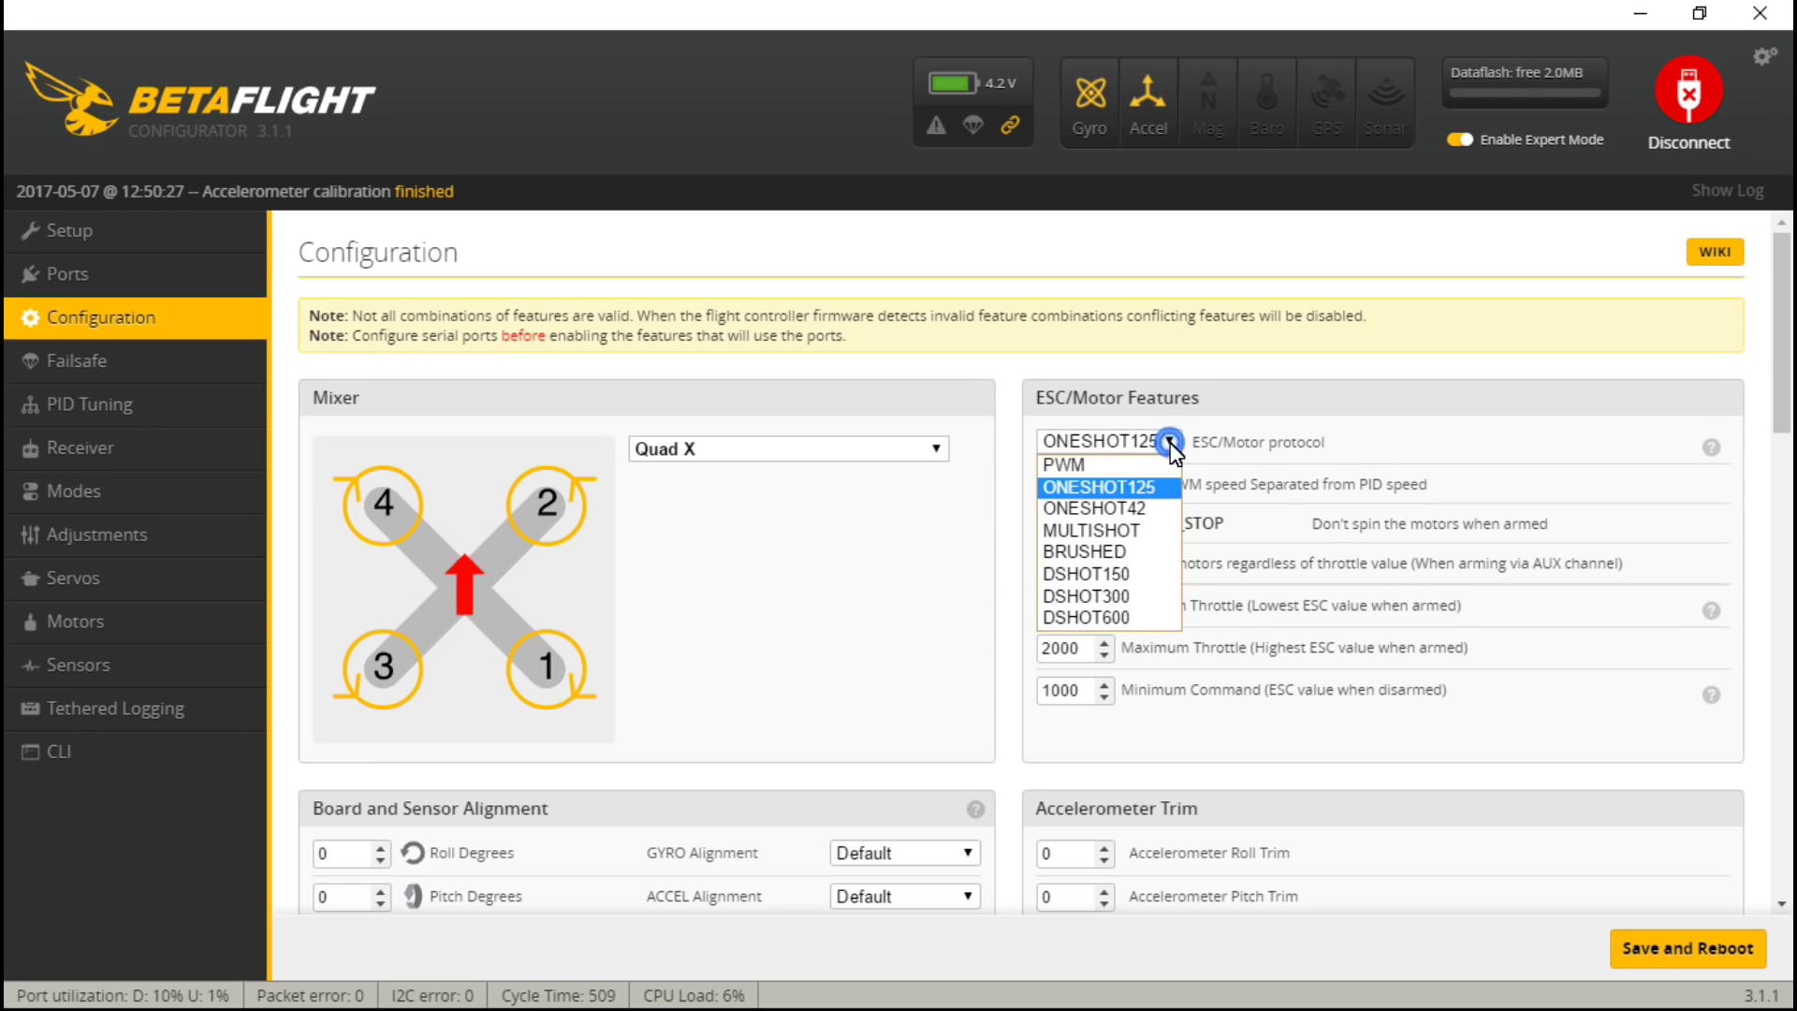
{"action": "left_click", "coordinate": [1100, 617]}
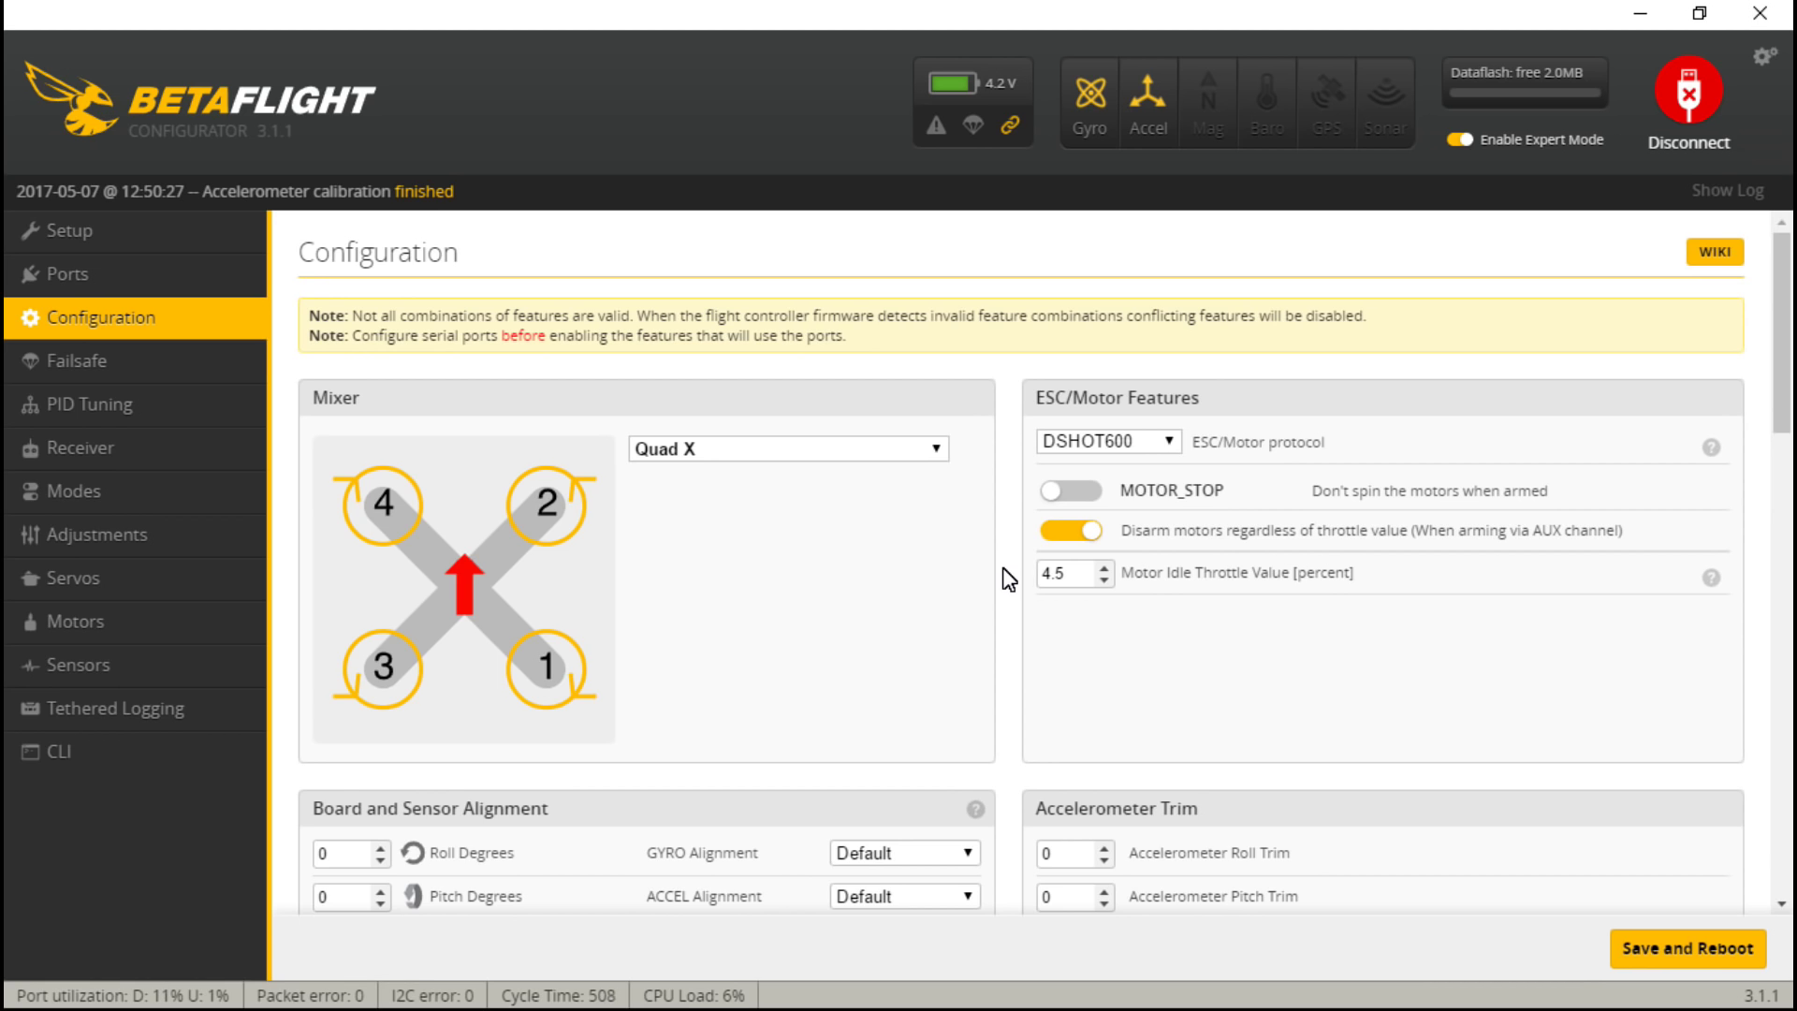
{"action": "left_click", "coordinate": [1168, 440]}
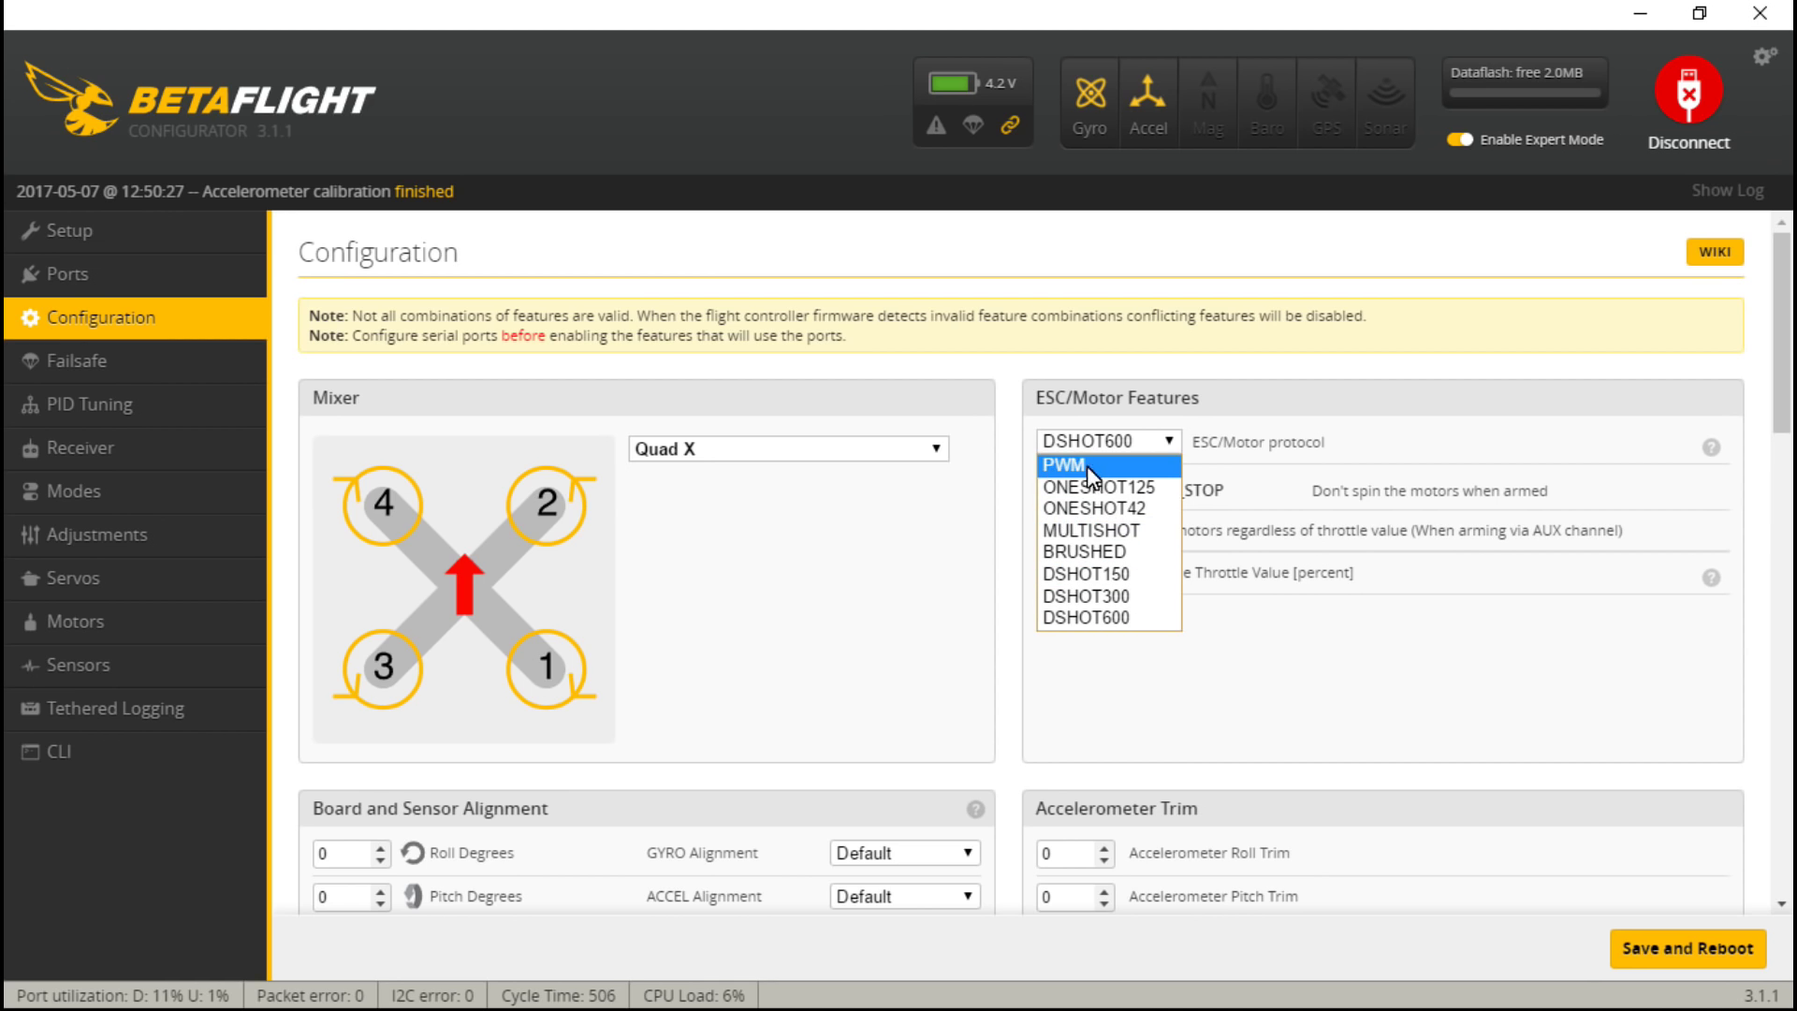
{"action": "left_click", "coordinate": [1105, 622]}
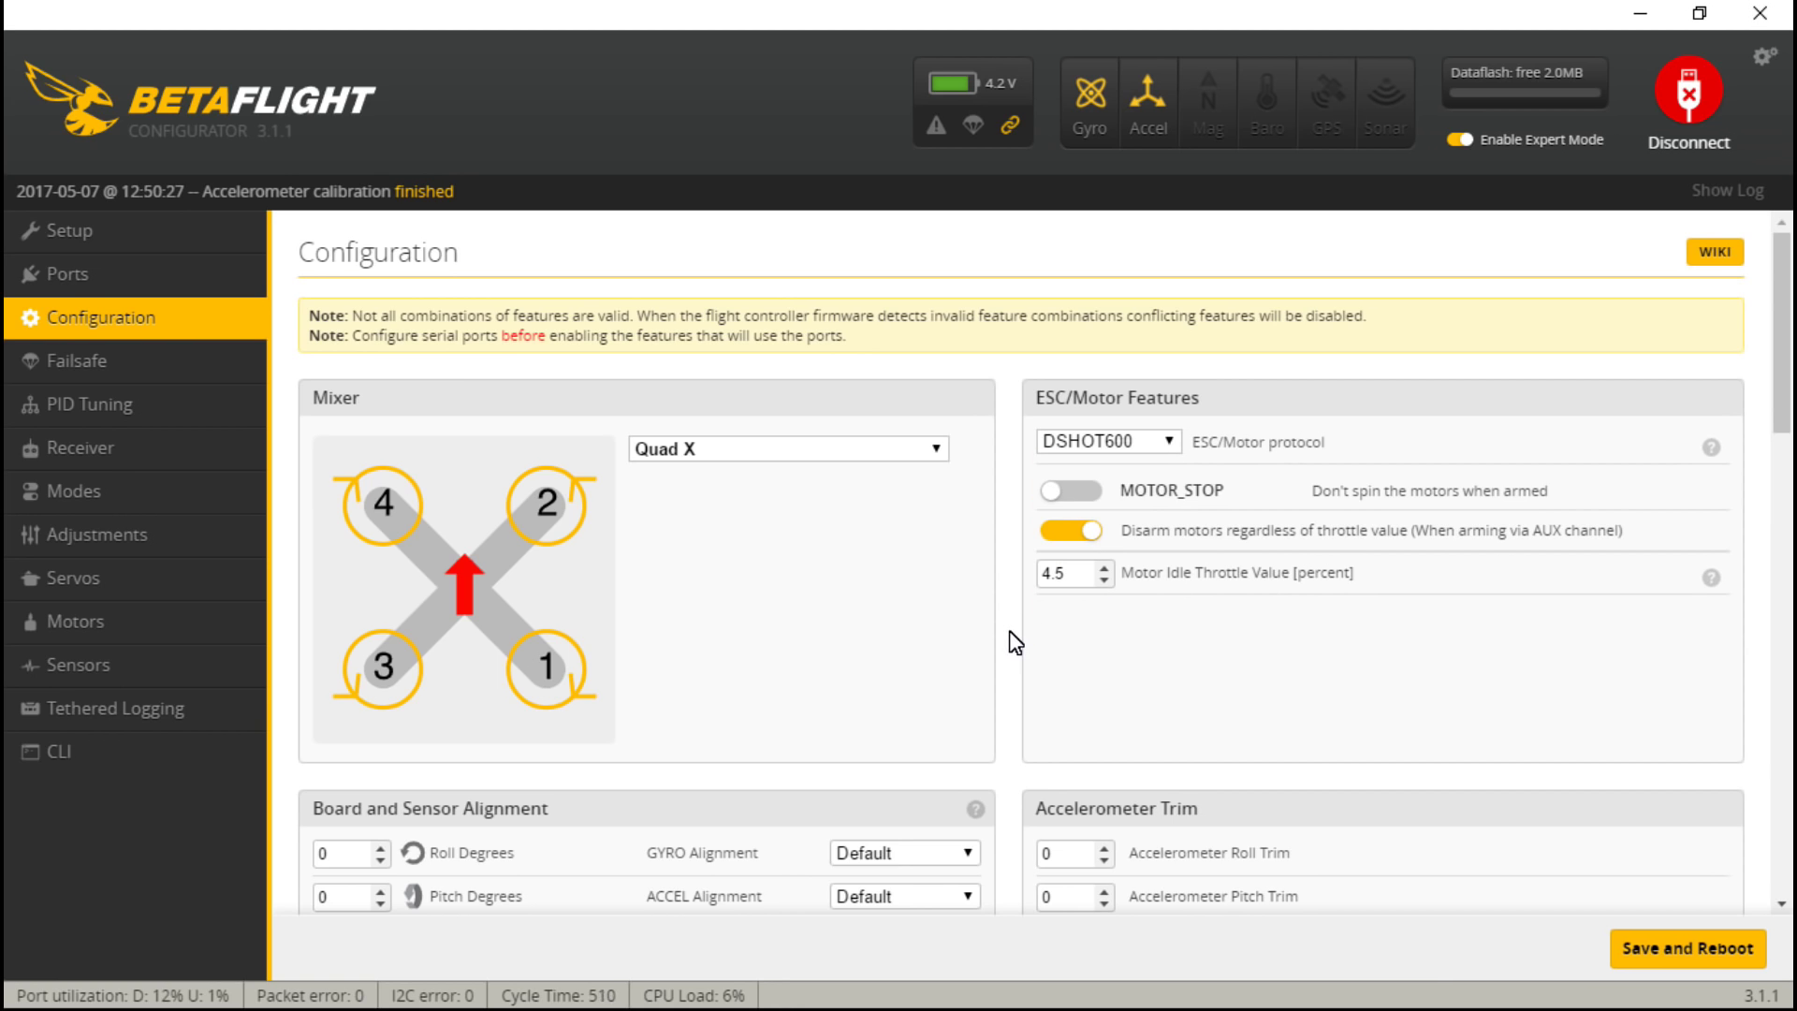
- Switch the ESC/motor protocol to MULTISHOT and back to ONESHOT125
{"action": "left_click", "coordinate": [1133, 446]}
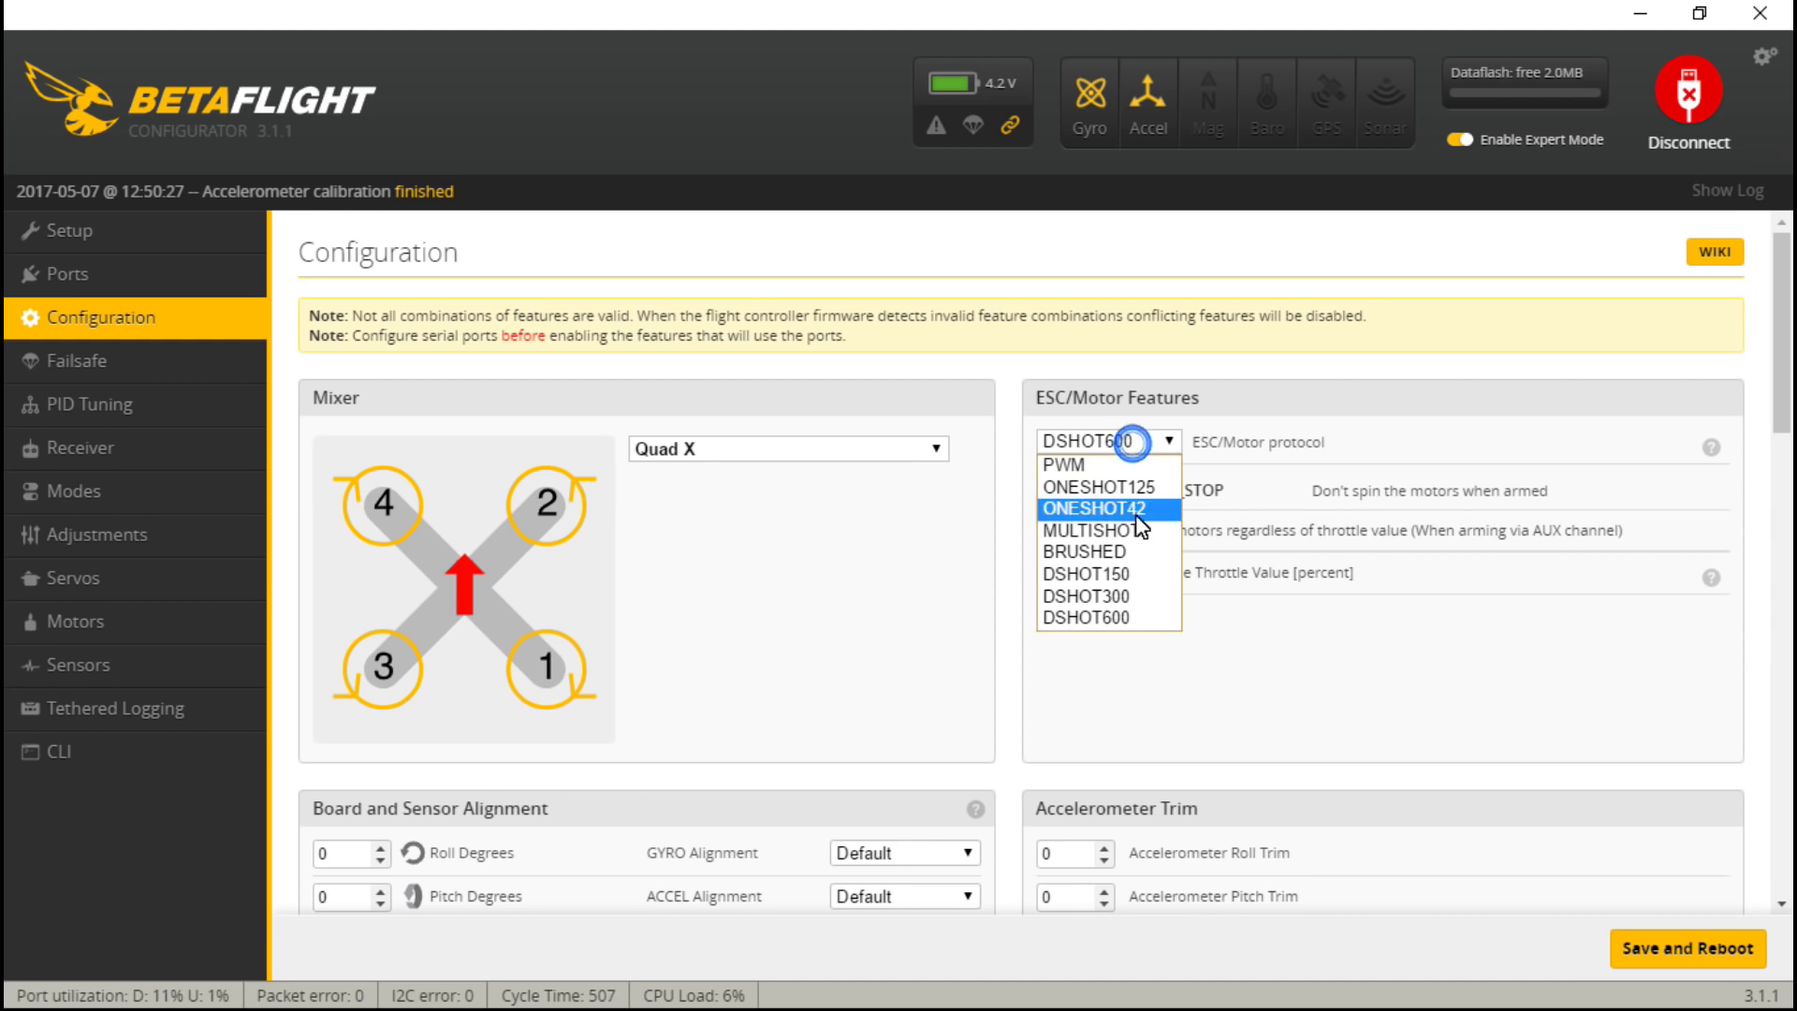
{"action": "left_click", "coordinate": [1099, 531]}
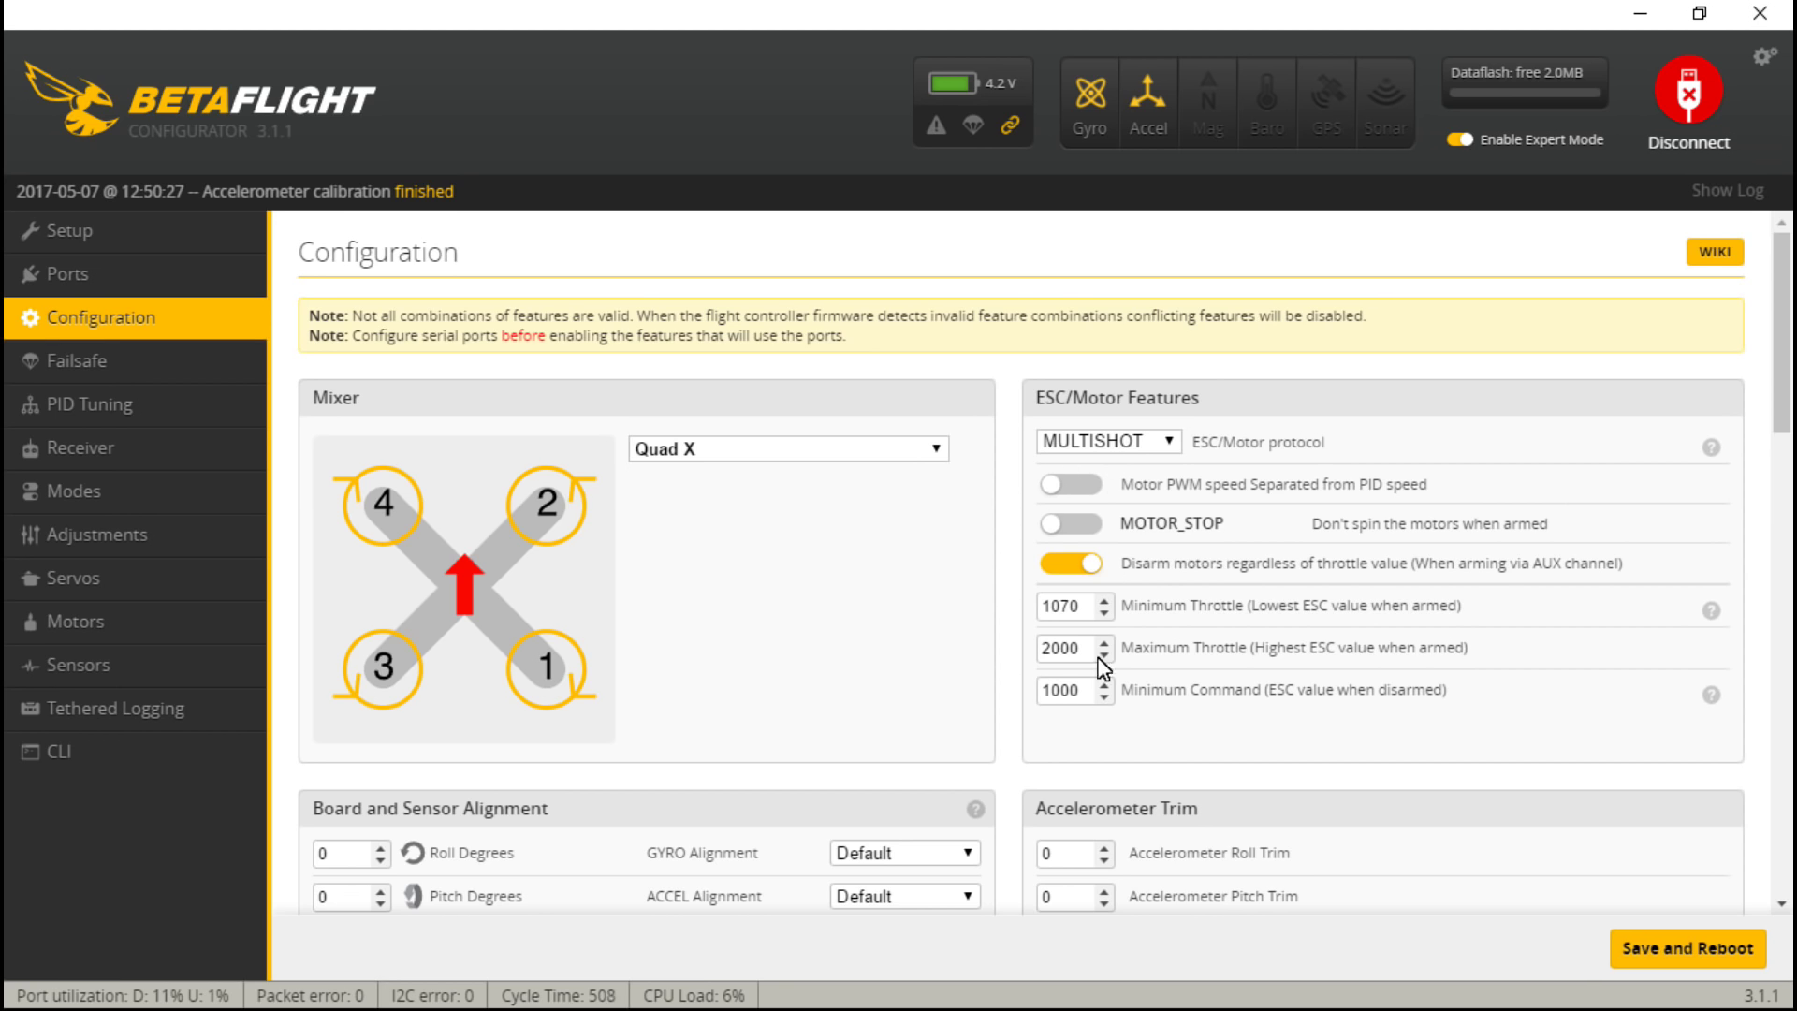
{"action": "left_click", "coordinate": [1153, 447]}
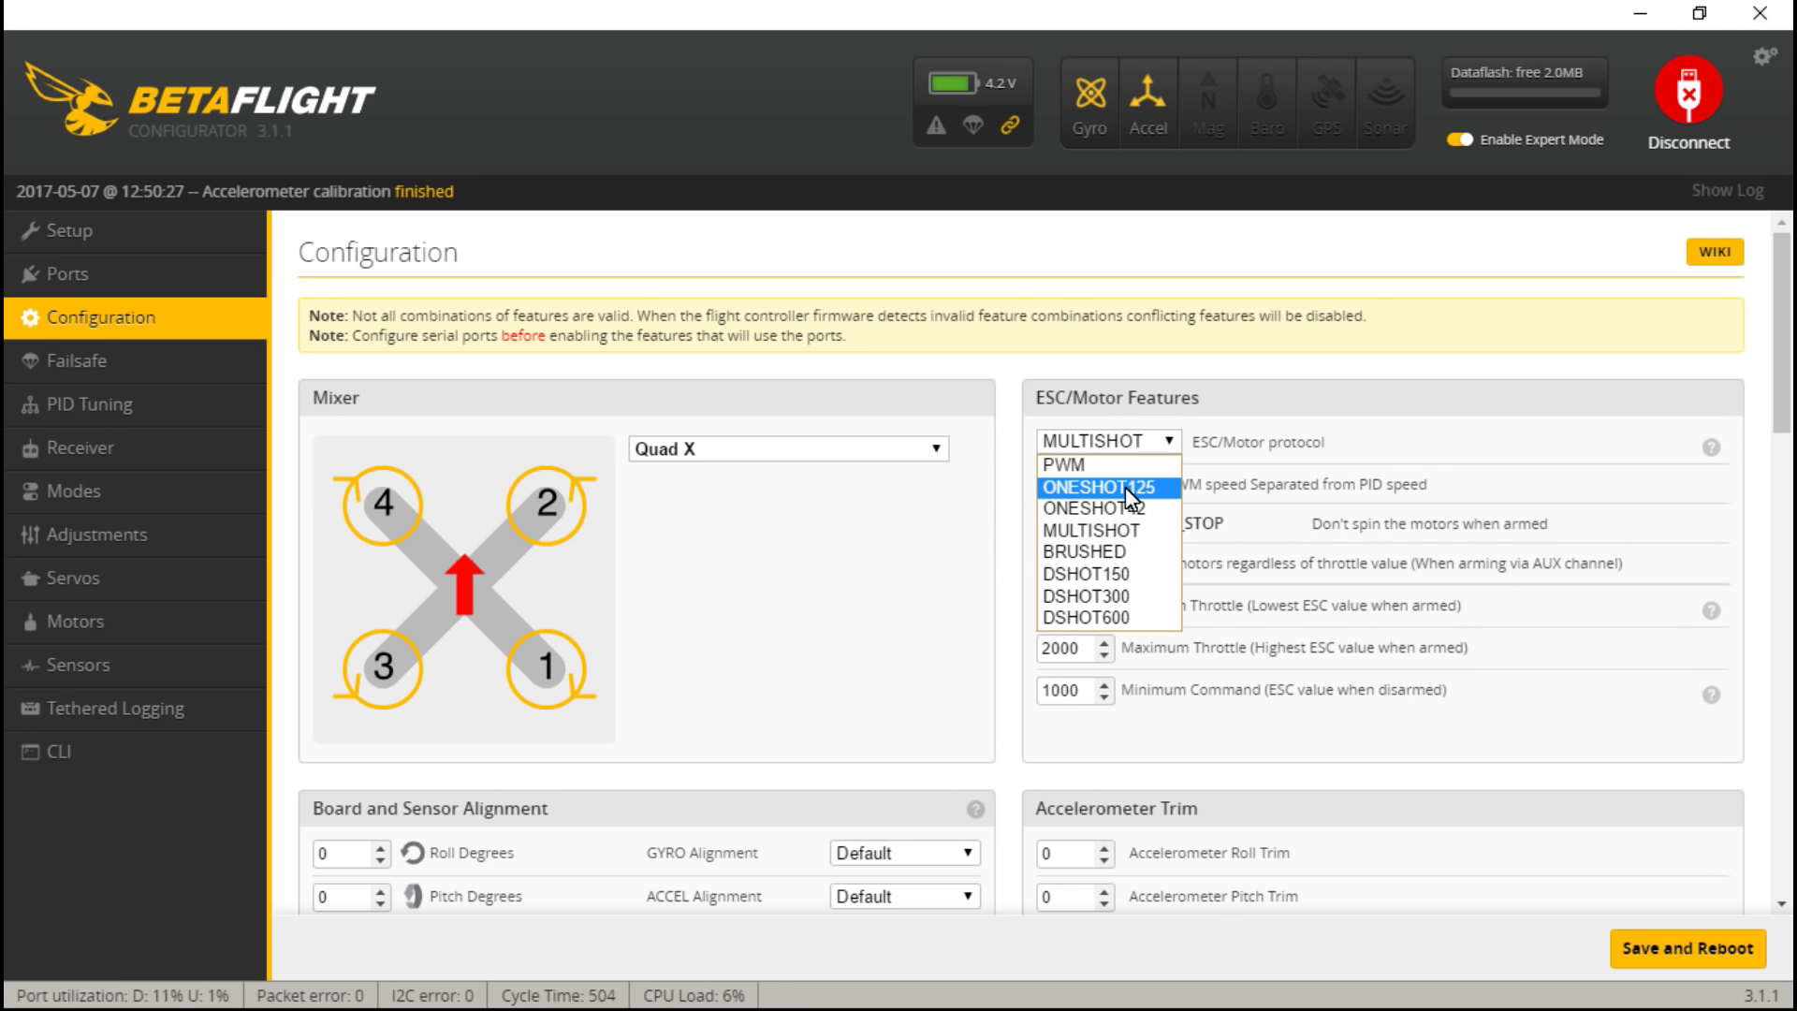
{"action": "left_click", "coordinate": [1092, 489]}
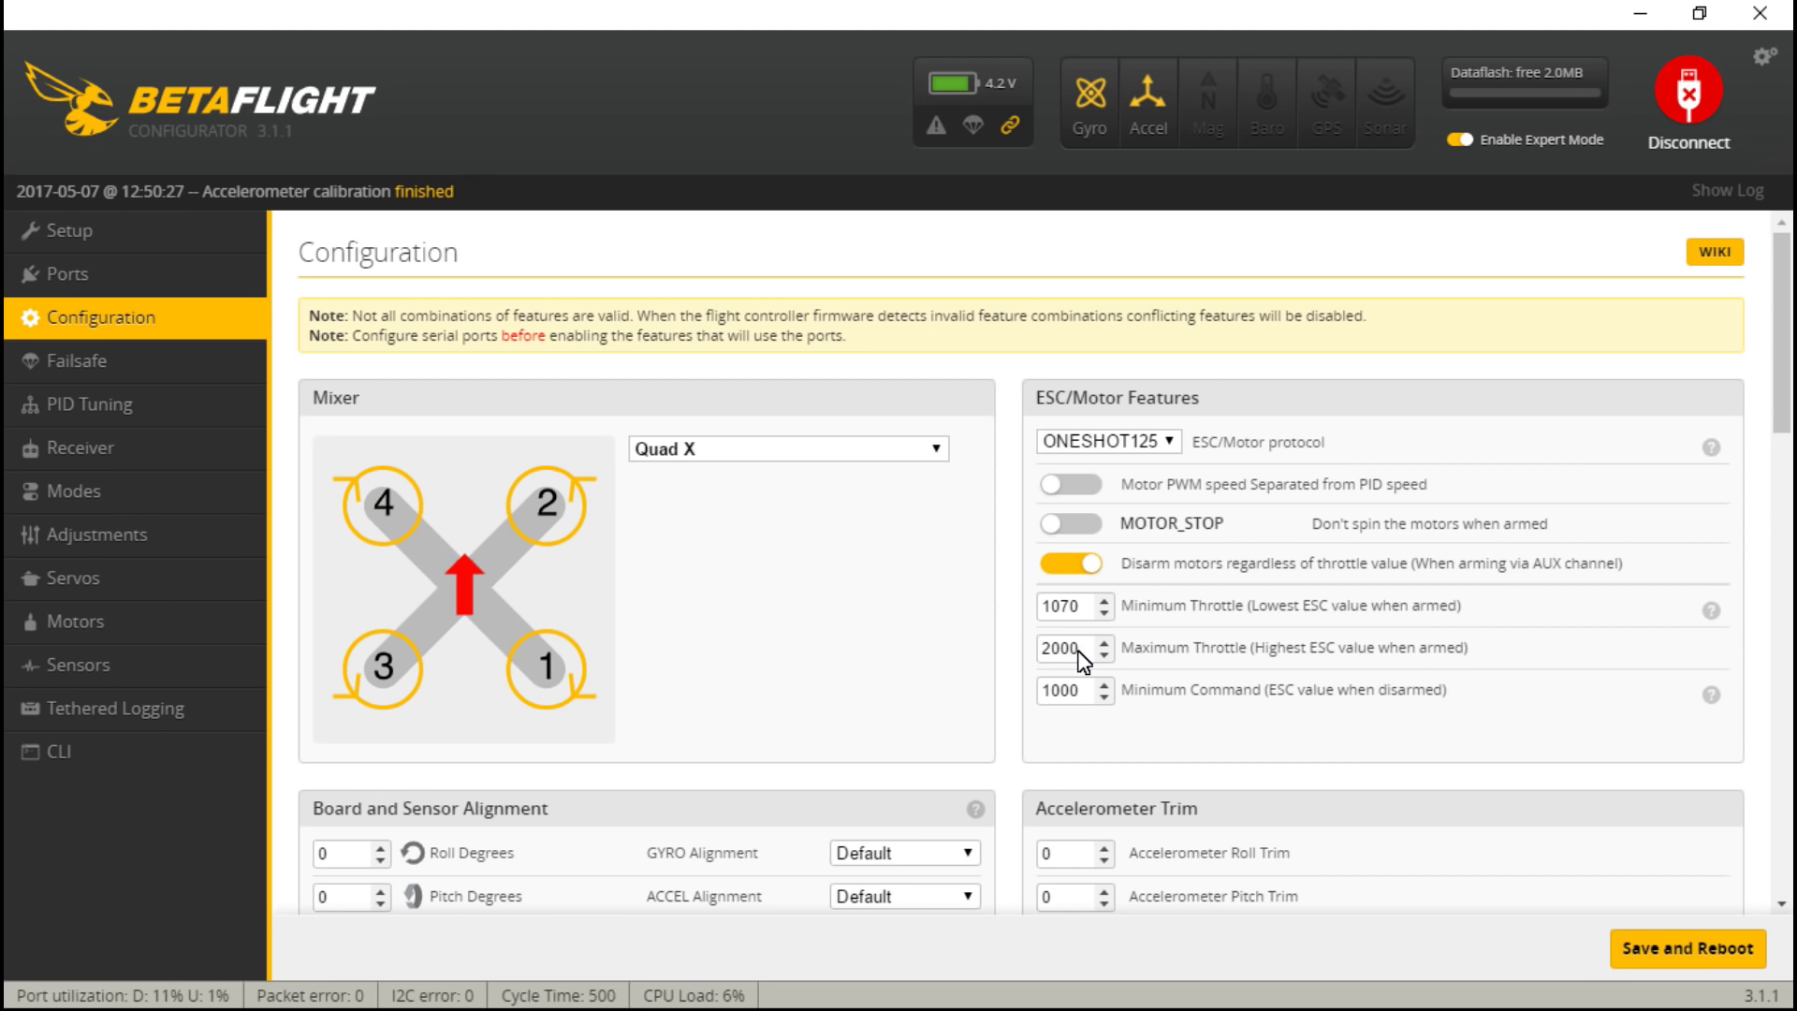
- Examine the minimum throttle value and the Receiver page's channel settings
{"action": "left_click_drag", "start_coordinate": [1081, 608], "coordinate": [1031, 612]}
{"action": "left_click", "coordinate": [1011, 631]}
{"action": "left_click", "coordinate": [101, 436]}
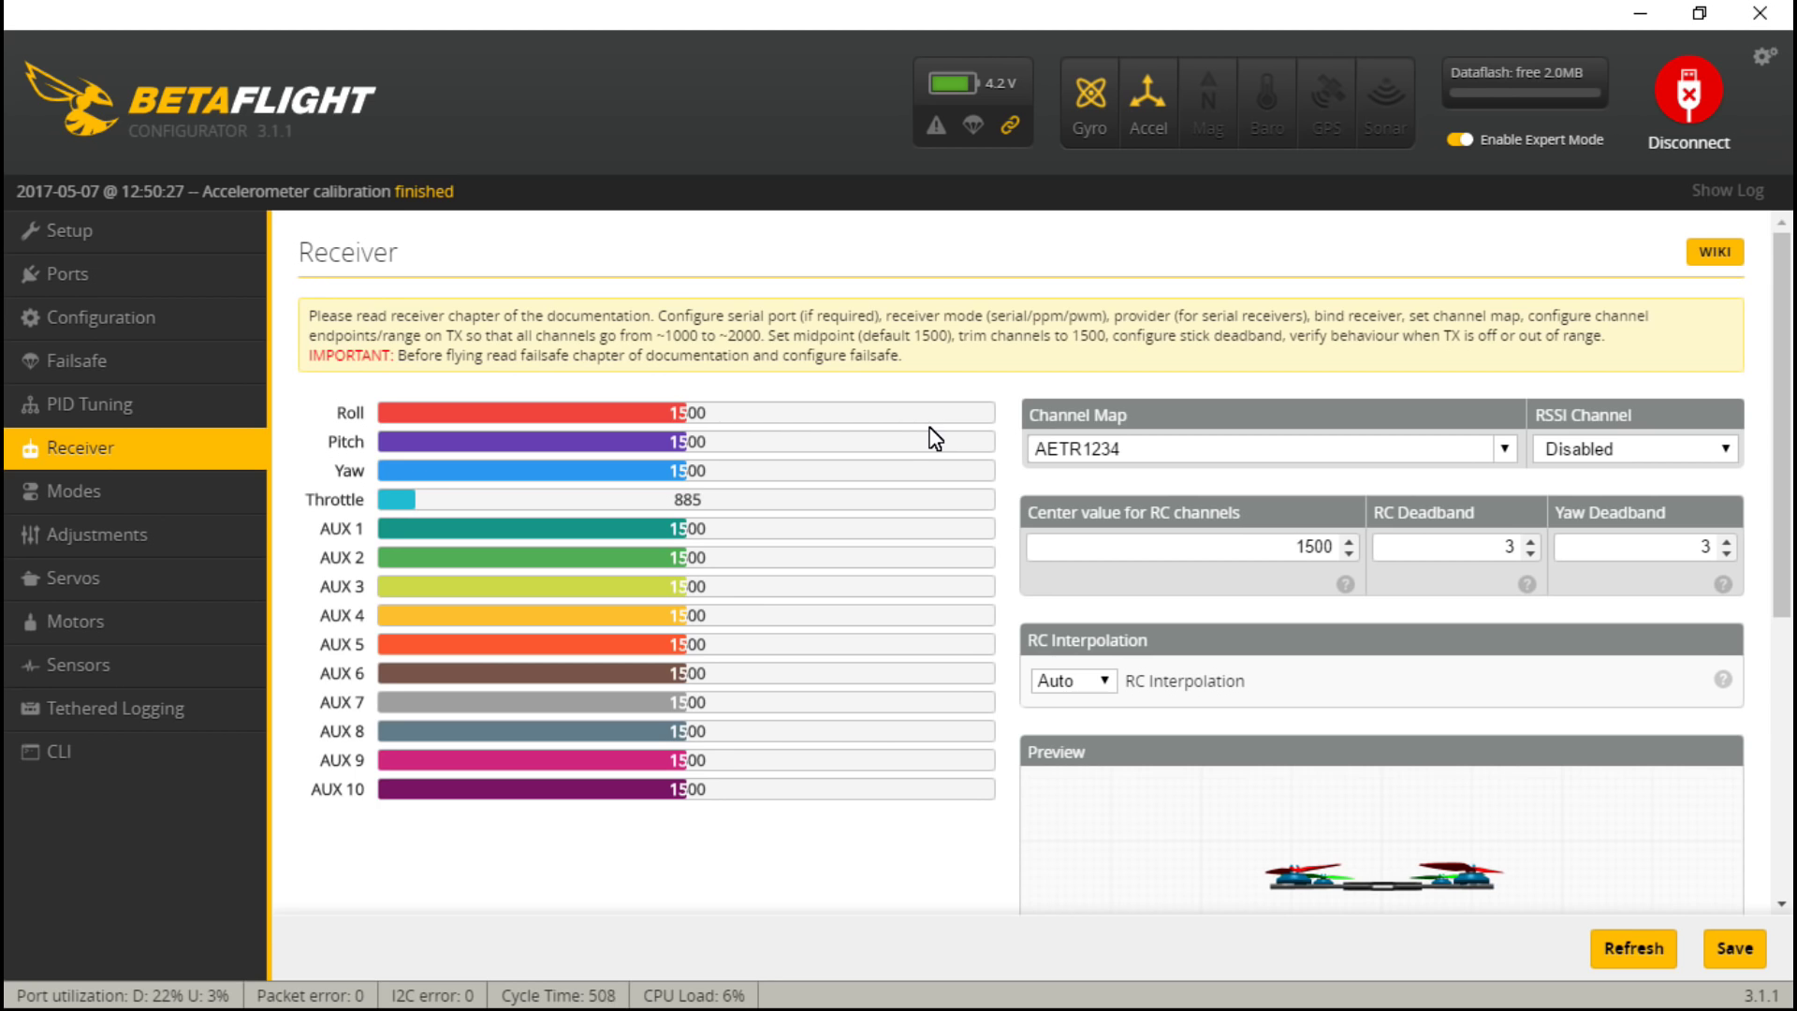
- Return to the configuration and set the ESC/motor protocol to DSHOT600
{"action": "left_click", "coordinate": [155, 320]}
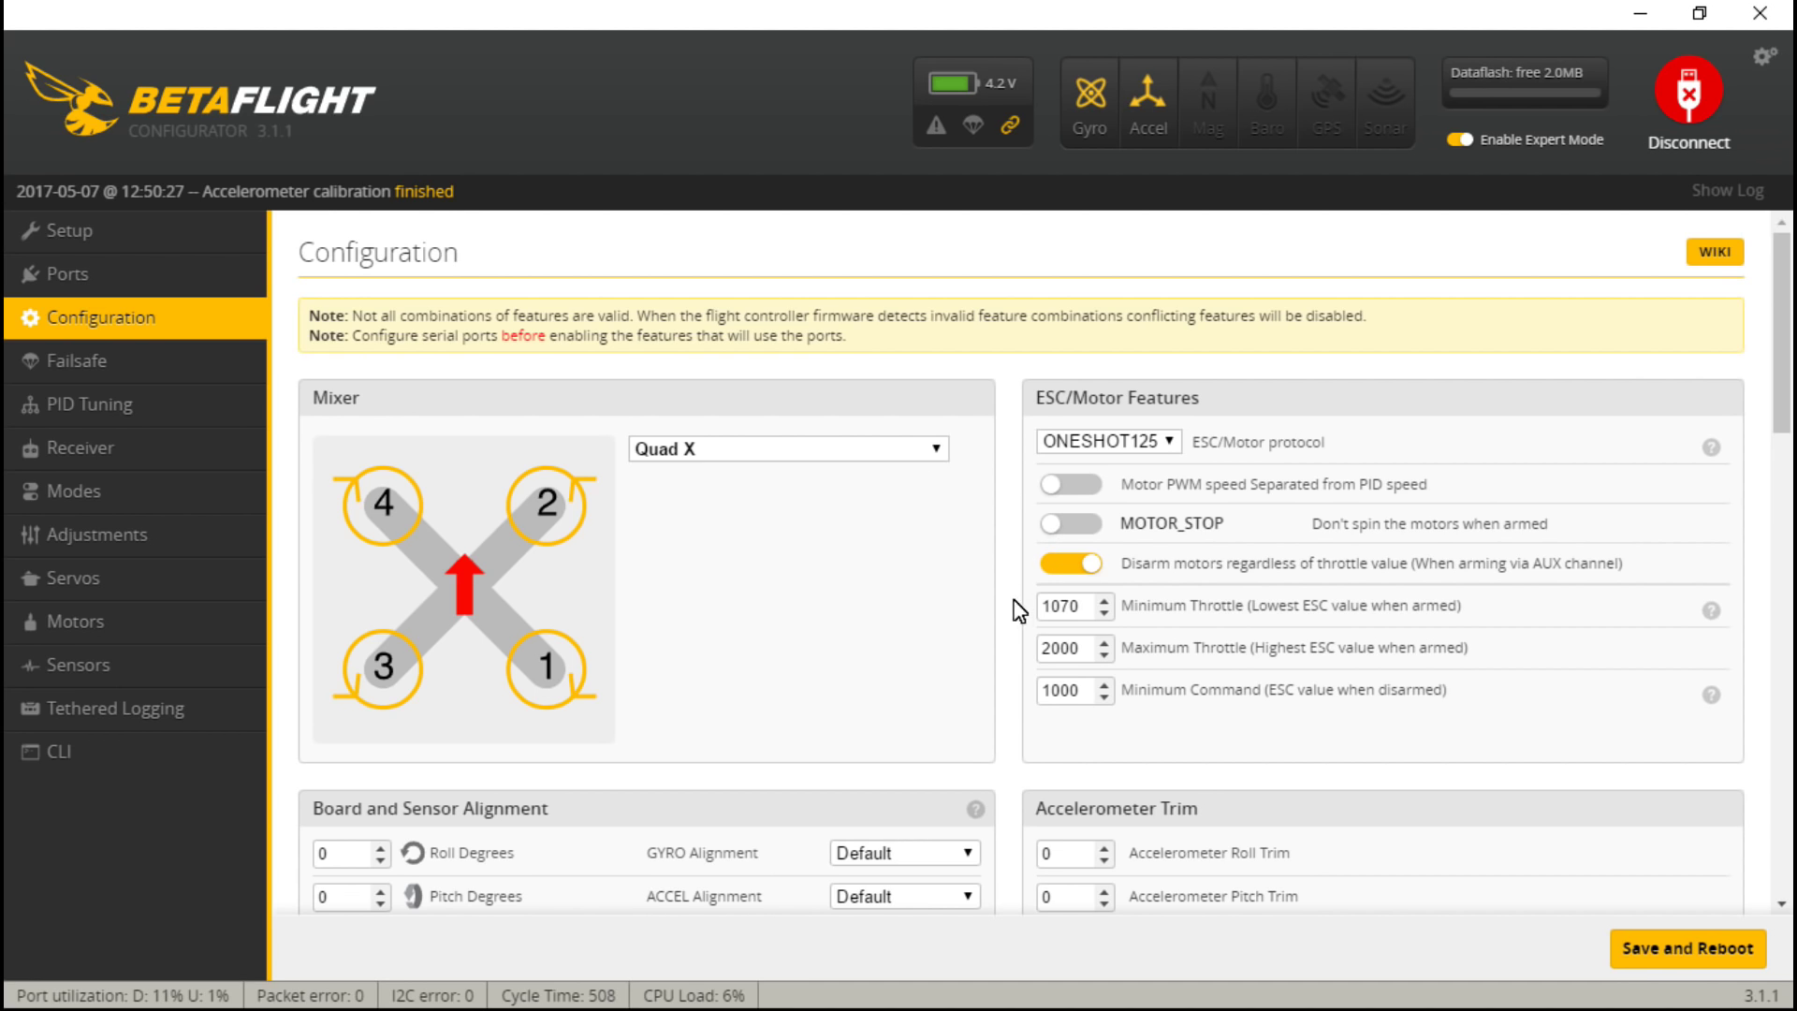
{"action": "scroll", "coordinate": [995, 642], "scroll_direction": "down", "scroll_amount": 10}
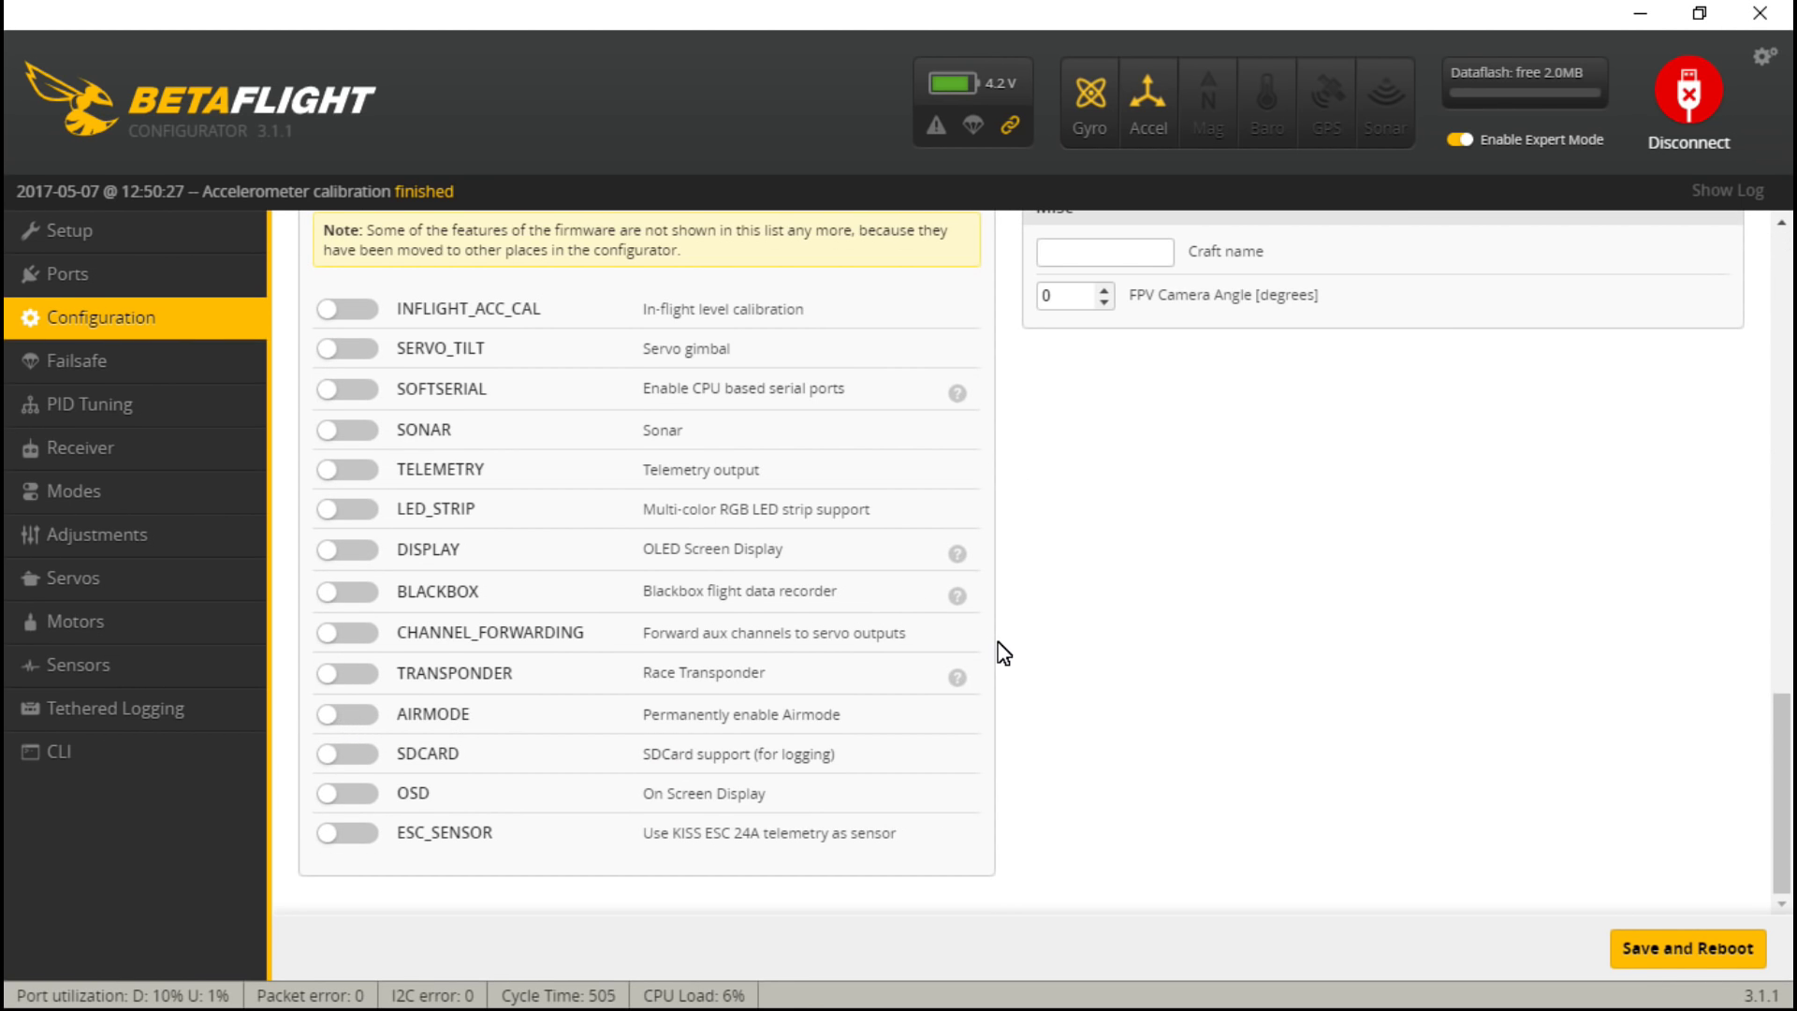
{"action": "scroll", "coordinate": [999, 654], "scroll_direction": "up", "scroll_amount": 10}
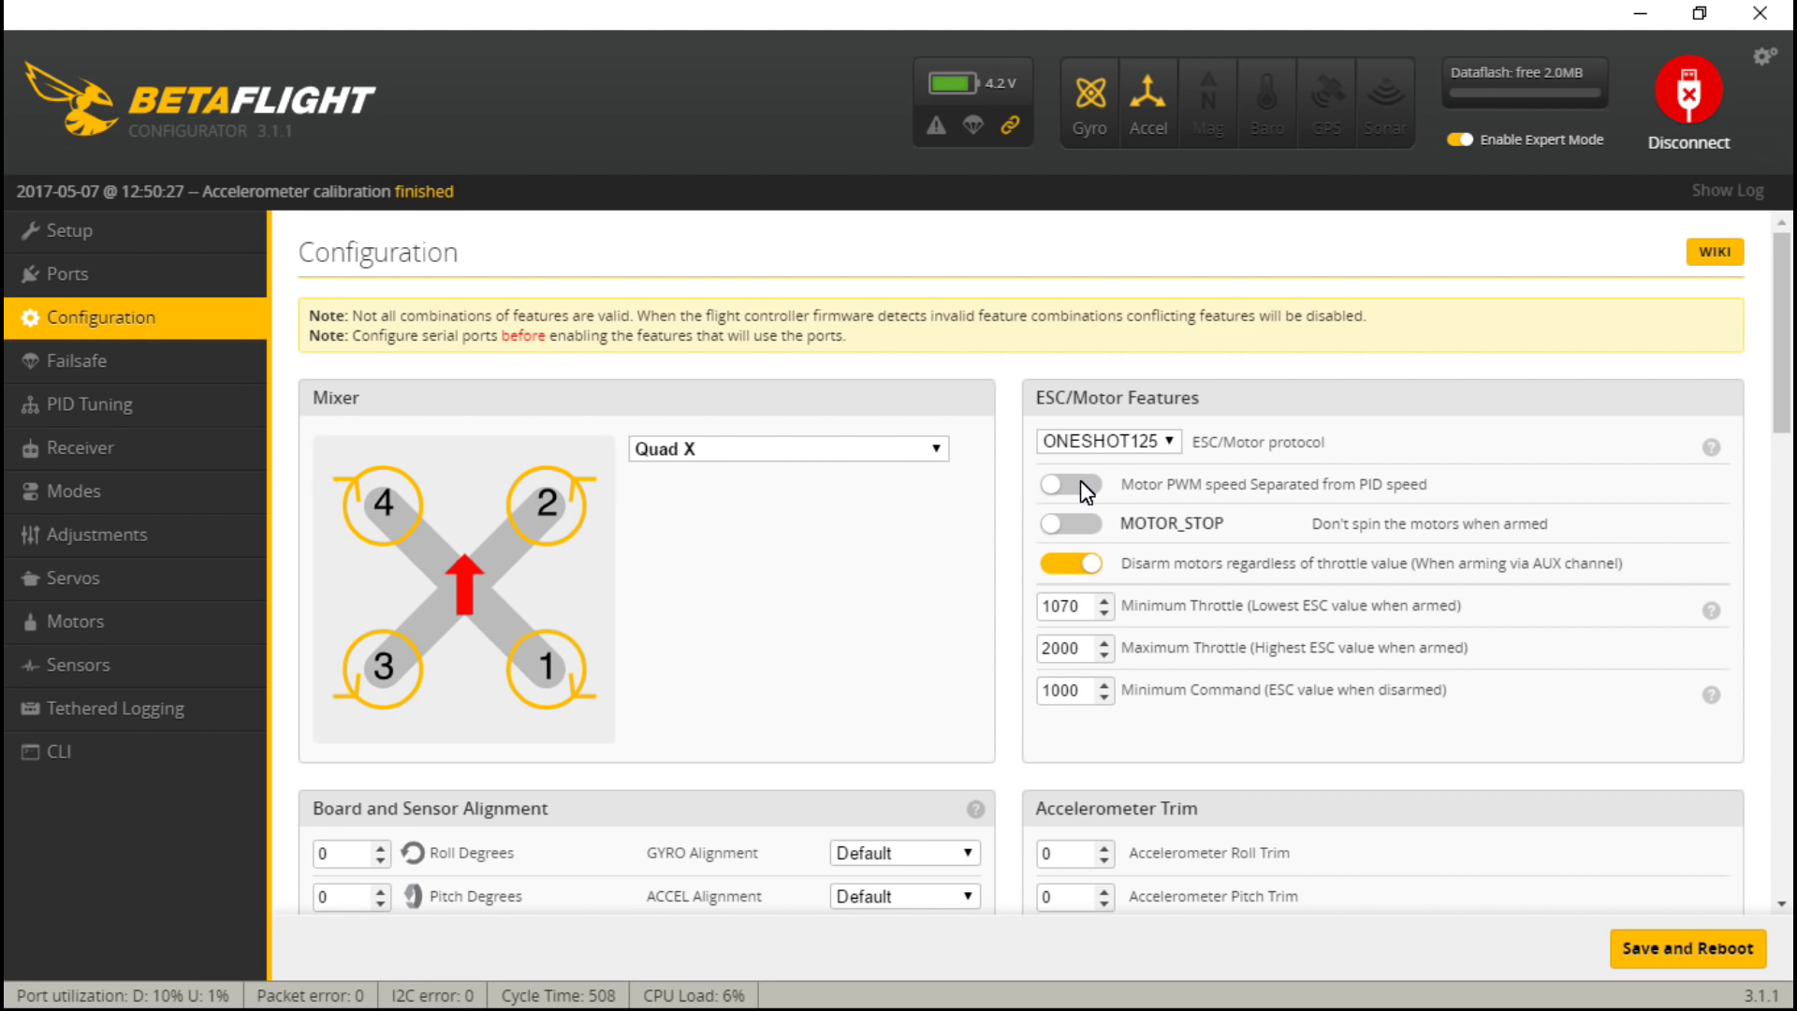
{"action": "left_click", "coordinate": [1172, 442]}
{"action": "left_click", "coordinate": [1093, 619]}
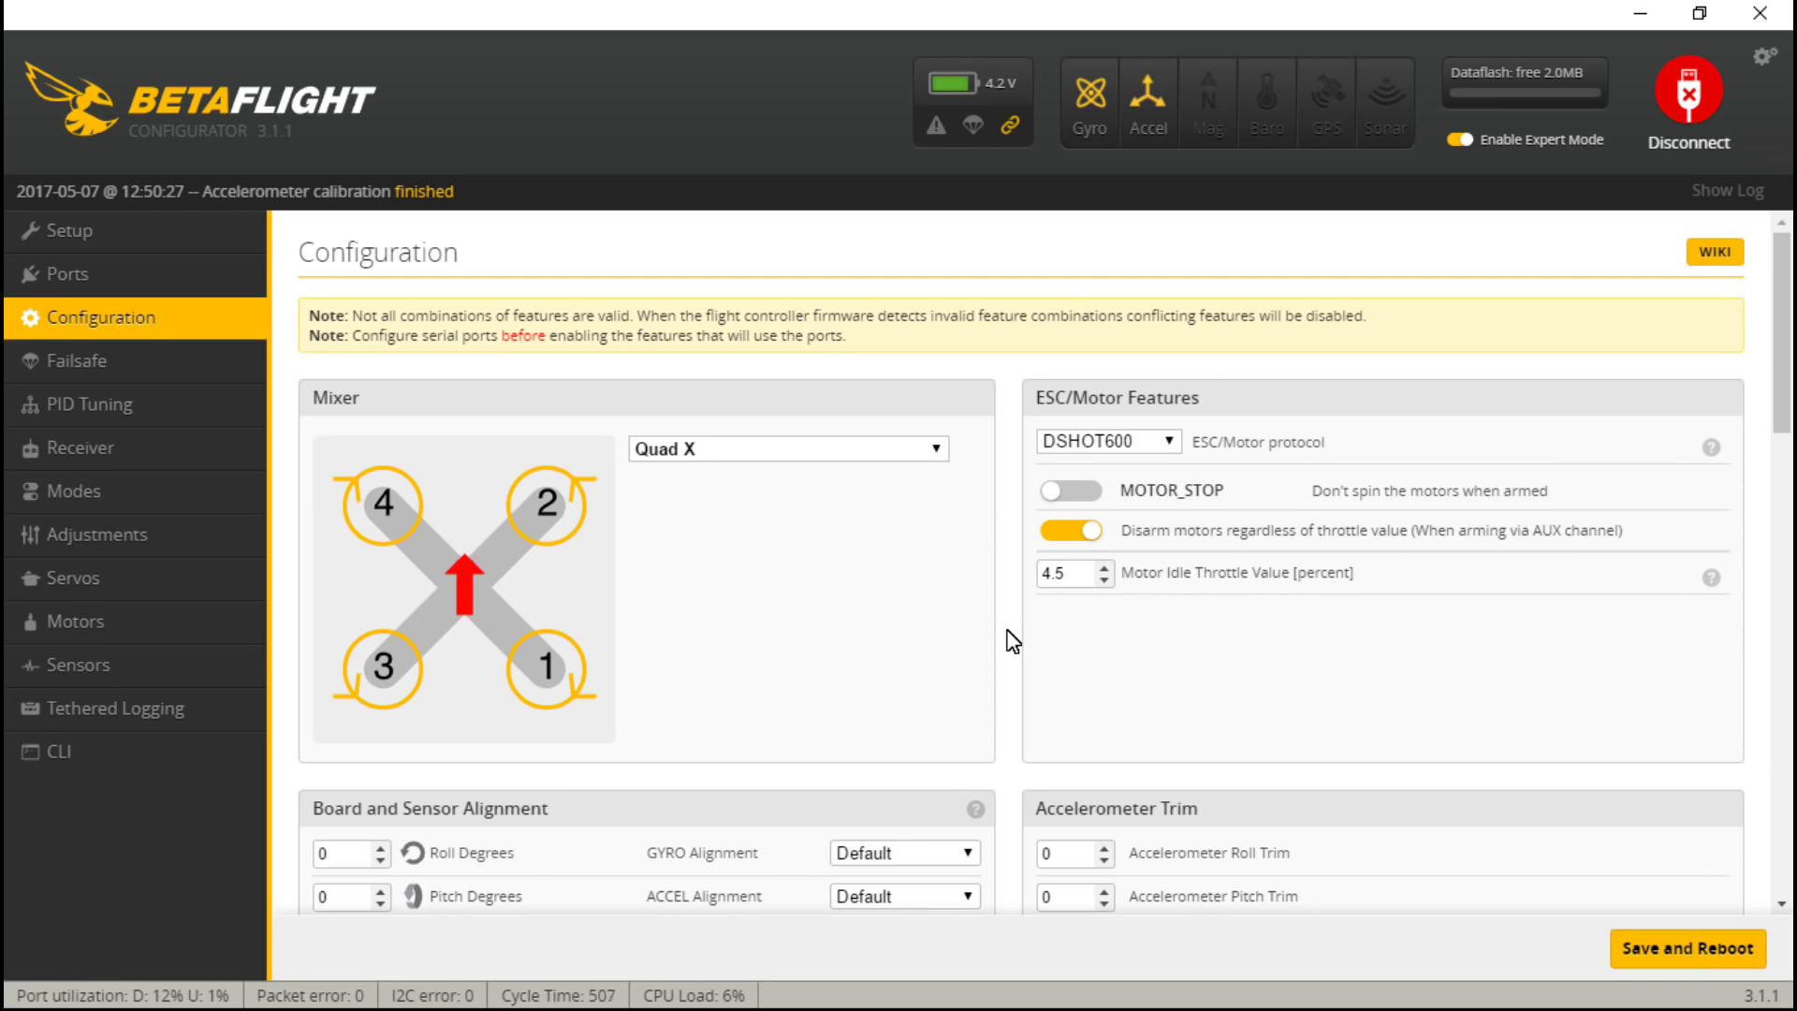
- Review the accelerometer trim, serial receiver and battery cell voltage settings in the configuration
{"action": "scroll", "coordinate": [974, 636], "scroll_direction": "down", "scroll_amount": 3}
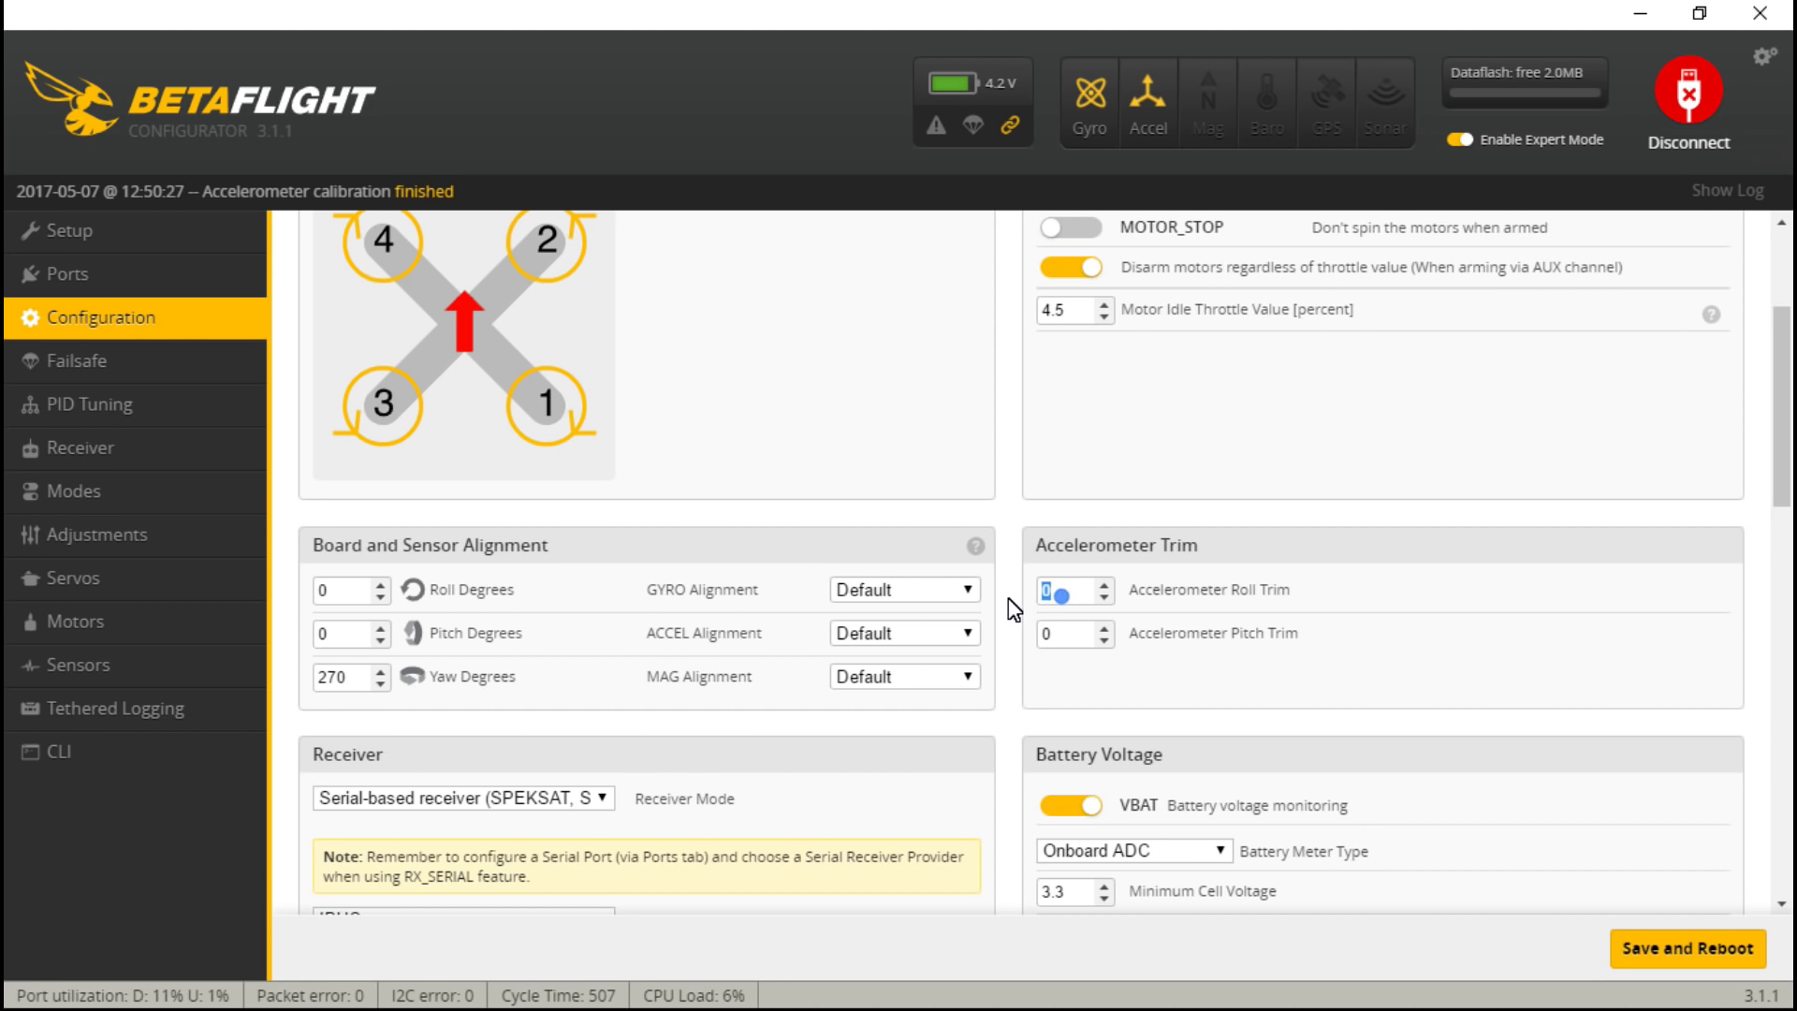
{"action": "left_click", "coordinate": [1063, 593]}
{"action": "left_click", "coordinate": [1073, 600]}
{"action": "scroll", "coordinate": [1015, 644], "scroll_direction": "down", "scroll_amount": 1}
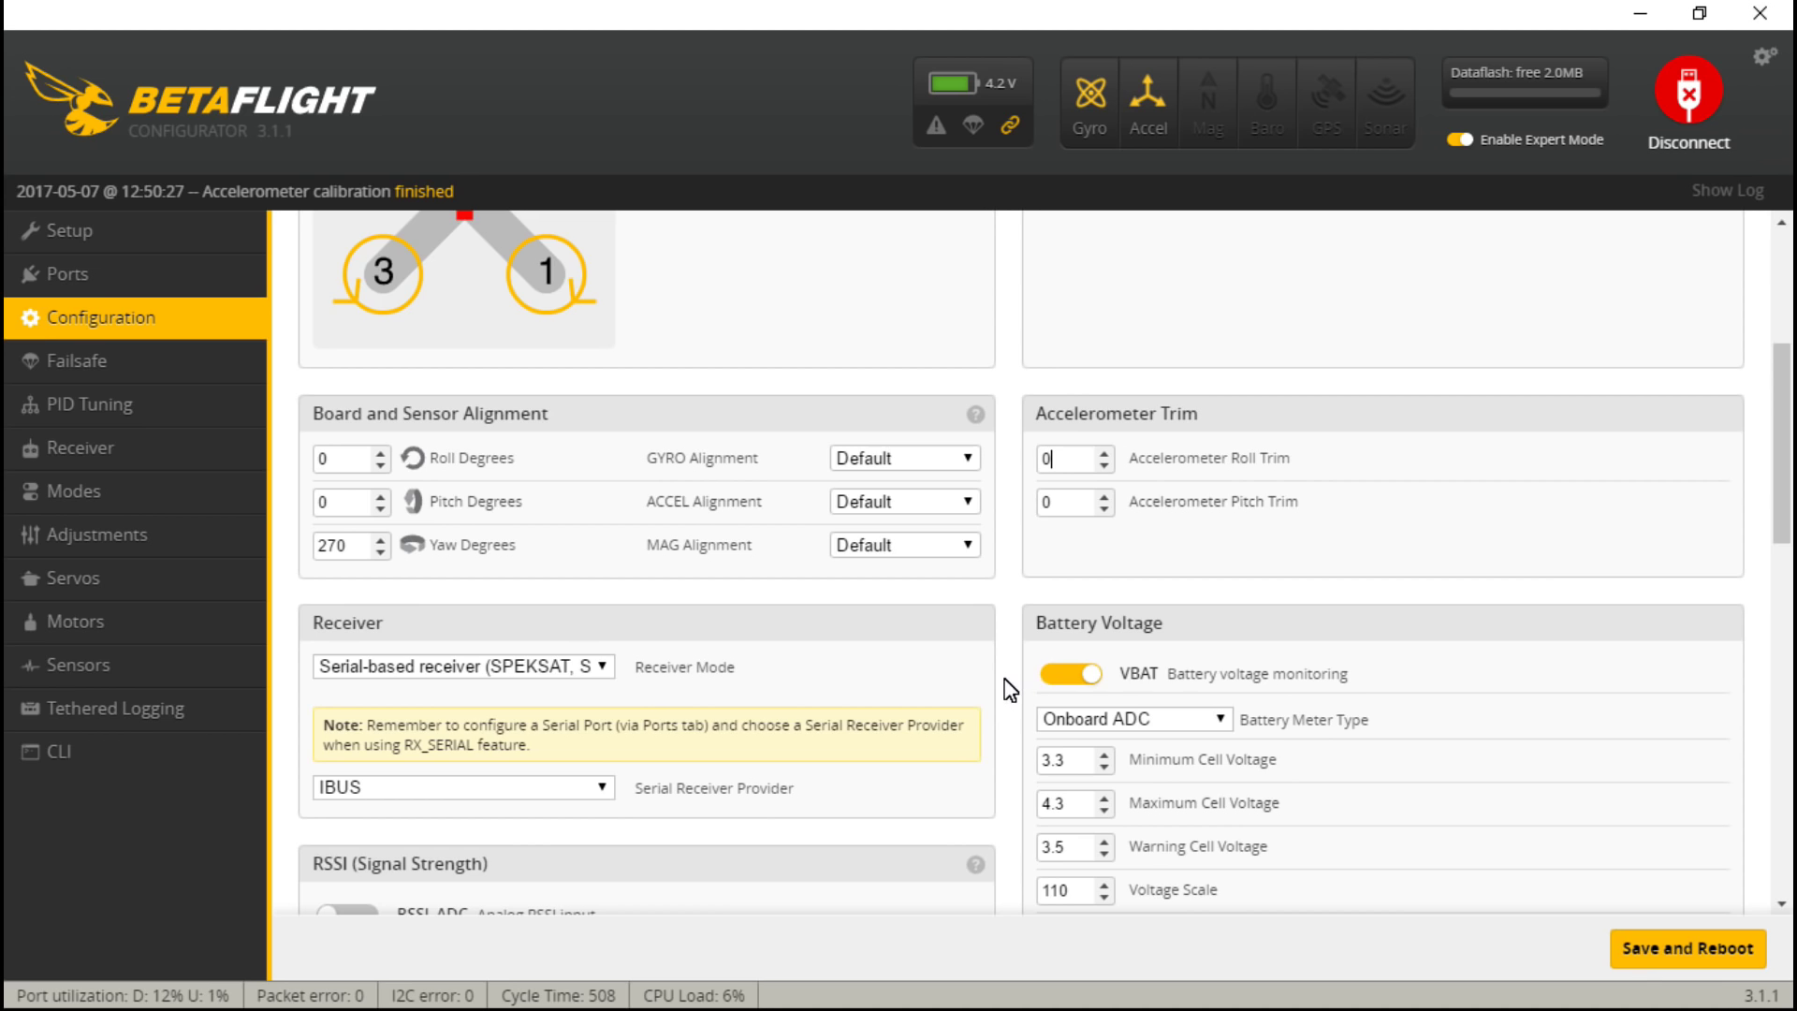
{"action": "scroll", "coordinate": [1004, 694], "scroll_direction": "down", "scroll_amount": 2}
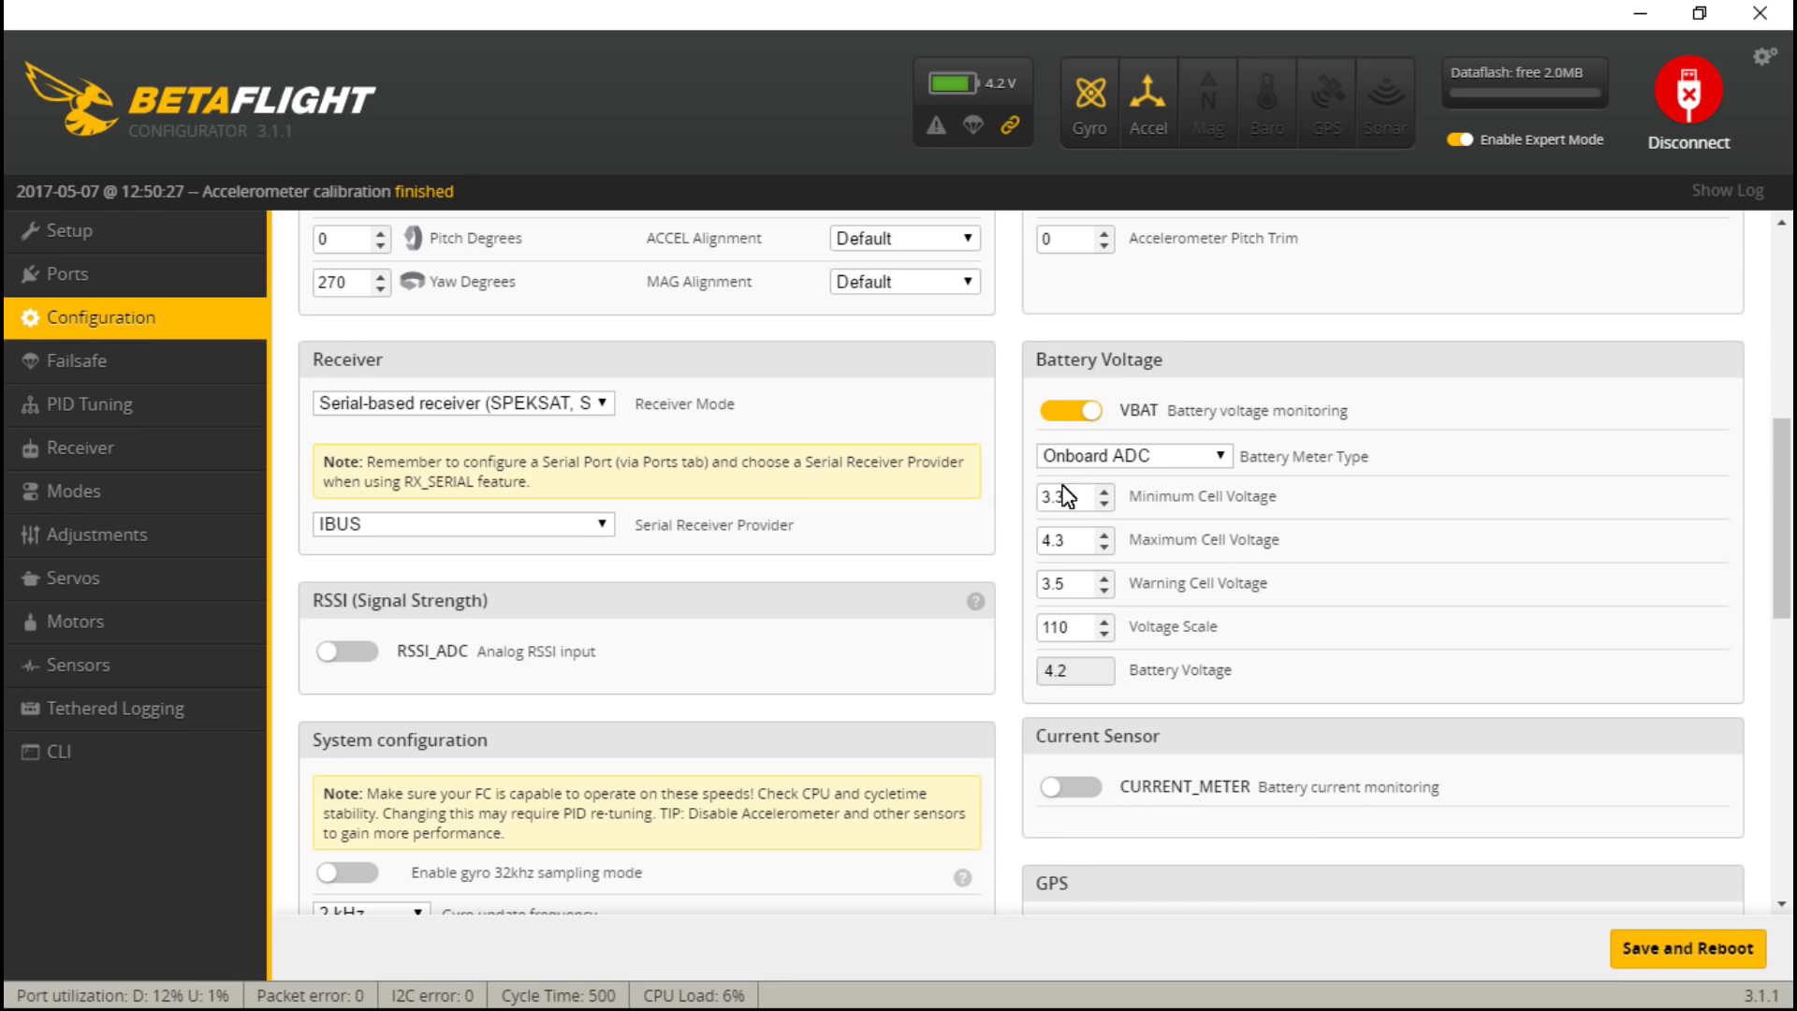
{"action": "left_click", "coordinate": [1070, 582]}
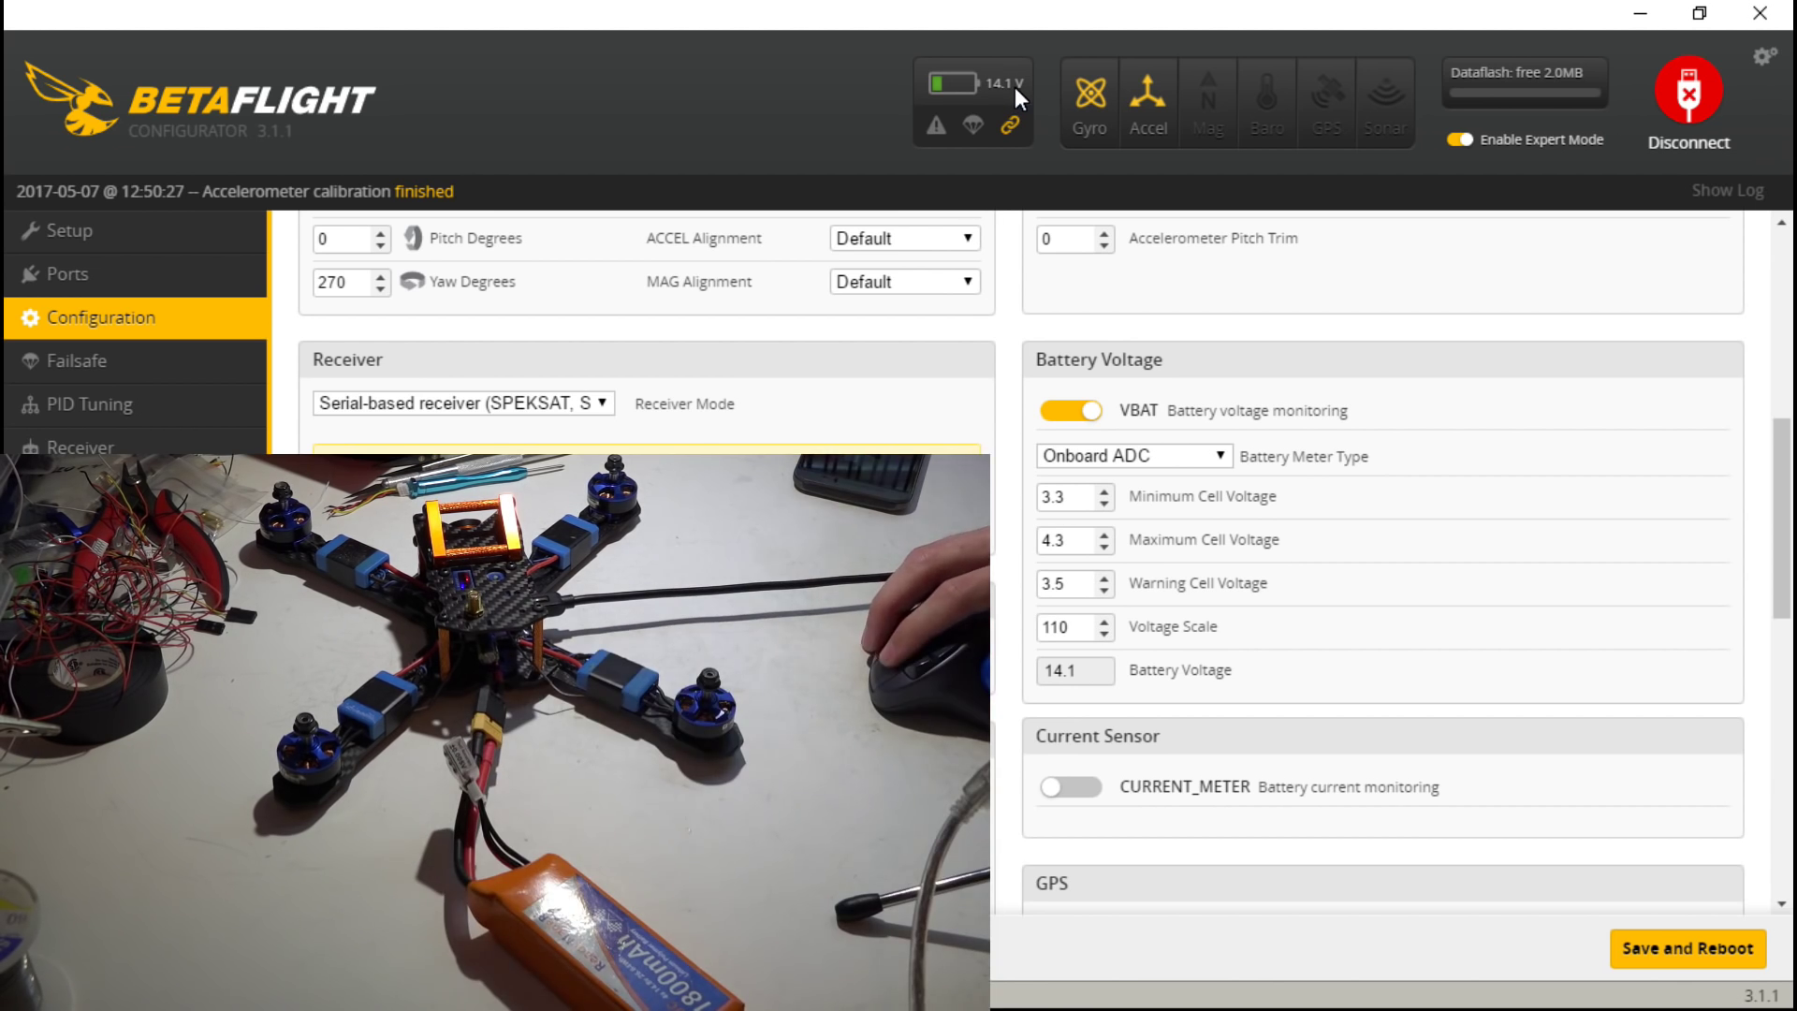
- Set the battery voltage scale to 112 and save with a reboot
{"action": "left_click", "coordinate": [1106, 622]}
{"action": "left_click", "coordinate": [1106, 622]}
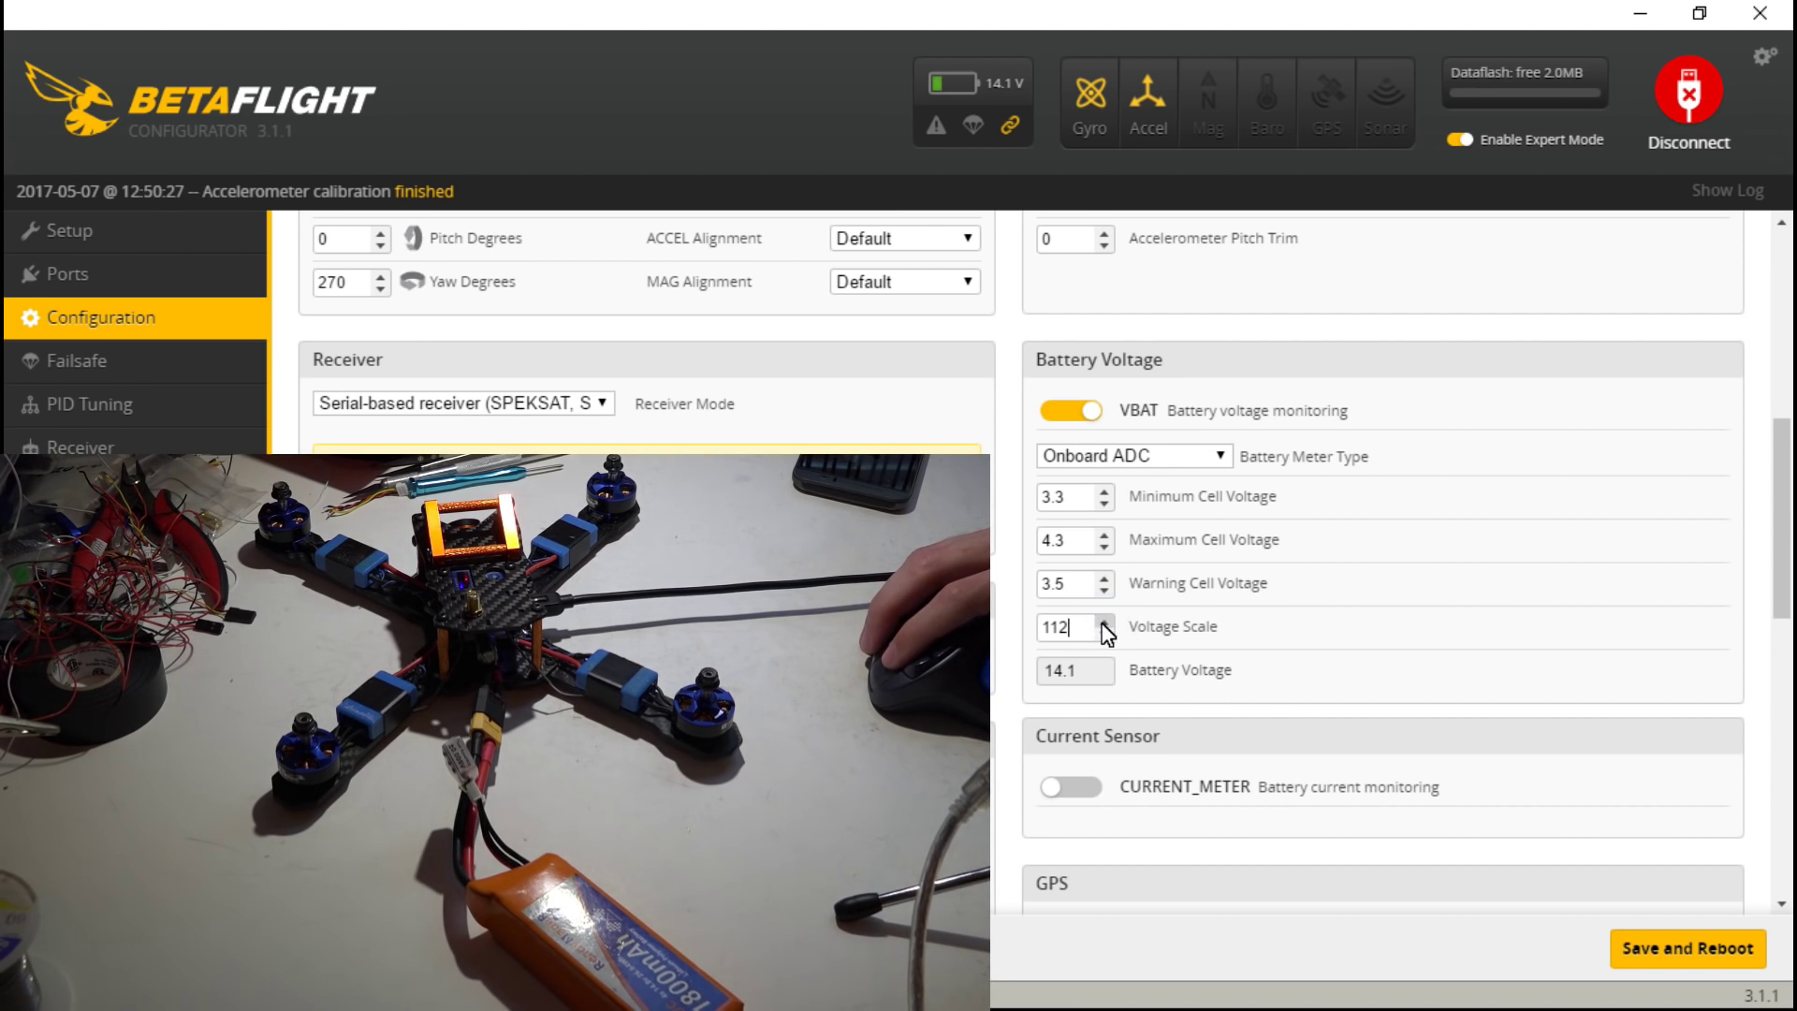
{"action": "left_click", "coordinate": [1656, 946]}
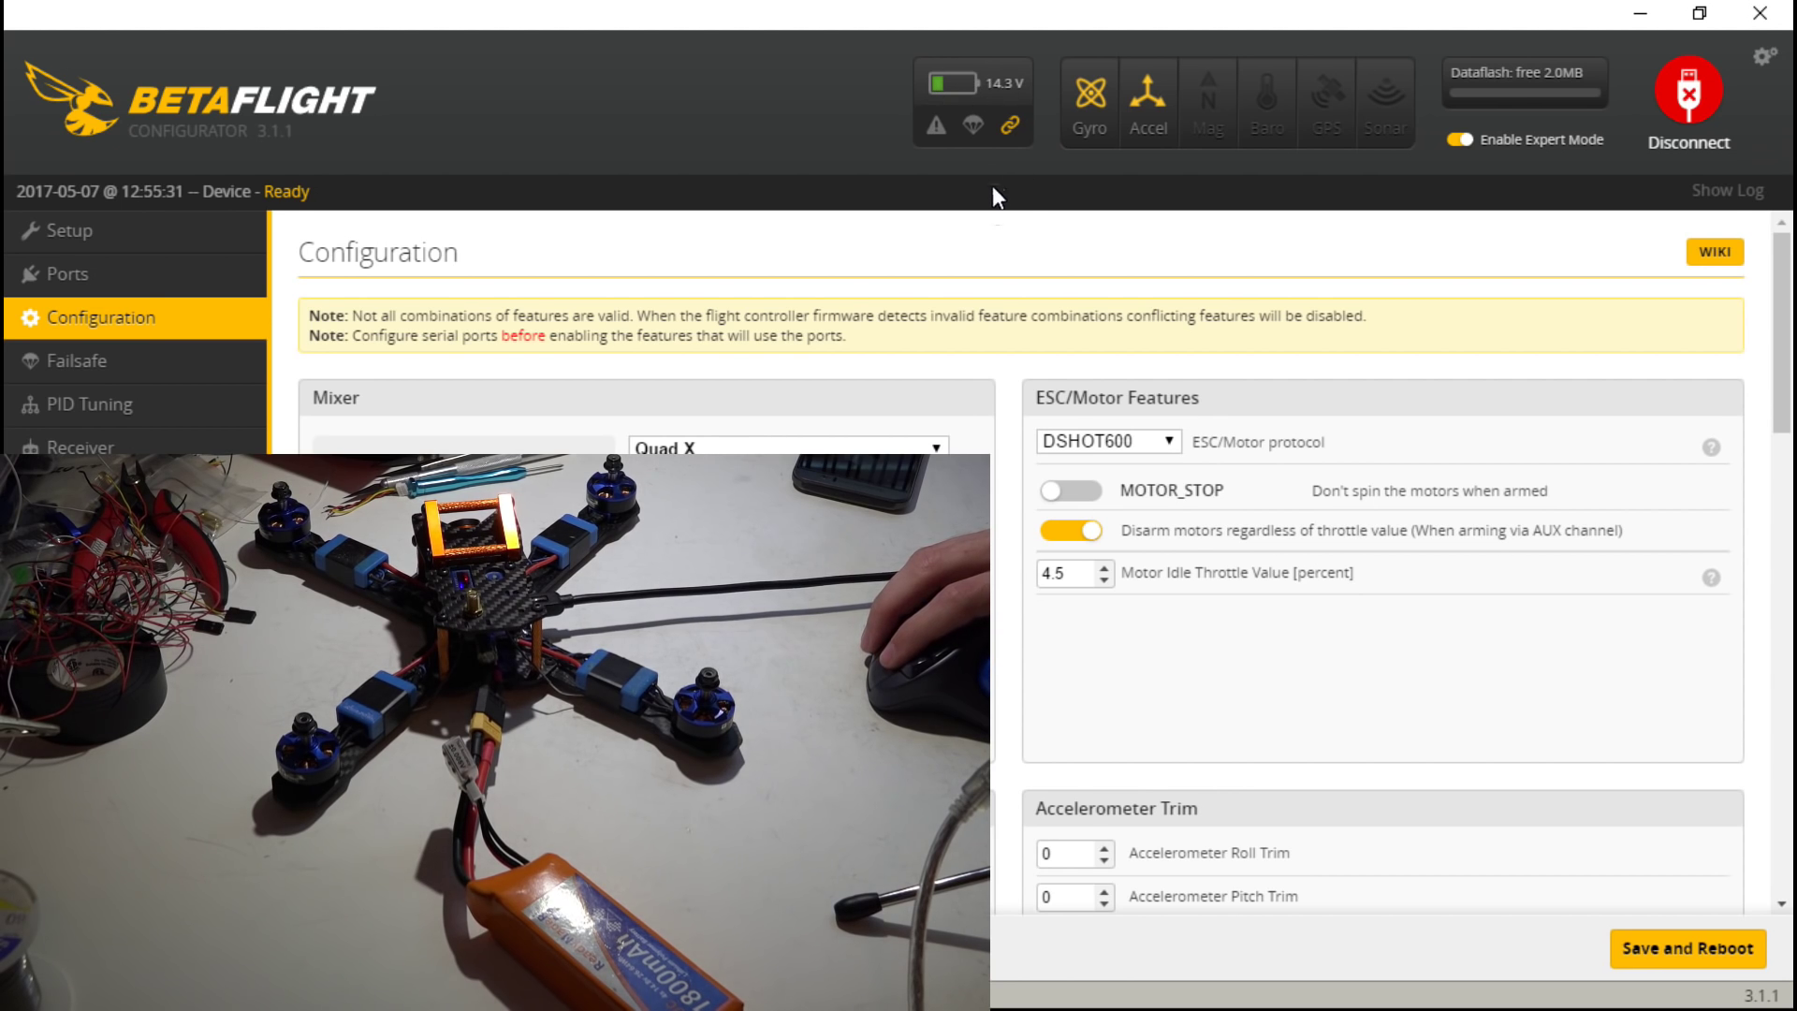
- Raise the battery voltage scale to 113 and save the configuration with a reboot
{"action": "scroll", "coordinate": [996, 585], "scroll_direction": "down", "scroll_amount": 6}
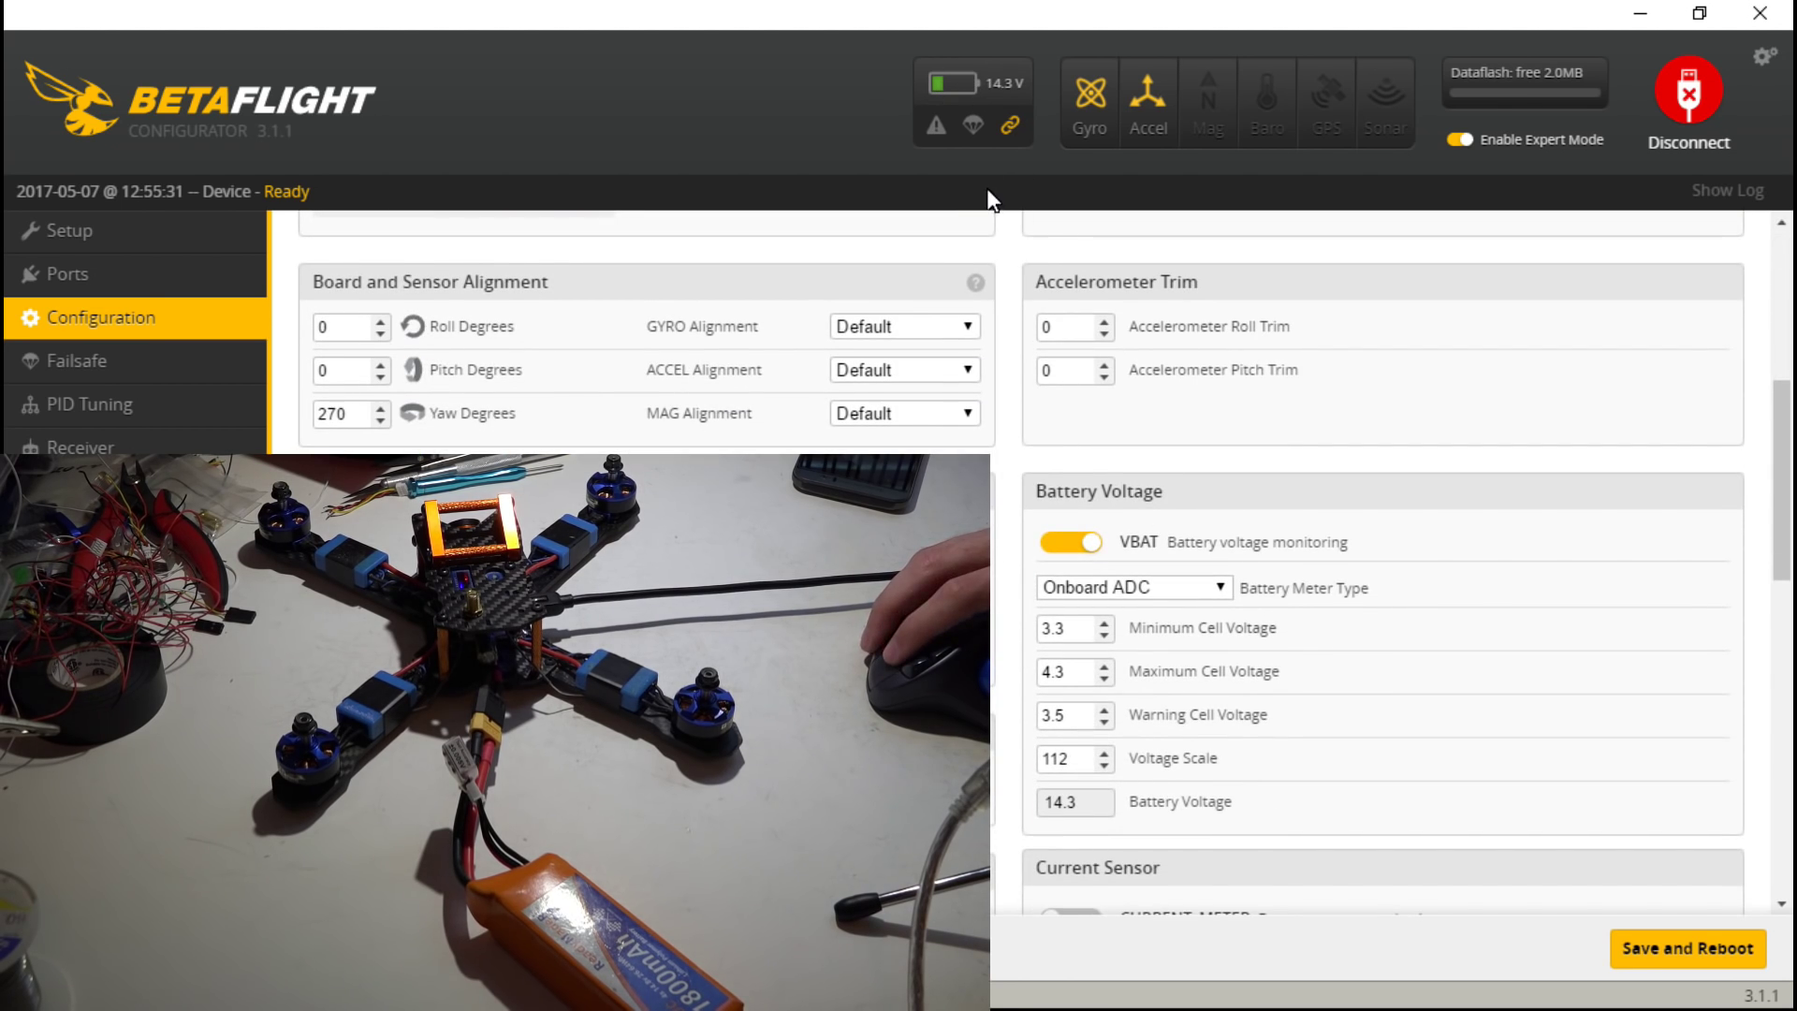
{"action": "left_click", "coordinate": [1105, 753]}
{"action": "left_click", "coordinate": [1678, 949]}
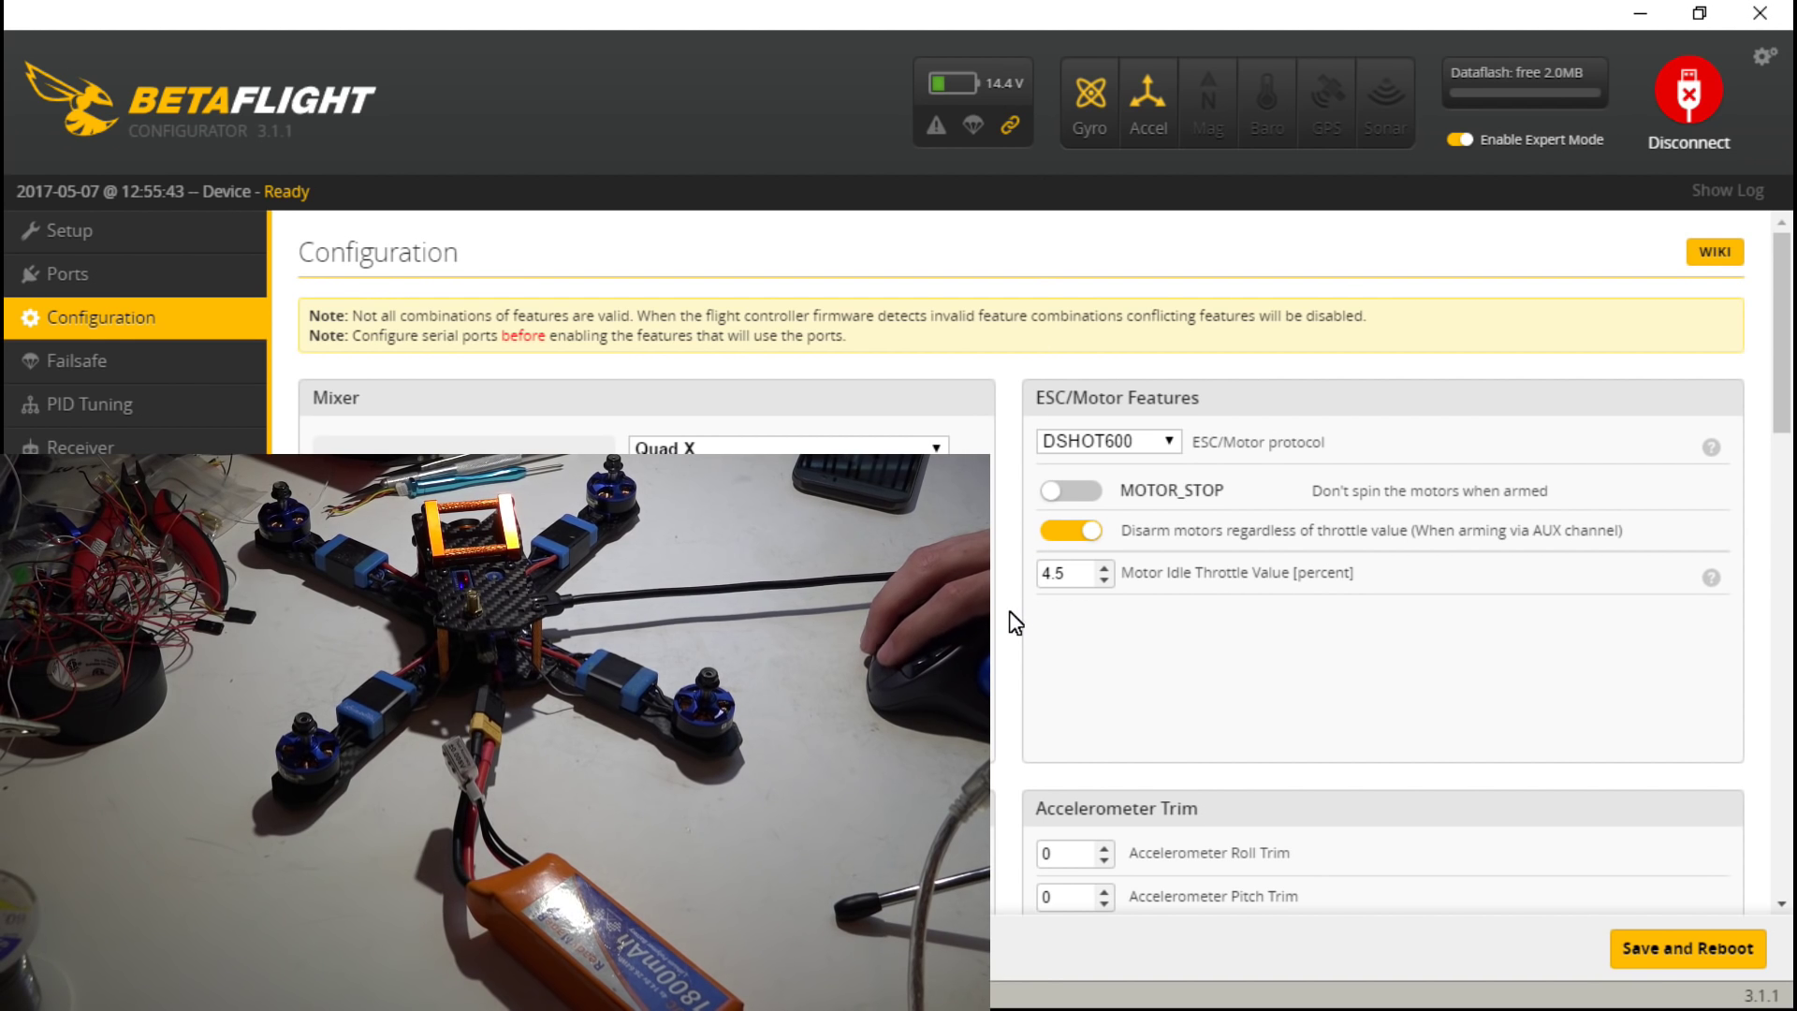
- Check the battery voltage reading and review the RSSI and system configuration settings
{"action": "scroll", "coordinate": [1011, 622], "scroll_direction": "down", "scroll_amount": 5}
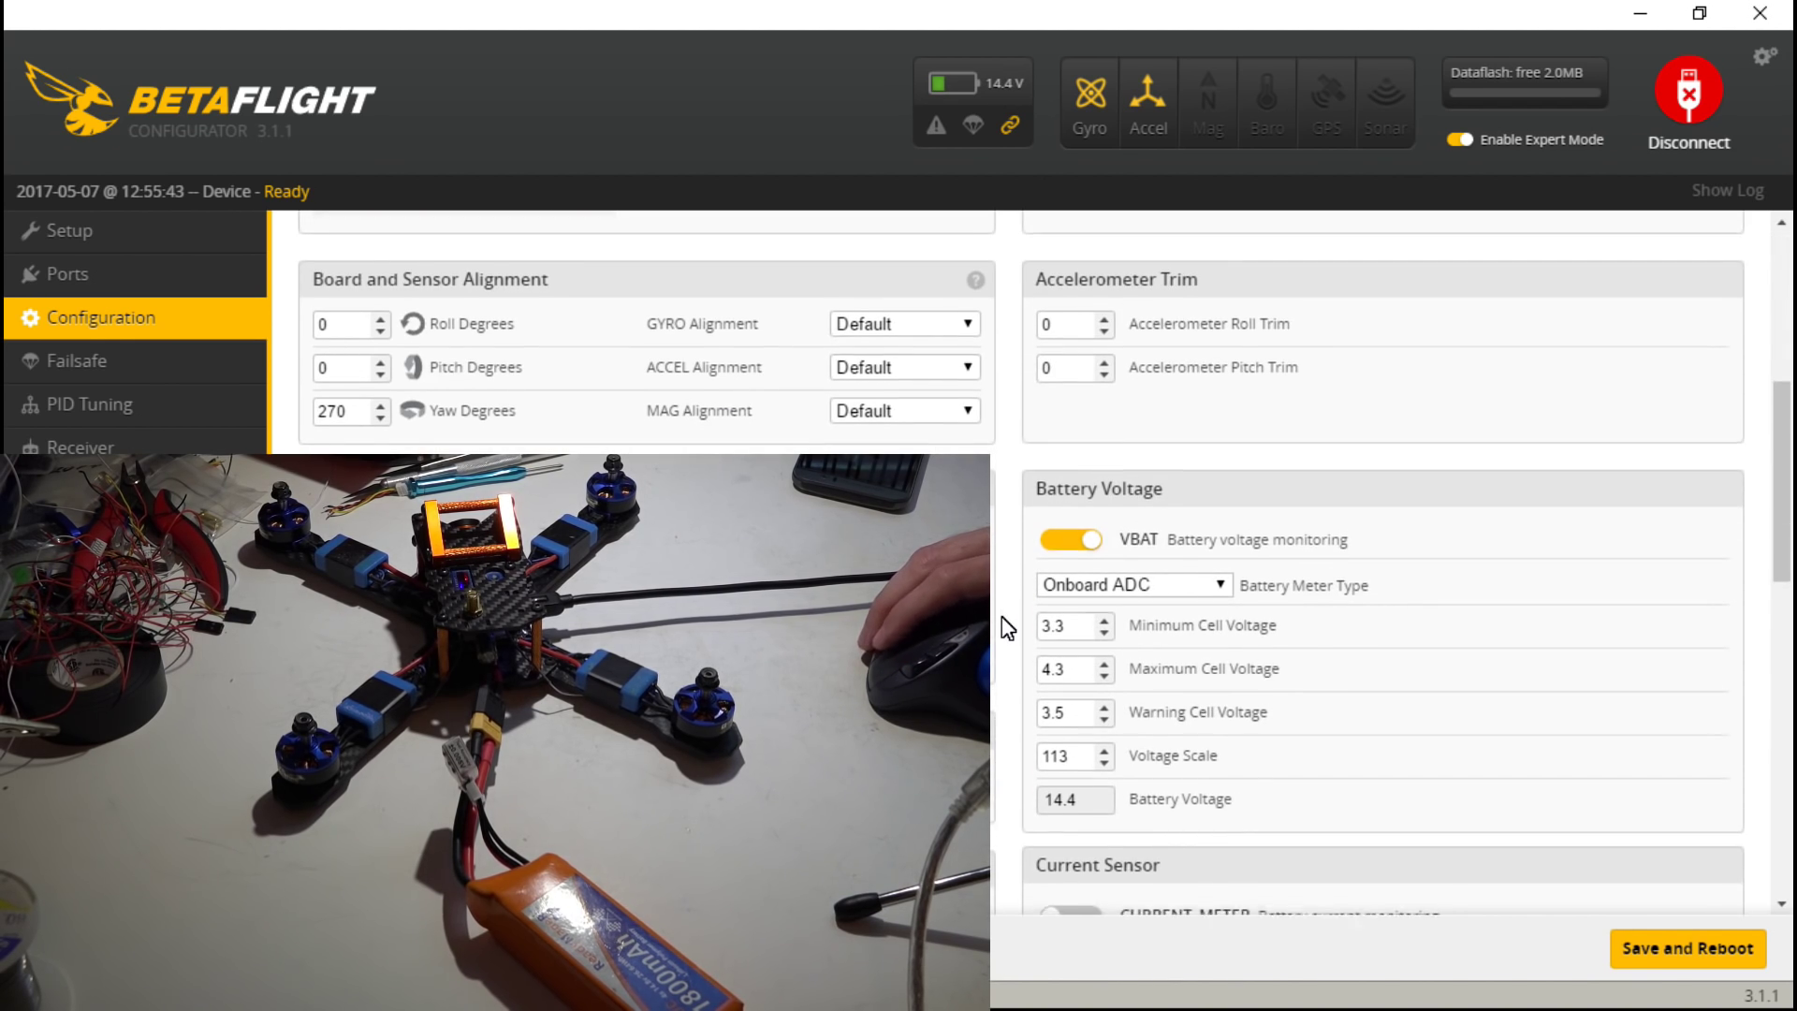
{"action": "scroll", "coordinate": [1008, 627], "scroll_direction": "down", "scroll_amount": 1}
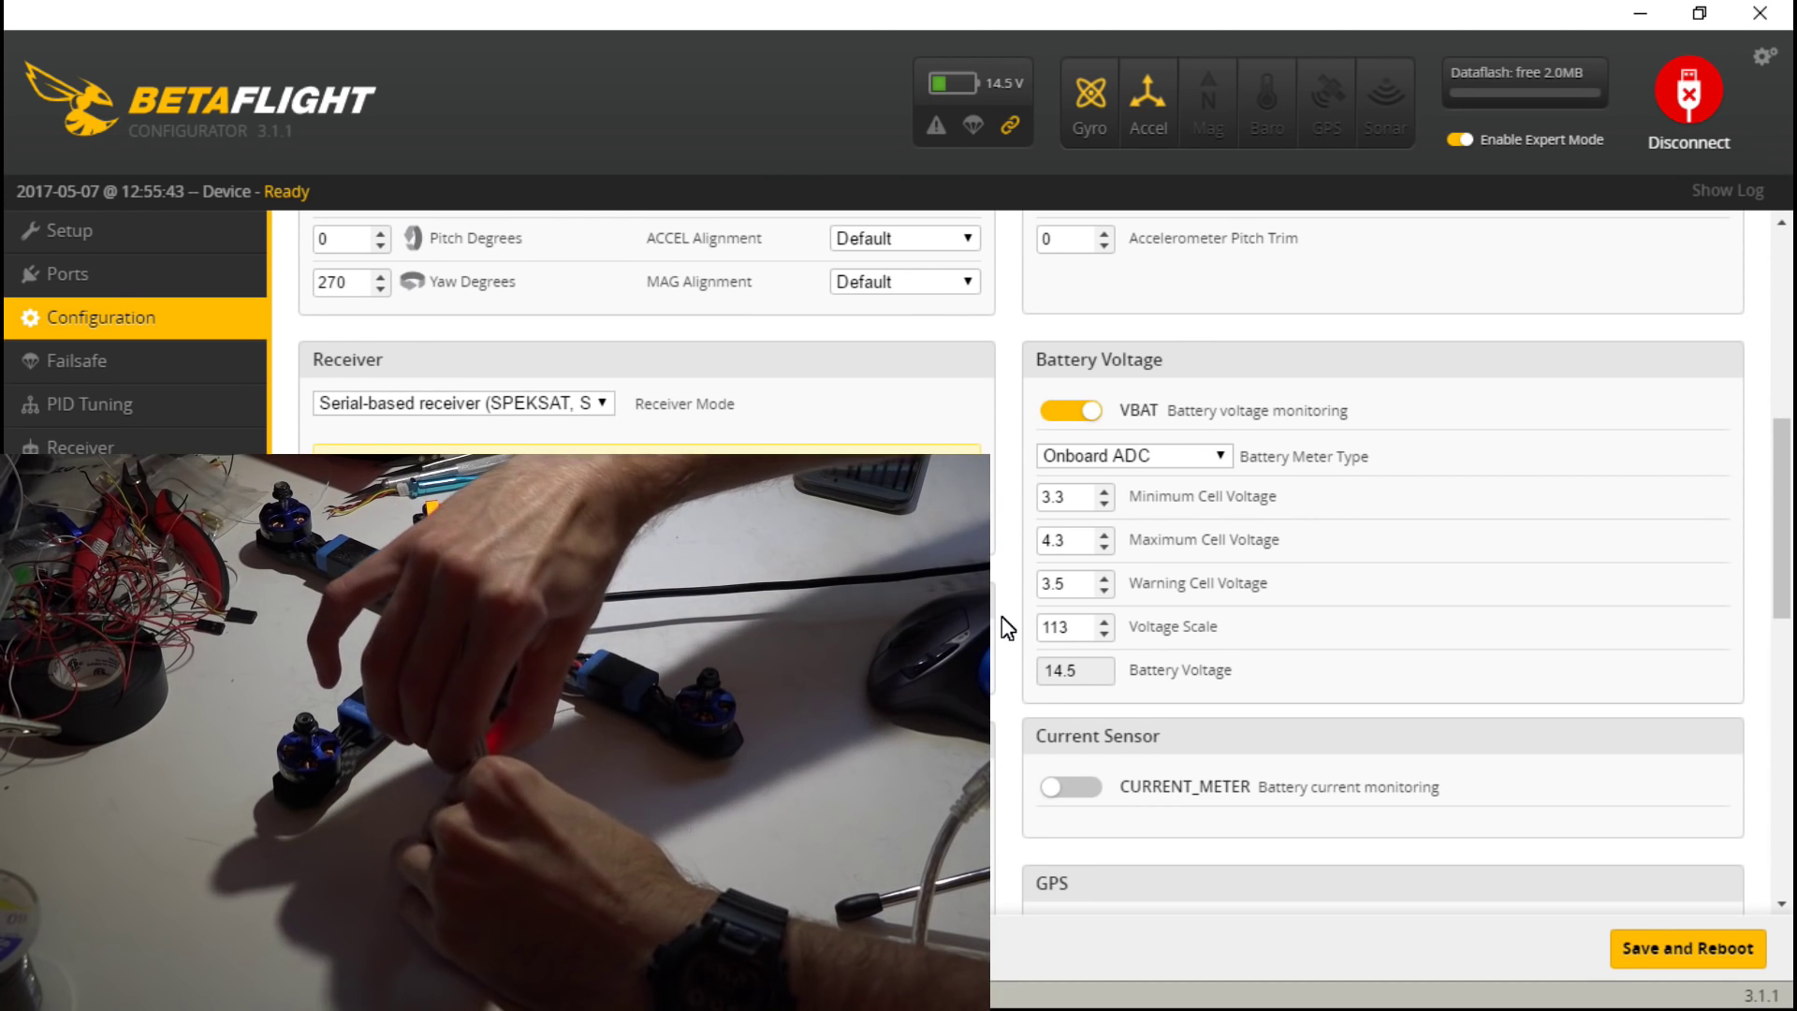
{"action": "scroll", "coordinate": [1006, 627], "scroll_direction": "down", "scroll_amount": 1}
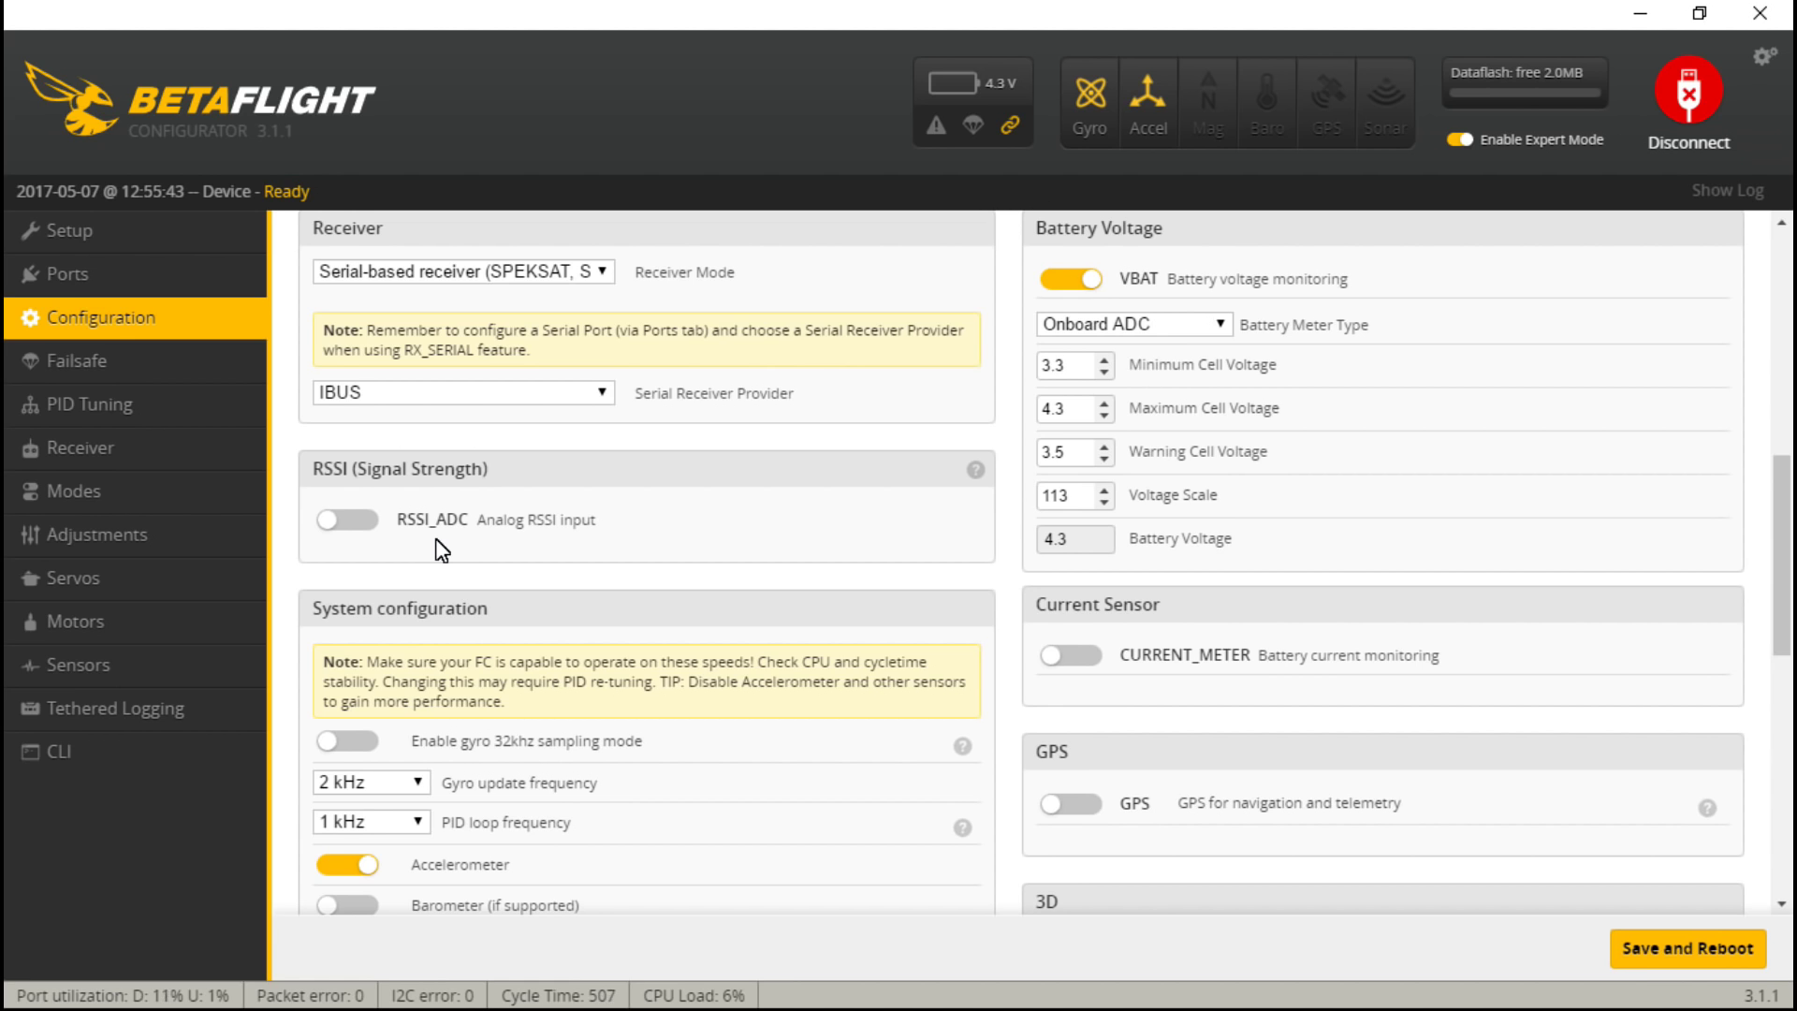
{"action": "scroll", "coordinate": [574, 576], "scroll_direction": "down", "scroll_amount": 3}
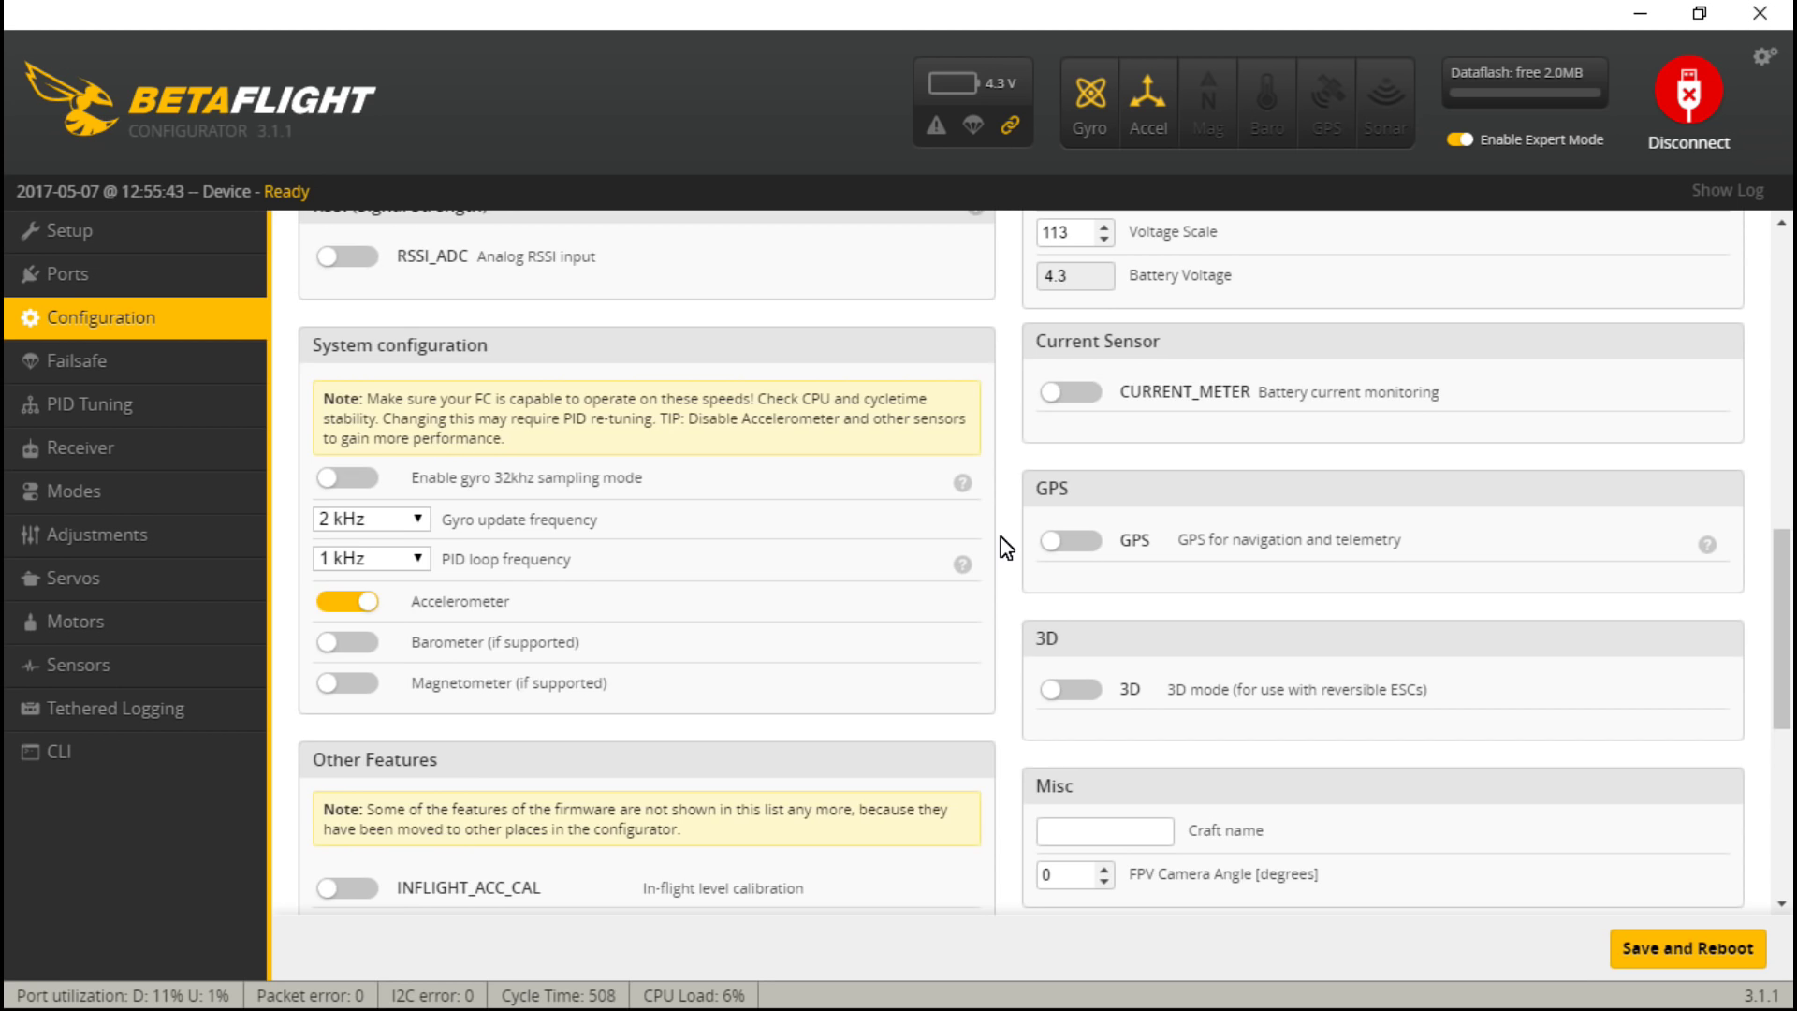
- Enable the CURRENT_METER feature to view its current sensor options, and switch it off again
{"action": "scroll", "coordinate": [1006, 547], "scroll_direction": "up", "scroll_amount": 2}
{"action": "left_click", "coordinate": [1077, 524]}
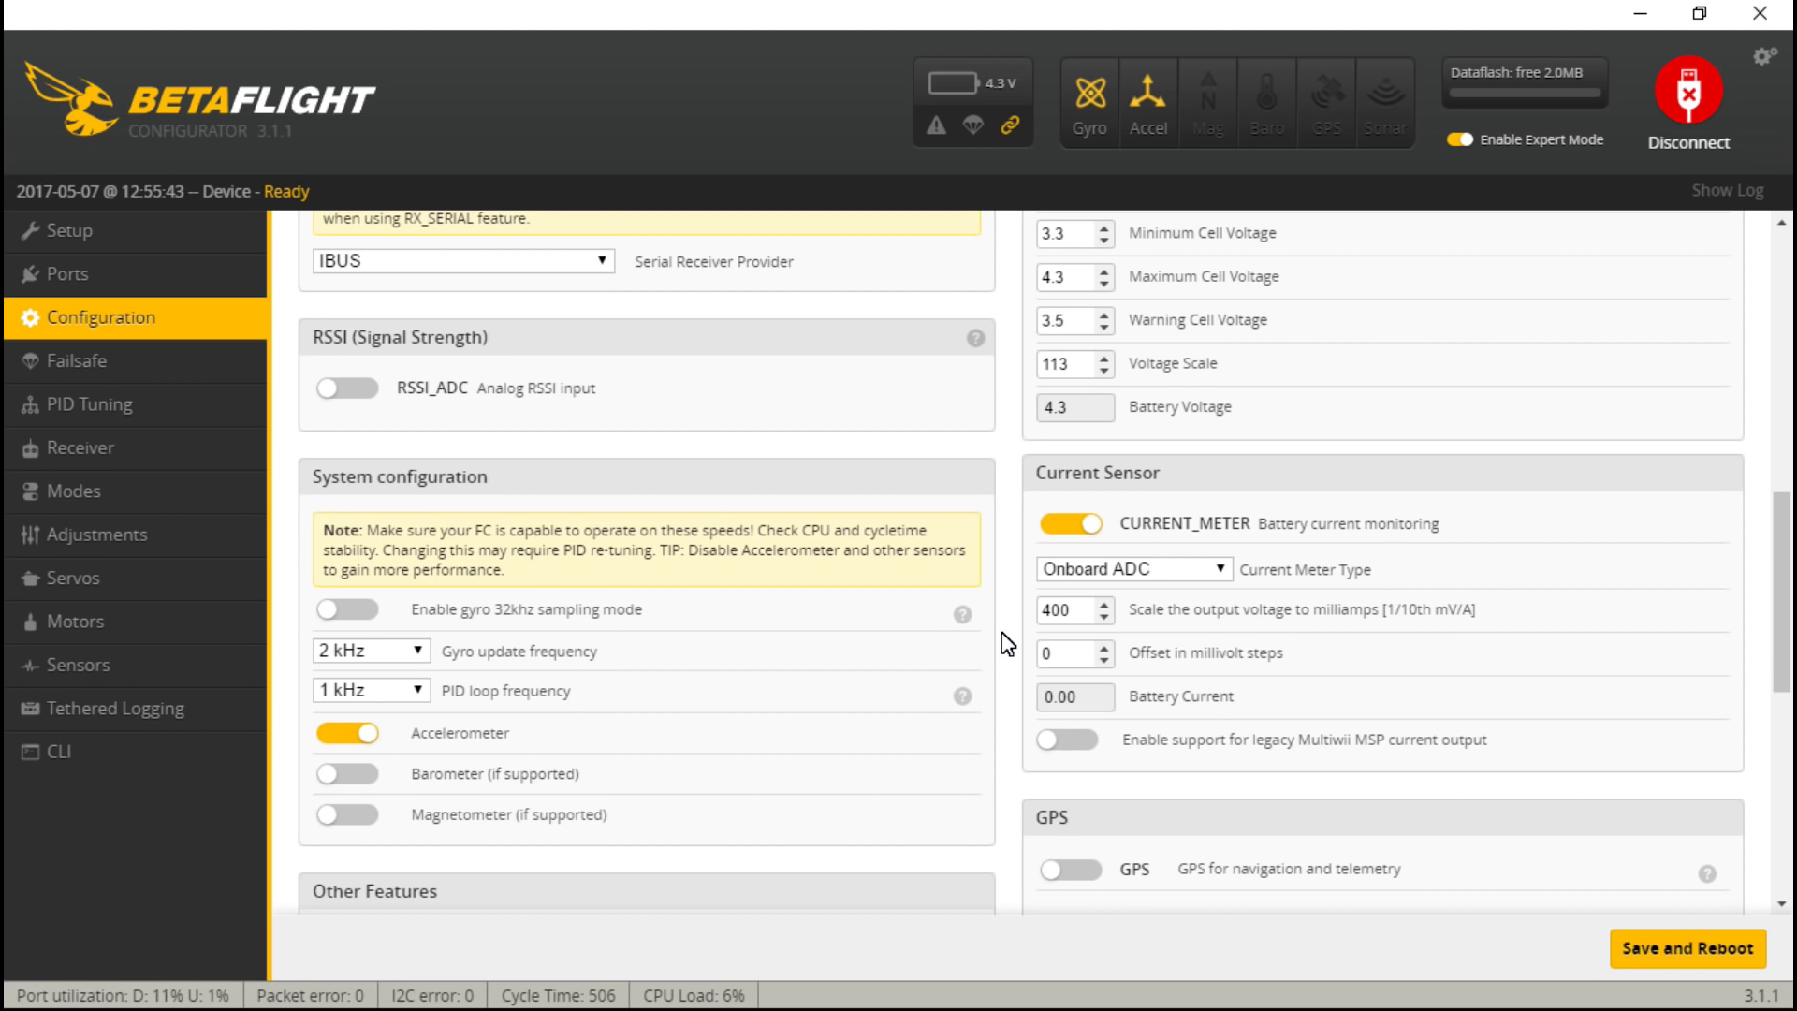
{"action": "scroll", "coordinate": [1006, 644], "scroll_direction": "up", "scroll_amount": 3}
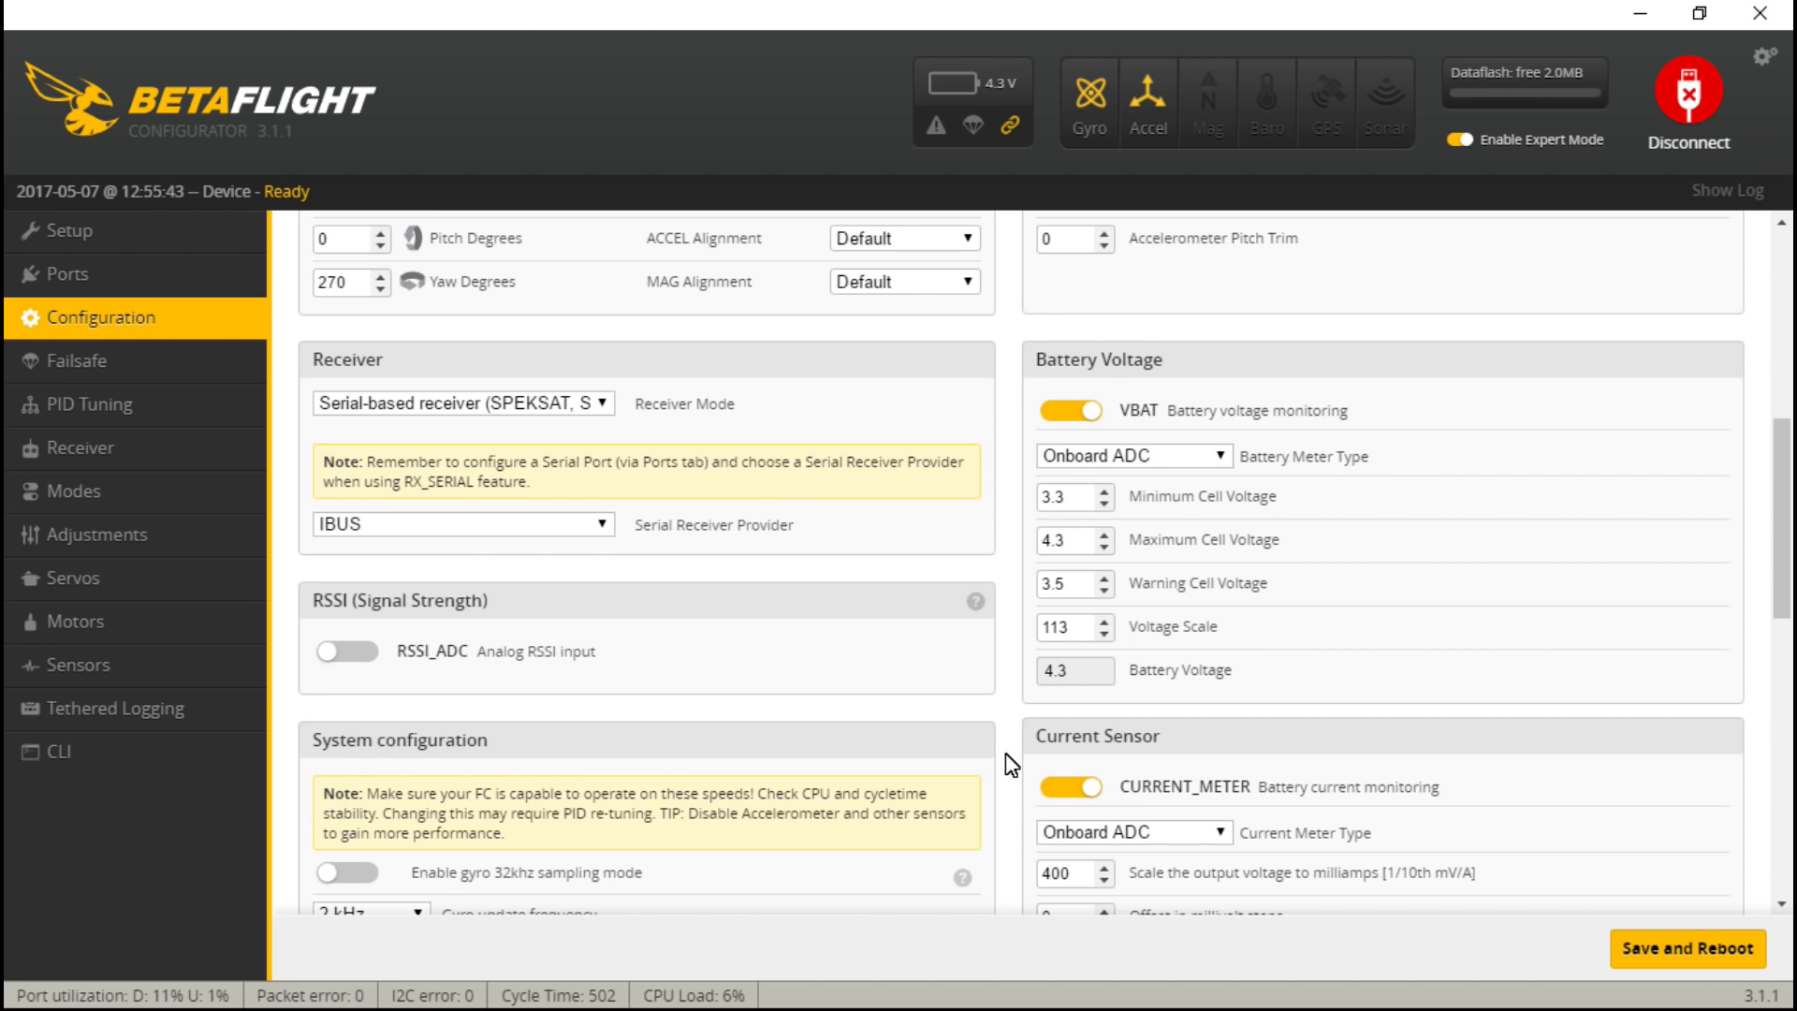
{"action": "scroll", "coordinate": [1007, 758], "scroll_direction": "down", "scroll_amount": 1}
{"action": "scroll", "coordinate": [1010, 768], "scroll_direction": "down", "scroll_amount": 2}
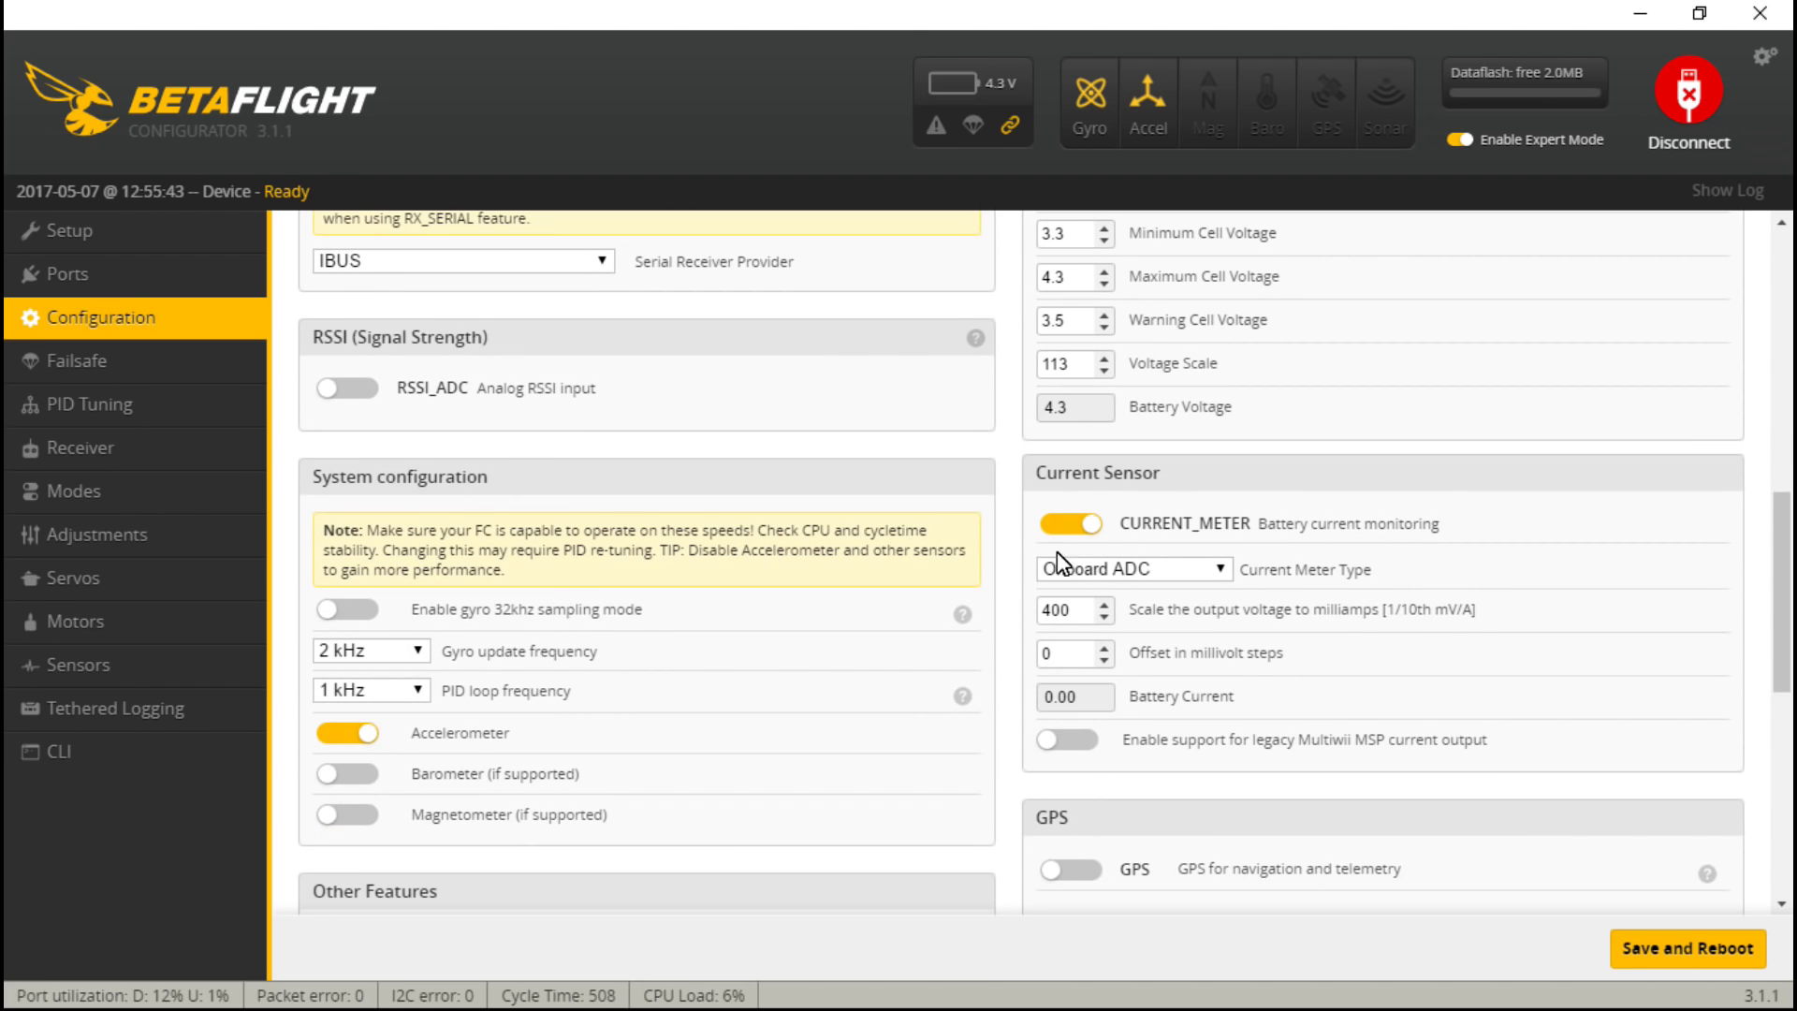
{"action": "left_click", "coordinate": [1067, 521]}
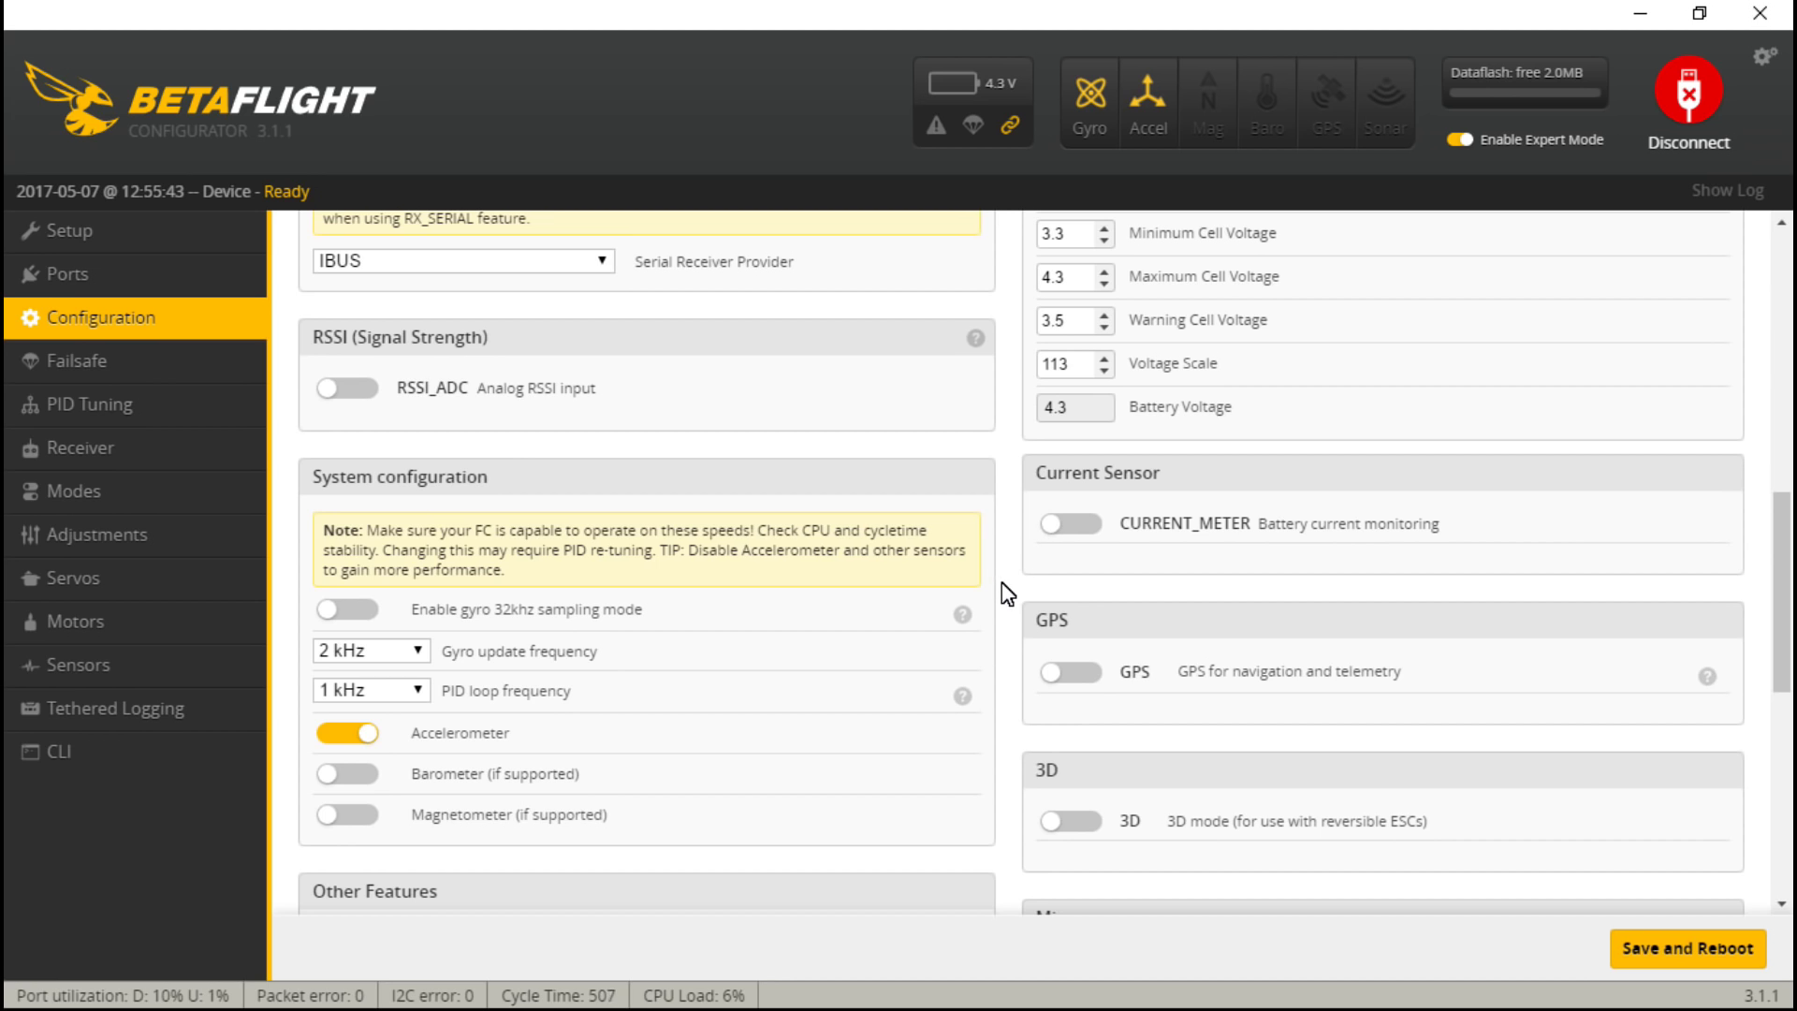
{"action": "scroll", "coordinate": [1006, 591], "scroll_direction": "down", "scroll_amount": 1}
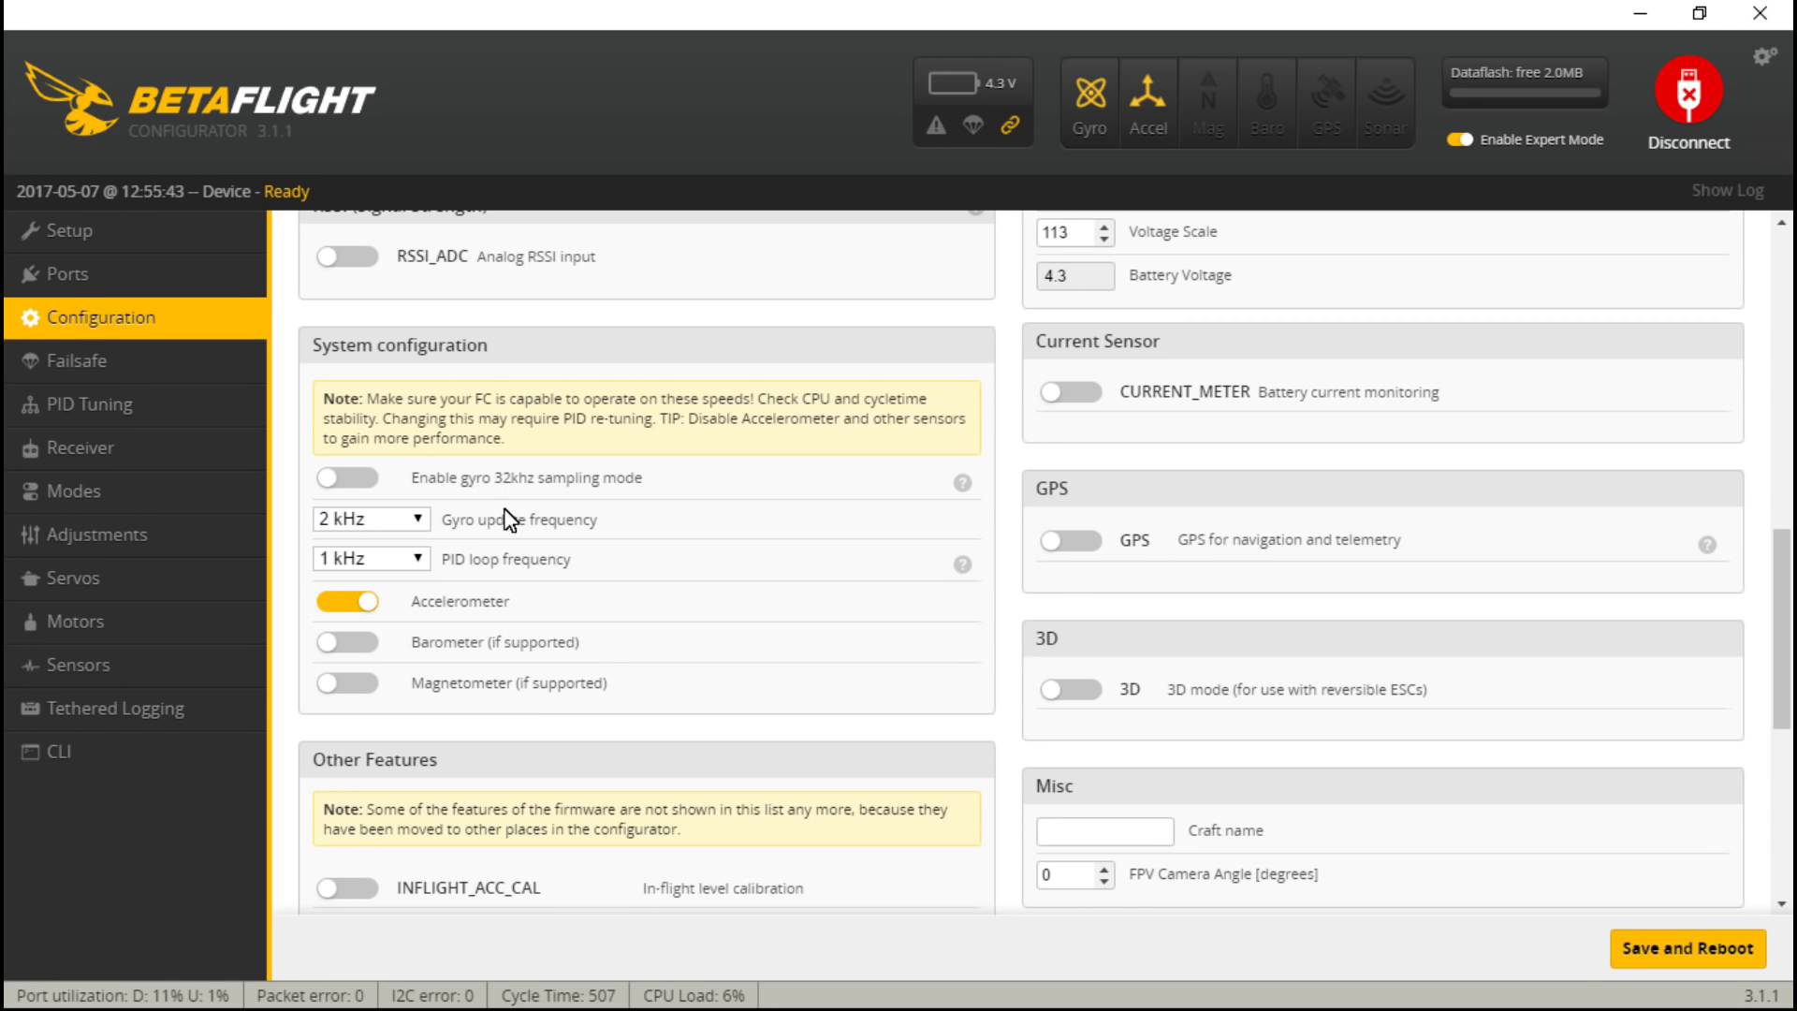
- Set both the gyro update frequency and the PID loop frequency to 8 kHz, and save with a reboot
{"action": "left_click", "coordinate": [418, 527]}
{"action": "left_click", "coordinate": [370, 537]}
{"action": "left_click", "coordinate": [376, 562]}
{"action": "left_click", "coordinate": [380, 581]}
{"action": "left_click", "coordinate": [1701, 950]}
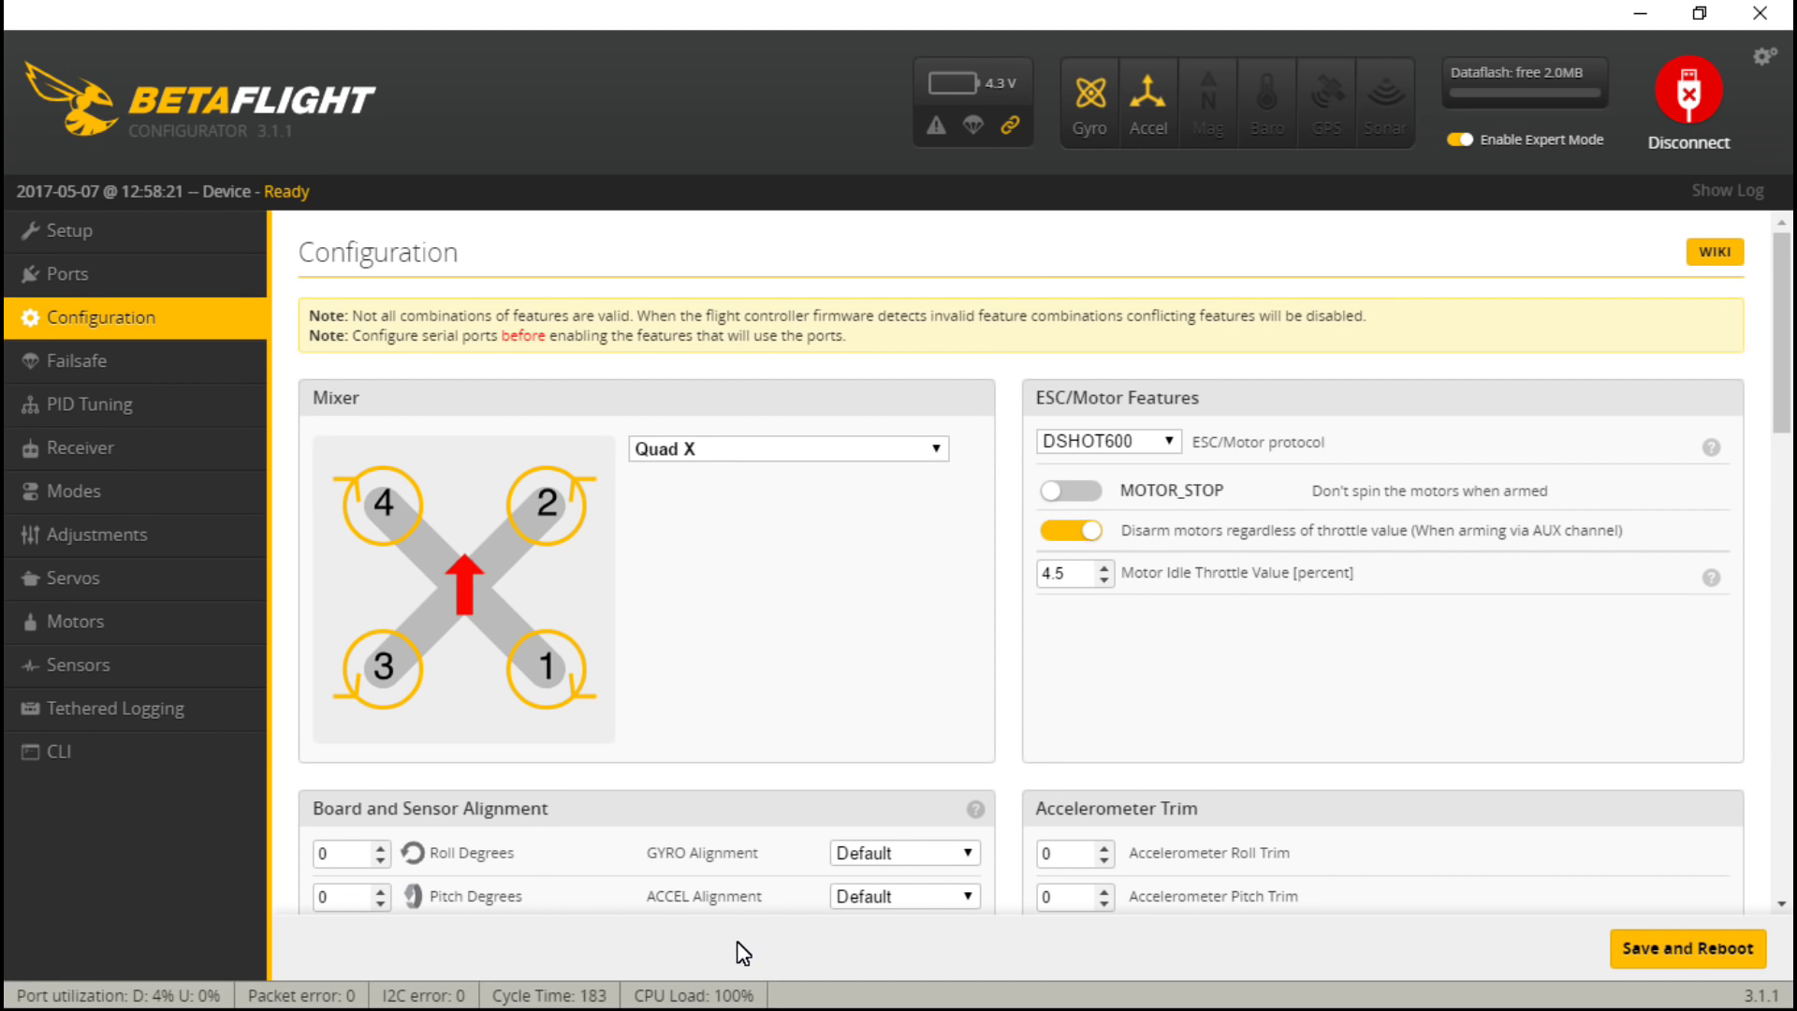
- Lower the gyro update and PID loop frequencies to 4 kHz, and save the configuration with a reboot
{"action": "scroll", "coordinate": [758, 879], "scroll_direction": "down", "scroll_amount": 15}
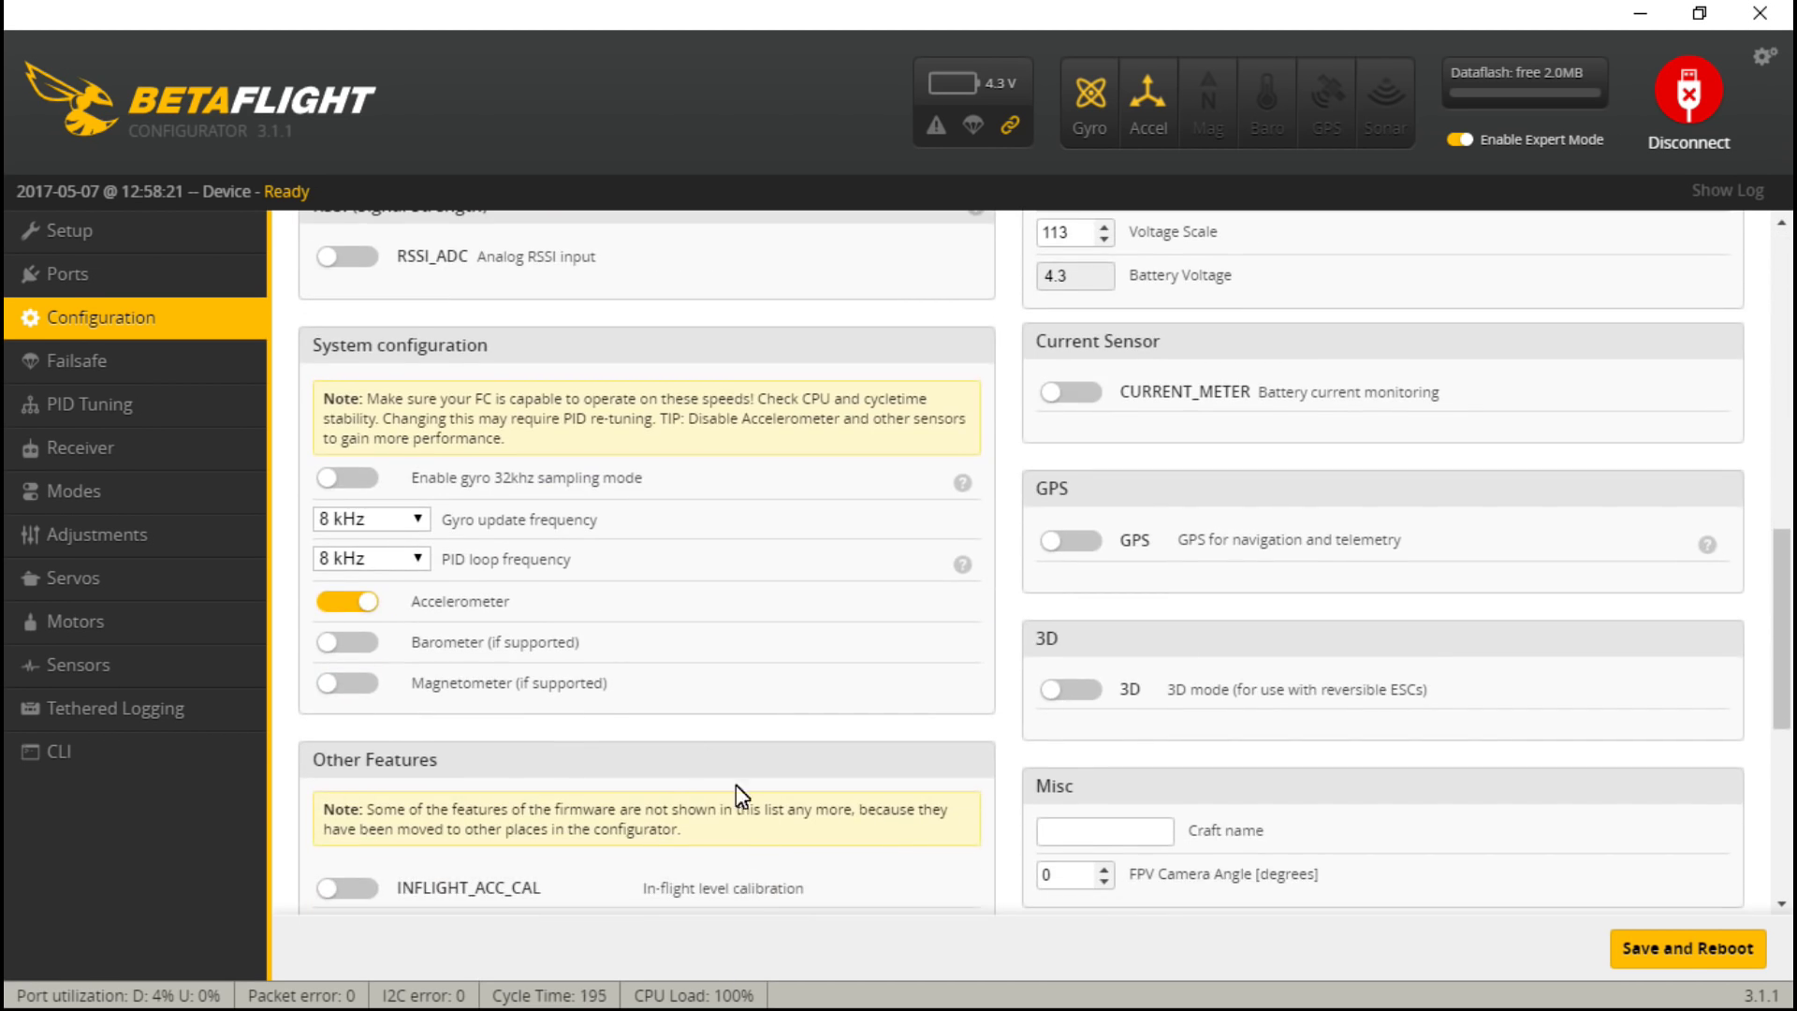
{"action": "left_click", "coordinate": [414, 520]}
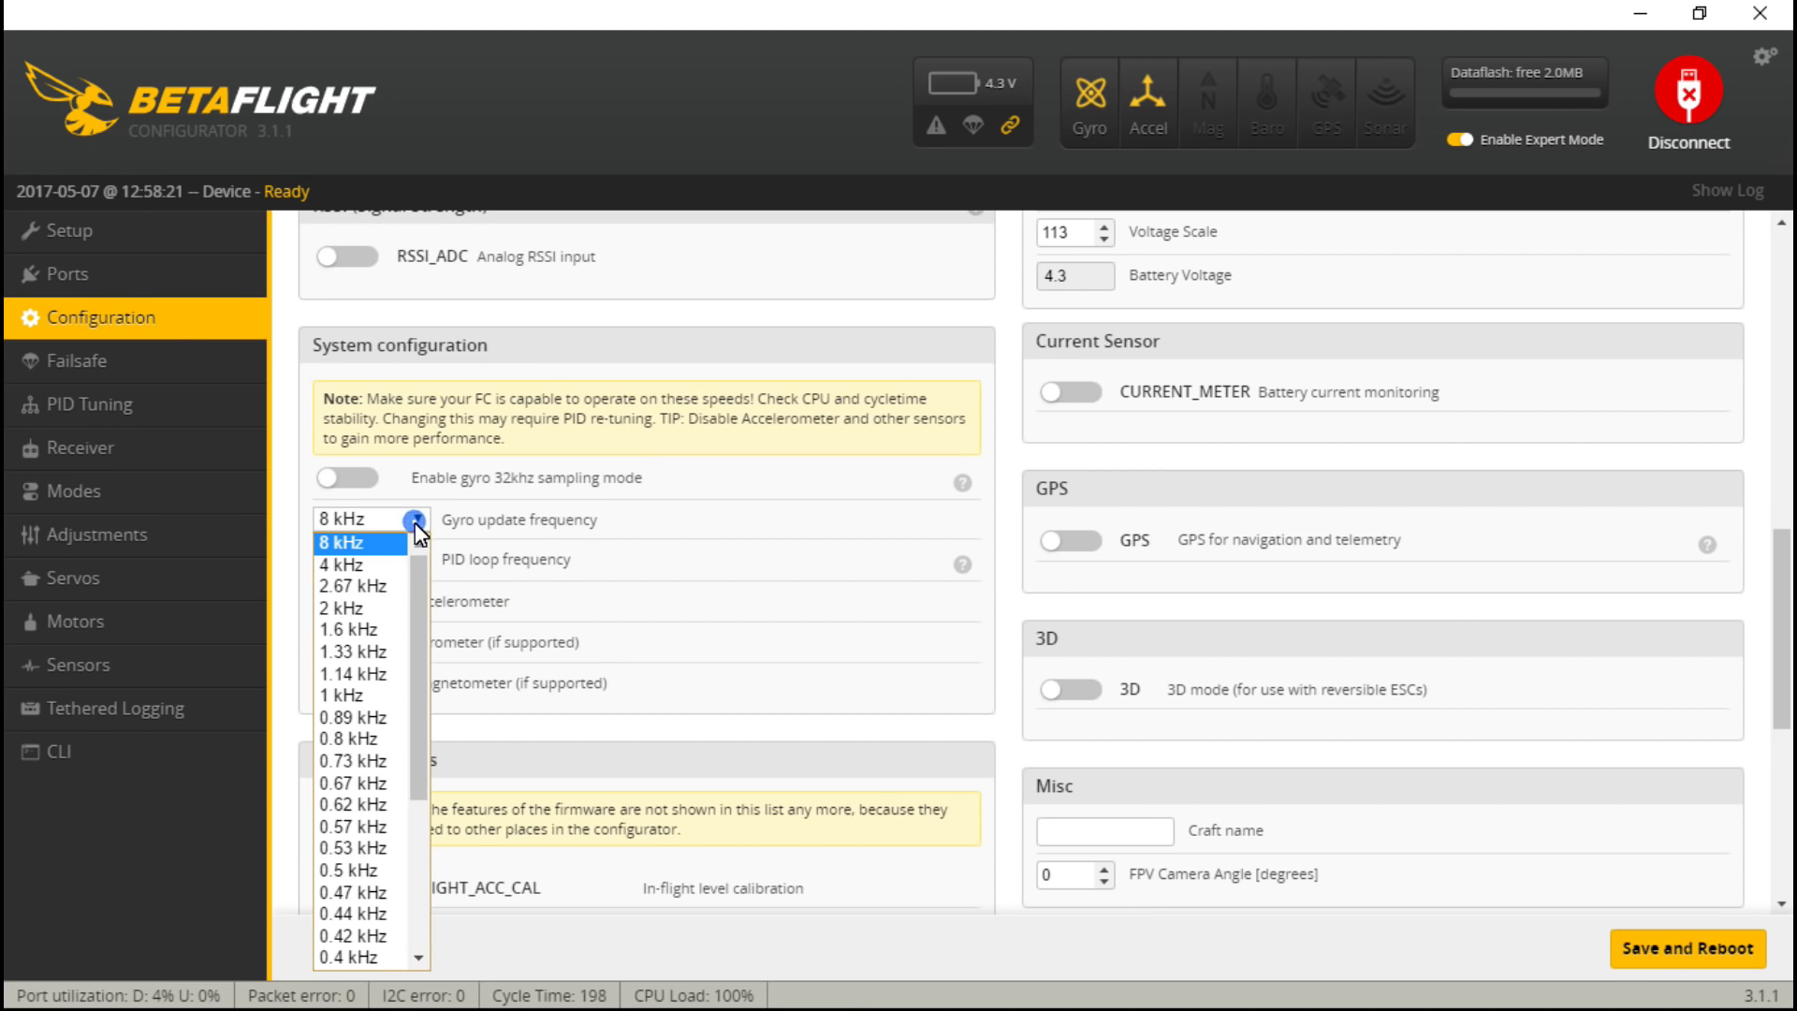
{"action": "left_click", "coordinate": [369, 564]}
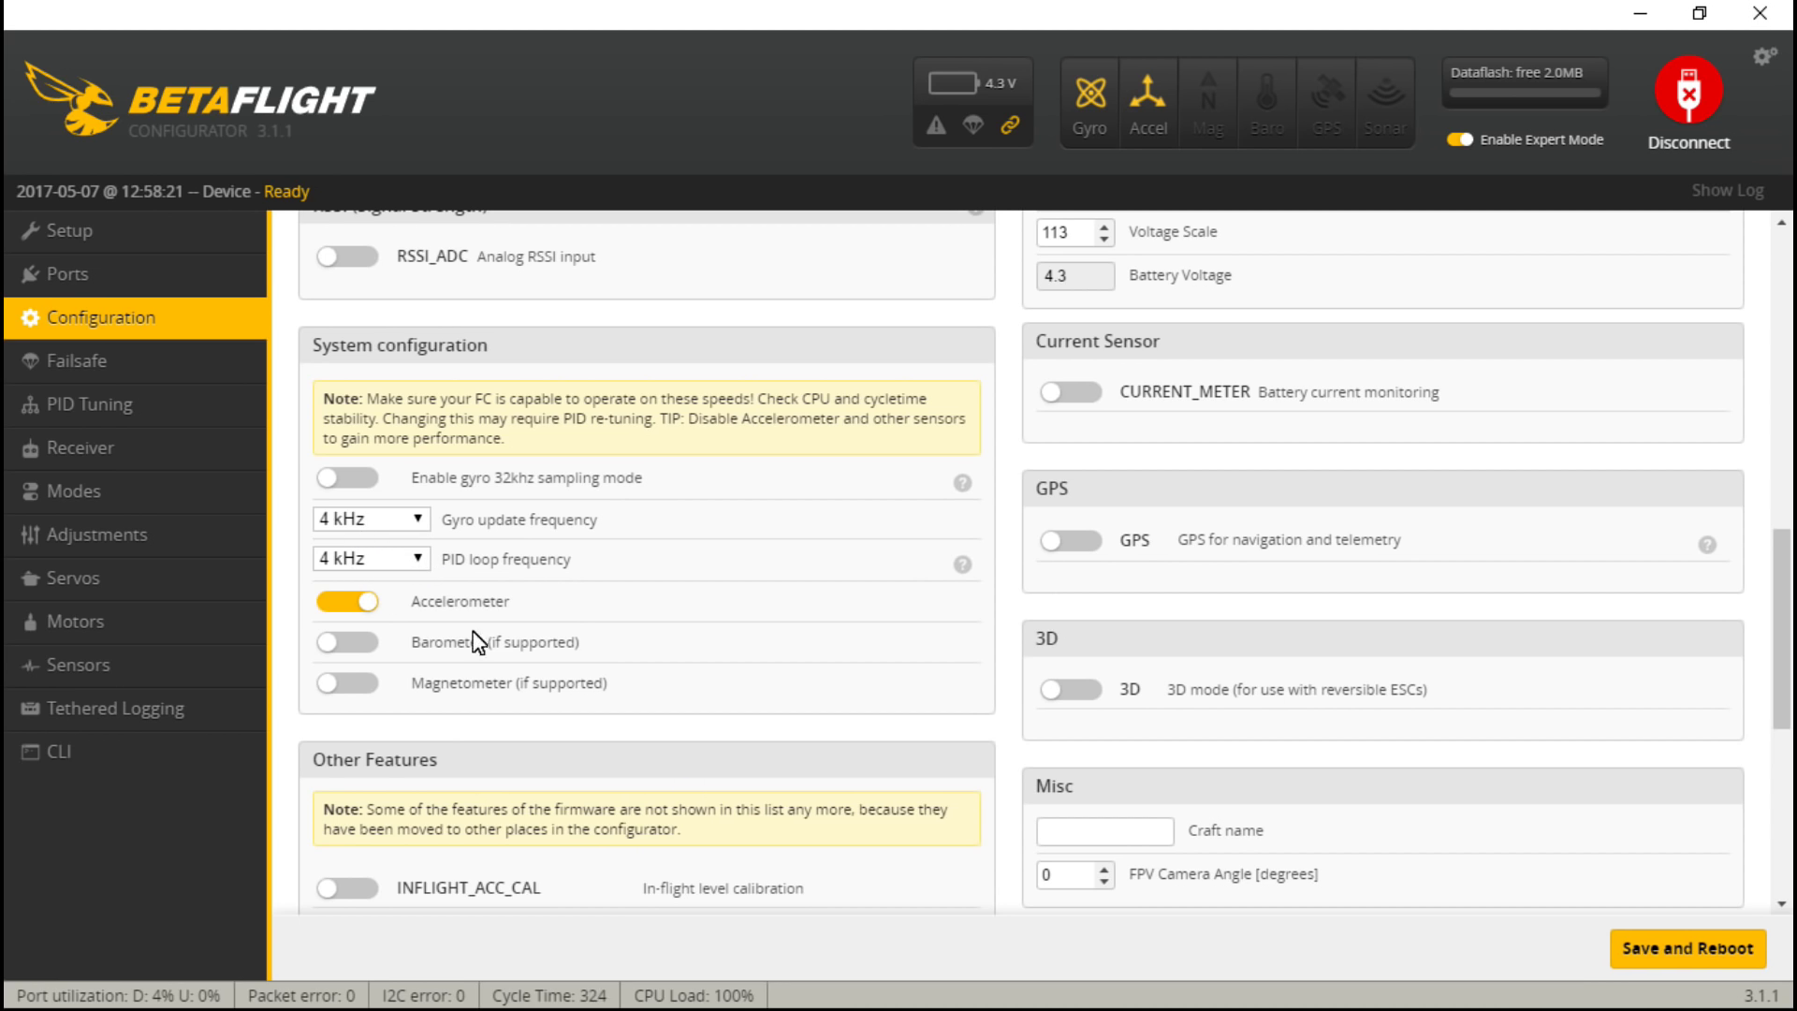
{"action": "left_click", "coordinate": [1701, 941]}
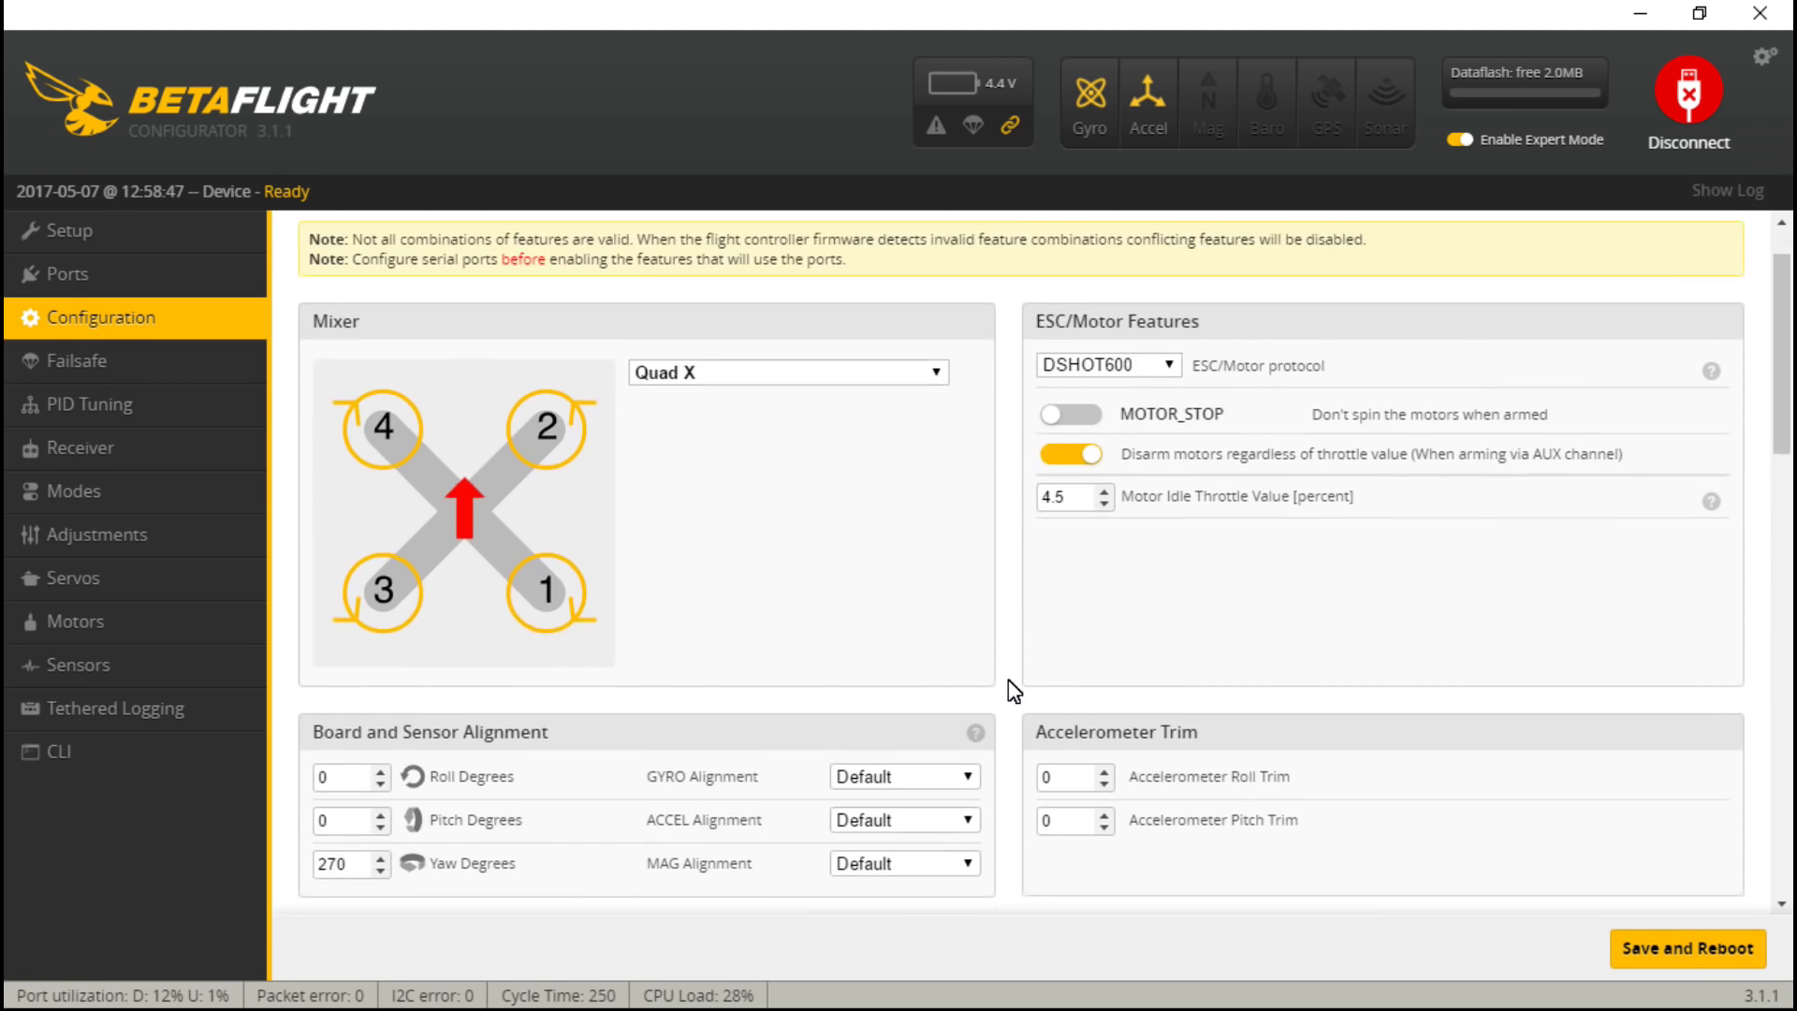
- Enable the barometer and magnetometer in the system configuration, and save with a reboot
{"action": "scroll", "coordinate": [892, 786], "scroll_direction": "down", "scroll_amount": 5}
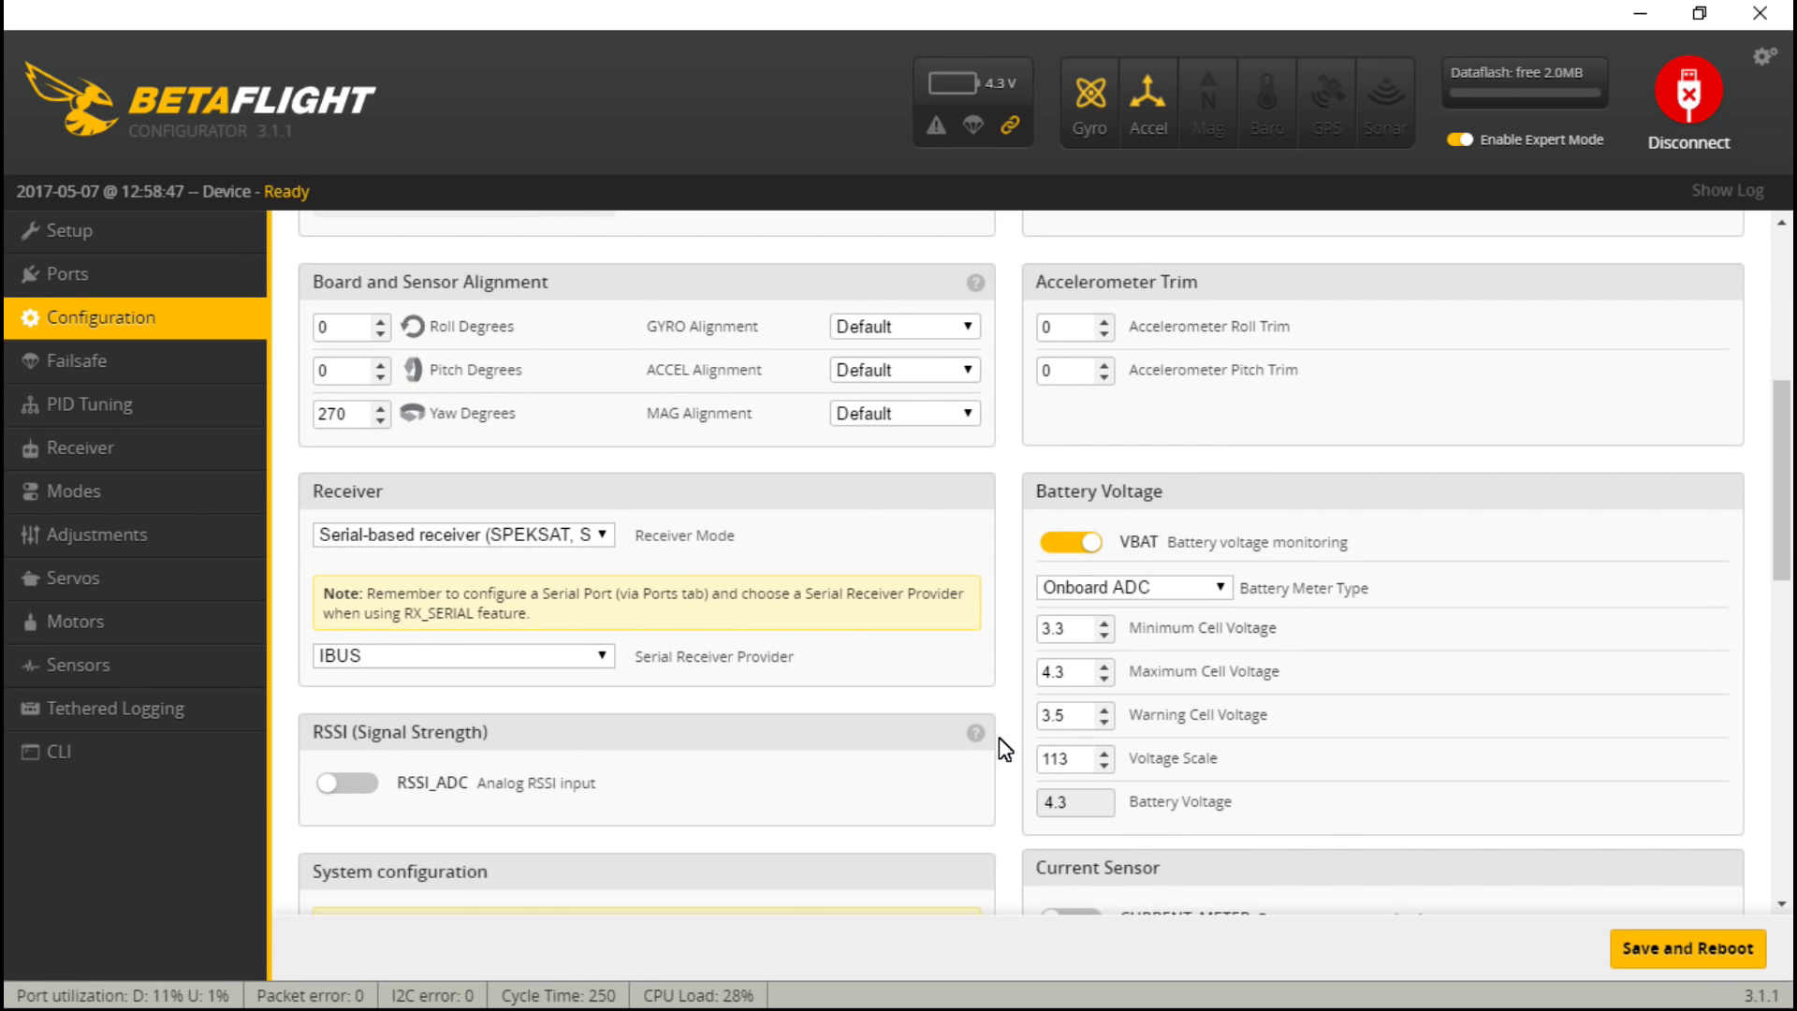
{"action": "scroll", "coordinate": [1020, 725], "scroll_direction": "down", "scroll_amount": 5}
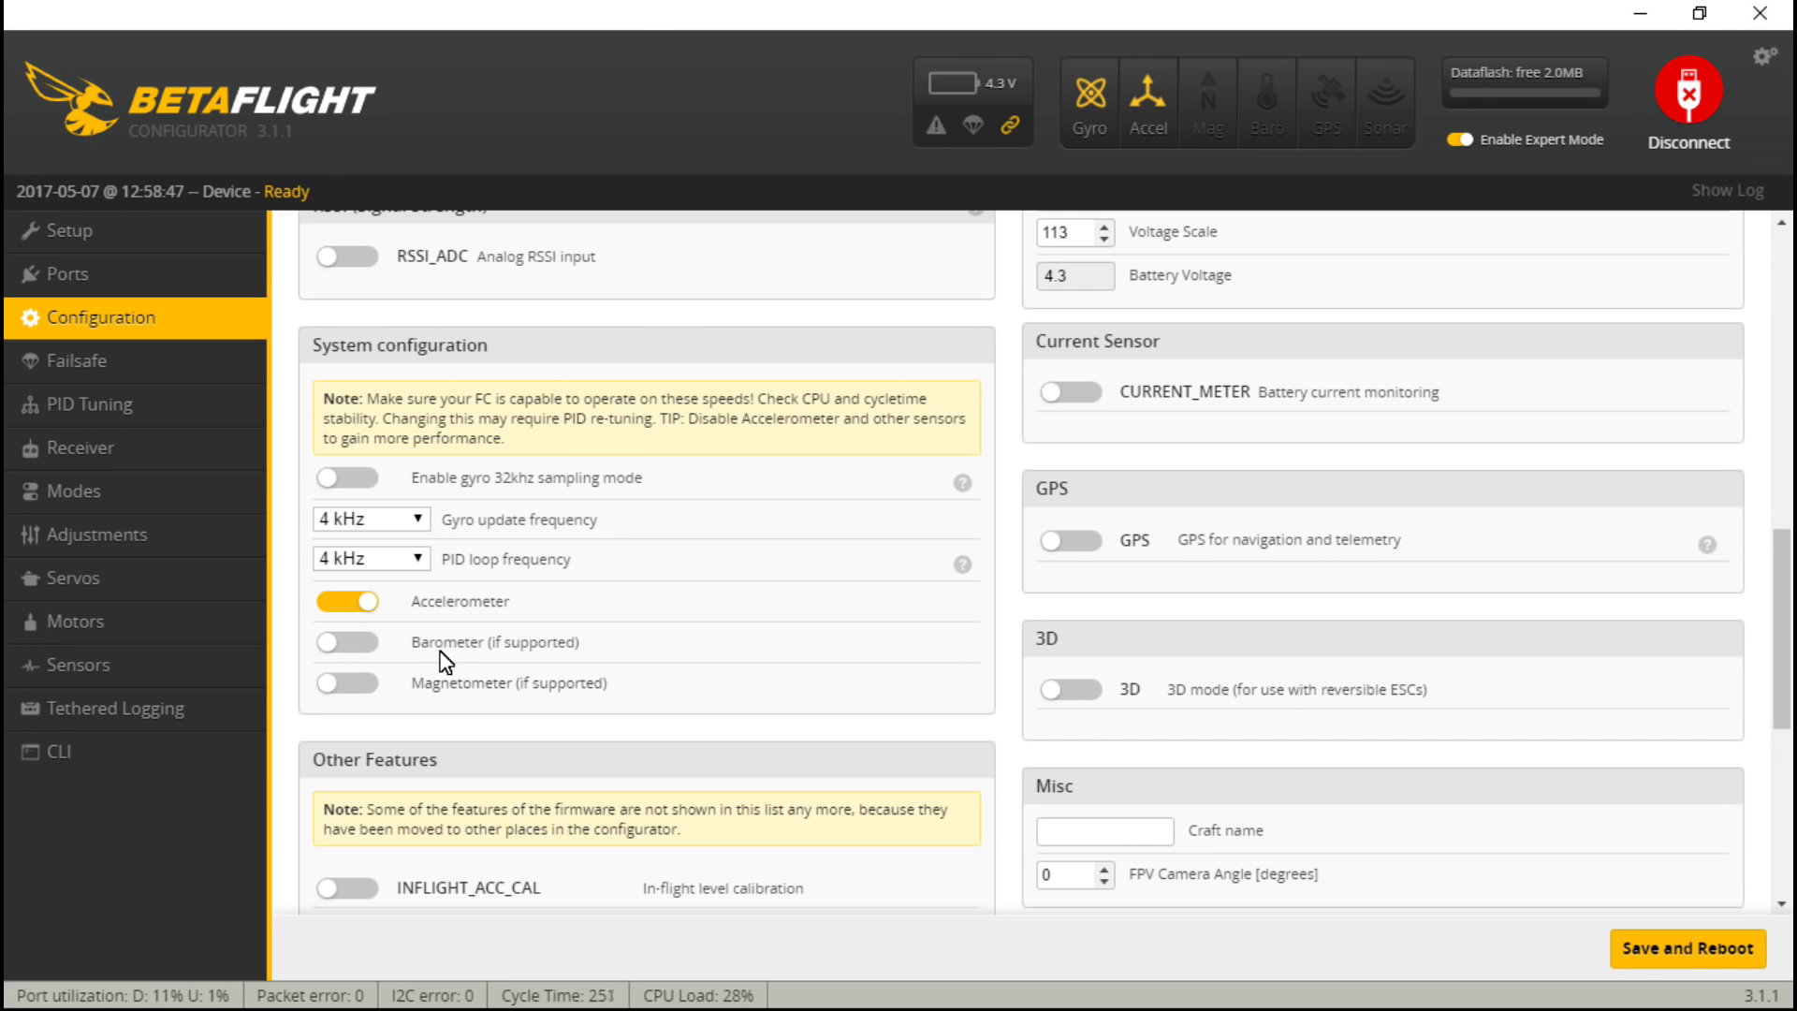
{"action": "left_click", "coordinate": [354, 685]}
{"action": "left_click", "coordinate": [1655, 941]}
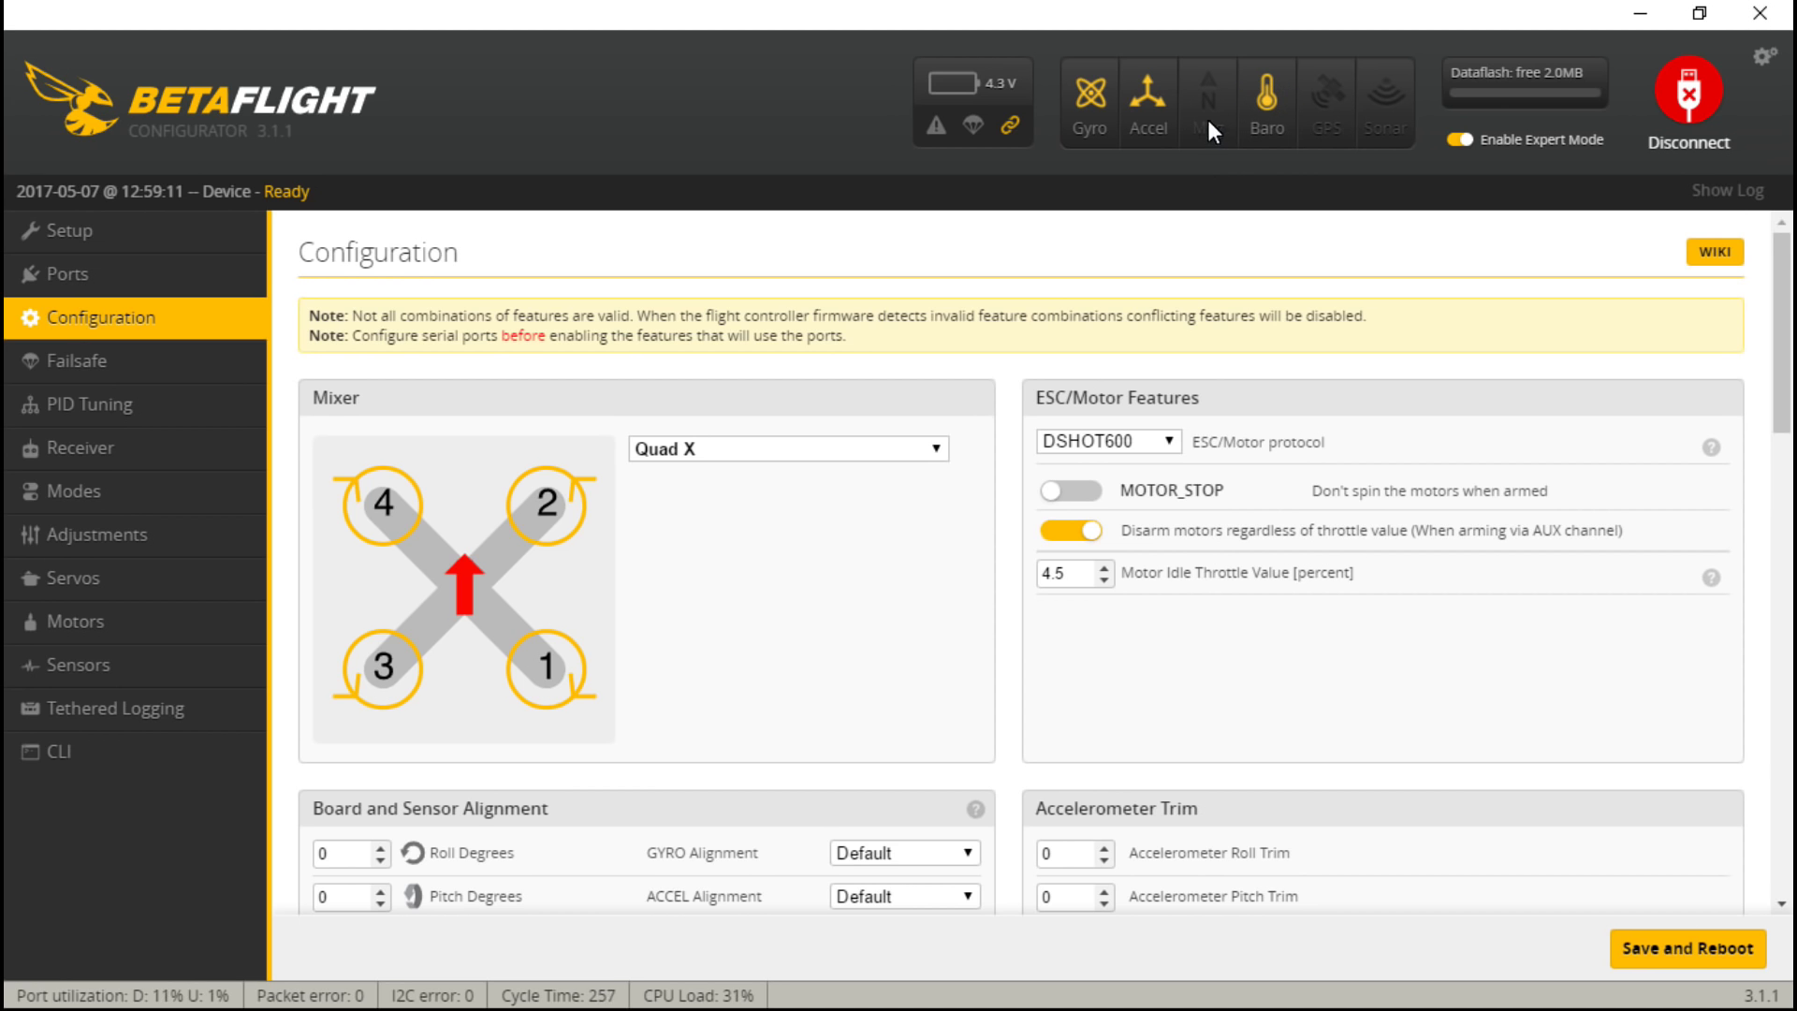
- Switch the magnetometer off with the barometer left enabled, and save the configuration with a reboot
{"action": "scroll", "coordinate": [1037, 446], "scroll_direction": "down", "scroll_amount": 10}
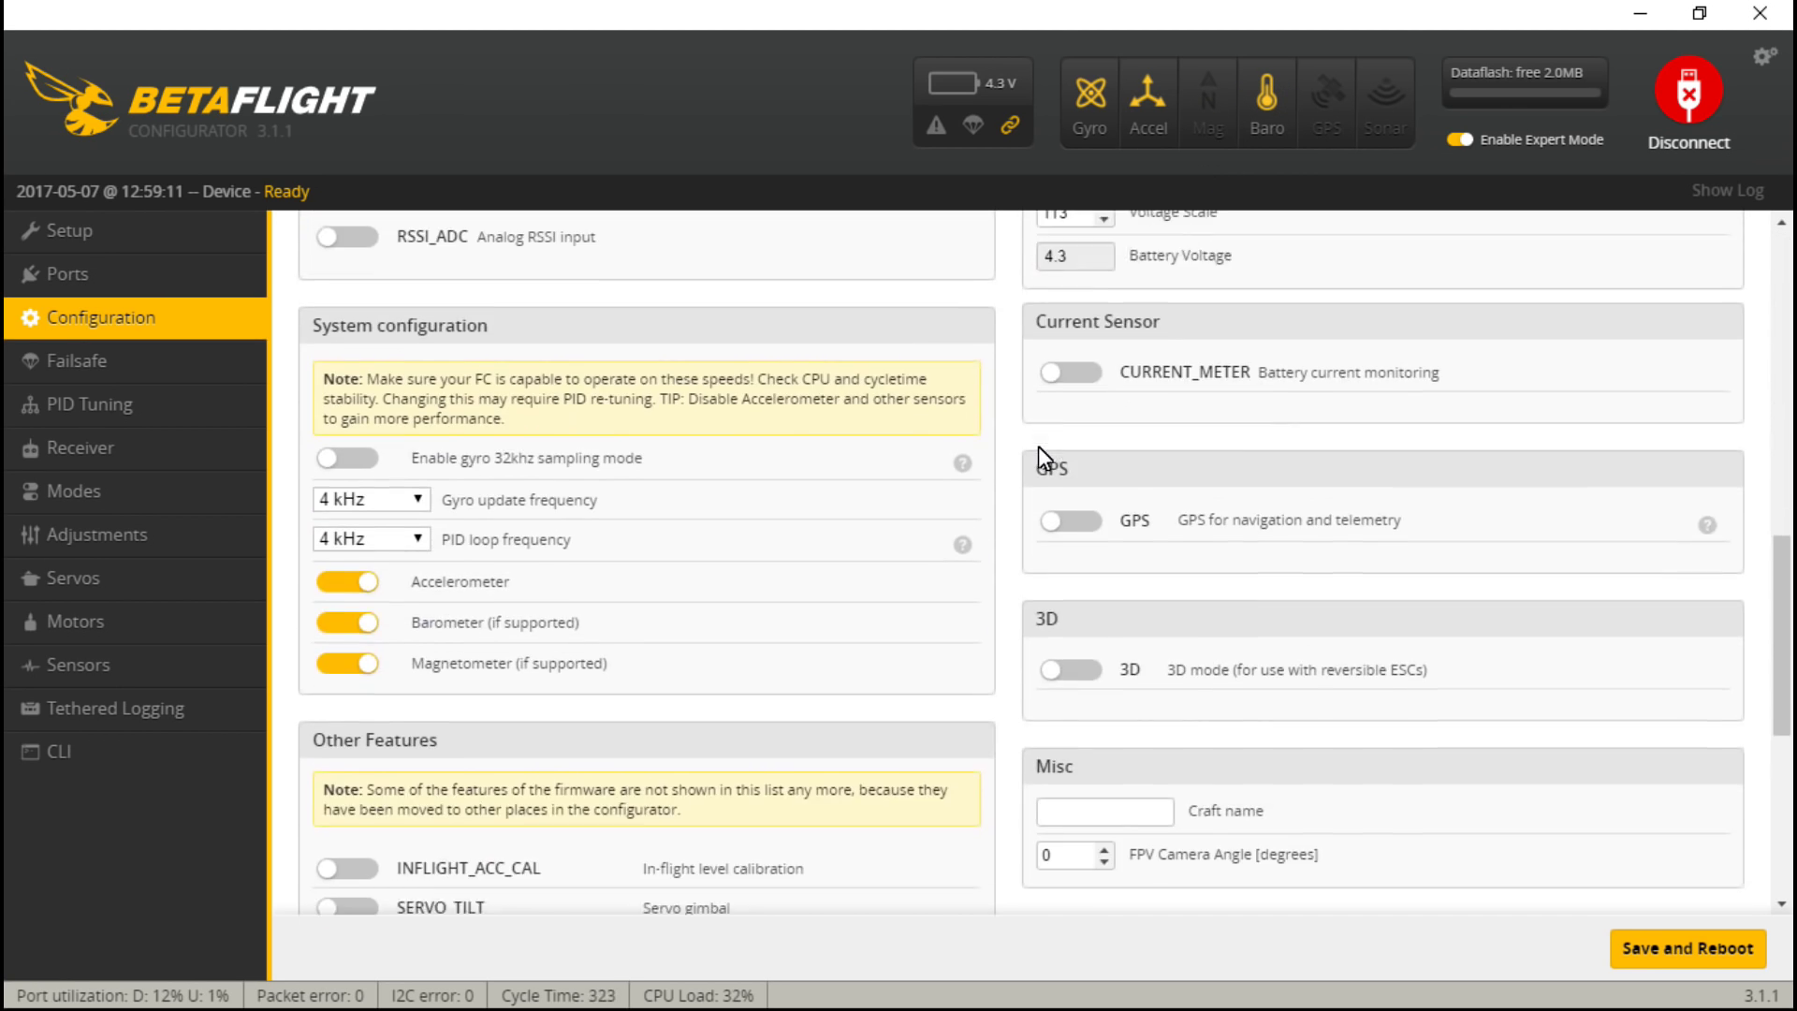
{"action": "scroll", "coordinate": [1037, 446], "scroll_direction": "down", "scroll_amount": 3}
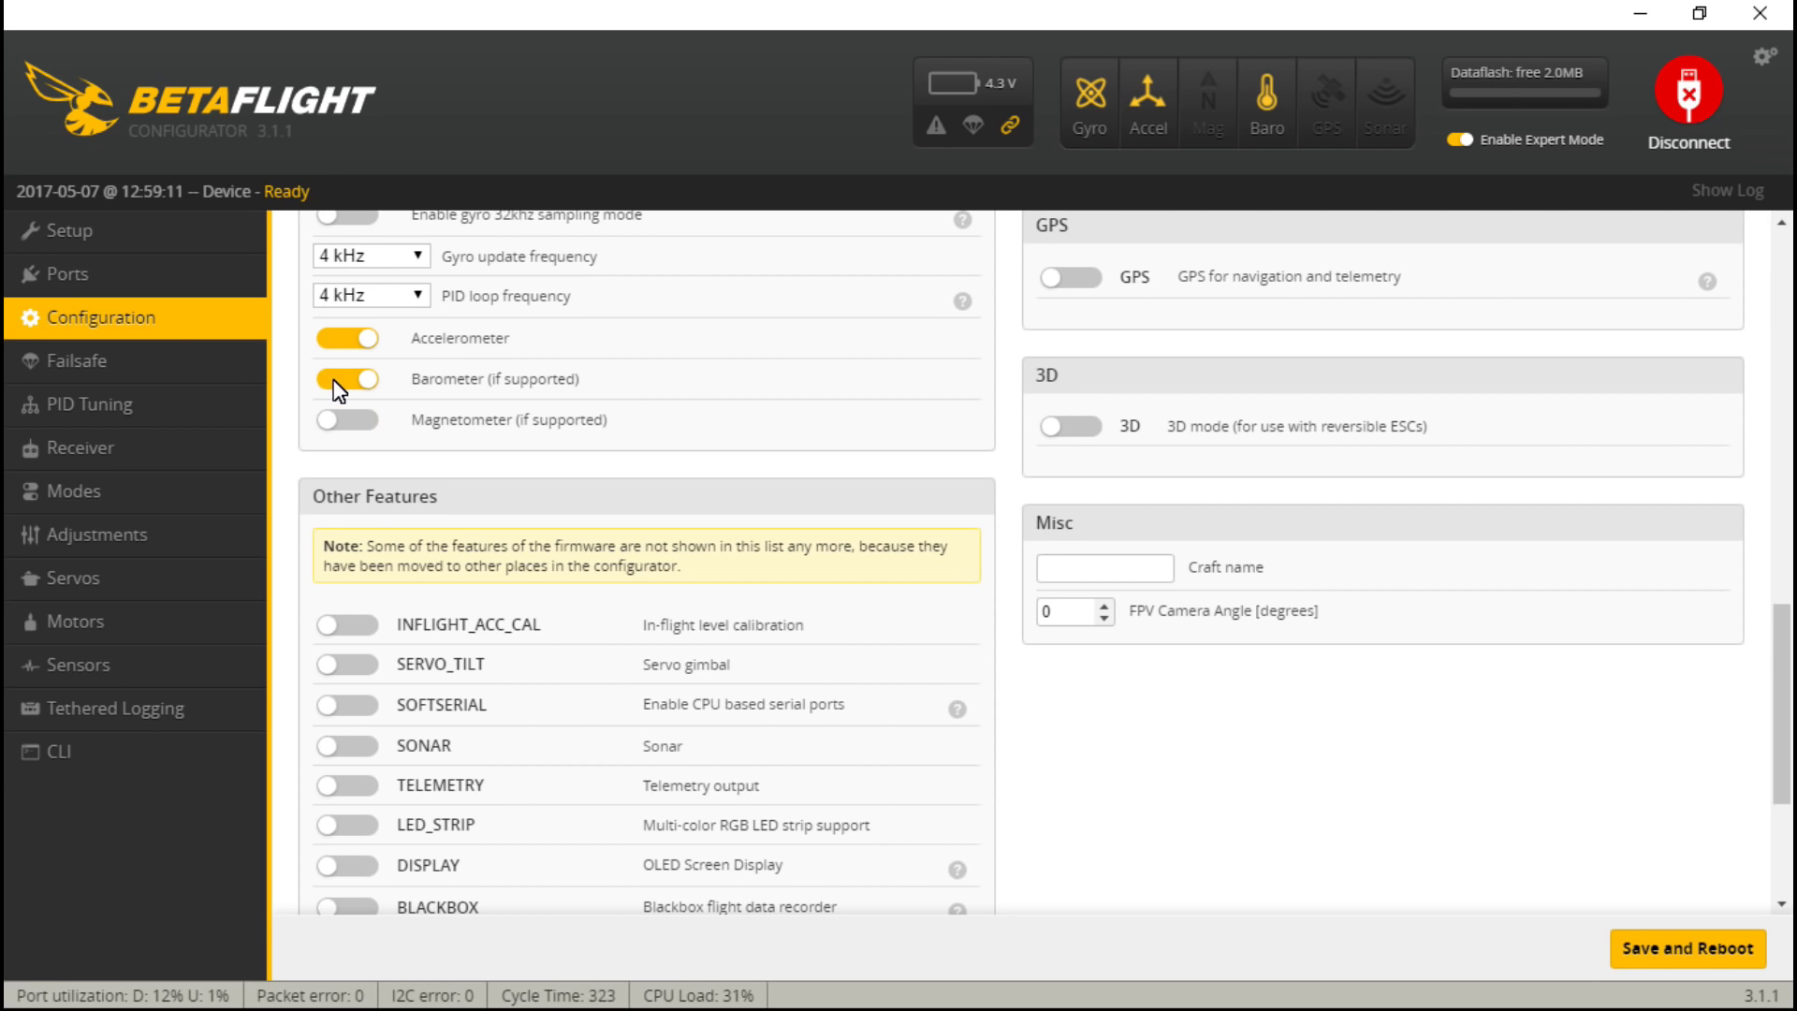
{"action": "left_click", "coordinate": [335, 379]}
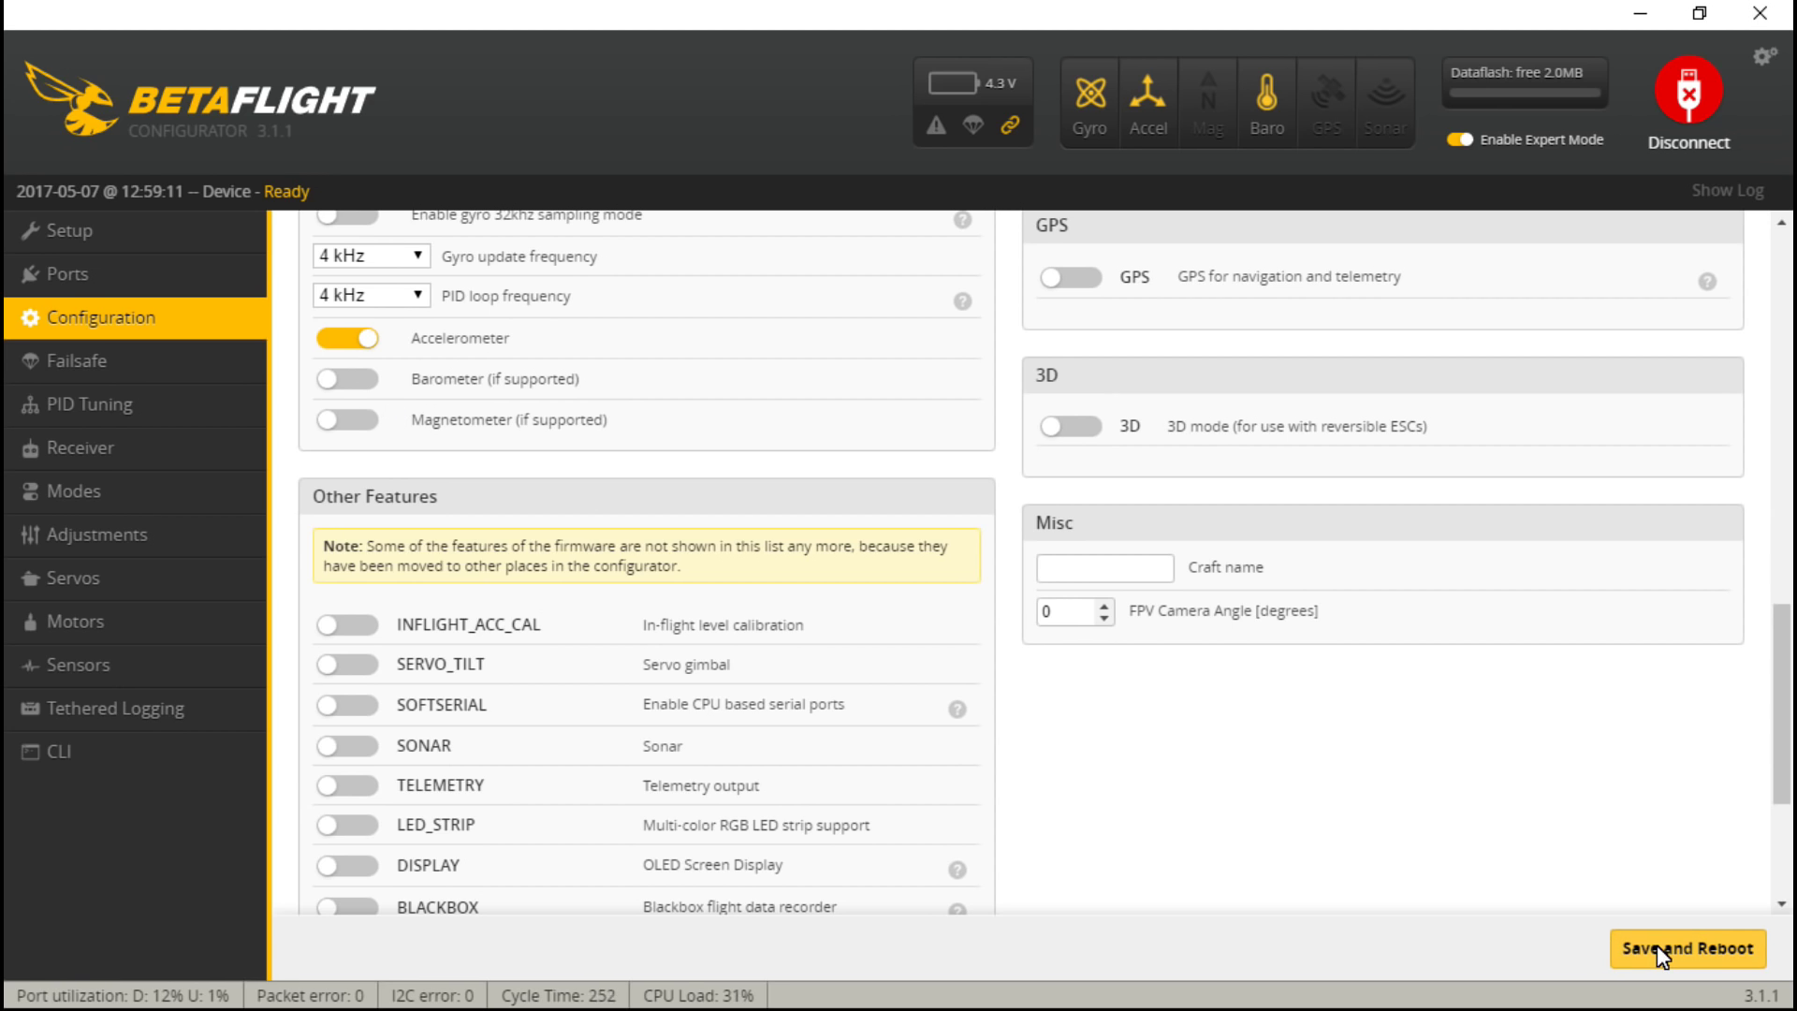
{"action": "left_click", "coordinate": [348, 378]}
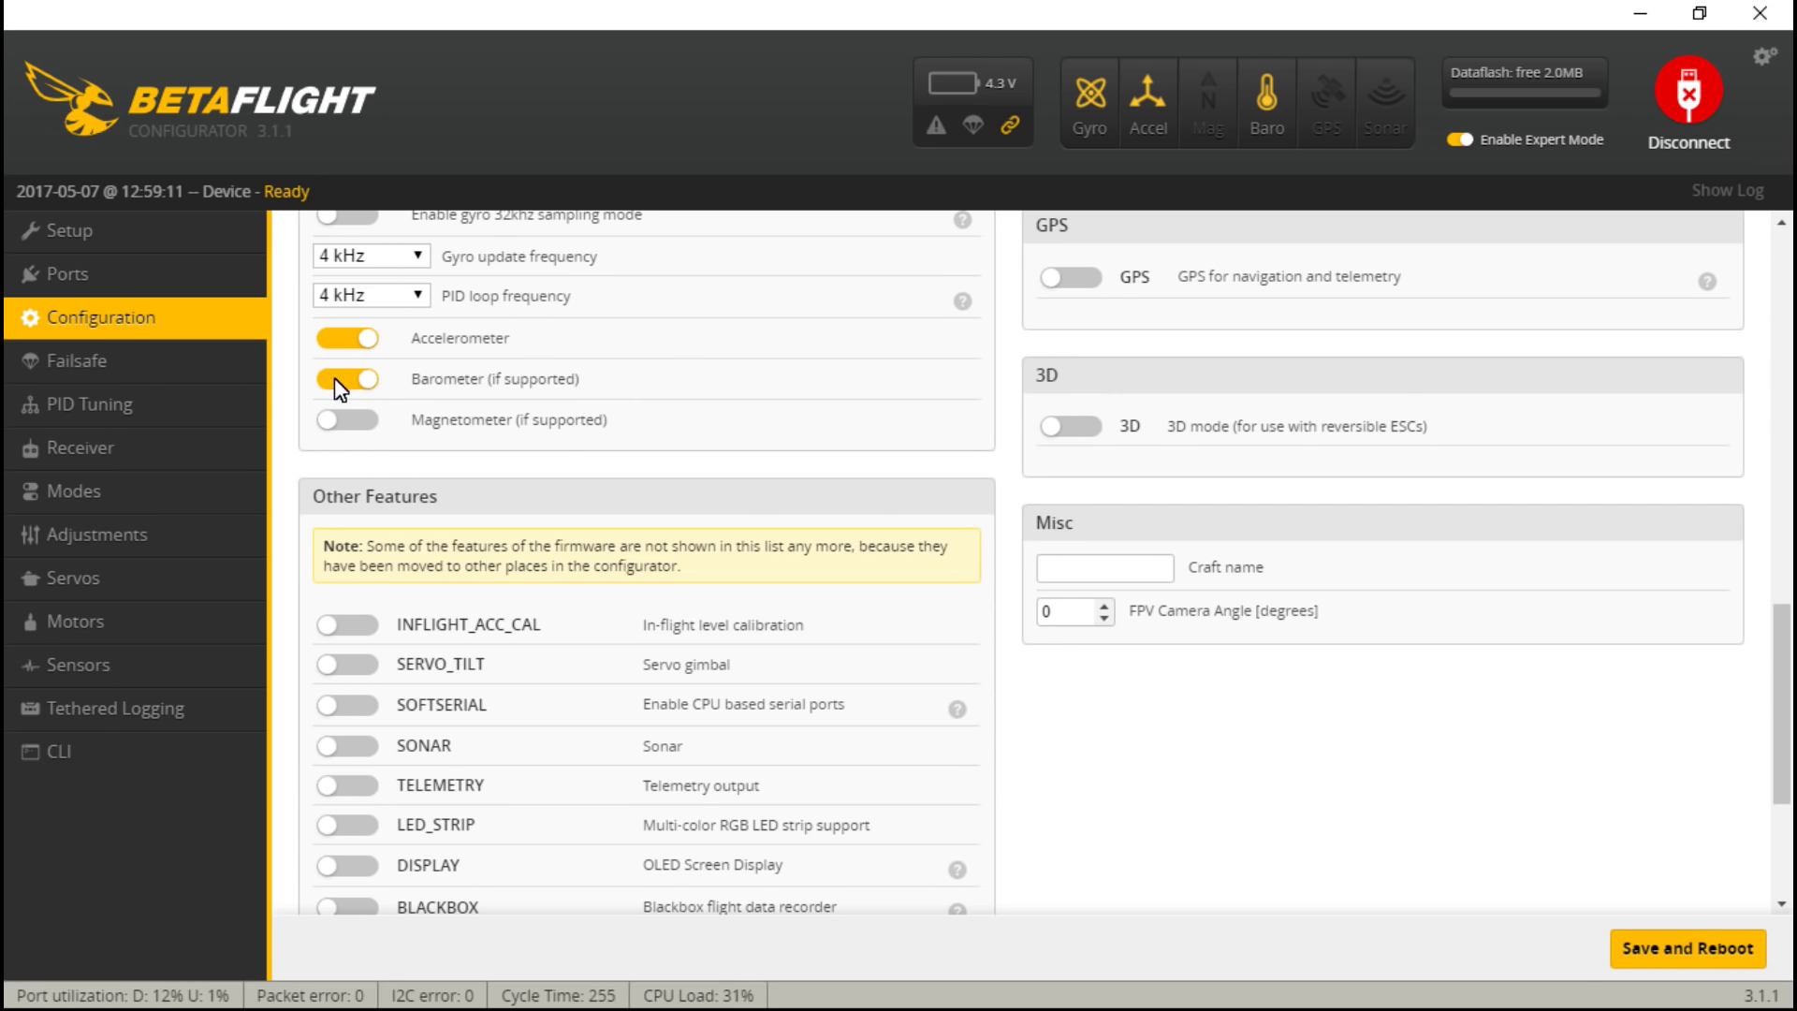
{"action": "left_click", "coordinate": [347, 420]}
{"action": "left_click", "coordinate": [342, 423]}
{"action": "left_click", "coordinate": [1682, 957]}
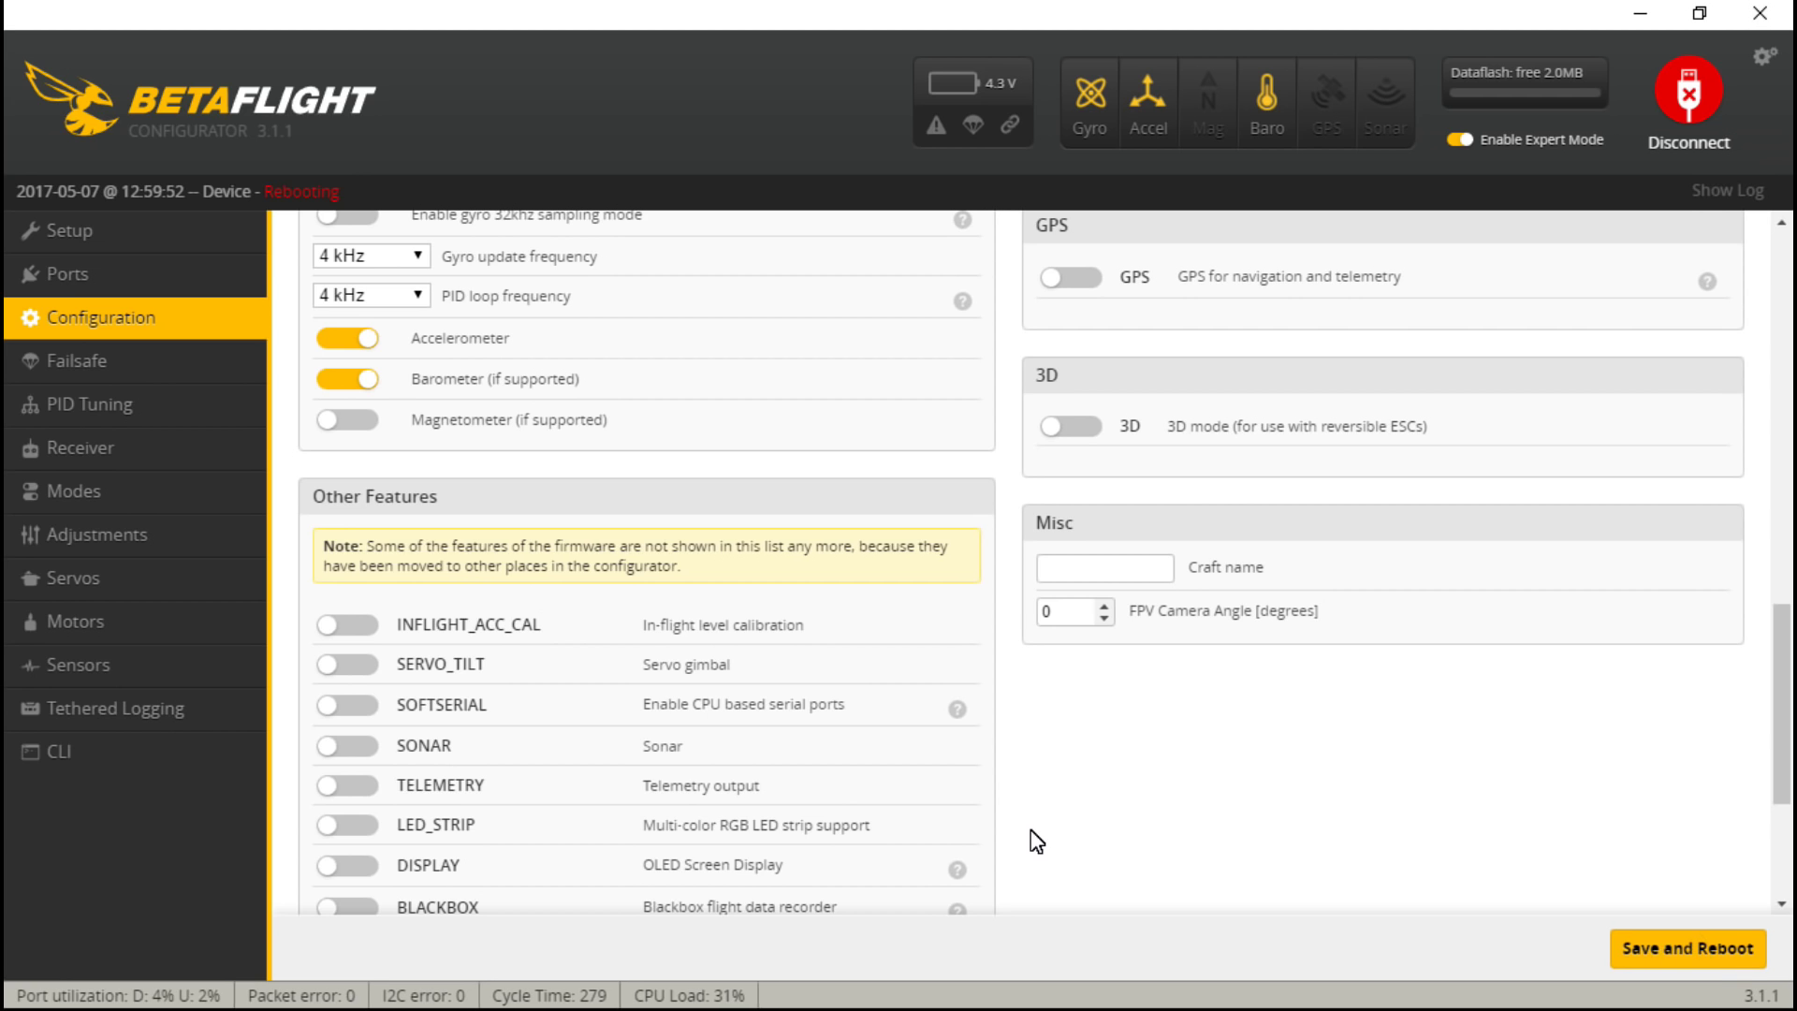
- Disable the barometer in the system configuration, and save with a reboot
{"action": "scroll", "coordinate": [995, 713], "scroll_direction": "down", "scroll_amount": 10}
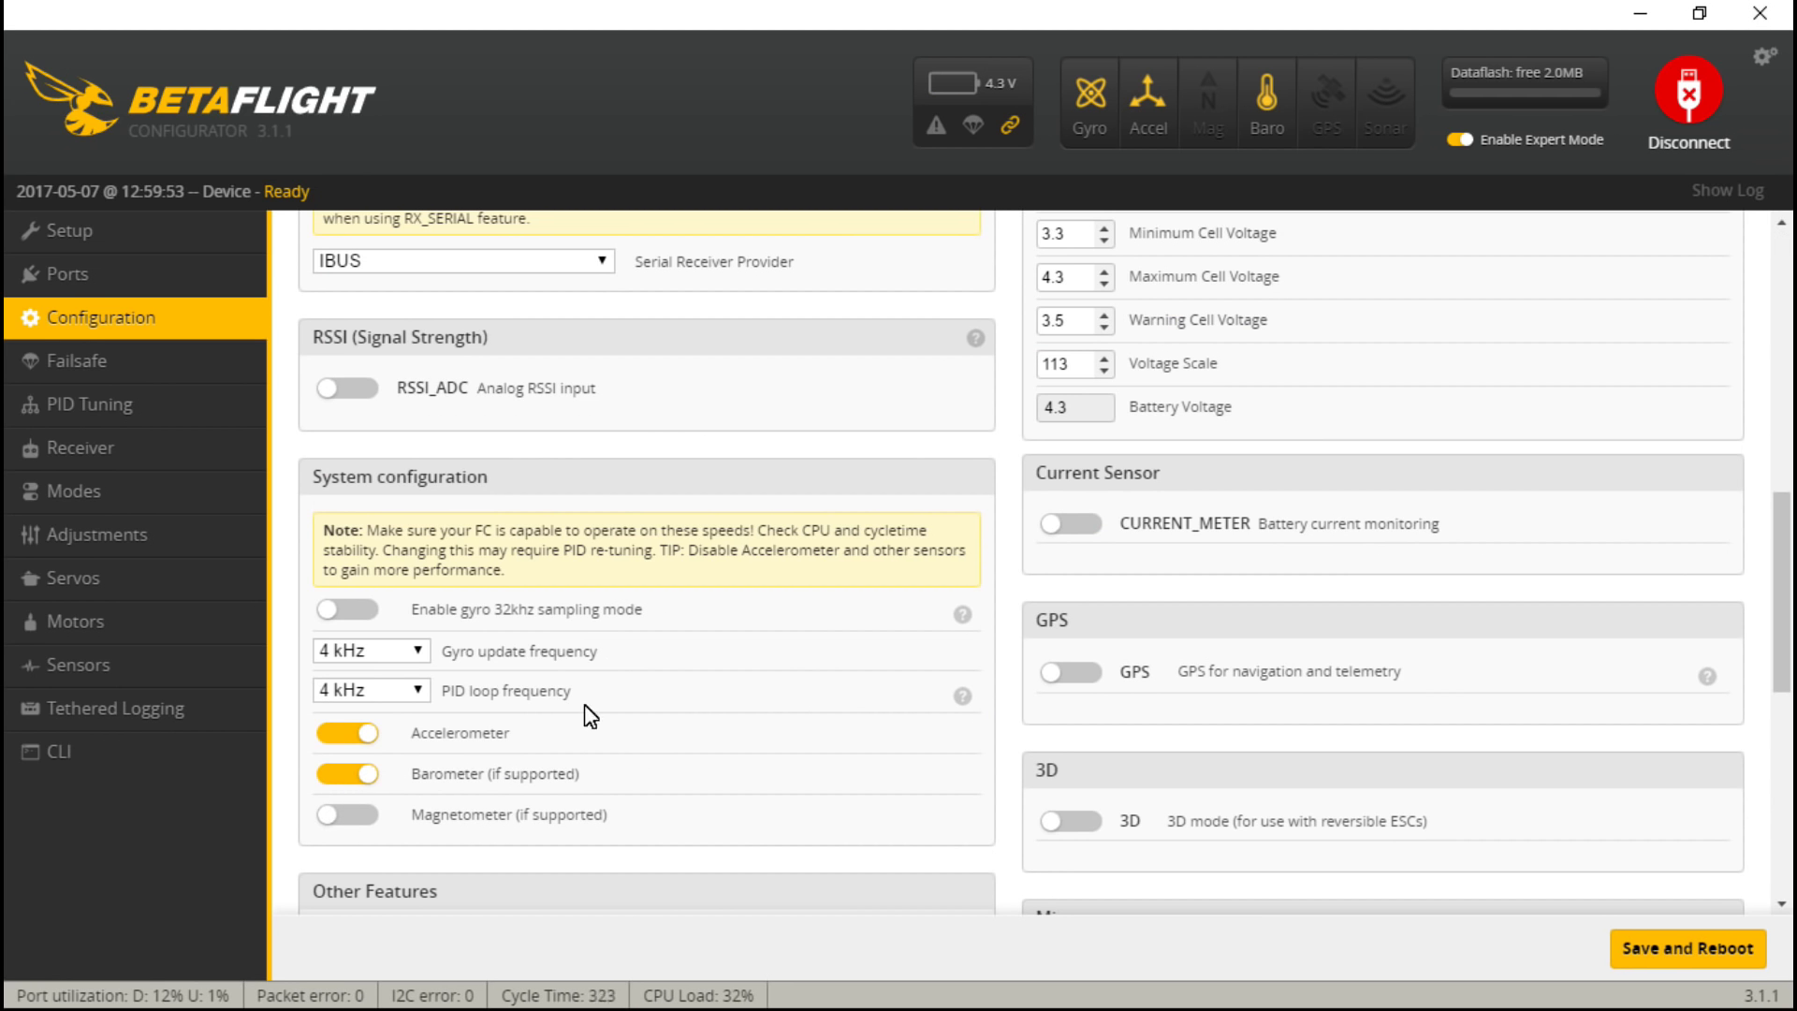
{"action": "left_click", "coordinate": [334, 776]}
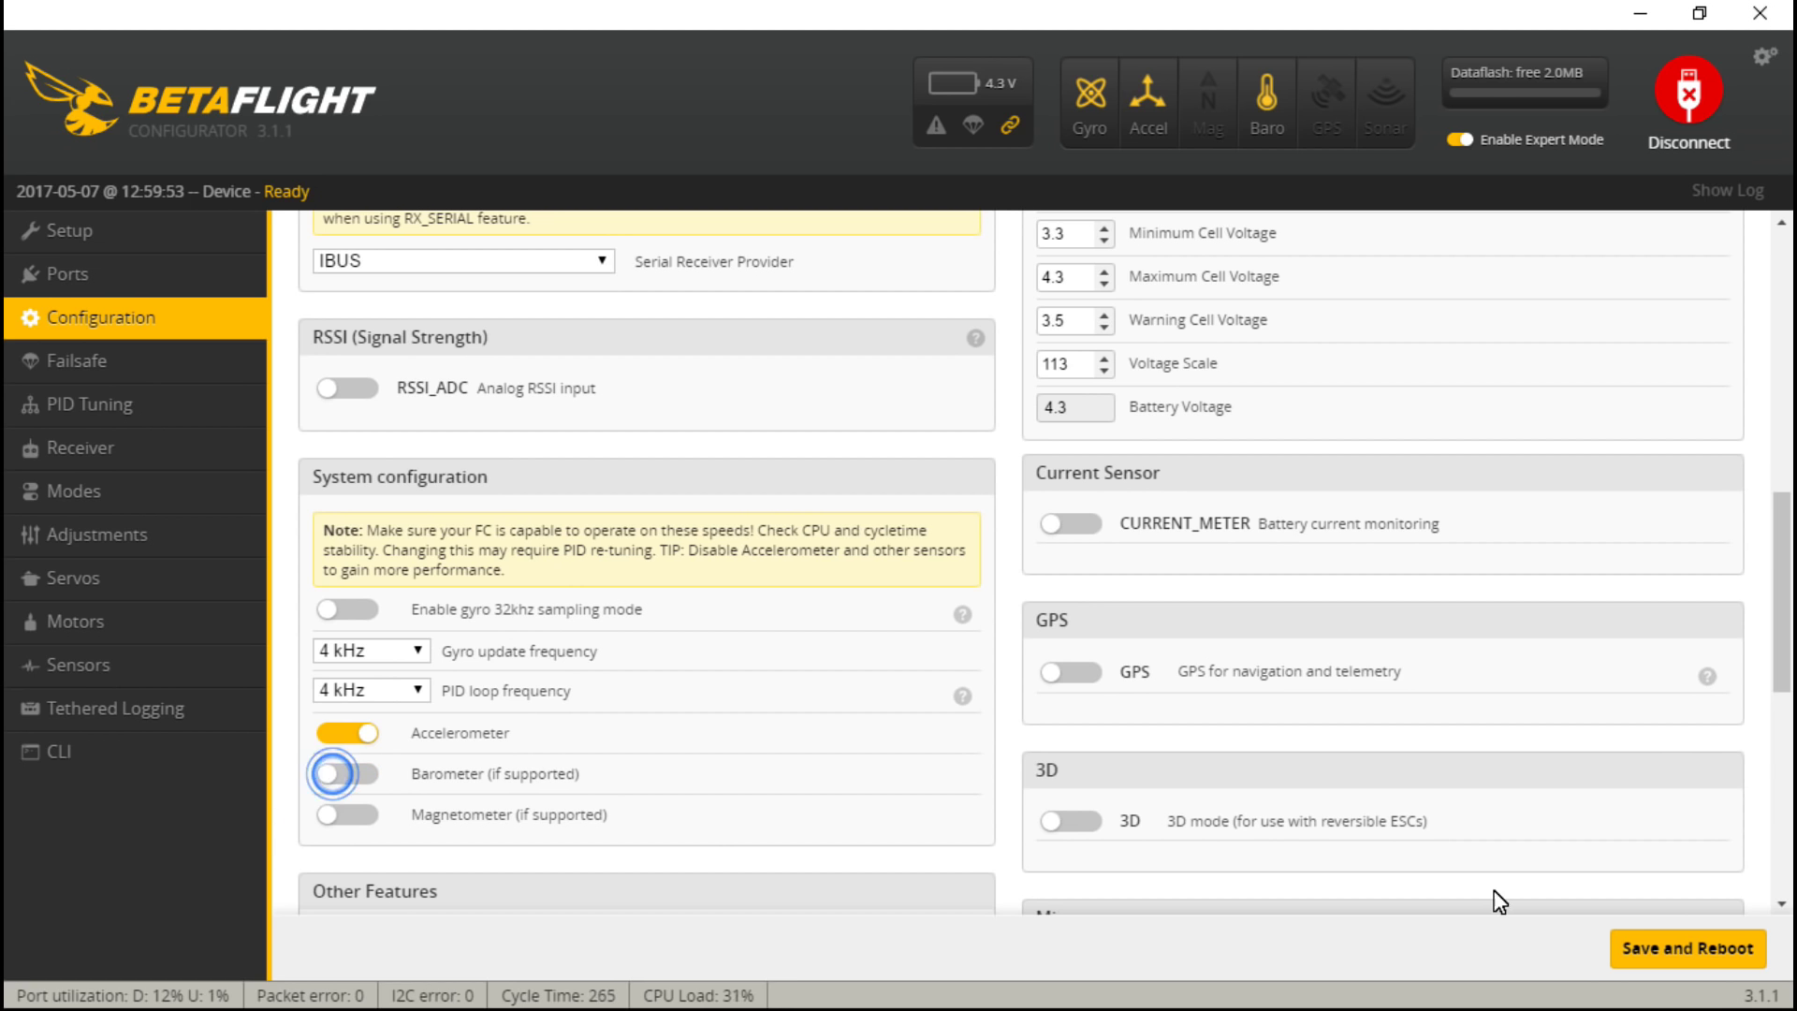
{"action": "left_click", "coordinate": [1687, 947]}
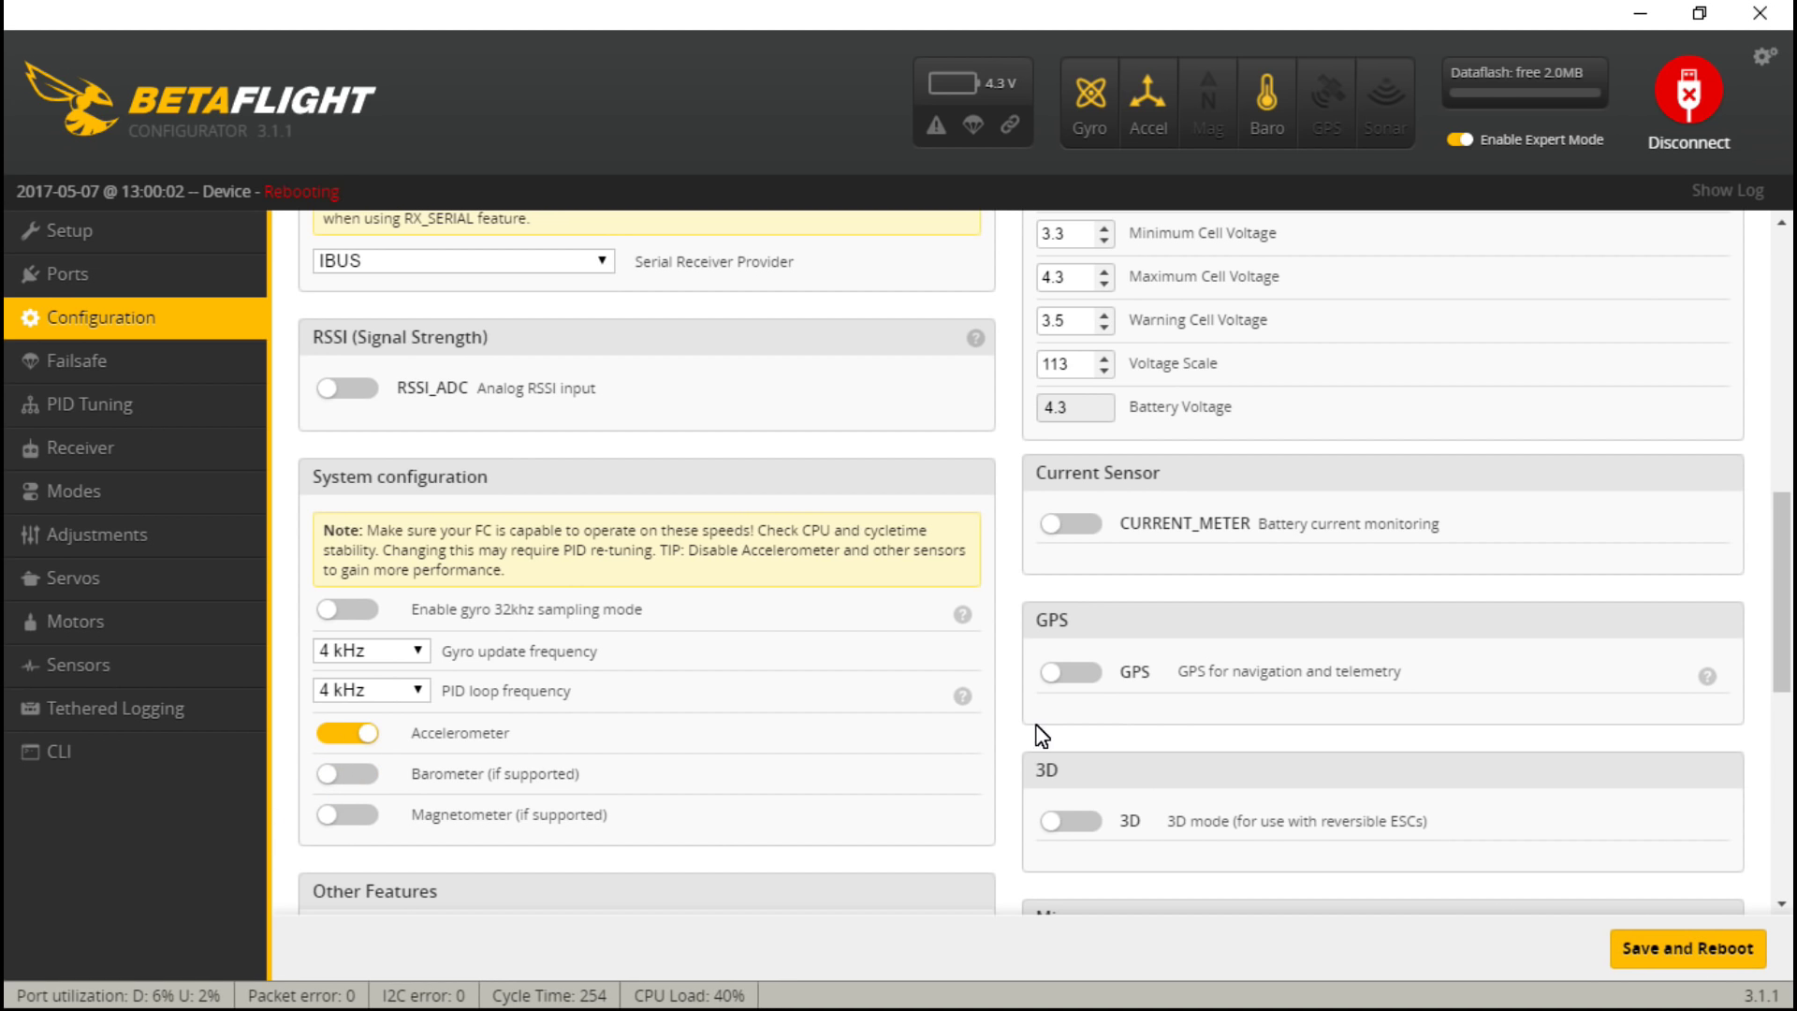
- Disable the accelerometer in the system configuration, and save with a reboot
{"action": "scroll", "coordinate": [990, 730], "scroll_direction": "down", "scroll_amount": 4}
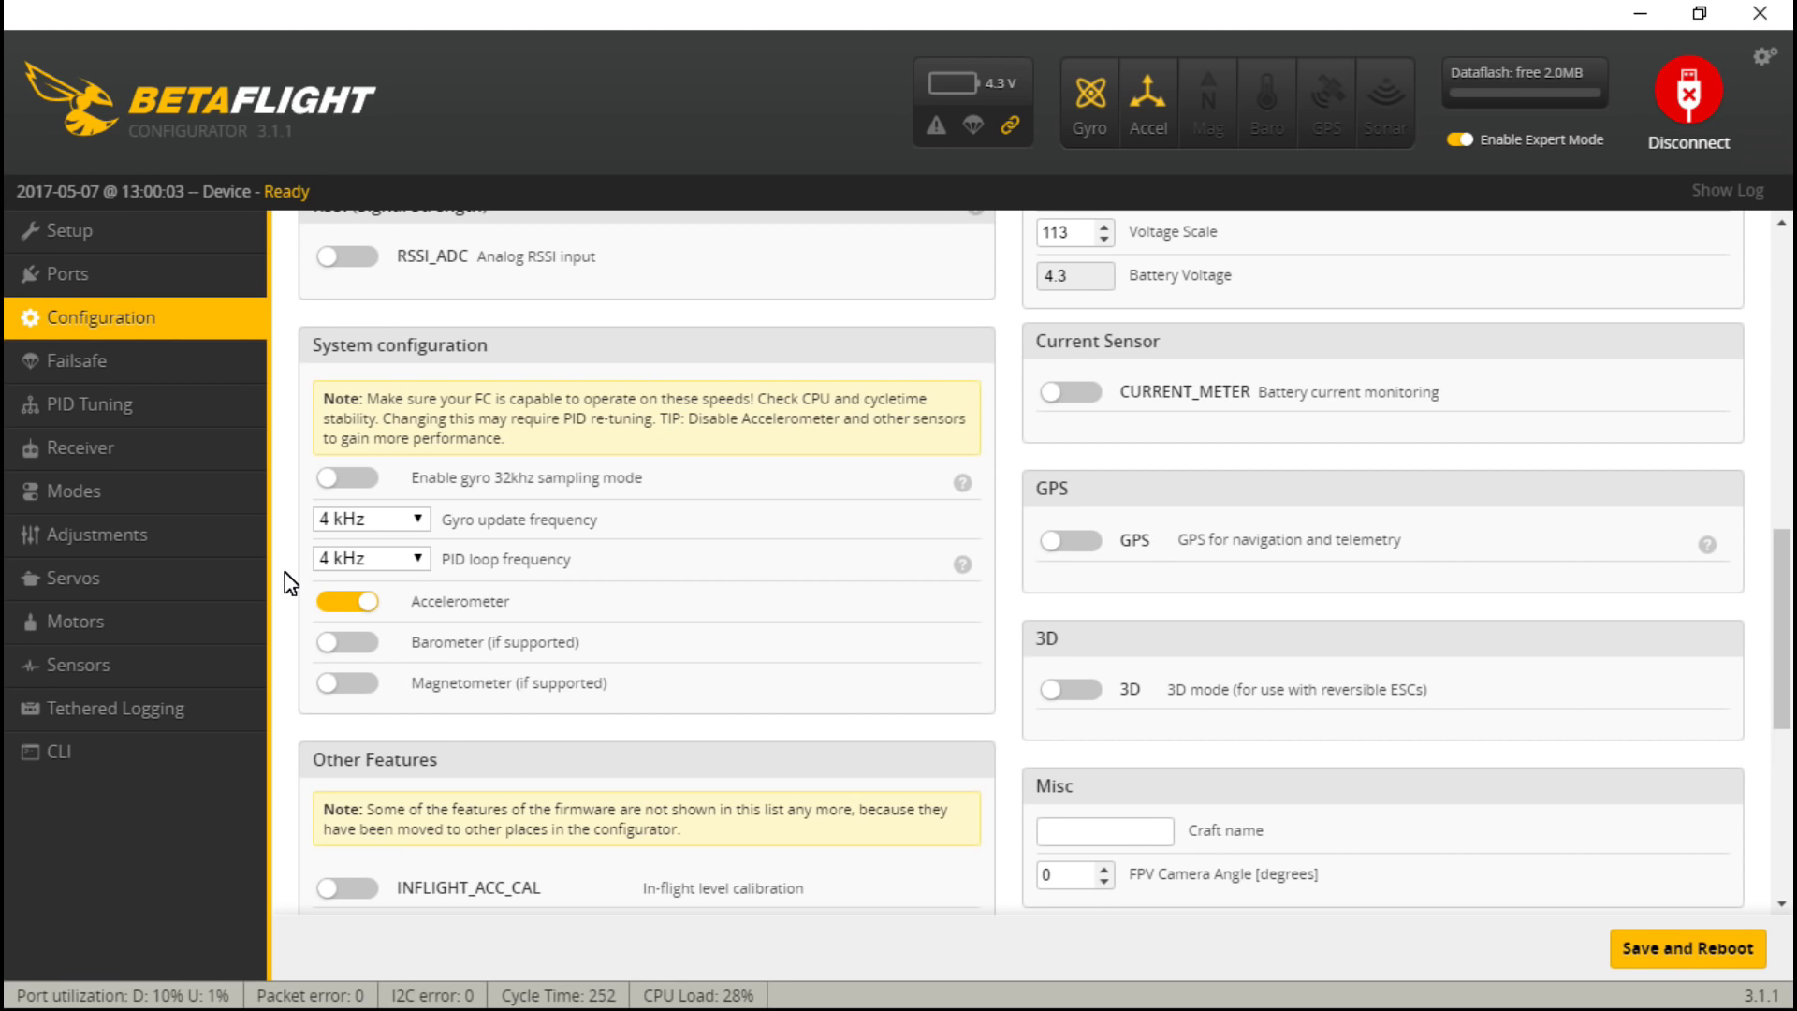
{"action": "left_click", "coordinate": [350, 604]}
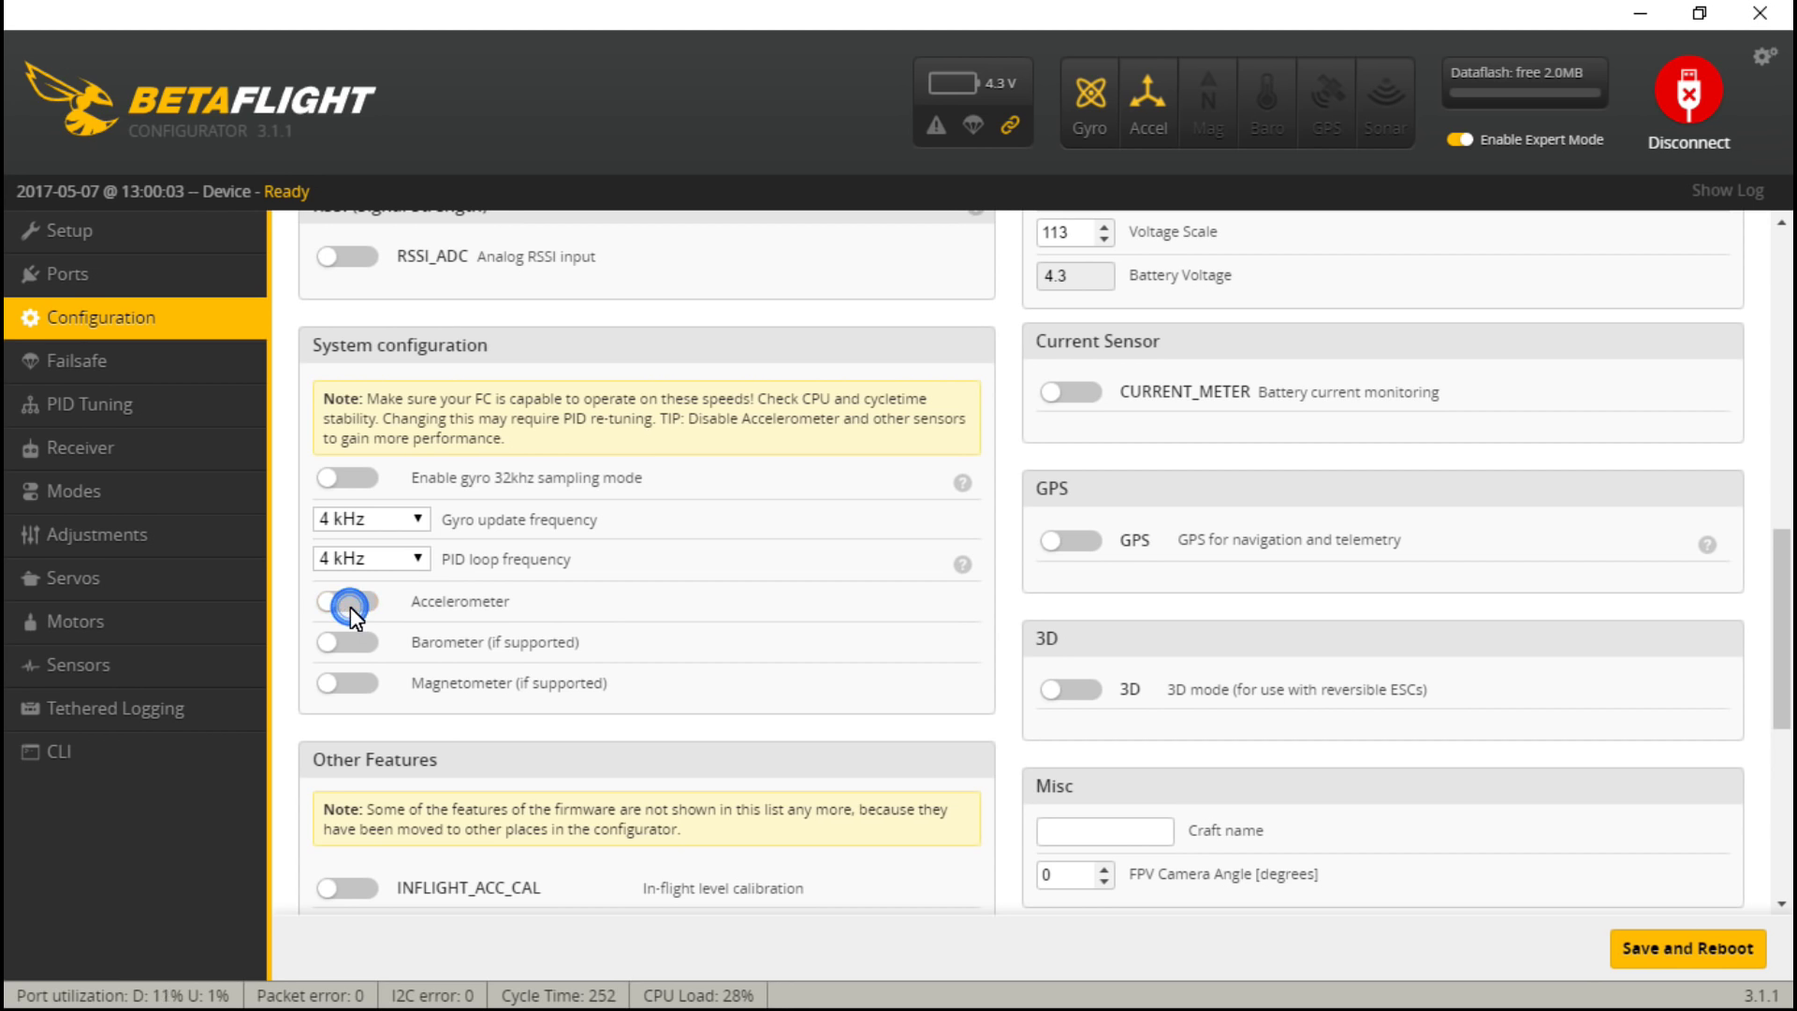
{"action": "left_click", "coordinate": [1682, 943]}
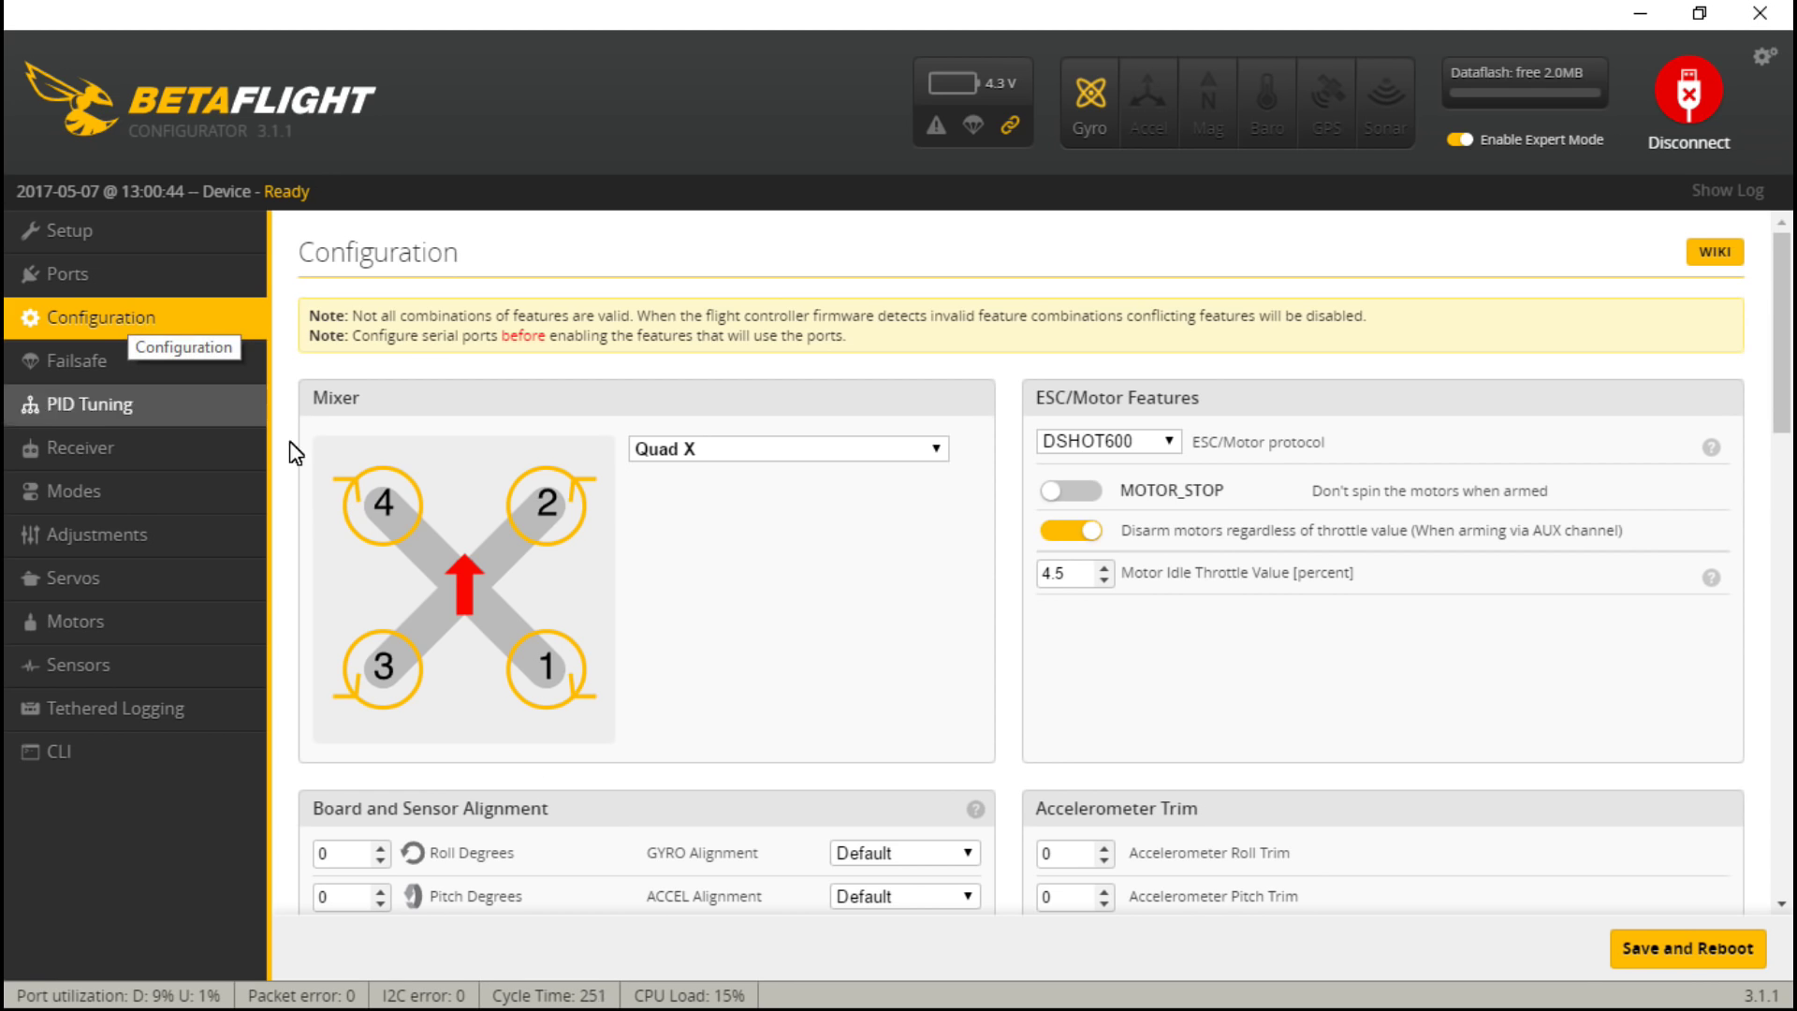
- Re-enable the accelerometer in the system configuration, and save with a reboot
{"action": "scroll", "coordinate": [599, 562], "scroll_direction": "down", "scroll_amount": 10}
{"action": "left_click", "coordinate": [361, 471]}
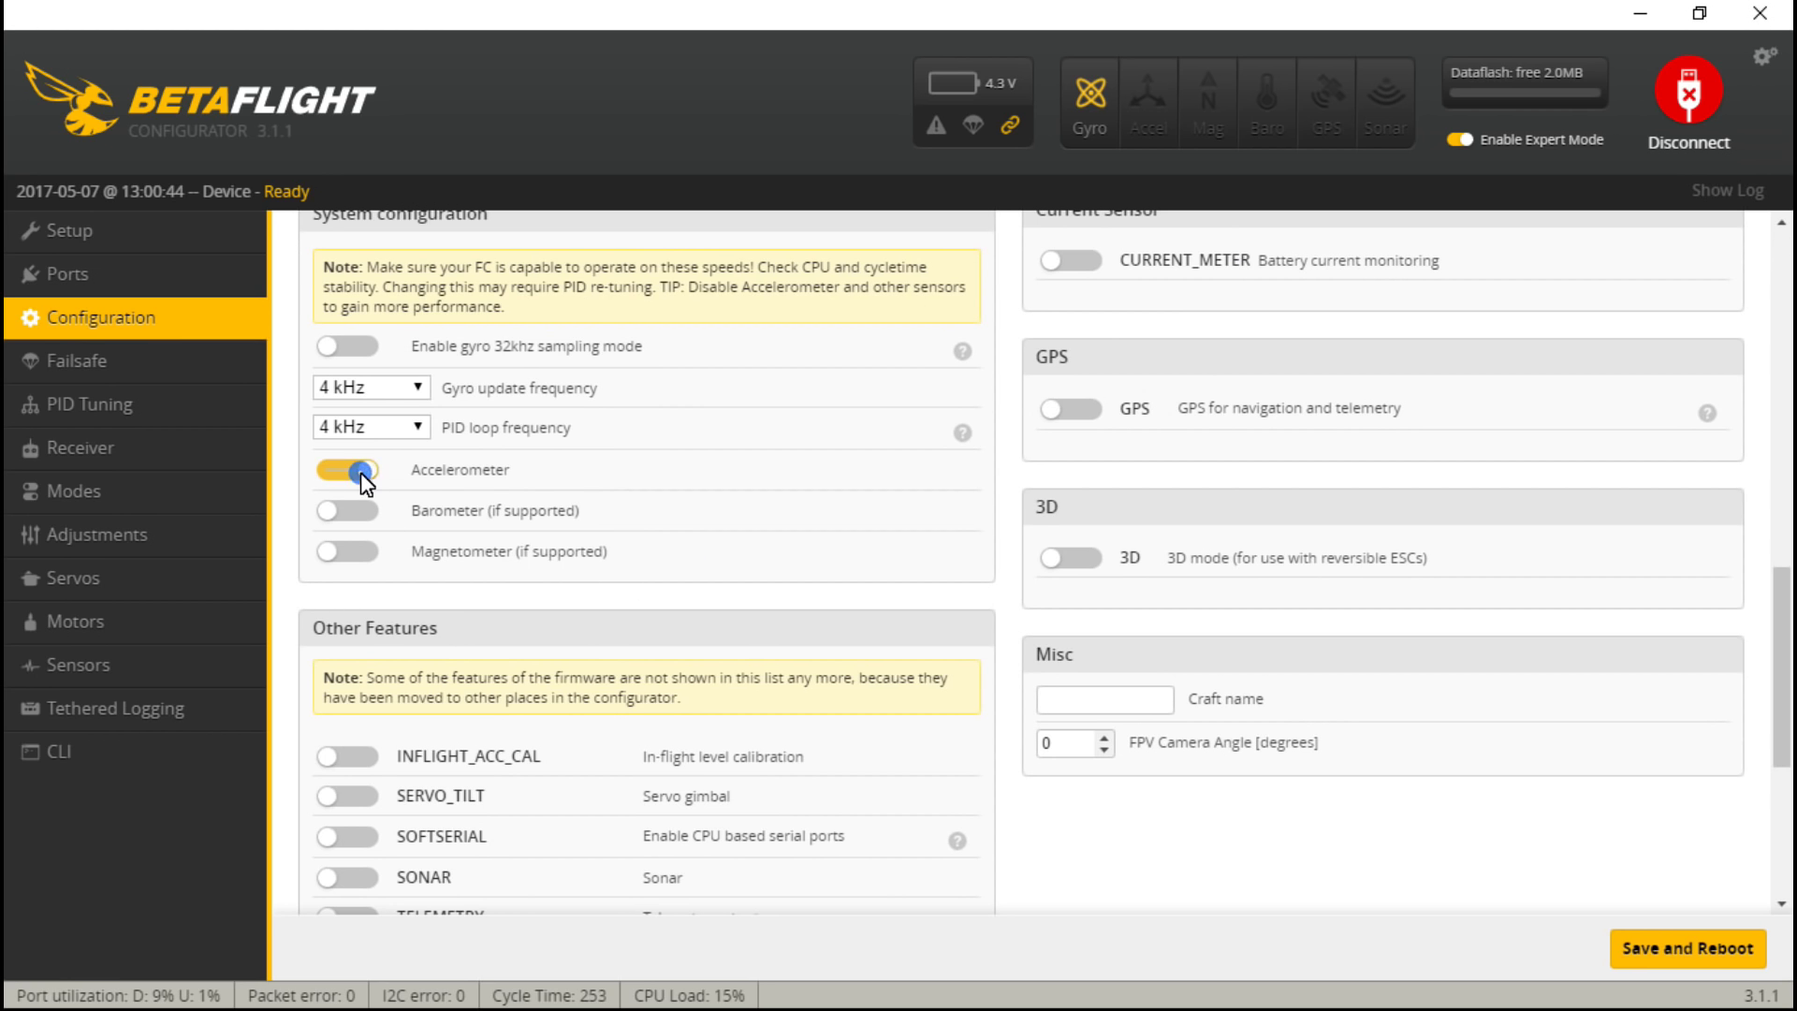
{"action": "left_click", "coordinate": [1676, 955]}
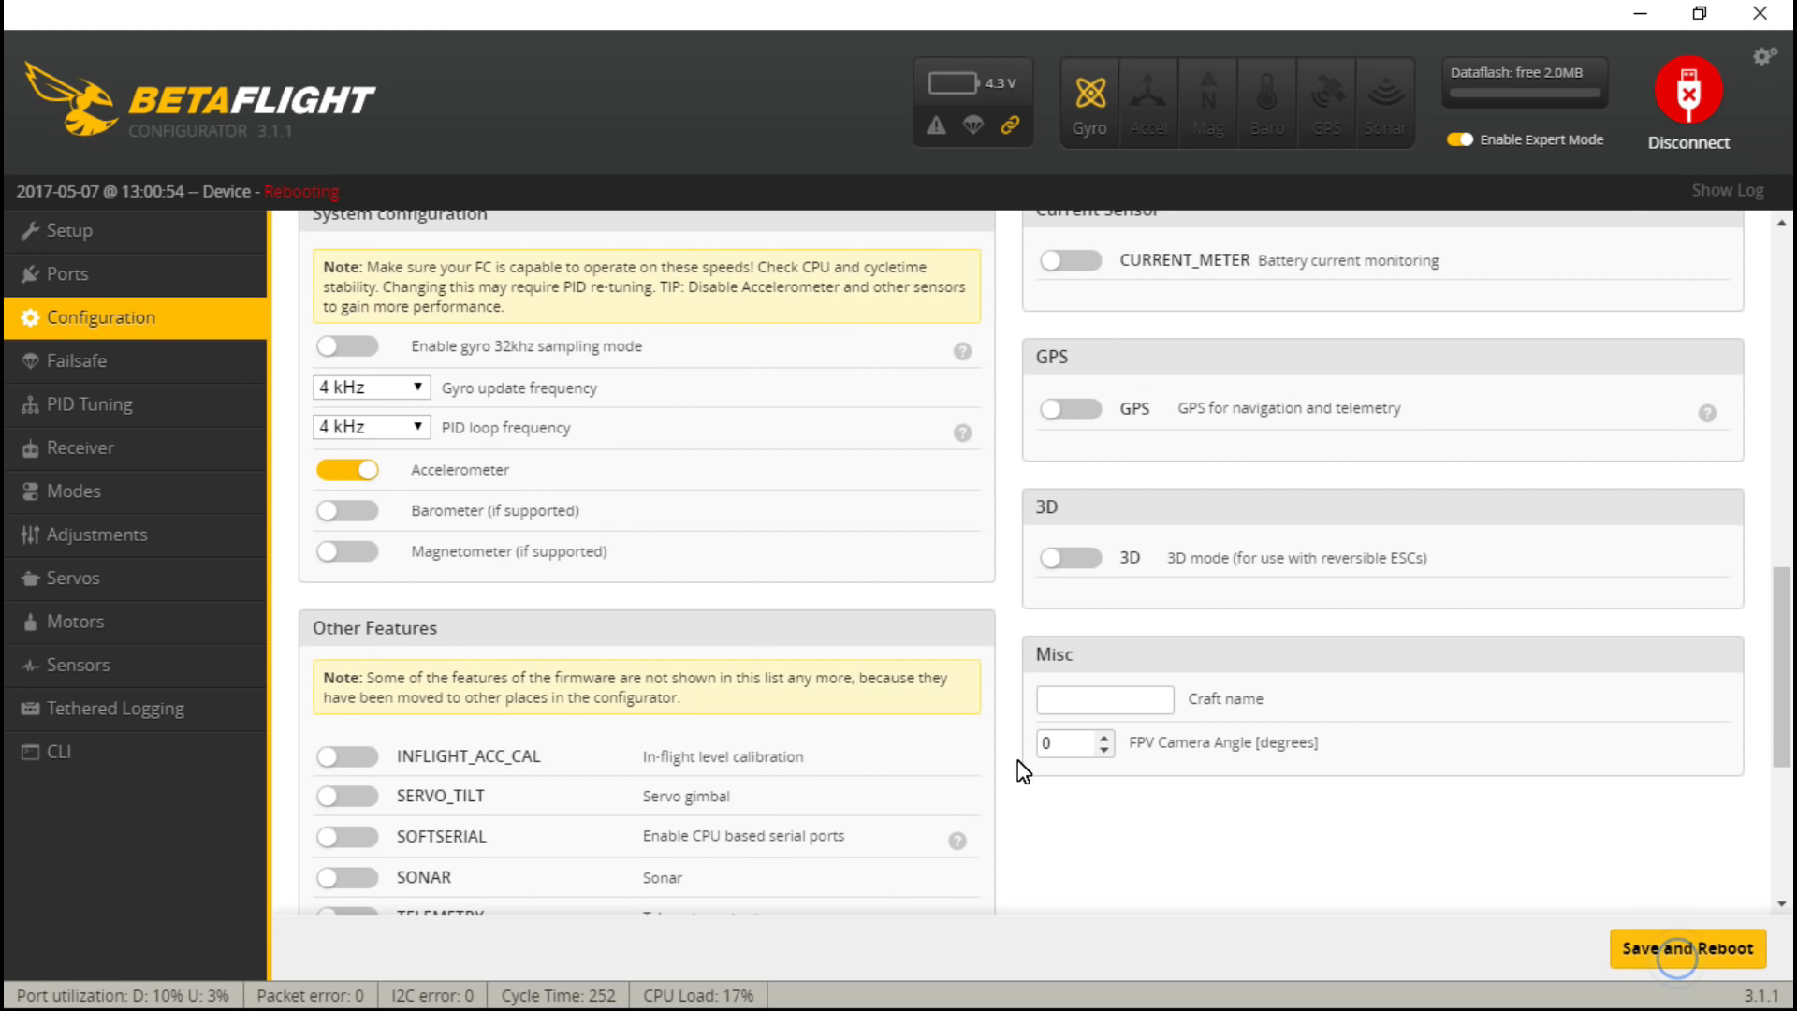
- Review the 3D mode and miscellaneous settings, and open the craft name for editing
{"action": "scroll", "coordinate": [1008, 795], "scroll_direction": "down", "scroll_amount": 10}
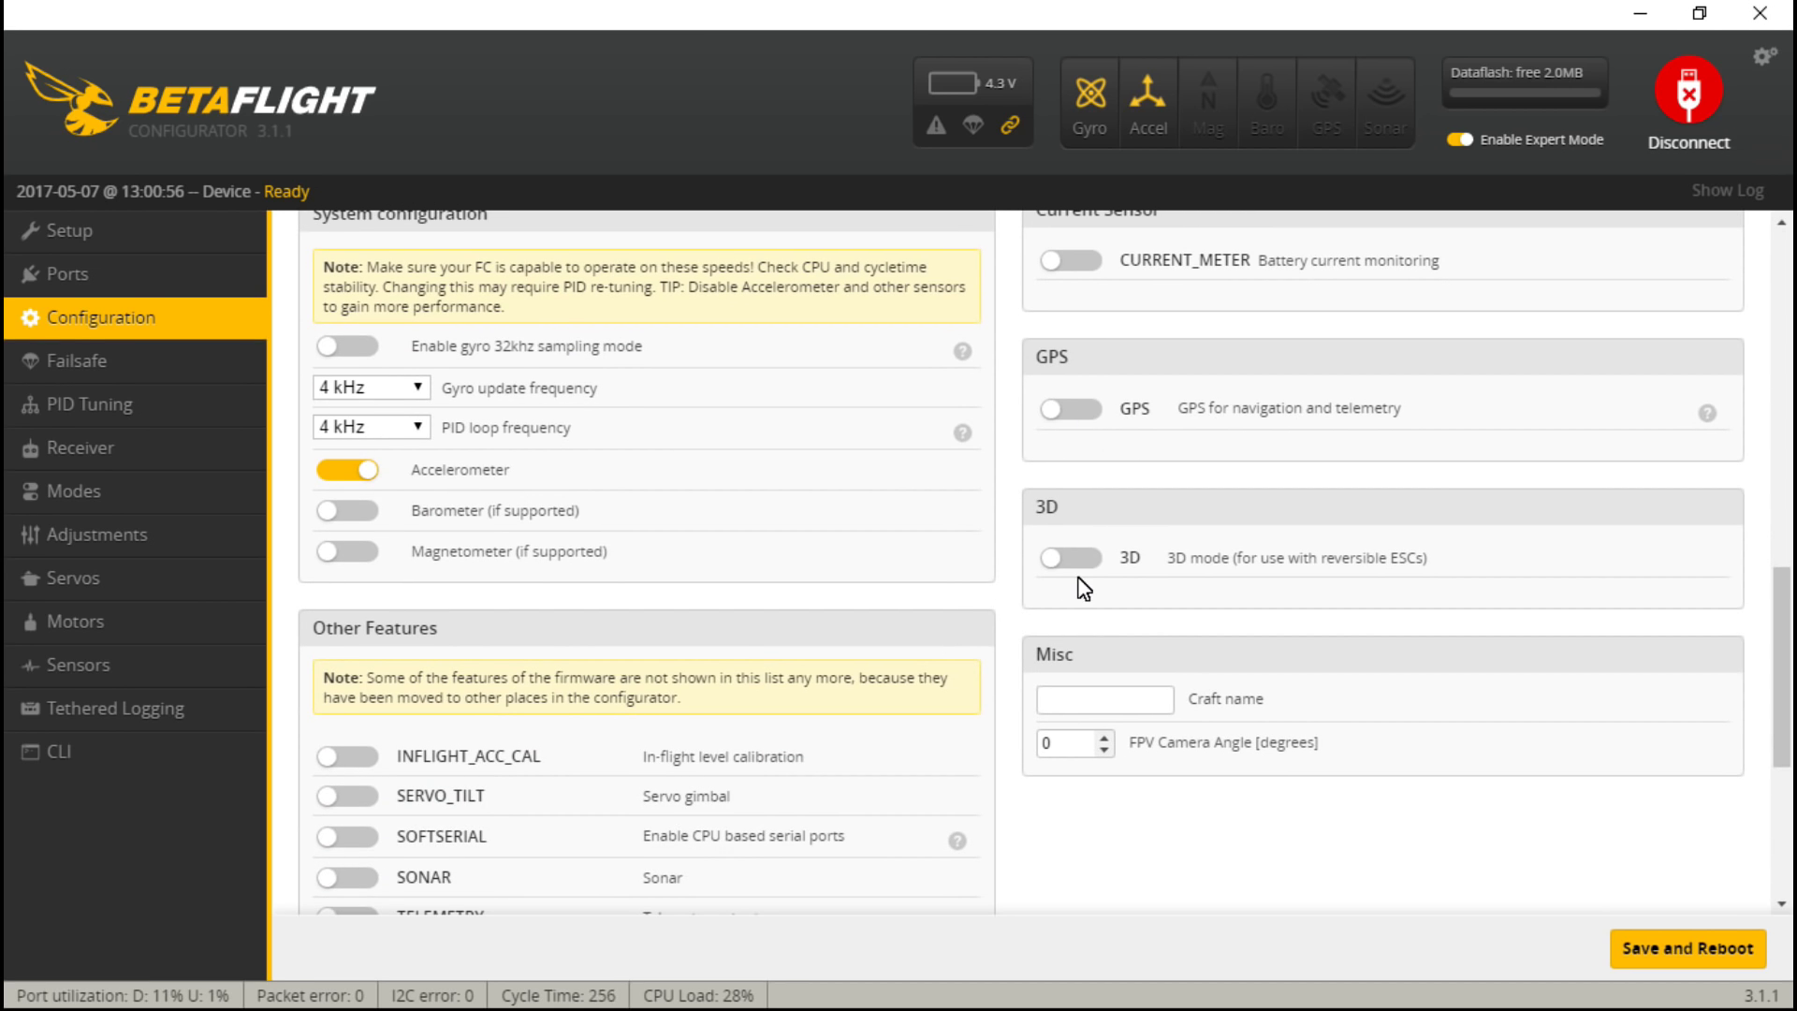
{"action": "scroll", "coordinate": [992, 664], "scroll_direction": "down", "scroll_amount": 3}
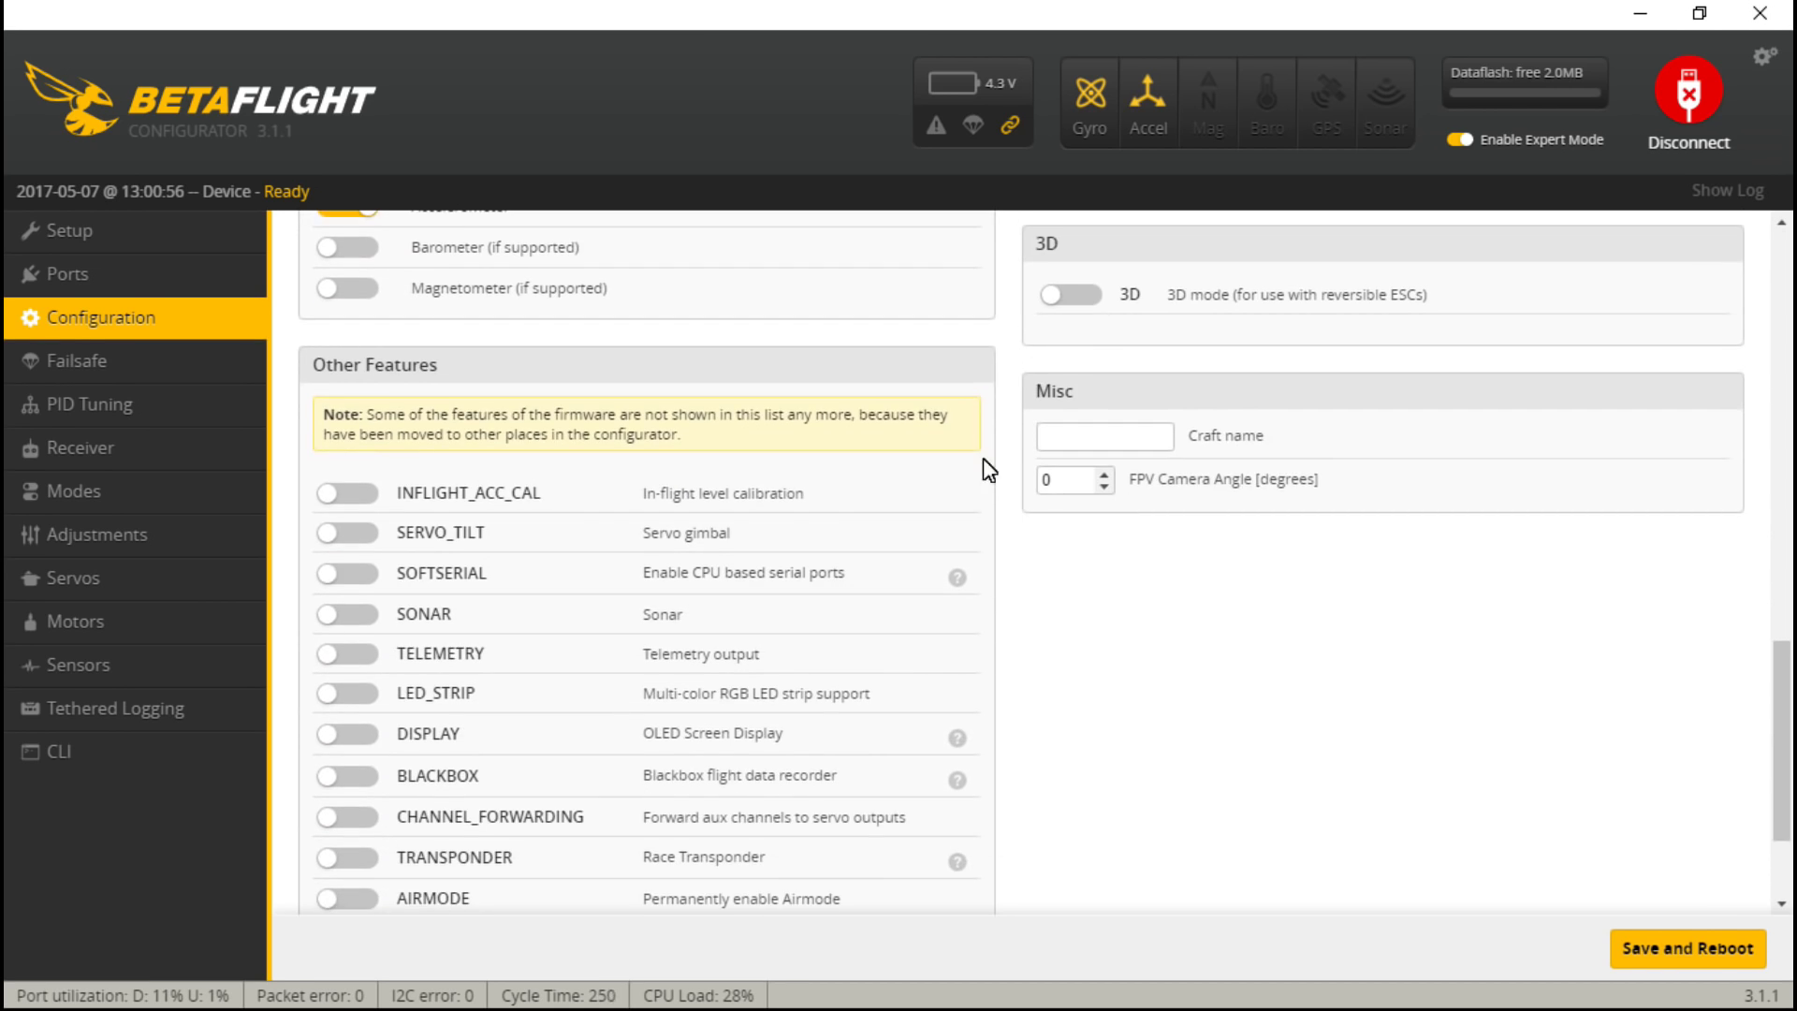
{"action": "left_click", "coordinate": [1147, 447]}
{"action": "left_click", "coordinate": [1102, 442]}
{"action": "left_click", "coordinate": [1102, 441]}
{"action": "scroll", "coordinate": [348, 379], "scroll_direction": "down", "scroll_amount": 3}
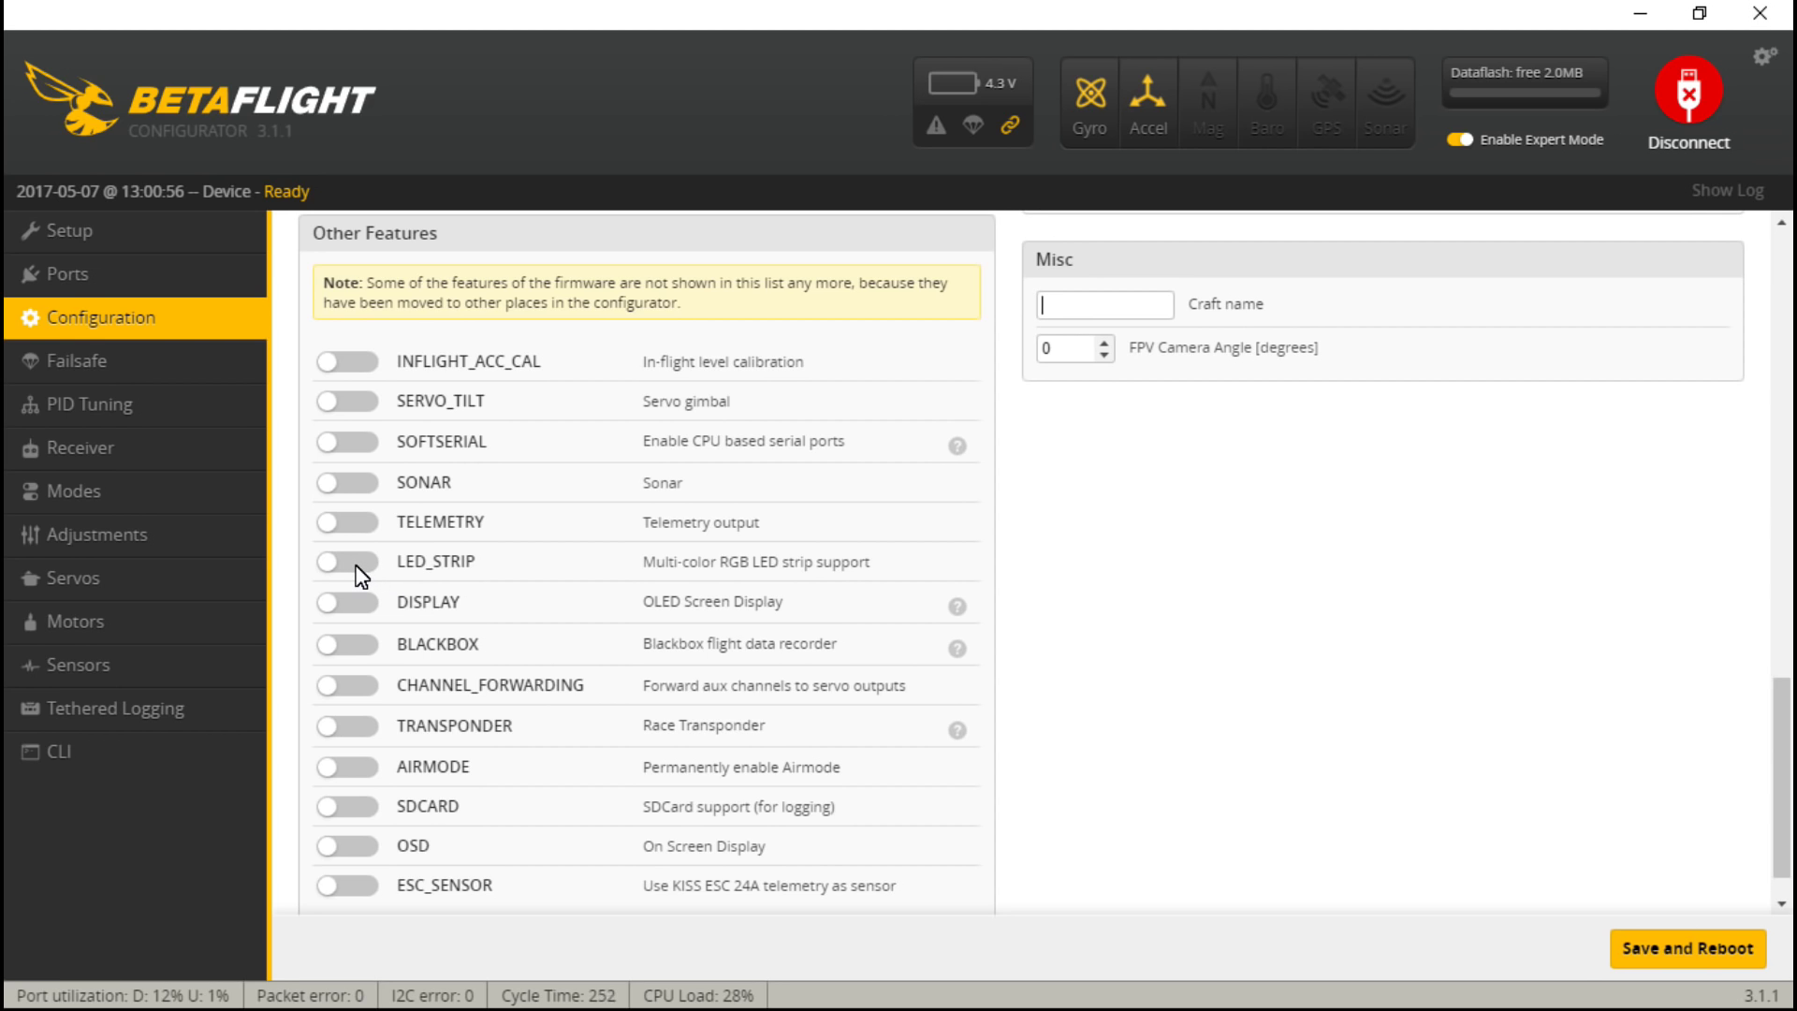
- Enable the BLACKBOX and AIRMODE features, and save the configuration with a reboot
{"action": "left_click", "coordinate": [346, 644]}
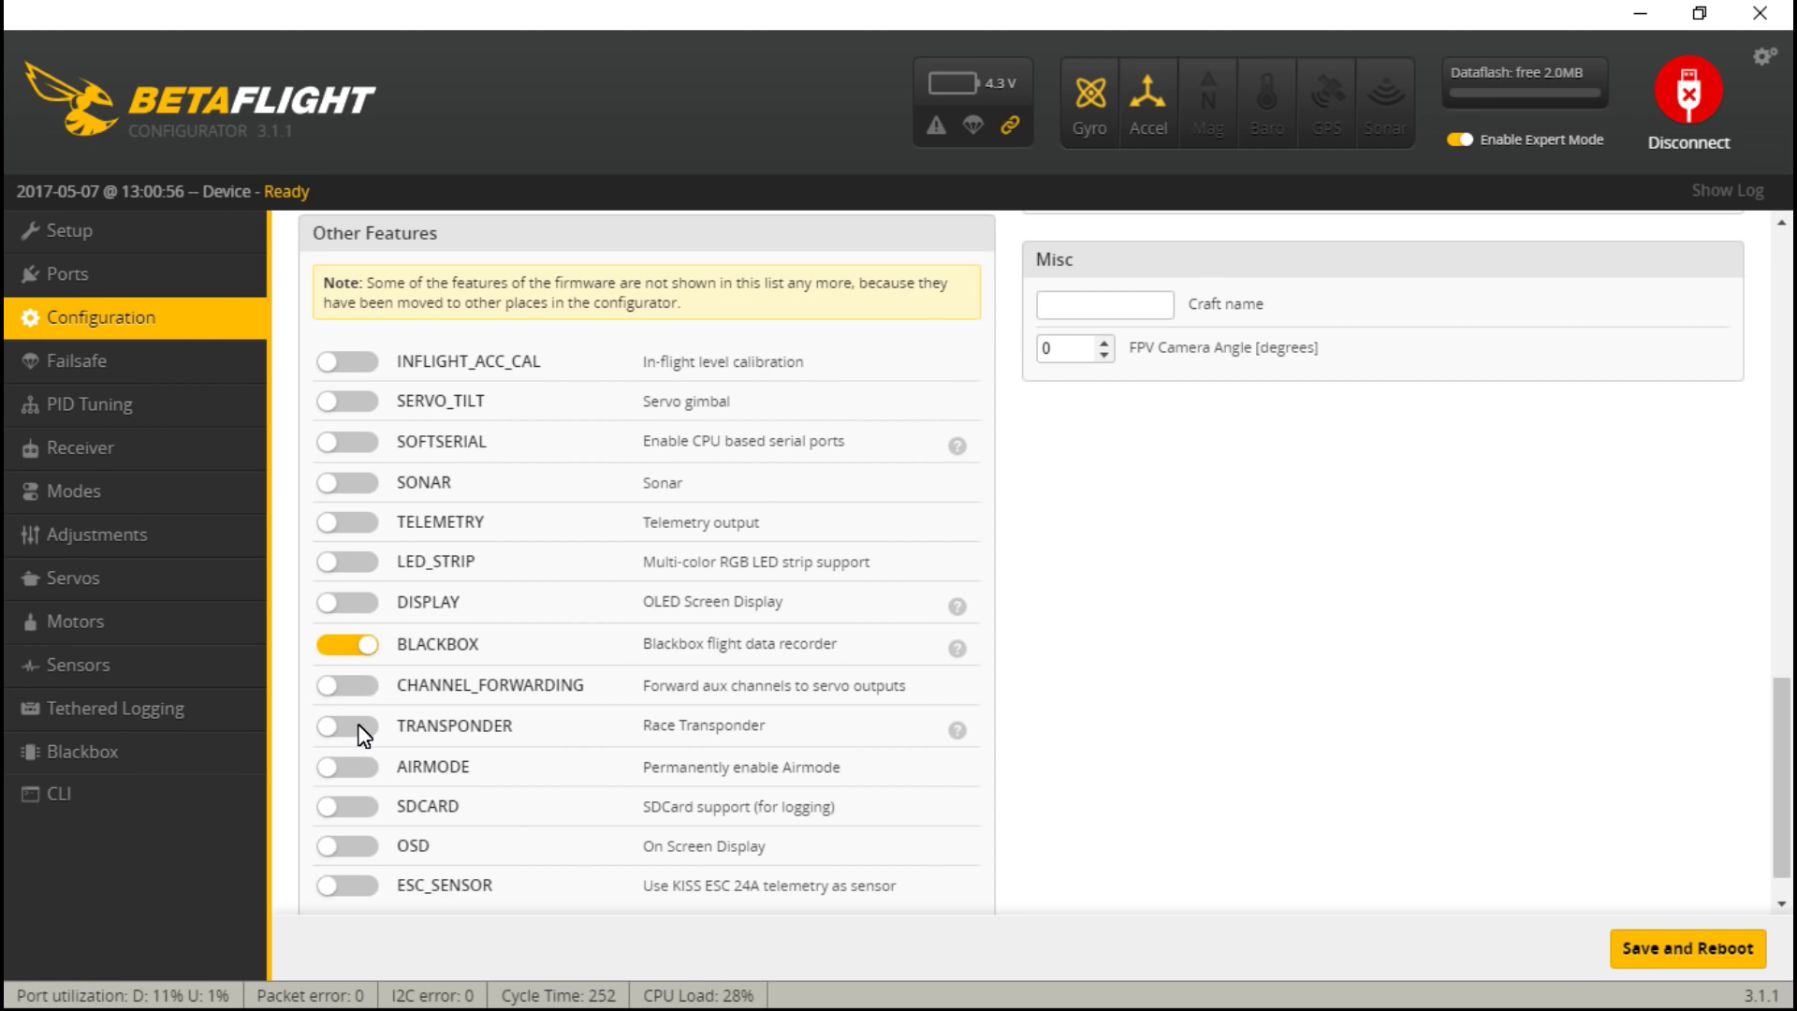
{"action": "left_click", "coordinate": [350, 768]}
{"action": "left_click", "coordinate": [1682, 953]}
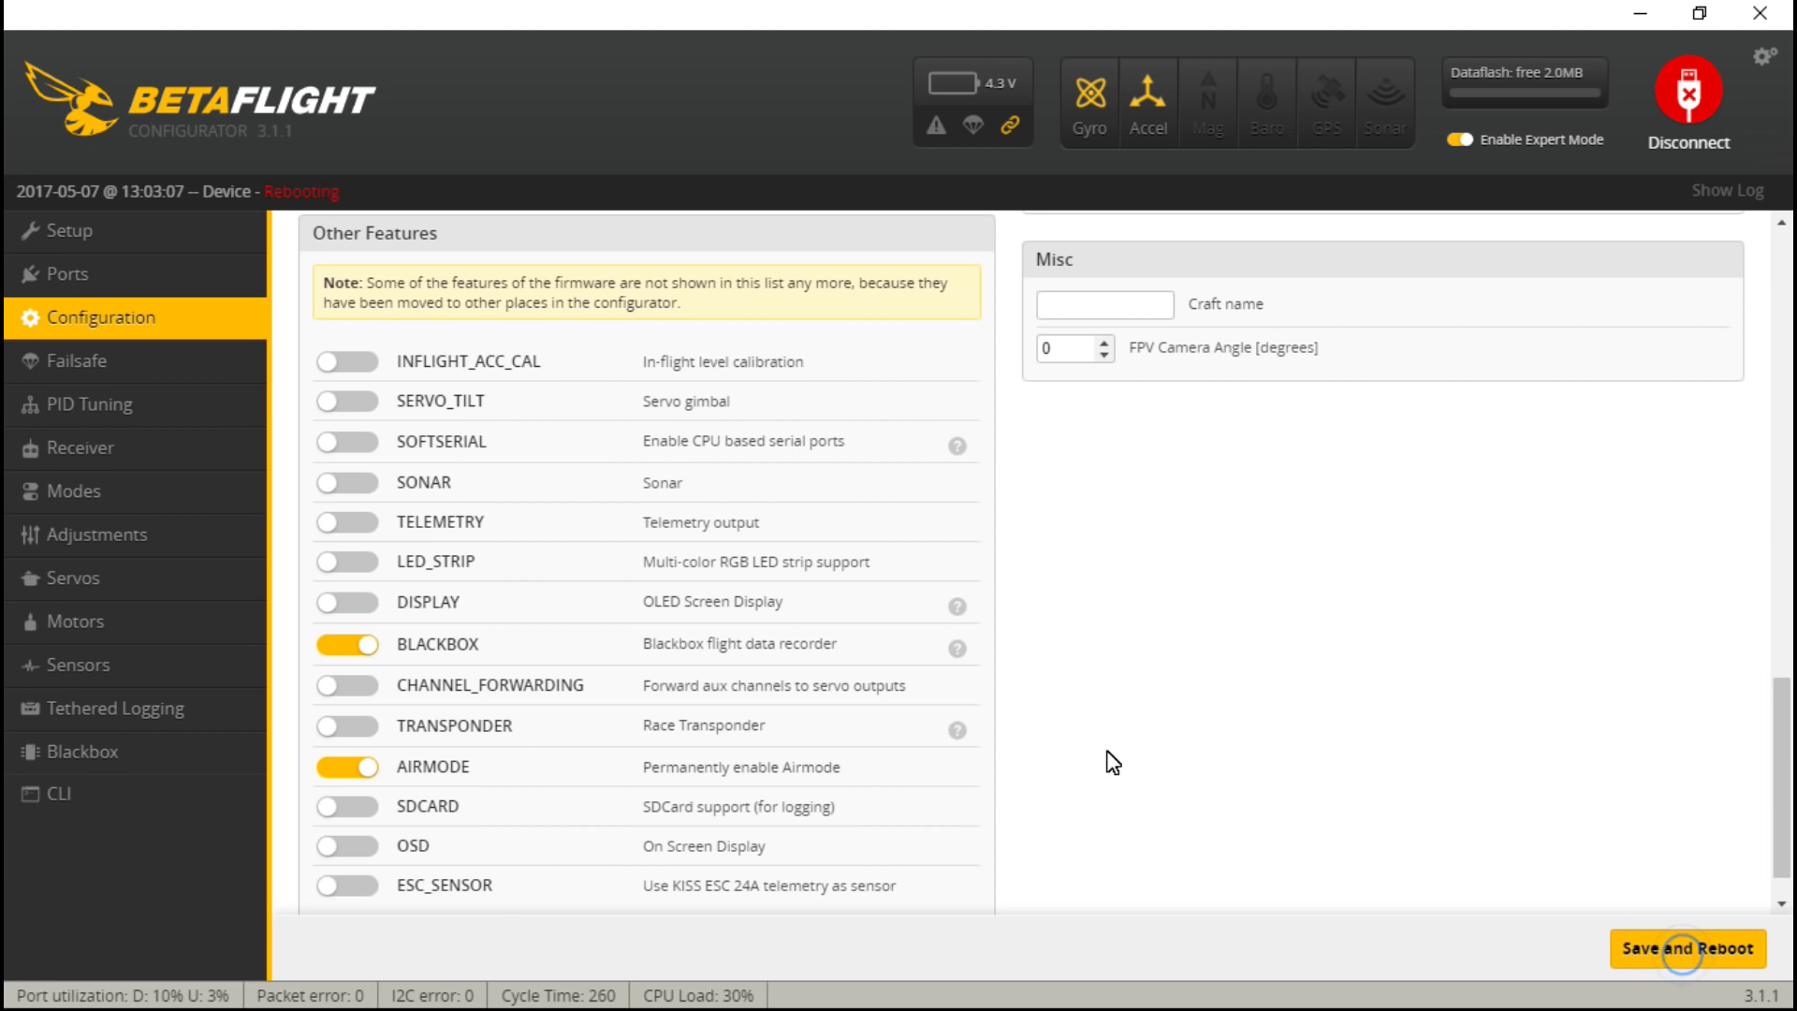
- Review the failsafe pulse range, channel fallback and stage 2 procedure settings, and open the PID tuning settings
{"action": "left_click", "coordinate": [135, 354]}
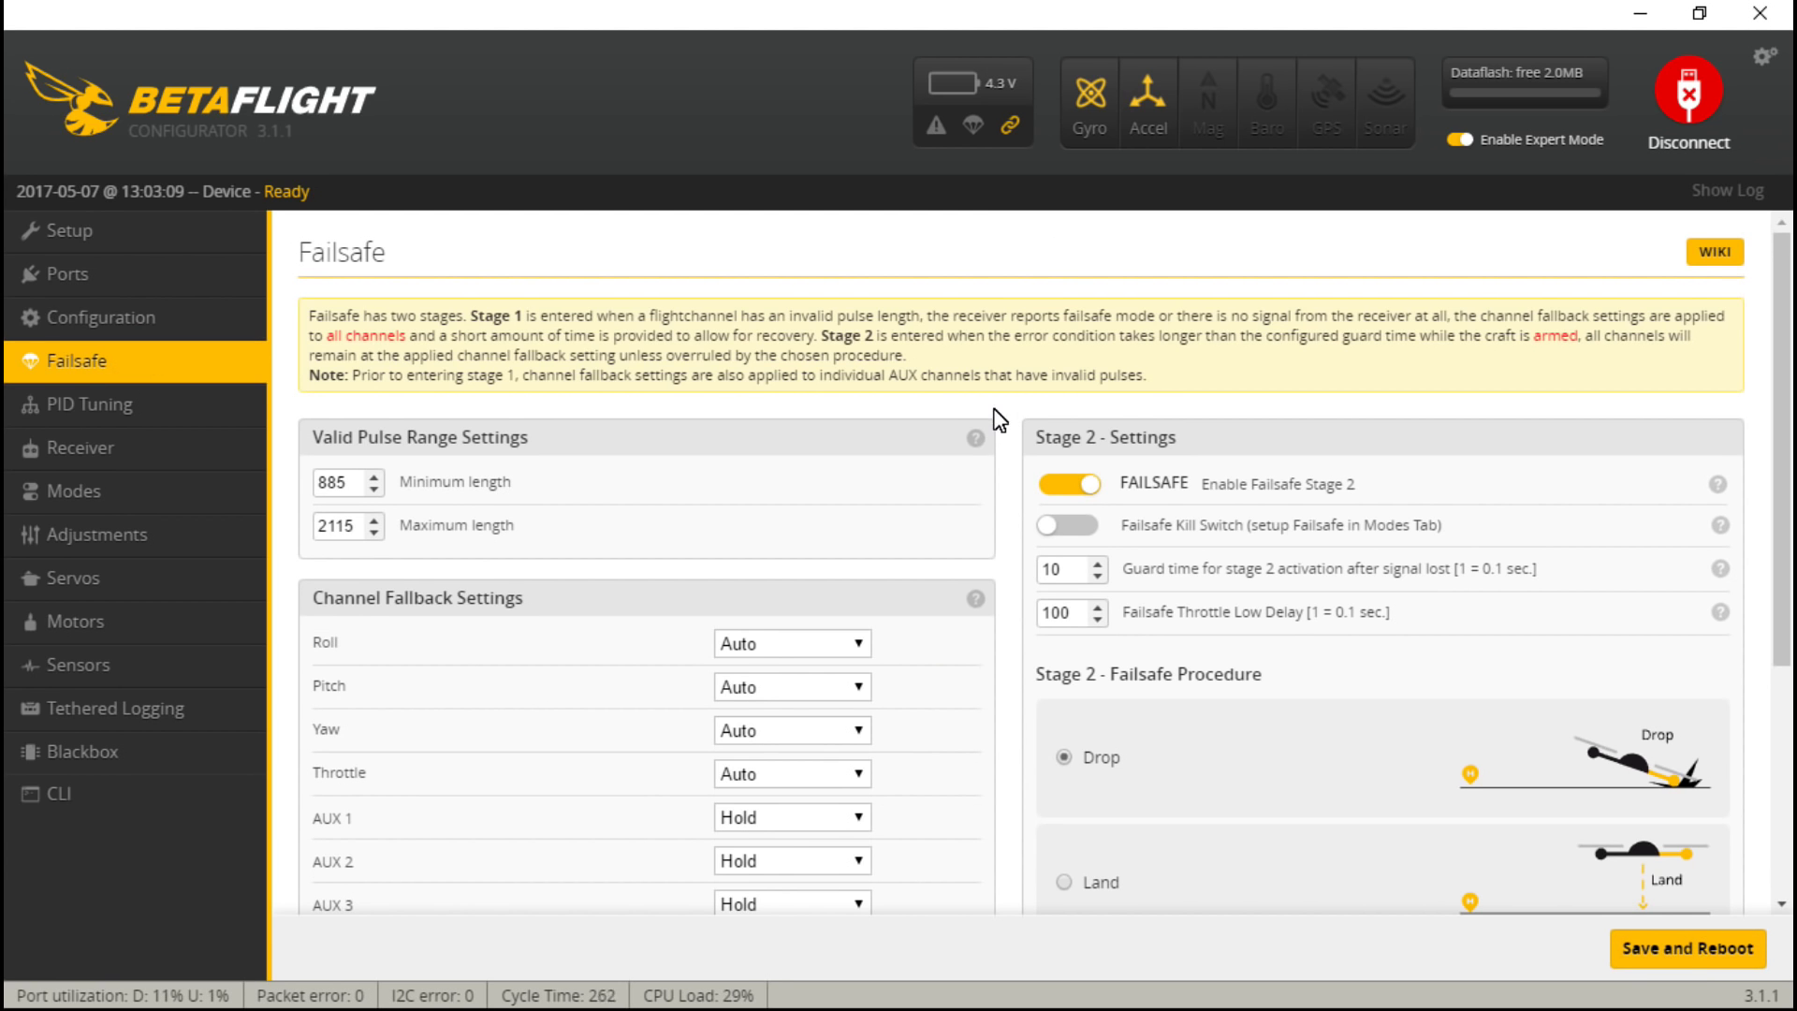
{"action": "scroll", "coordinate": [1008, 608], "scroll_direction": "down", "scroll_amount": 3}
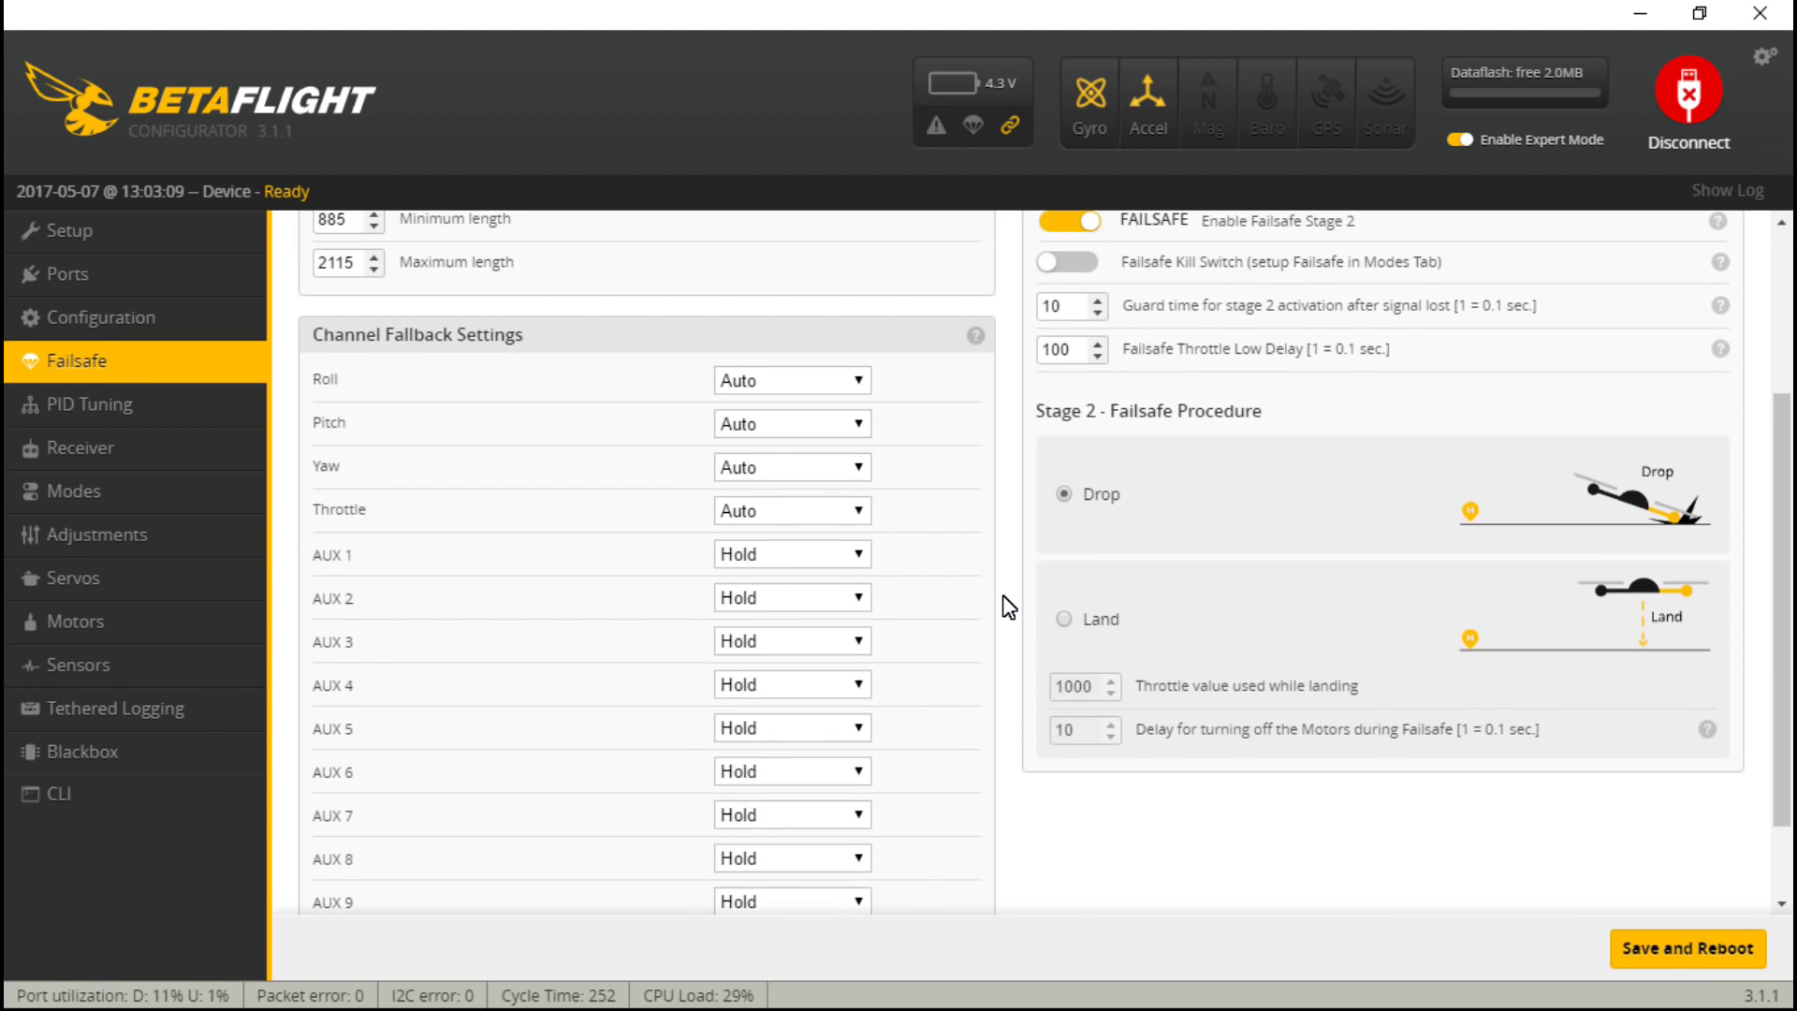
{"action": "scroll", "coordinate": [1008, 608], "scroll_direction": "up", "scroll_amount": 1}
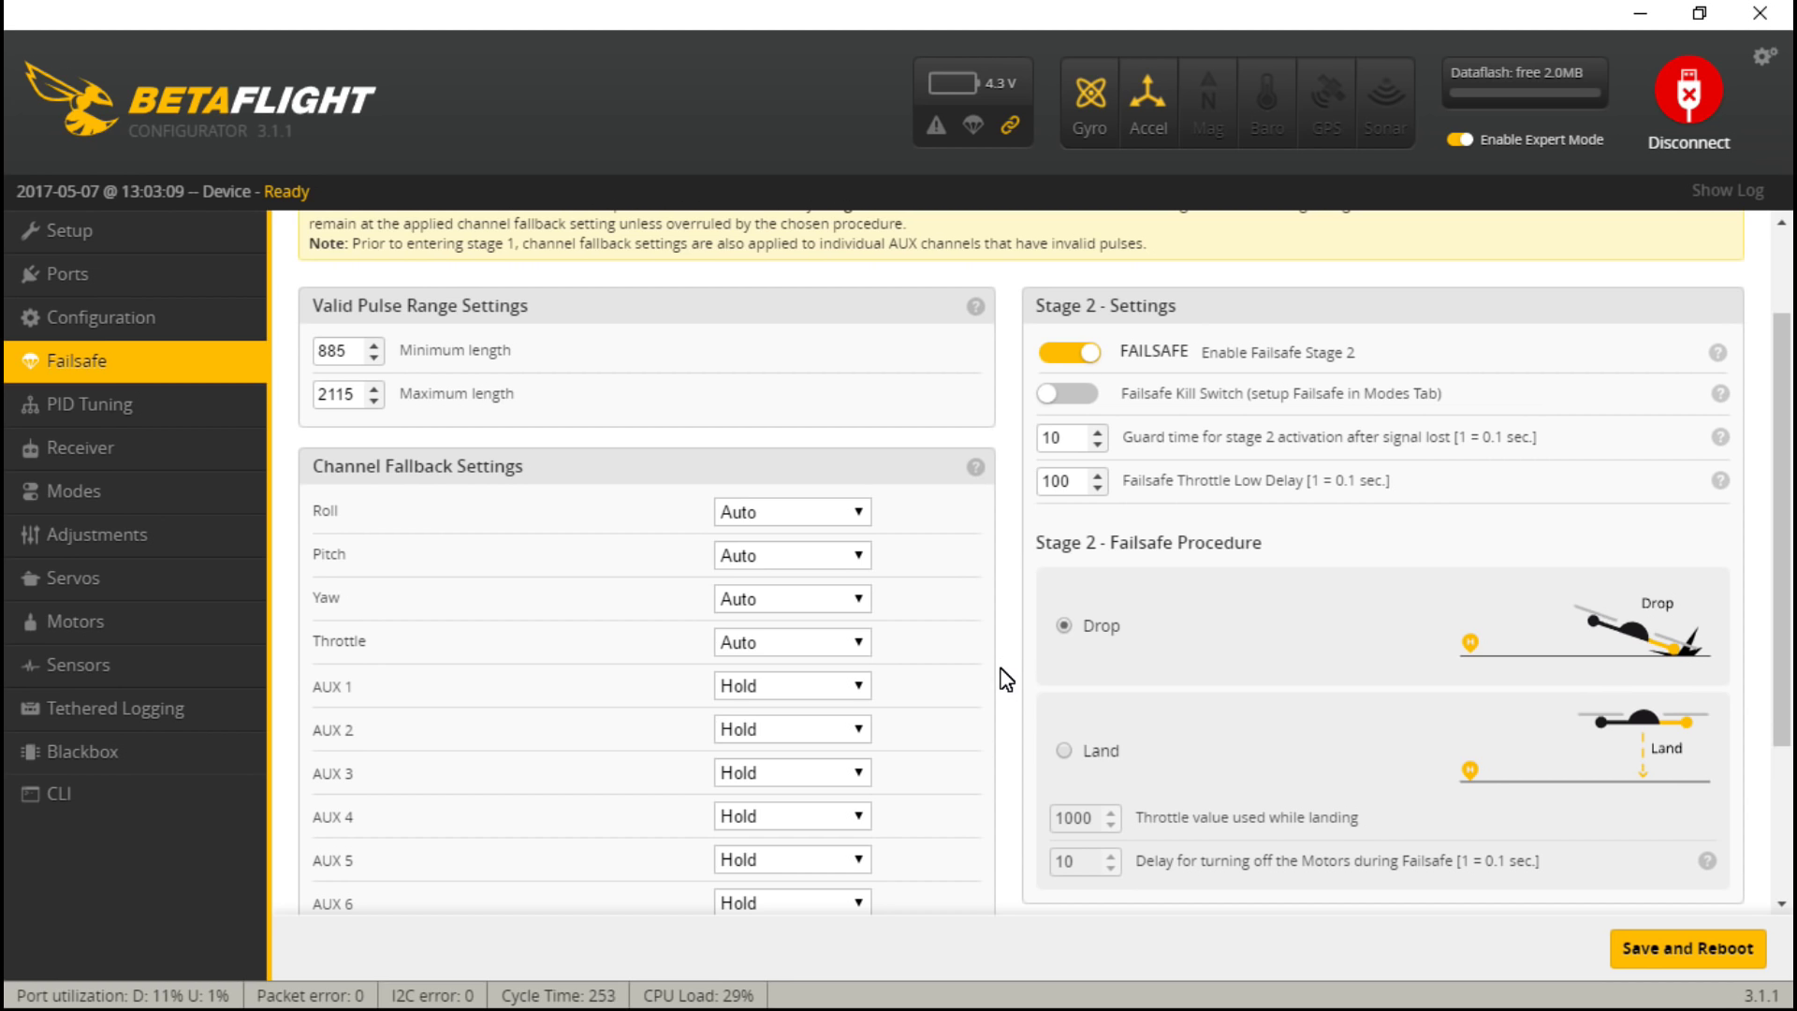
{"action": "left_click", "coordinate": [110, 404]}
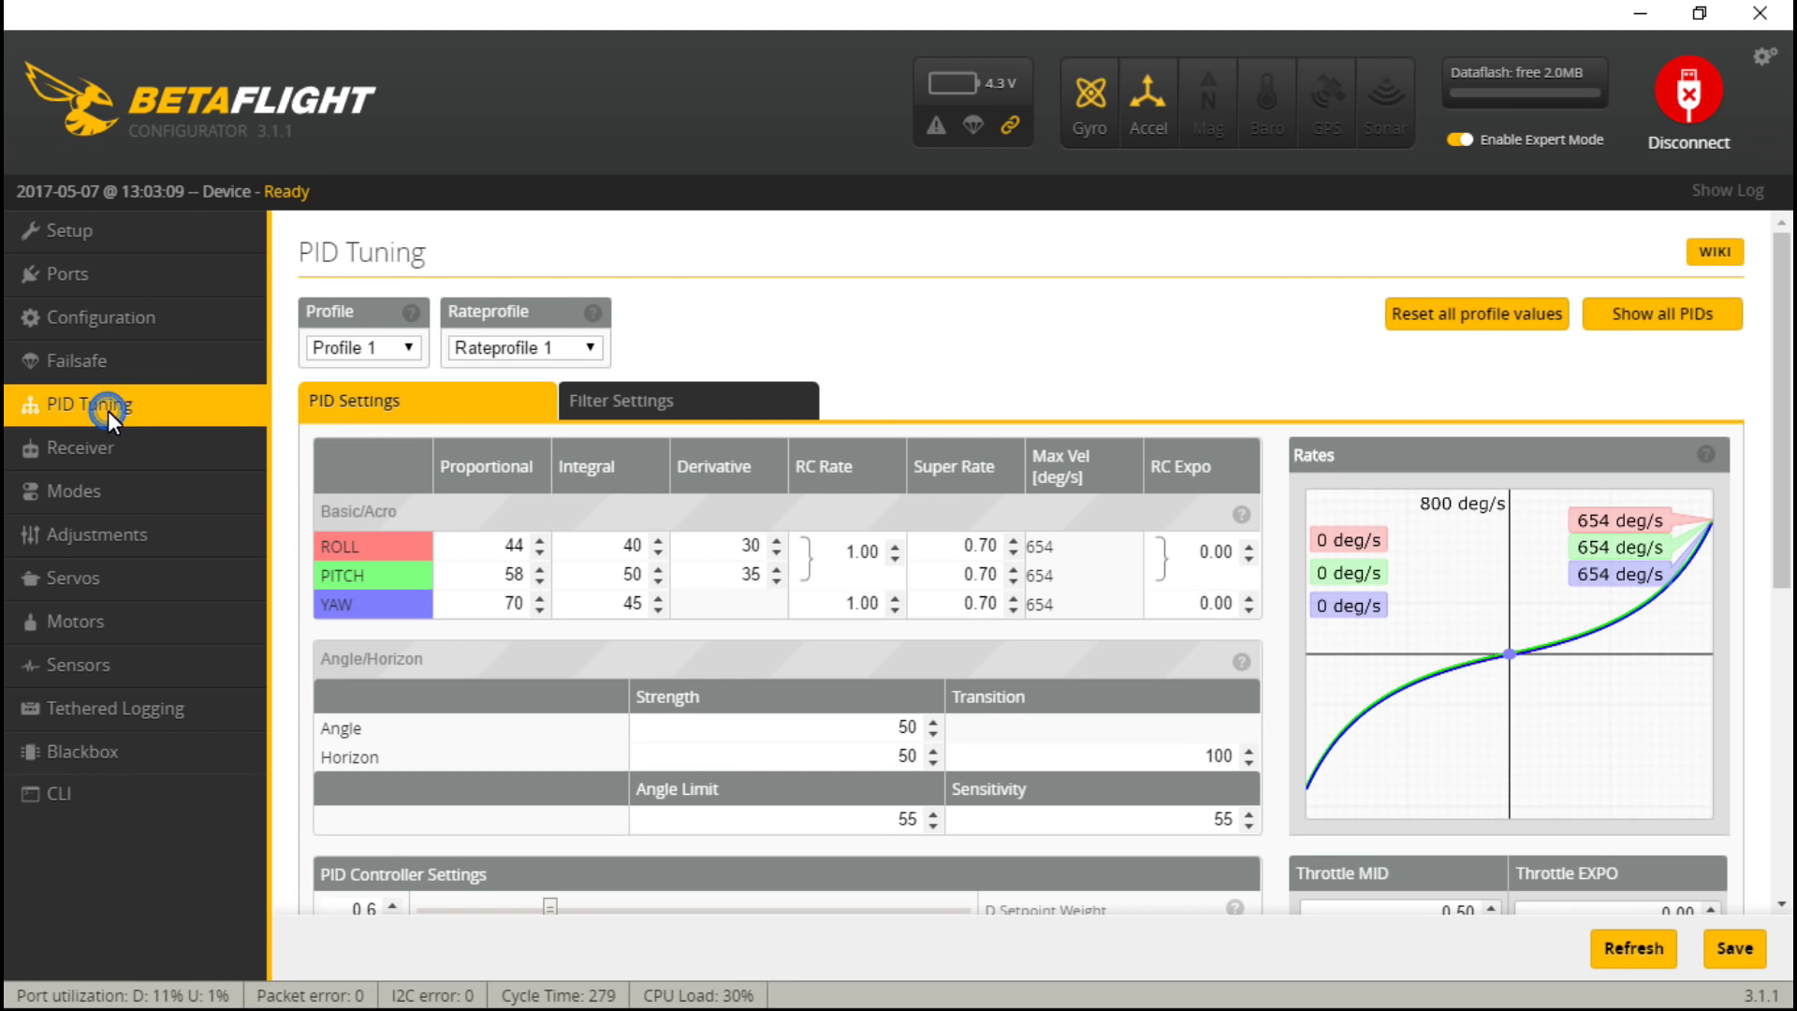
{"action": "scroll", "coordinate": [811, 638], "scroll_direction": "down", "scroll_amount": 2}
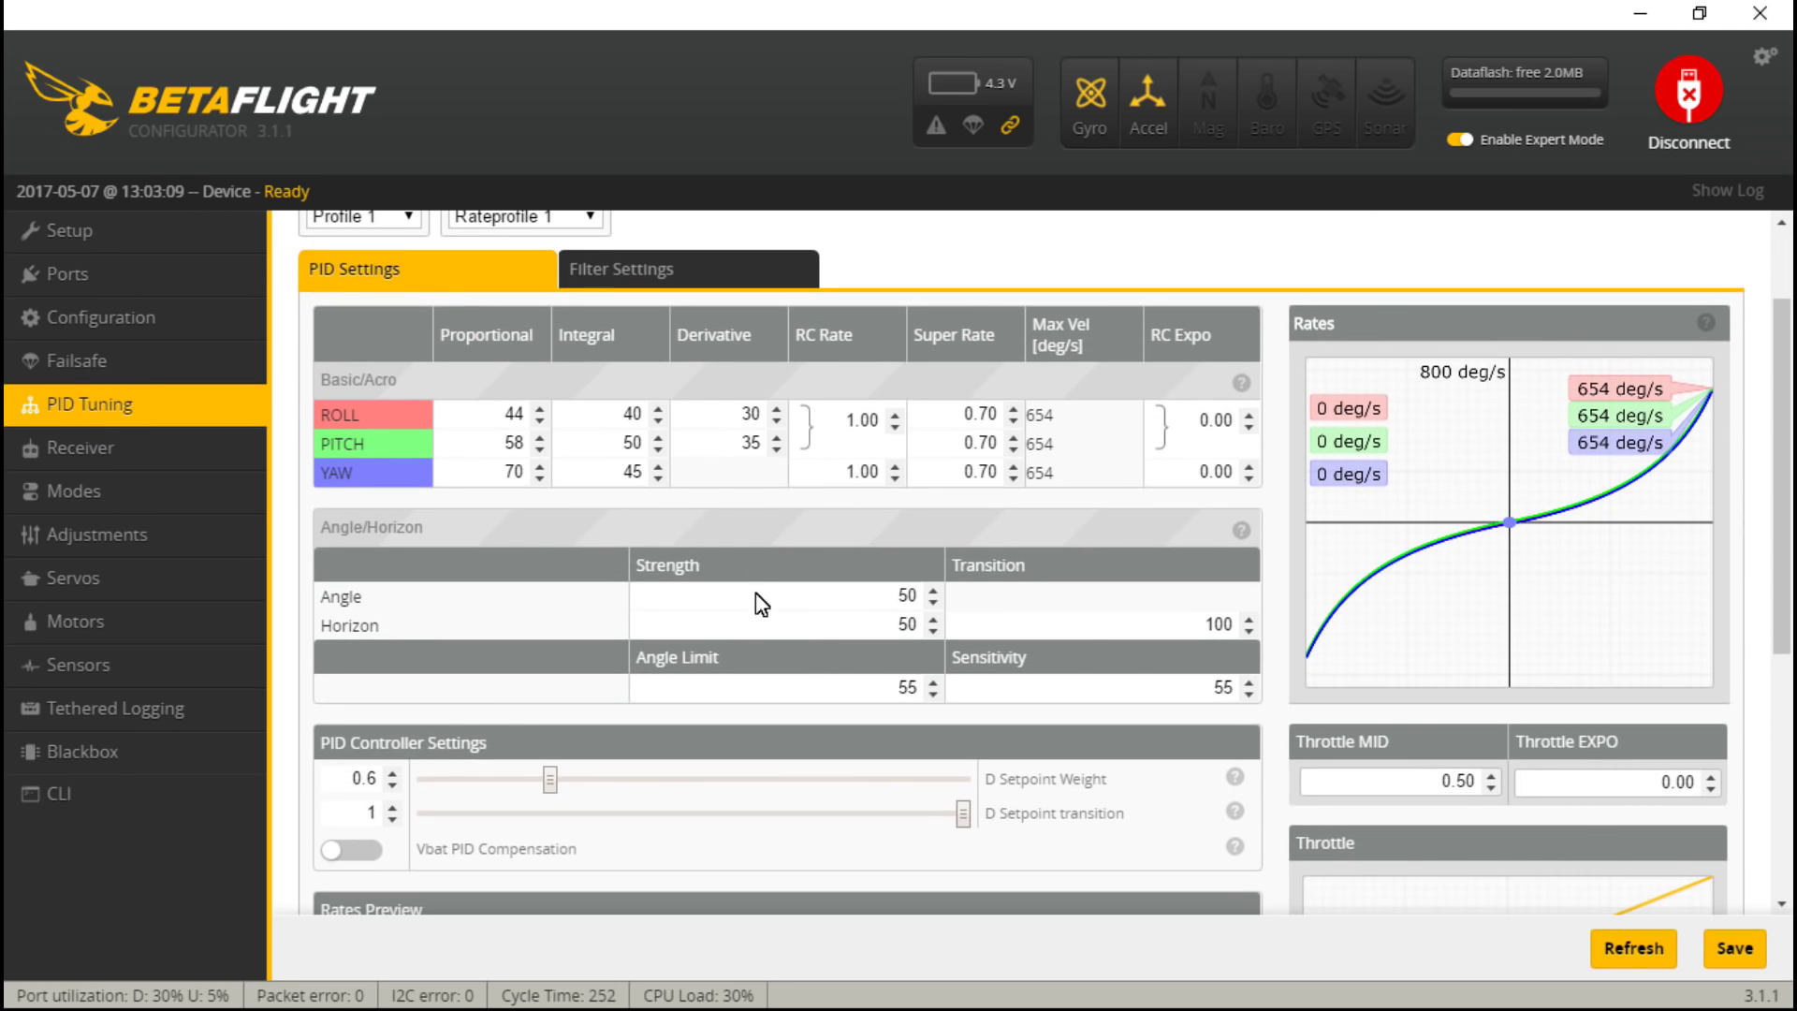
{"action": "double_click", "coordinate": [843, 421]}
{"action": "key", "text": "BackSpace"}
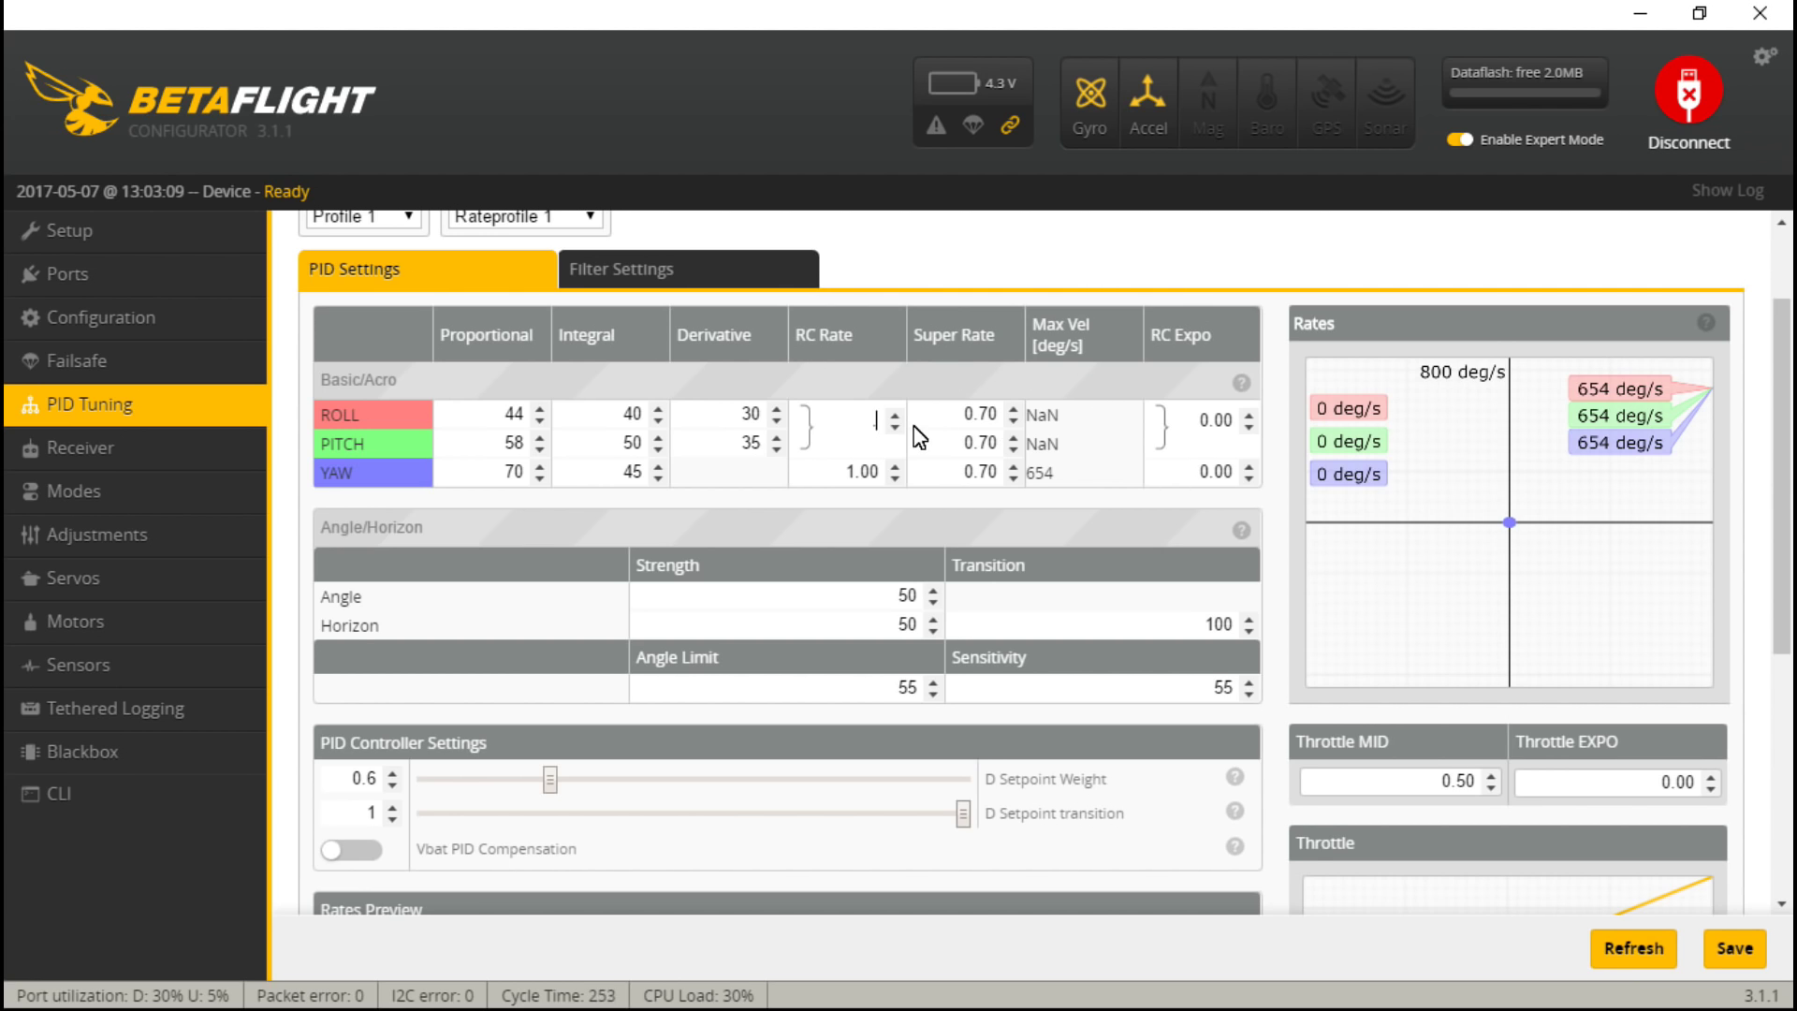
{"action": "type", "text": "1.00"}
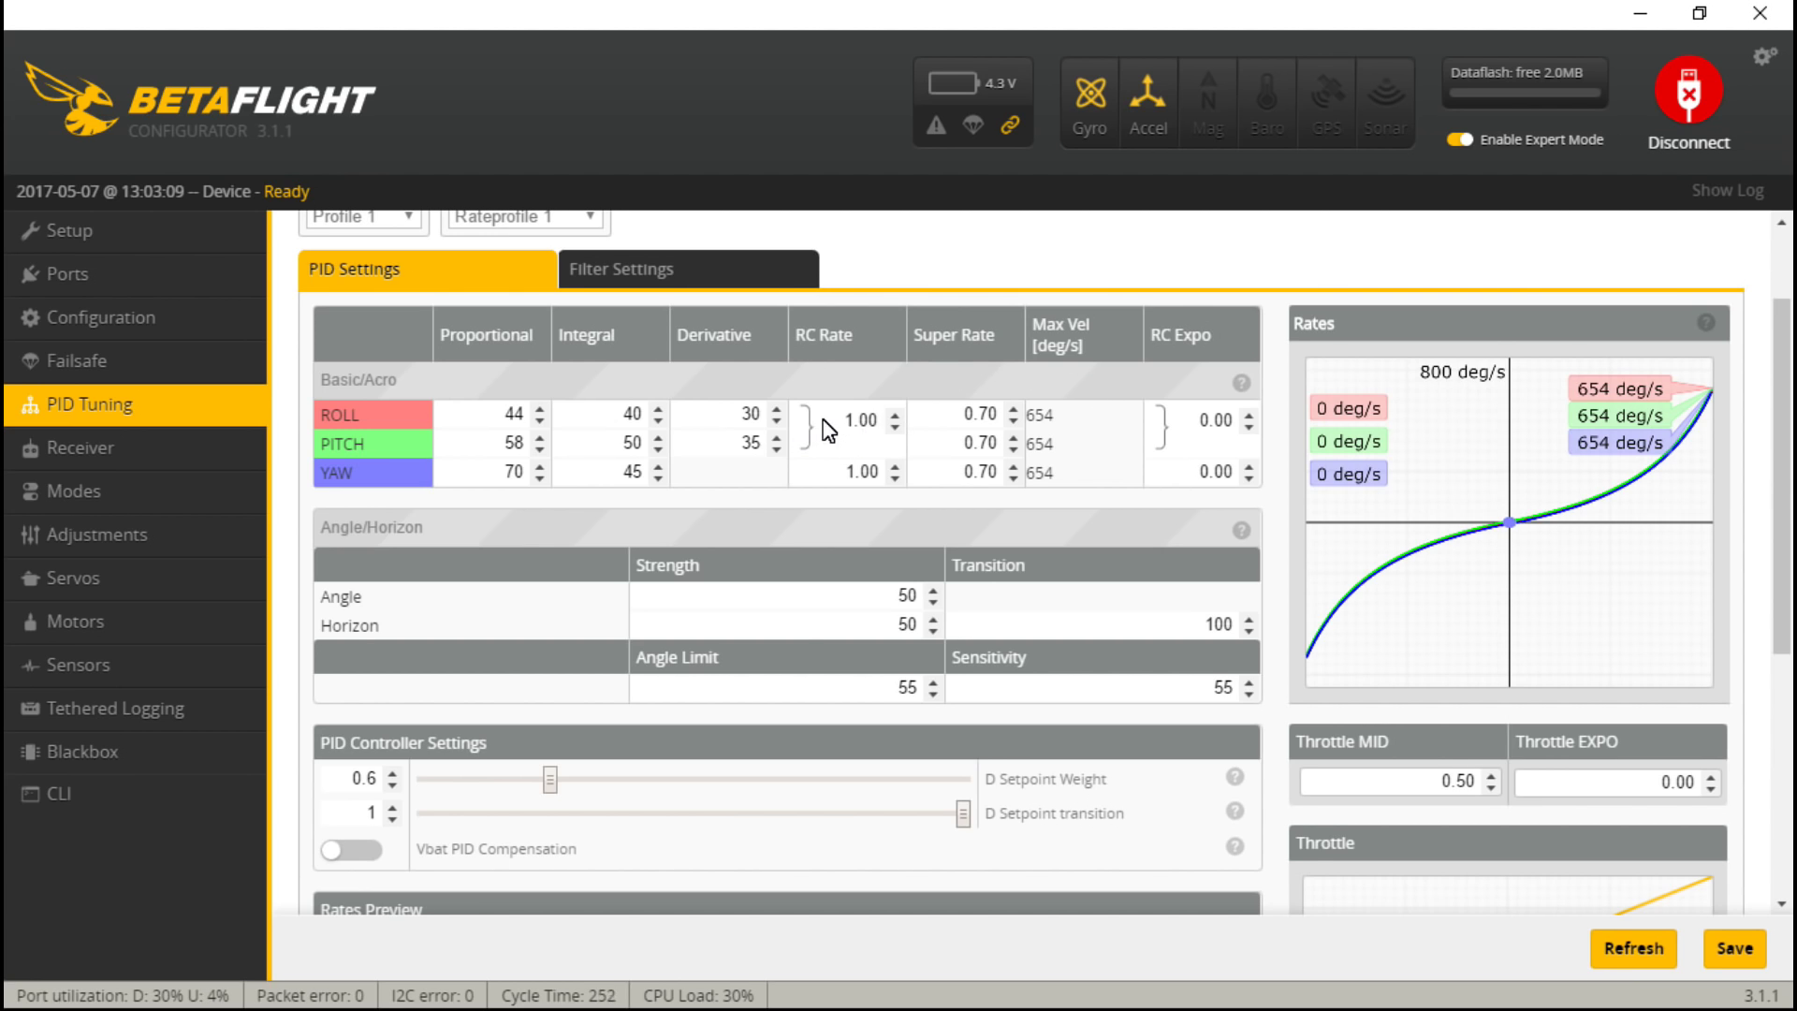
- Set the RC Rate to .75 for both roll/pitch and yaw
{"action": "left_click", "coordinate": [831, 420]}
{"action": "key", "text": "BackSpace"}
{"action": "key", "text": "BackSpace"}
{"action": "key", "text": "BackSpace"}
{"action": "key", "text": "BackSpace"}
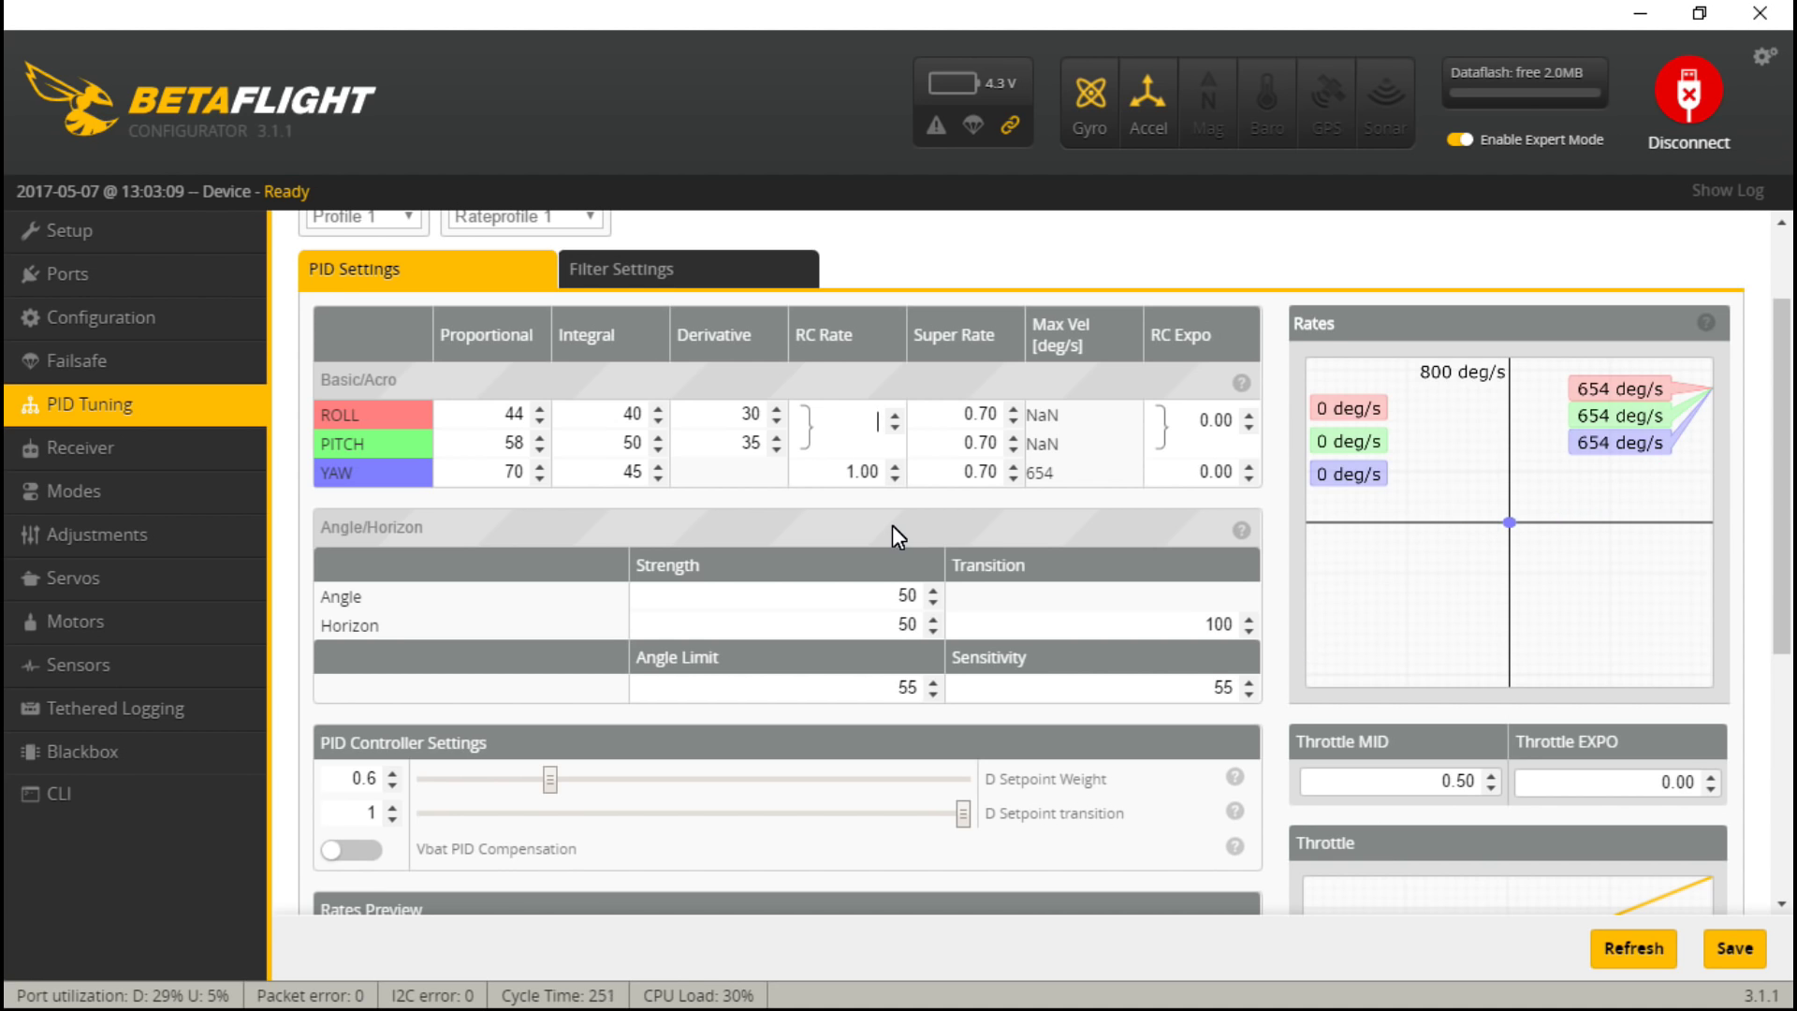
{"action": "type", "text": ".75"}
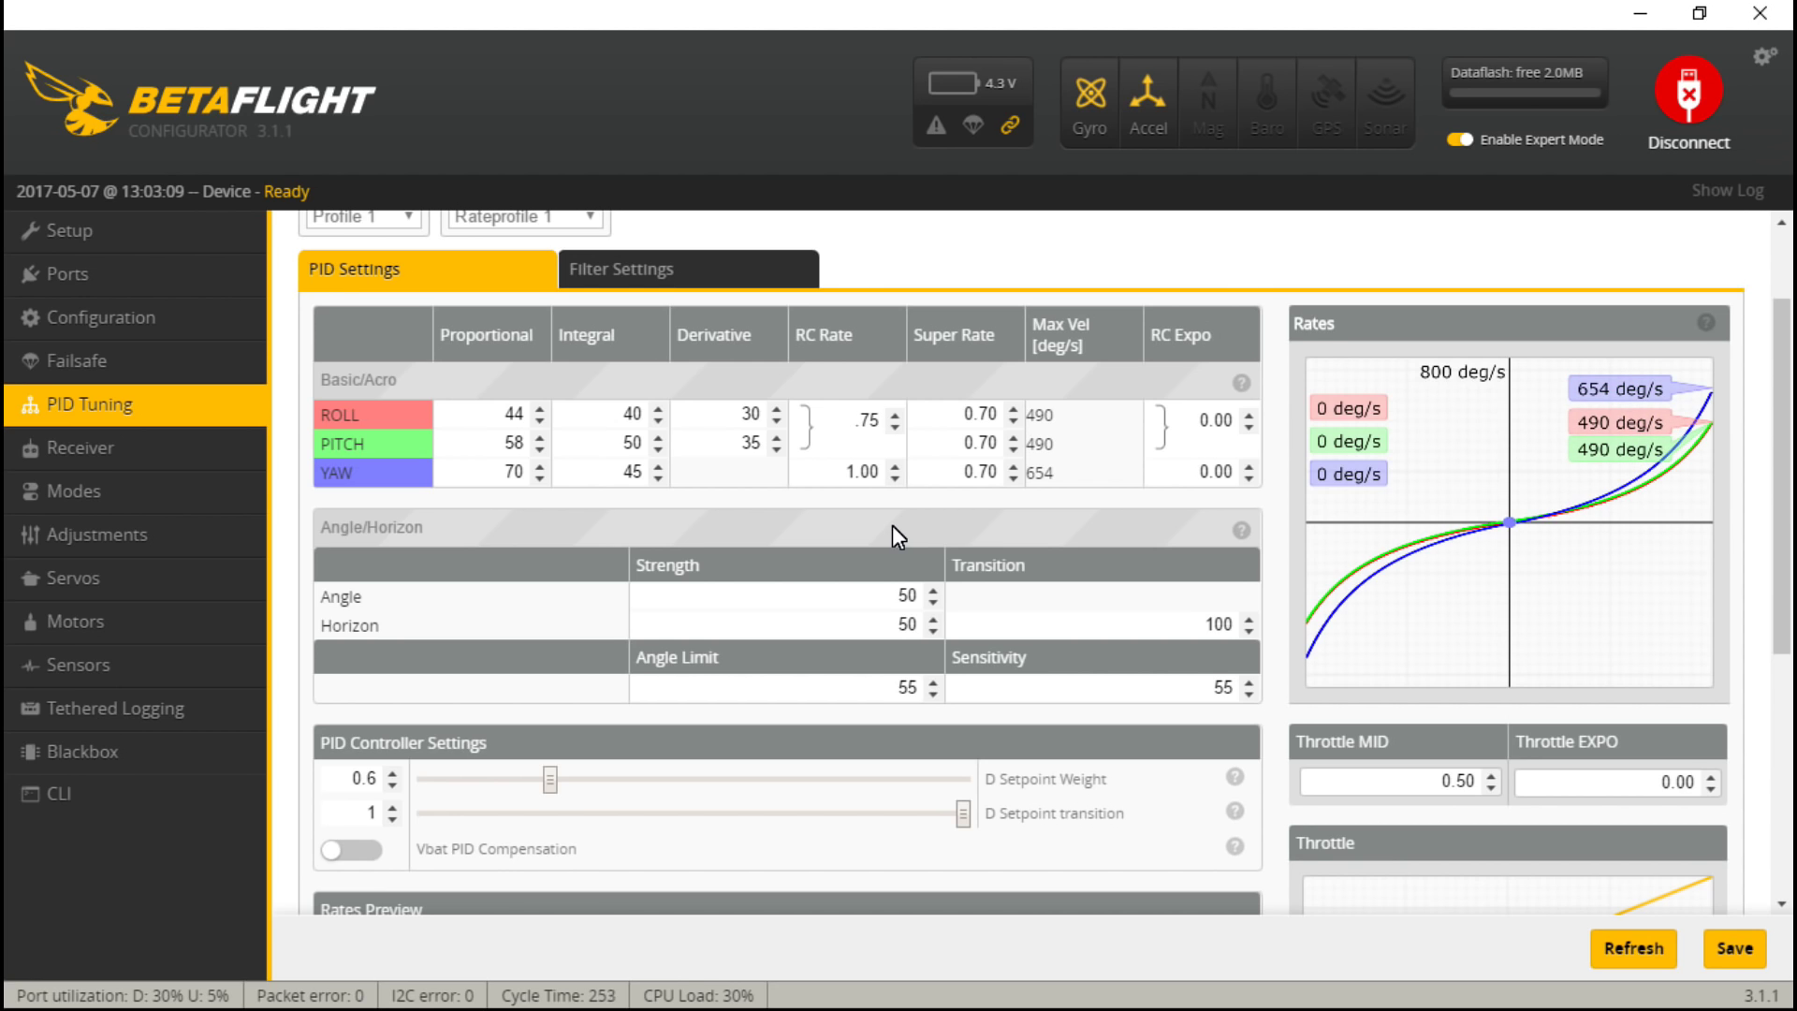
{"action": "left_click_drag", "start_coordinate": [839, 470], "coordinate": [891, 485]}
{"action": "type", "text": ".75"}
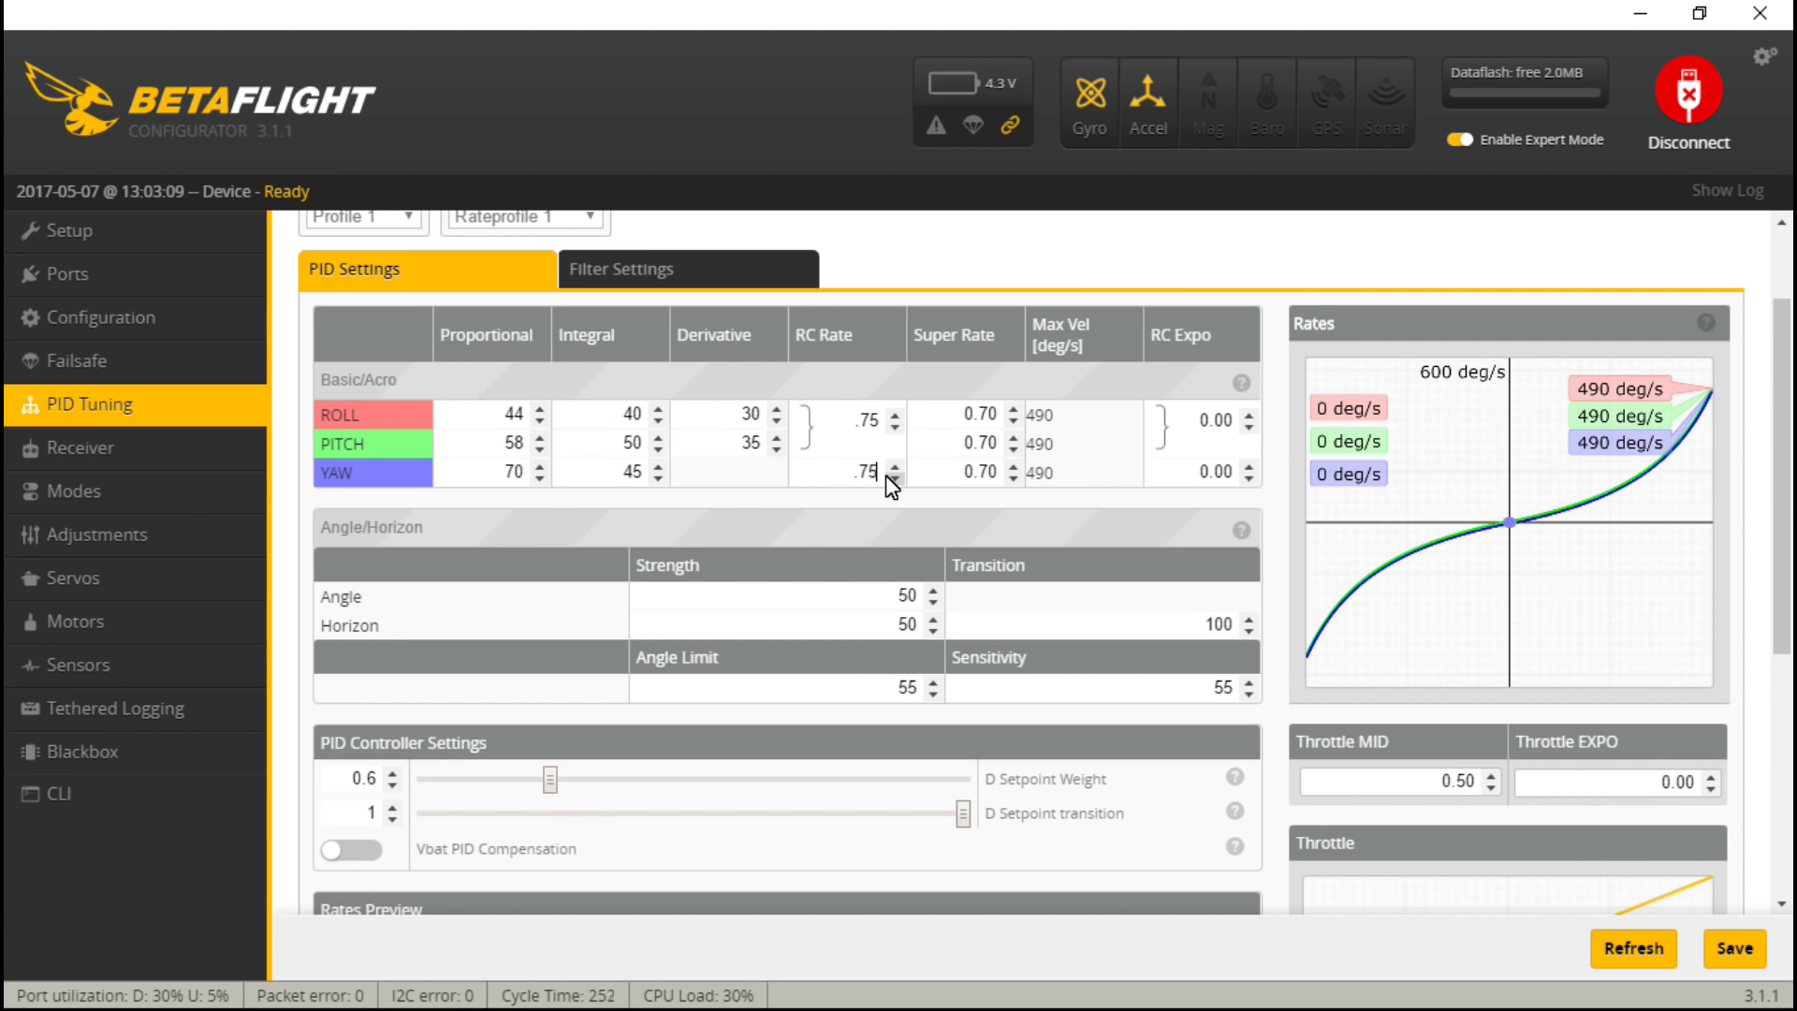
- Set the Super Rate to 0.86 for roll and pitch, and to 0.82 for yaw
{"action": "left_click", "coordinate": [990, 412]}
{"action": "key", "text": "BackSpace"}
{"action": "key", "text": "BackSpace"}
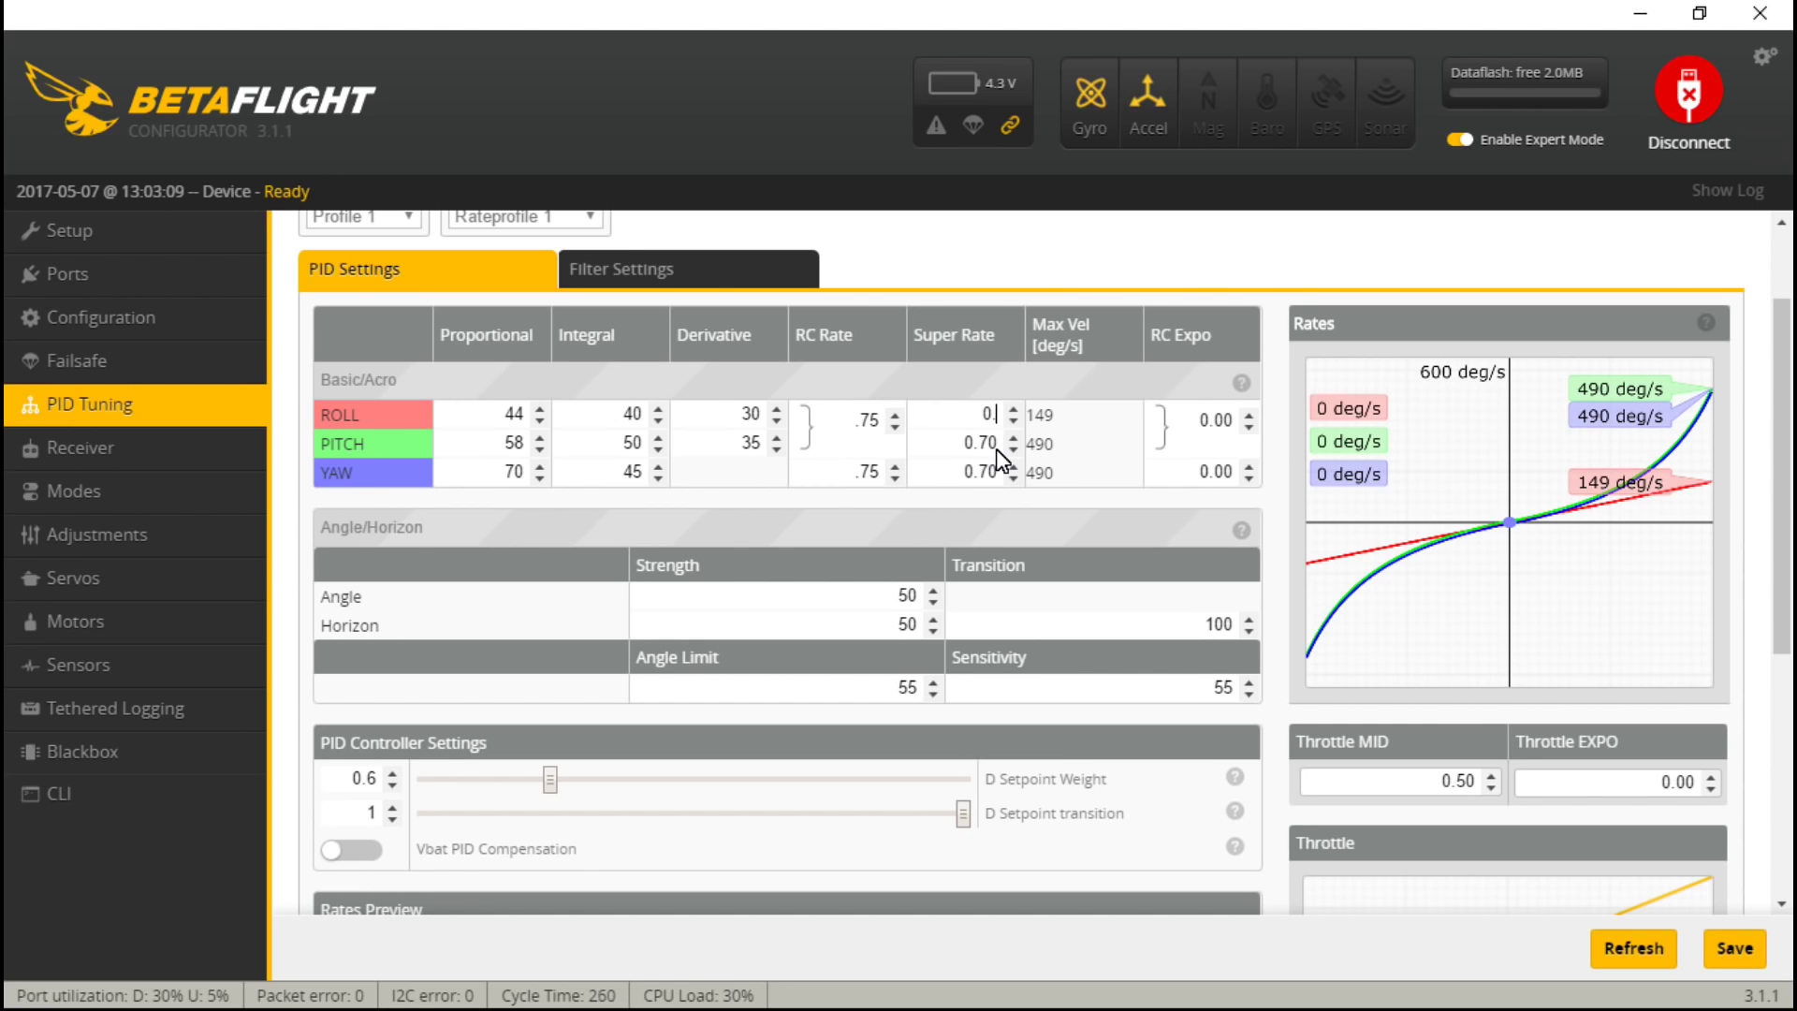
{"action": "type", "text": "86"}
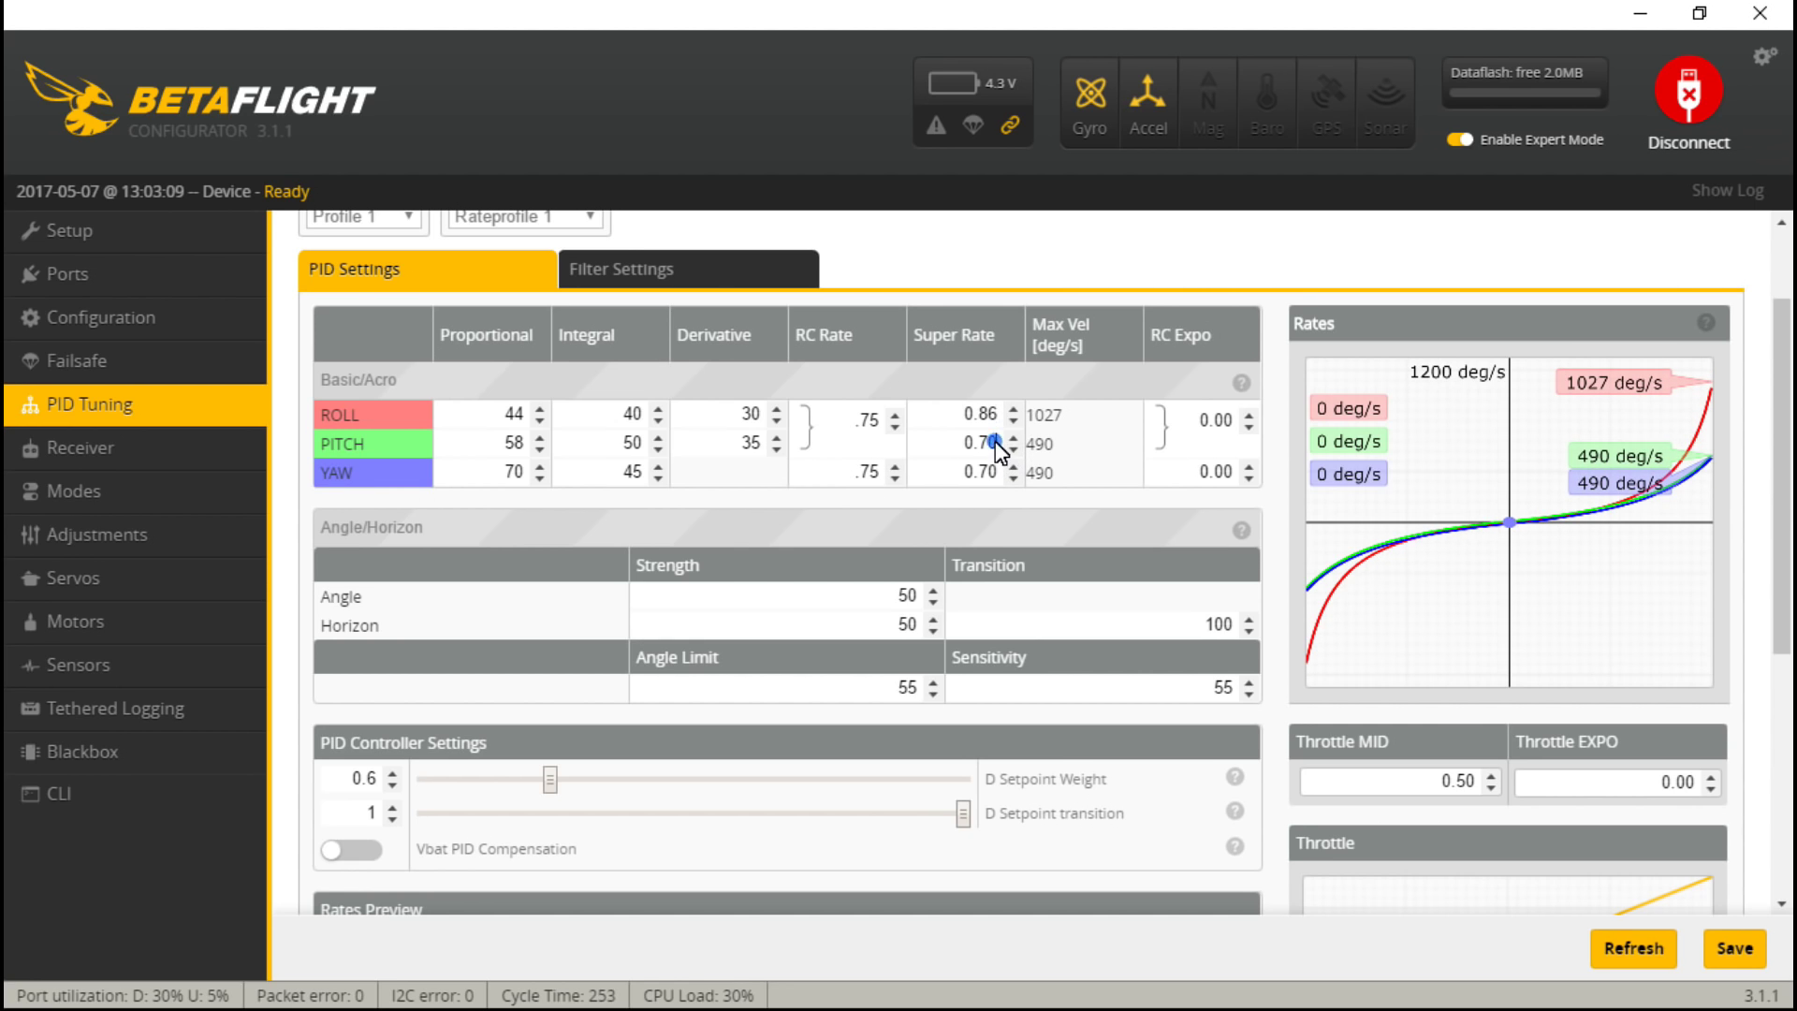
{"action": "key", "text": "BackSpace"}
{"action": "key", "text": "BackSpace"}
{"action": "type", "text": "8"}
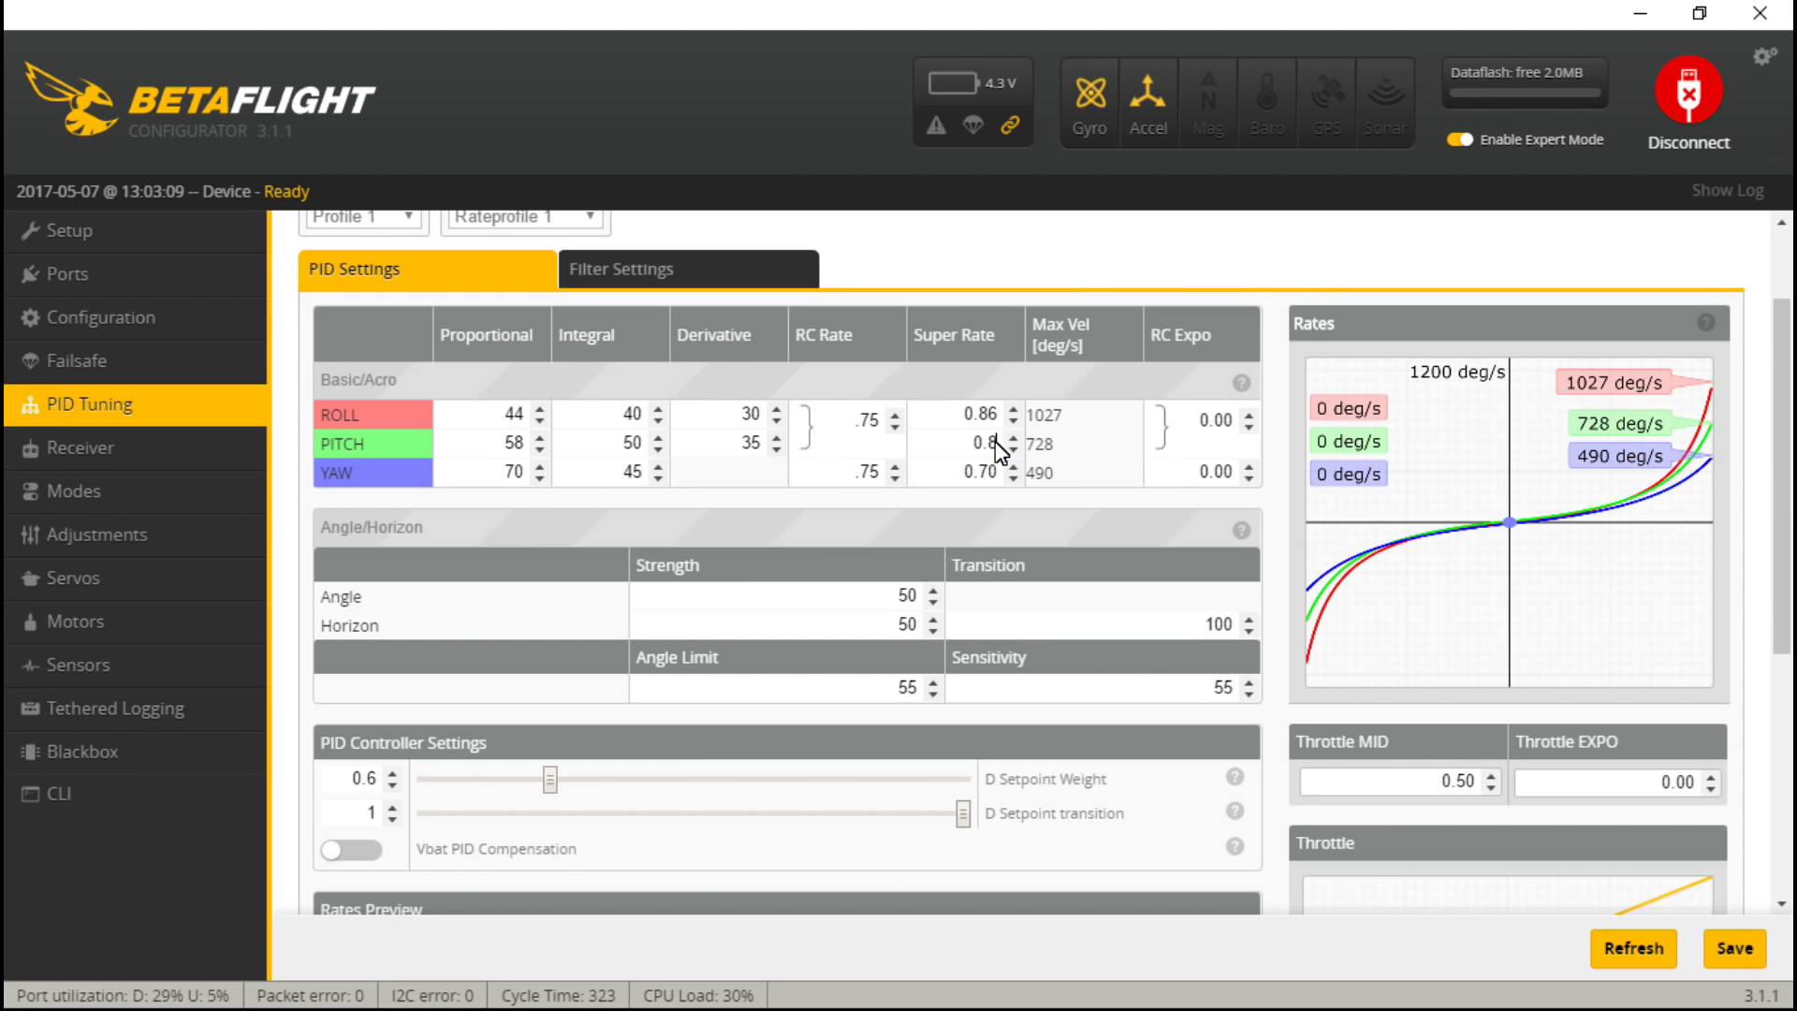
{"action": "type", "text": "6"}
{"action": "left_click", "coordinate": [990, 470]}
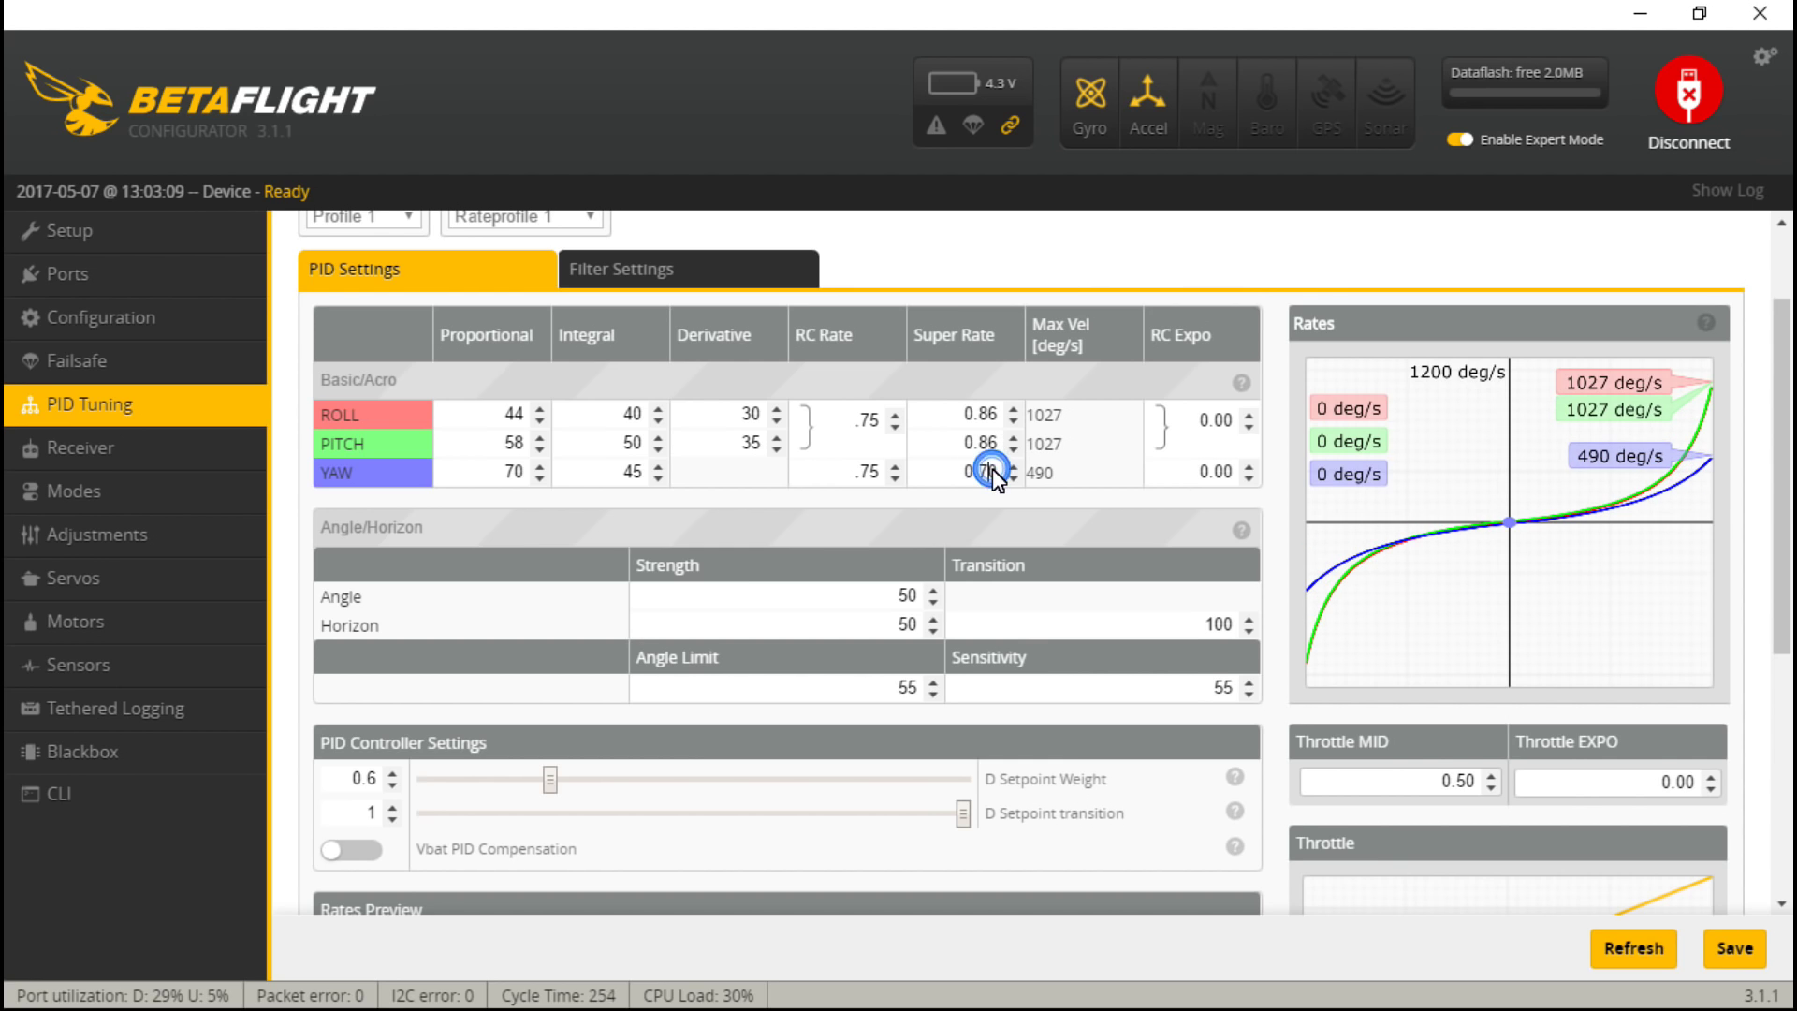
{"action": "key", "text": "BackSpace"}
{"action": "key", "text": "BackSpace"}
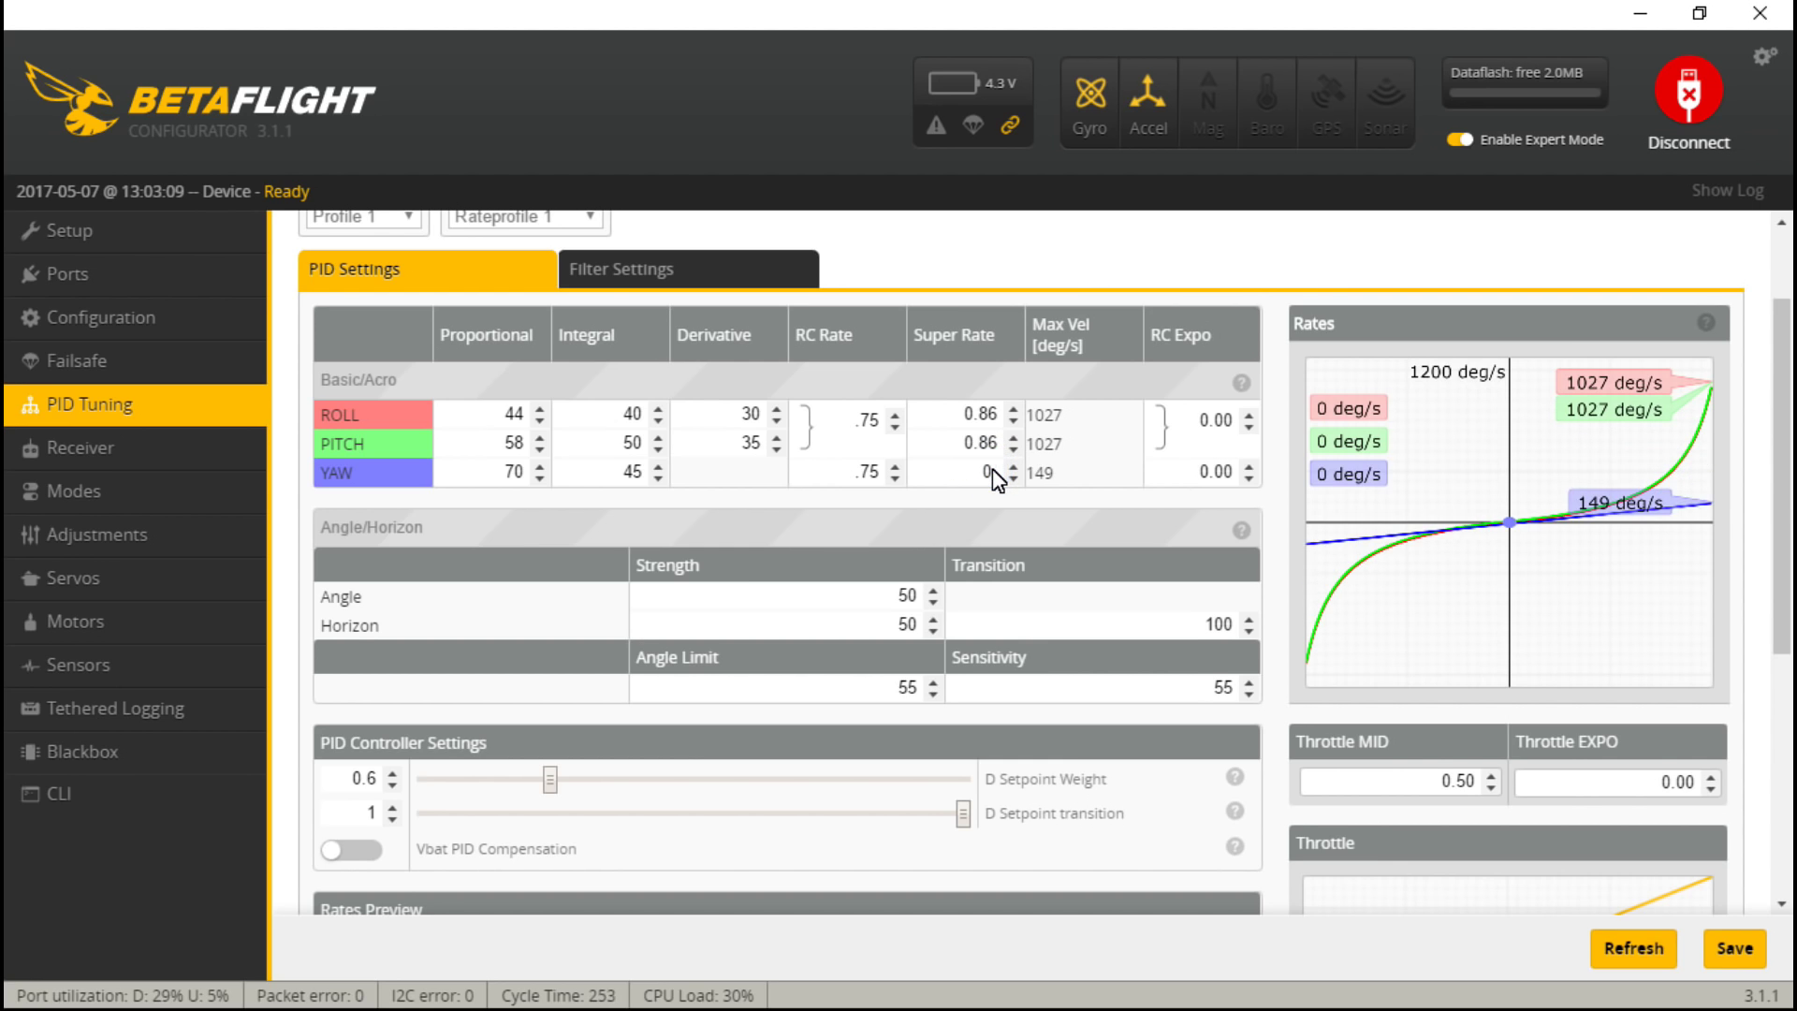
{"action": "type", "text": "82"}
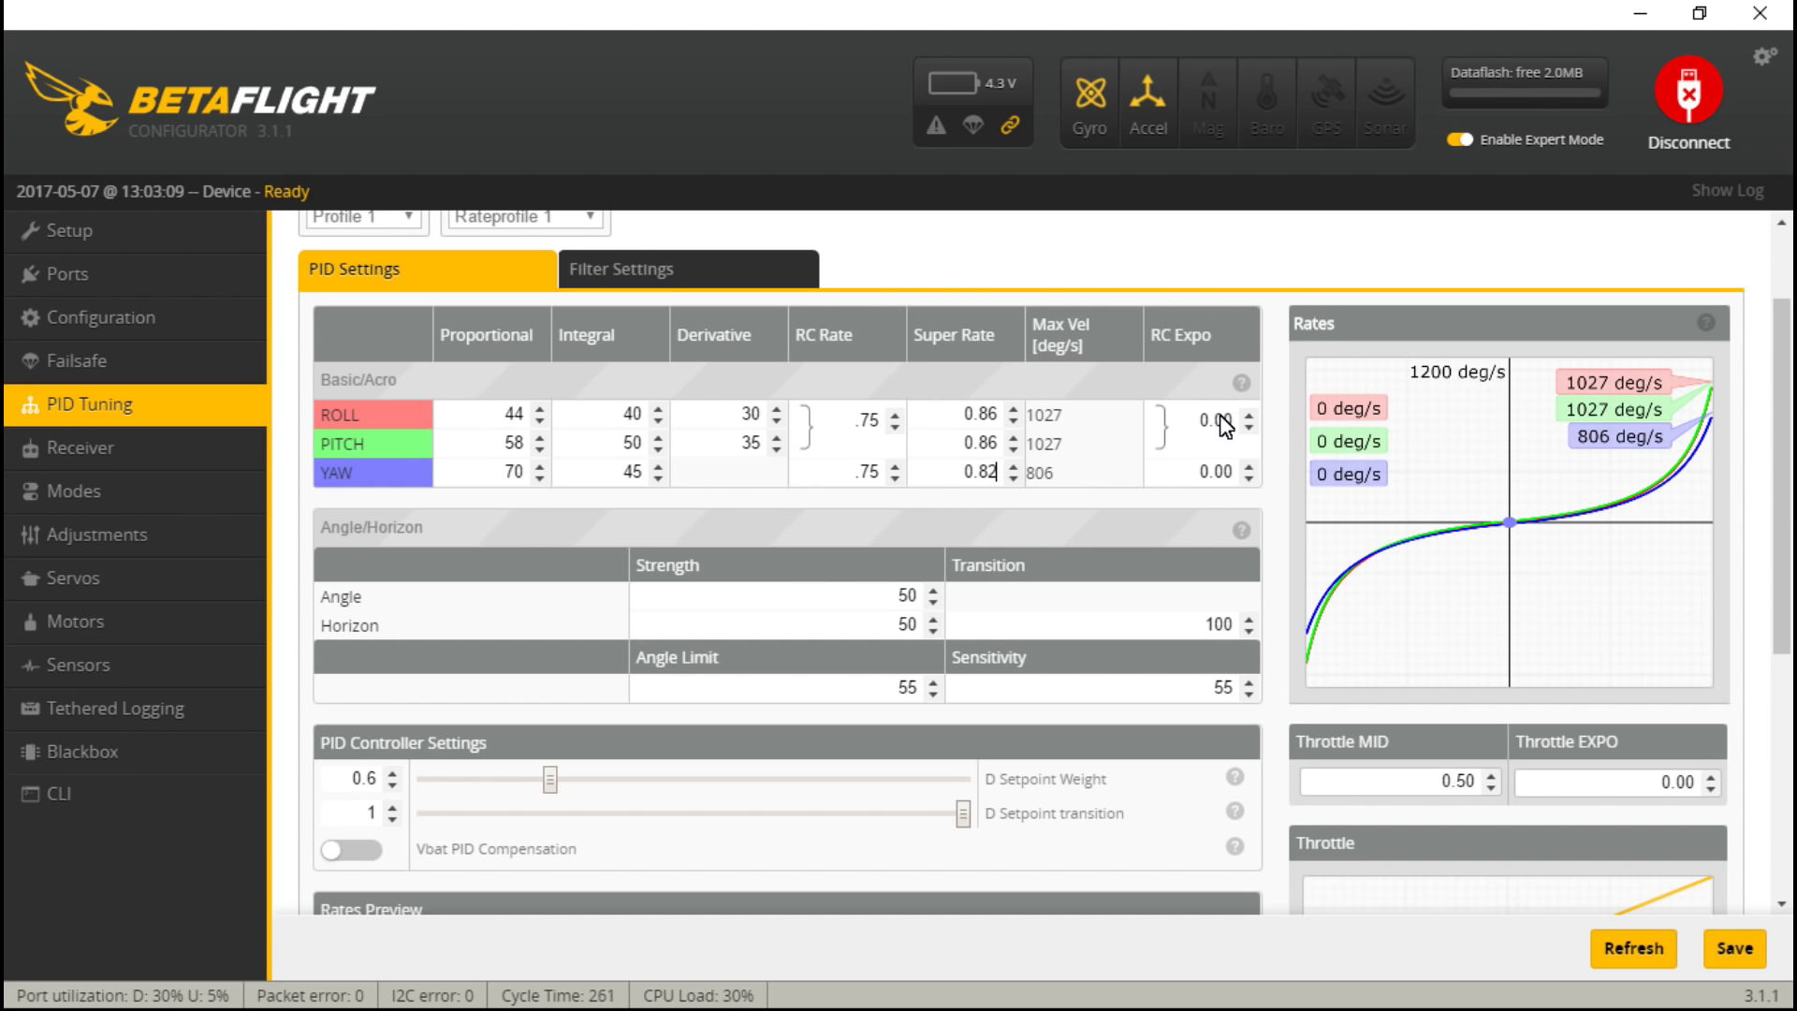
- Set the RC Expo to 0.30 for both roll/pitch and yaw
{"action": "left_click", "coordinate": [1224, 423]}
{"action": "key", "text": "BackSpace"}
{"action": "type", "text": "3"}
{"action": "left_click", "coordinate": [1222, 470]}
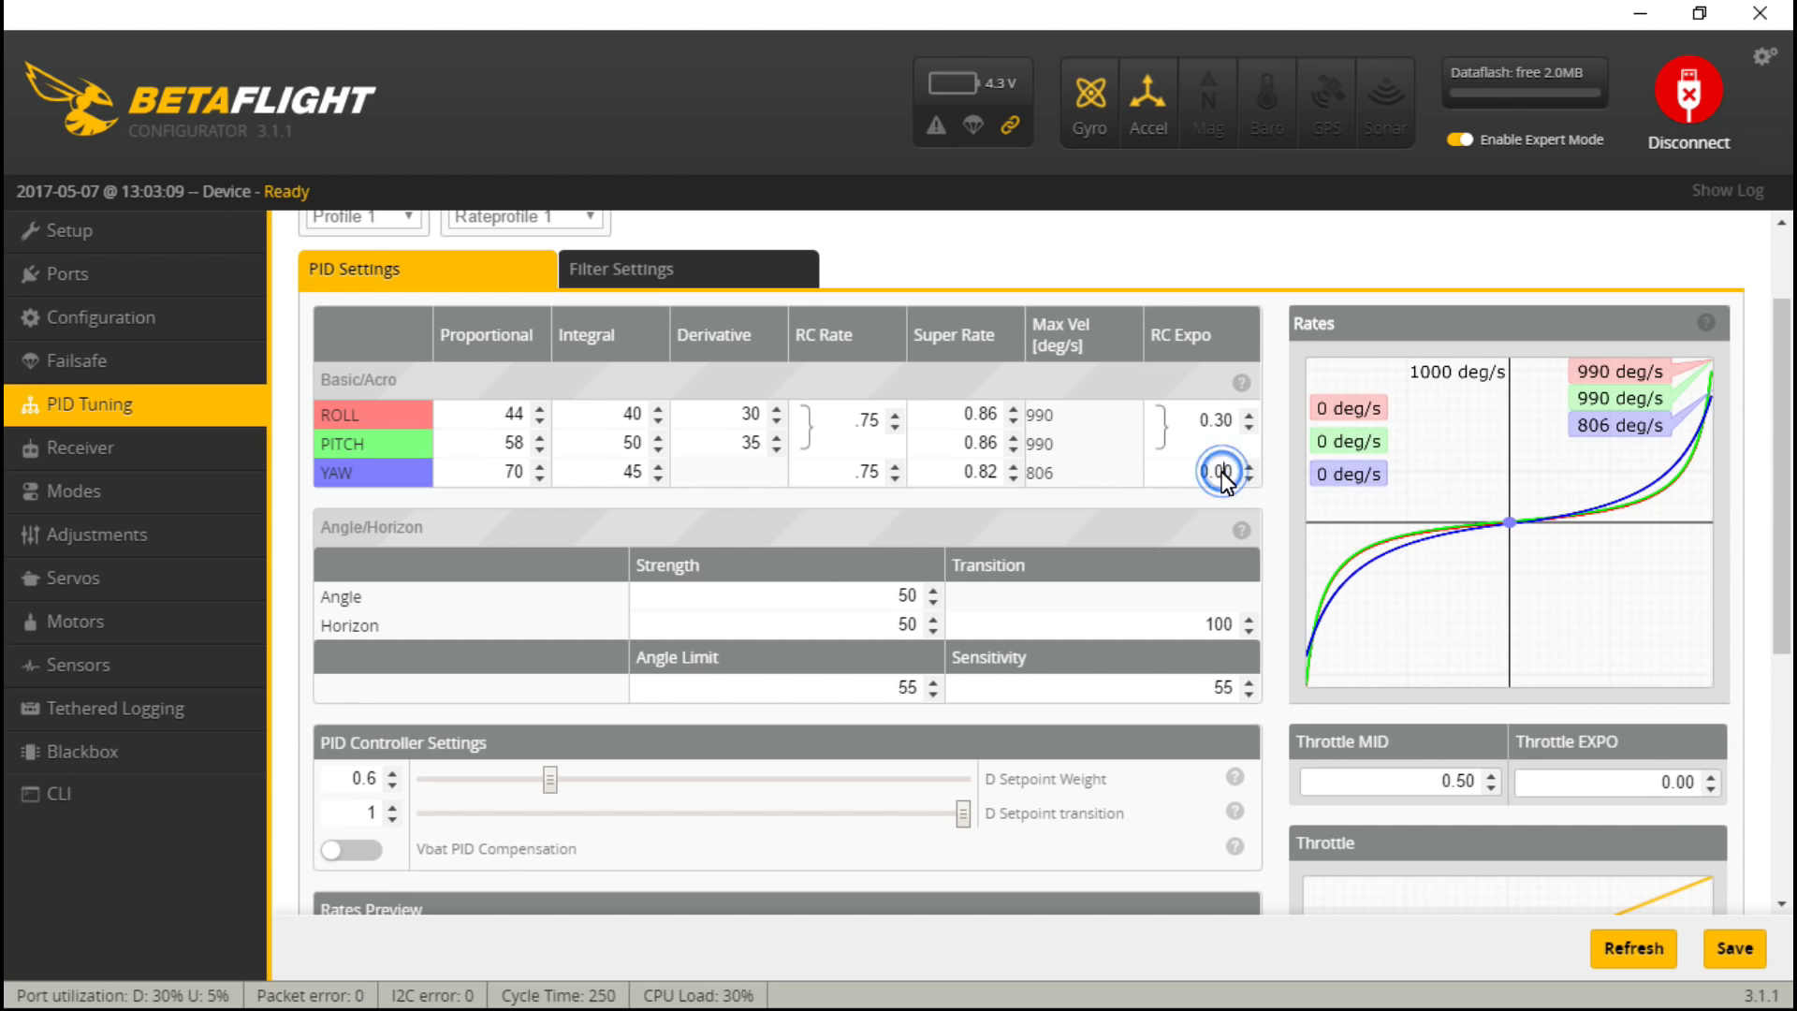
{"action": "key", "text": "BackSpace"}
{"action": "type", "text": "3"}
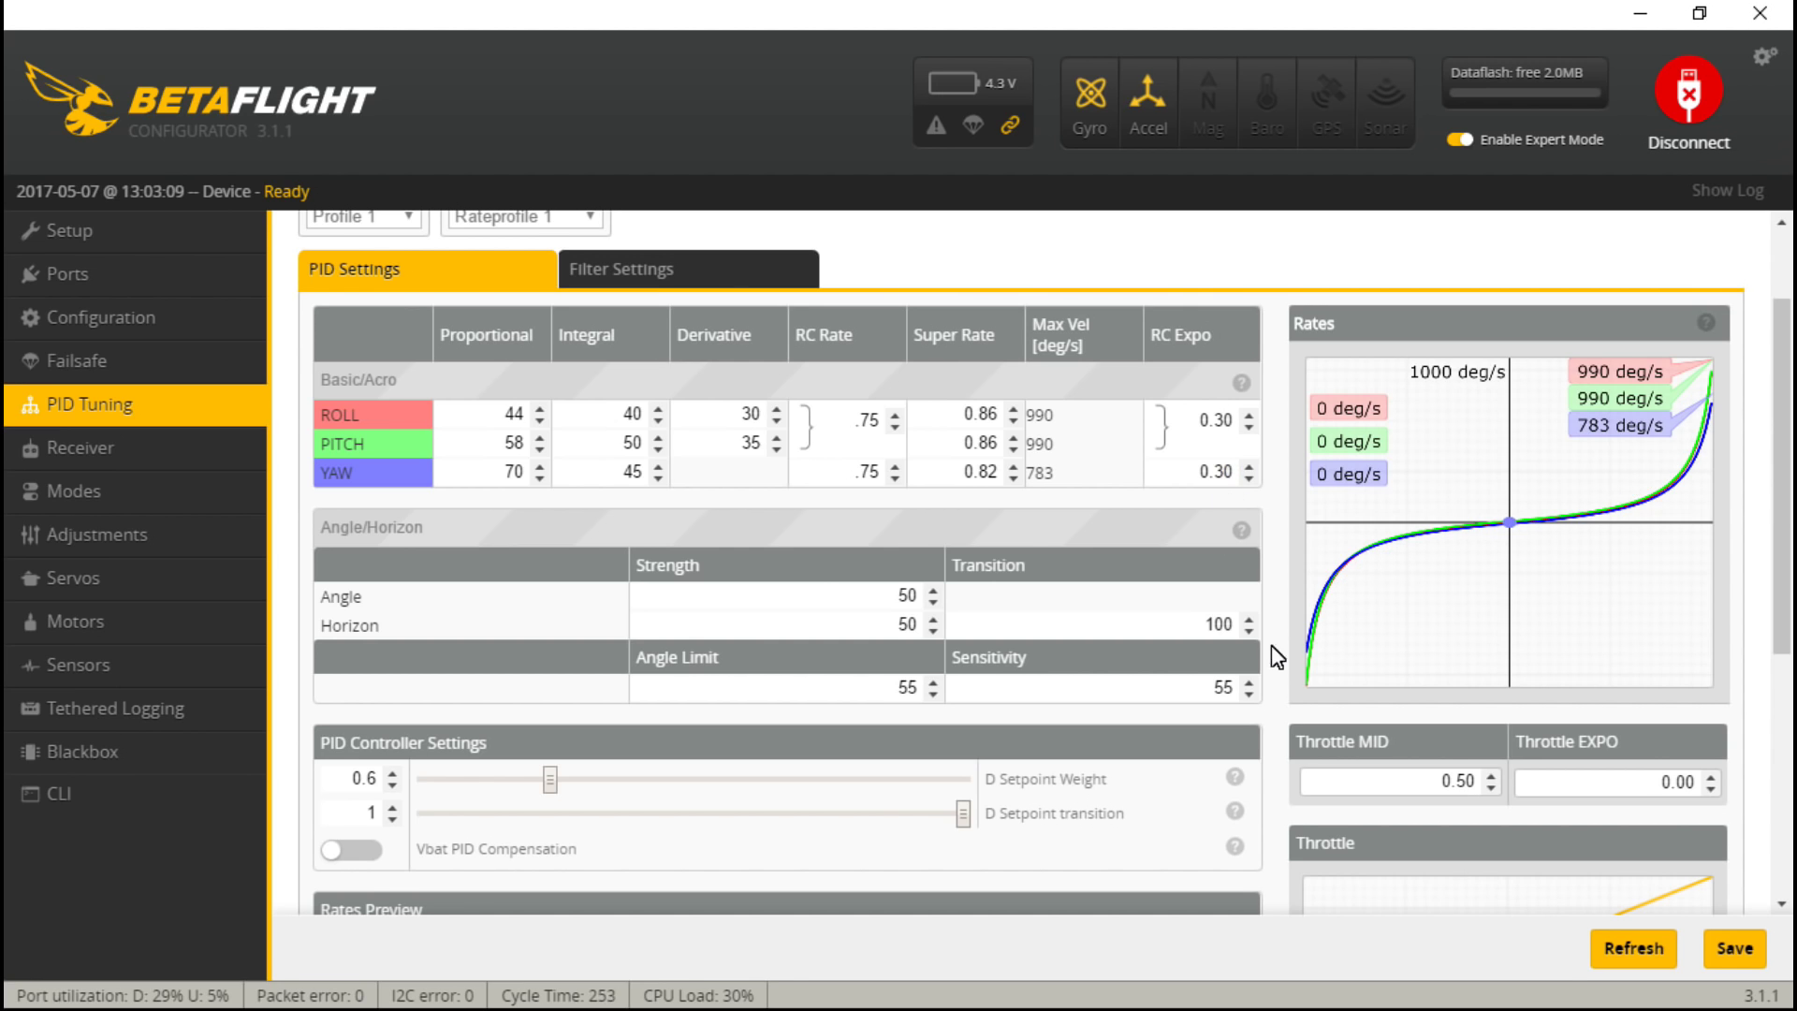
- Set Throttle MID to 0.40 and Throttle EXPO to 0.30, and save the PID tuning settings
{"action": "left_click", "coordinate": [1463, 779]}
{"action": "key", "text": "BackSpace"}
{"action": "type", "text": "4"}
{"action": "type", "text": "3"}
{"action": "scroll", "coordinate": [1269, 725], "scroll_direction": "down", "scroll_amount": 3}
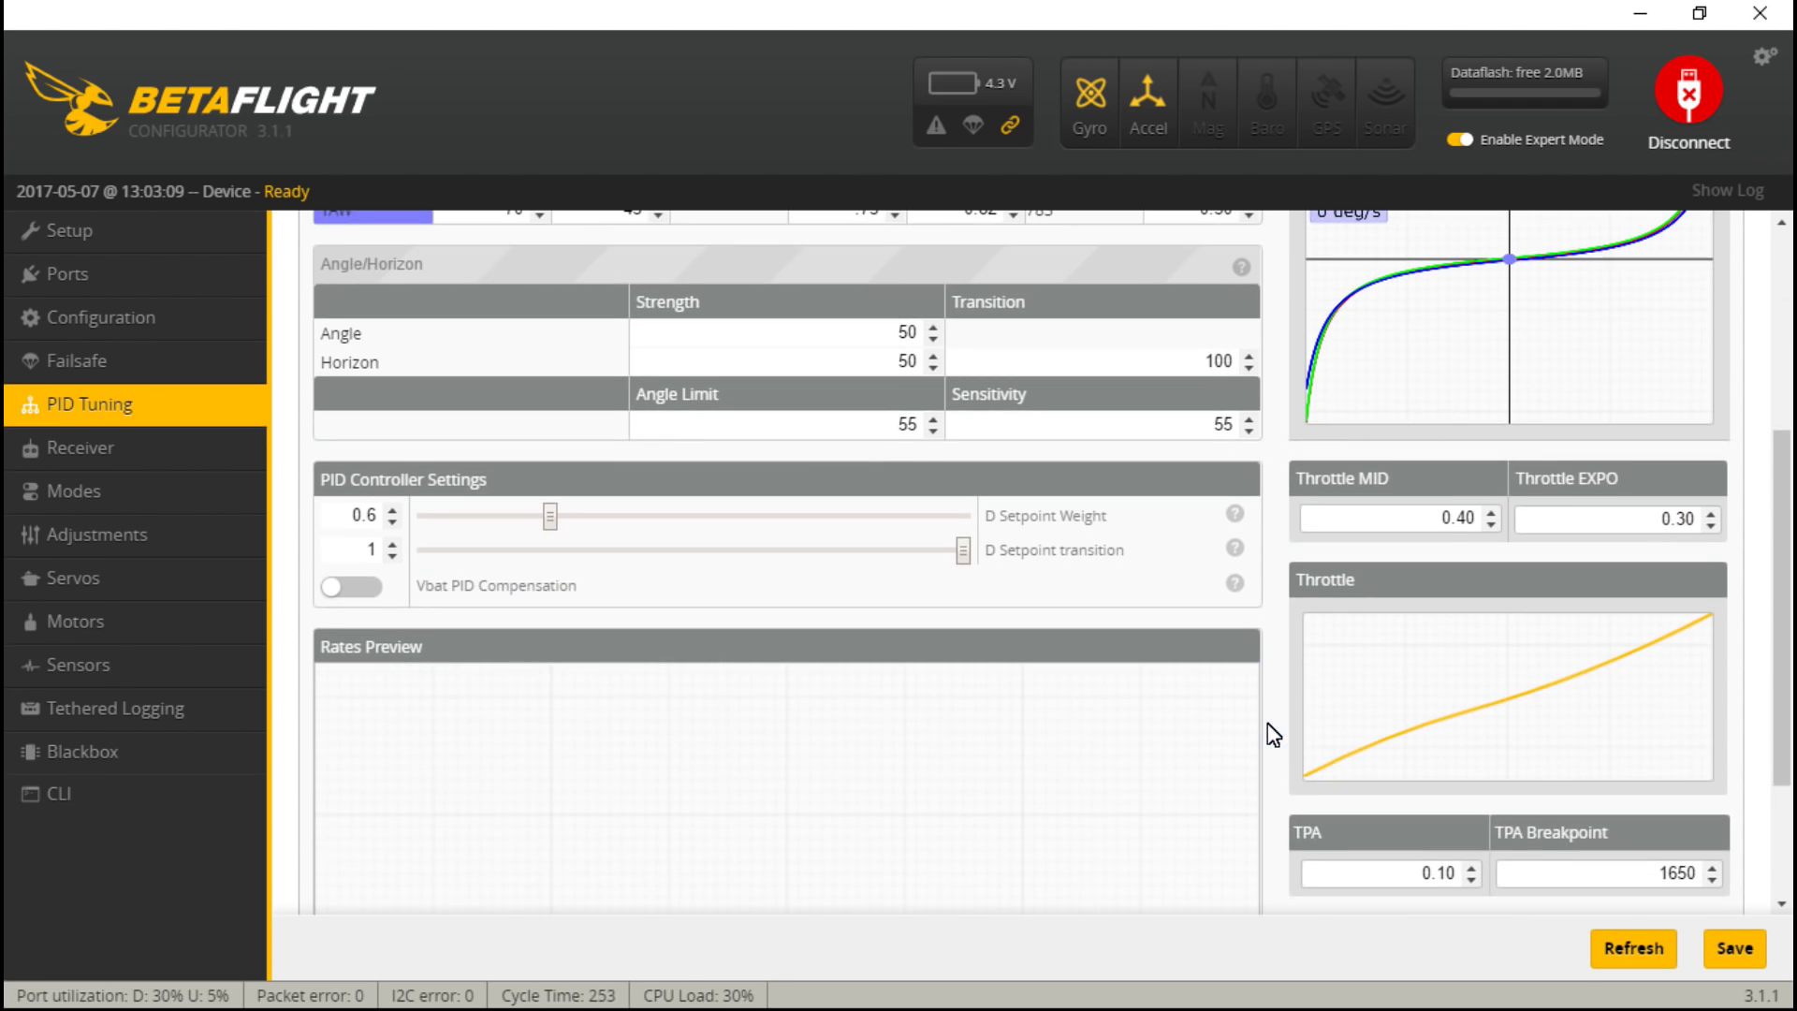
{"action": "left_click", "coordinate": [1726, 953]}
- Review the receiver settings, and add an ARM mode range from 1875 to 2100 on AUX 1
{"action": "left_click", "coordinate": [125, 445]}
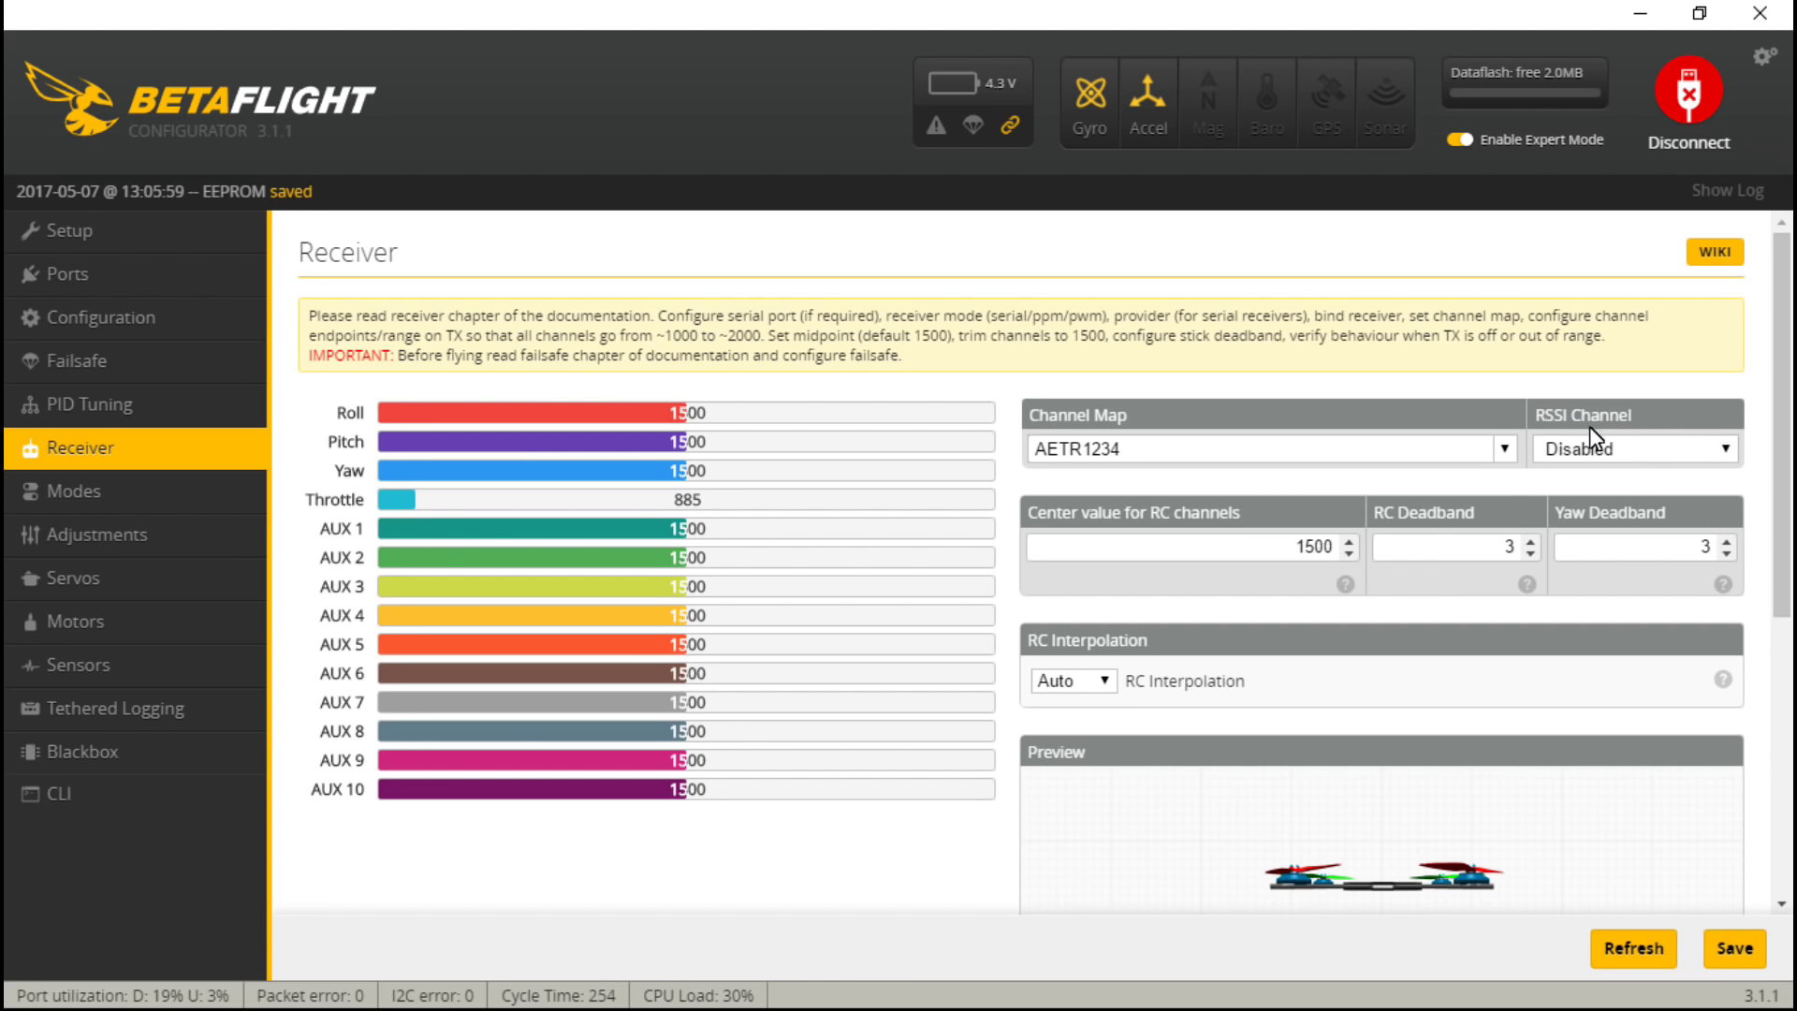
{"action": "left_click", "coordinate": [58, 497]}
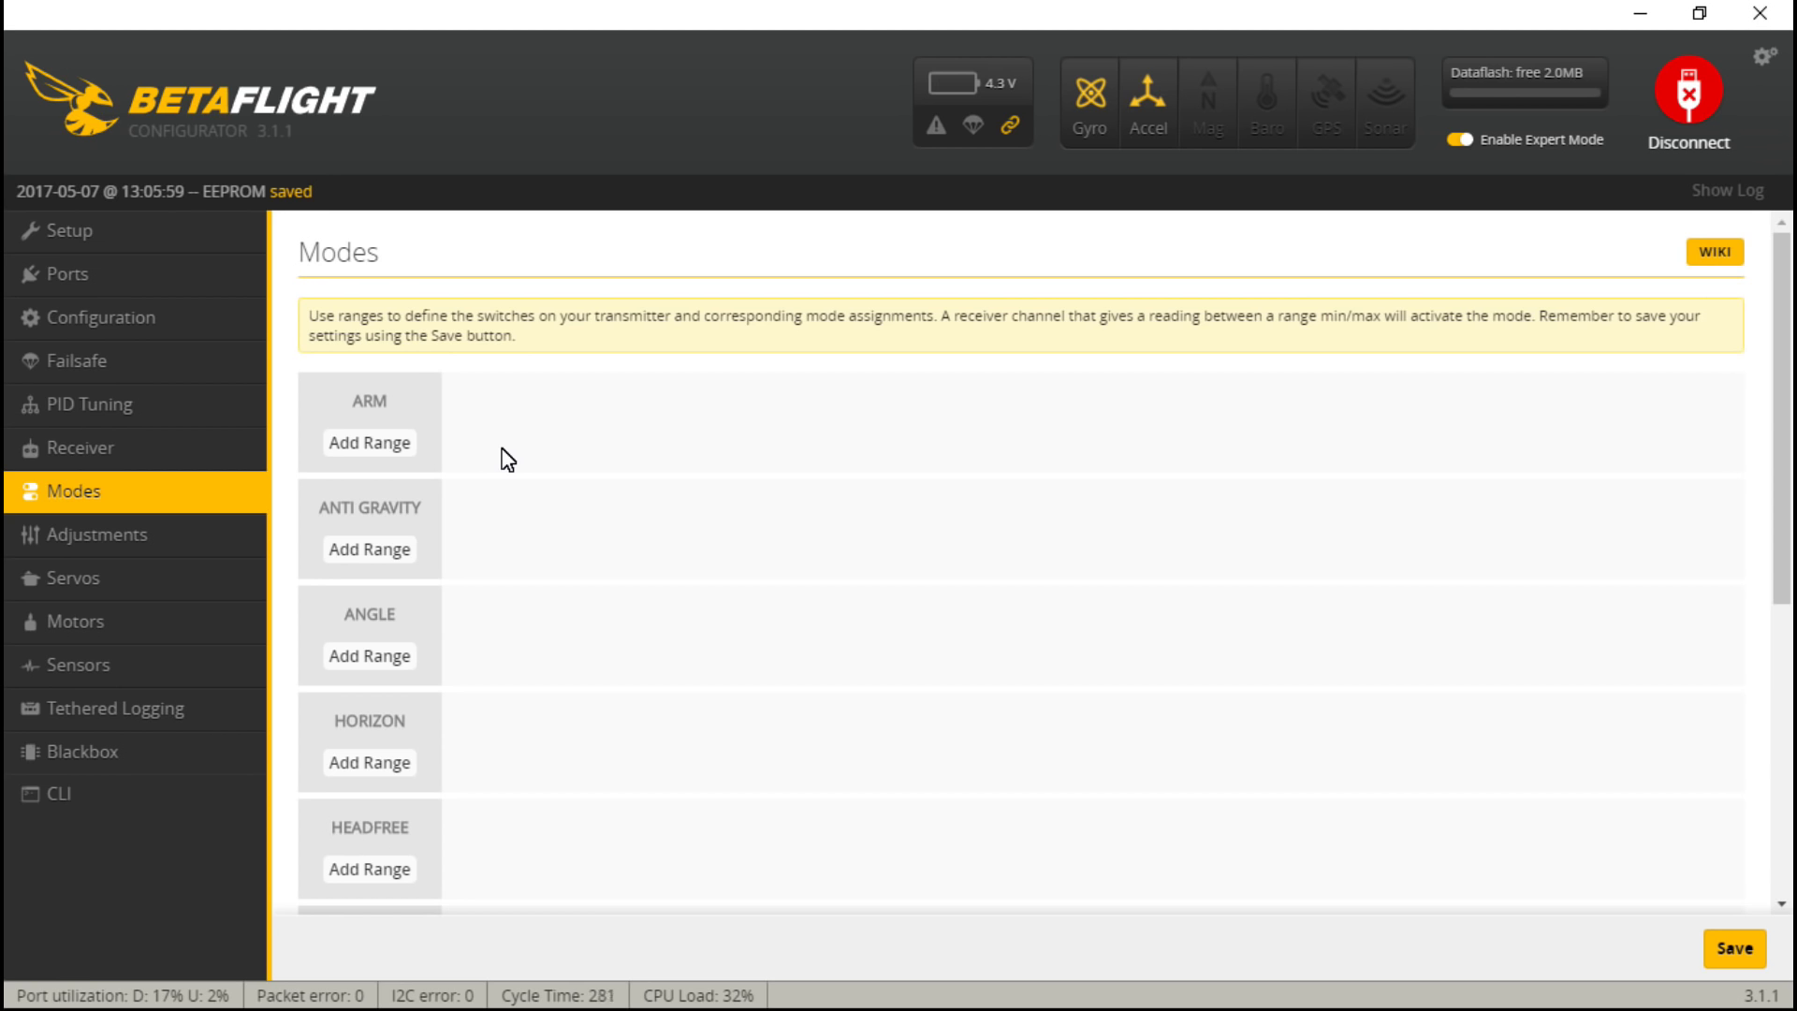
{"action": "left_click", "coordinate": [372, 448]}
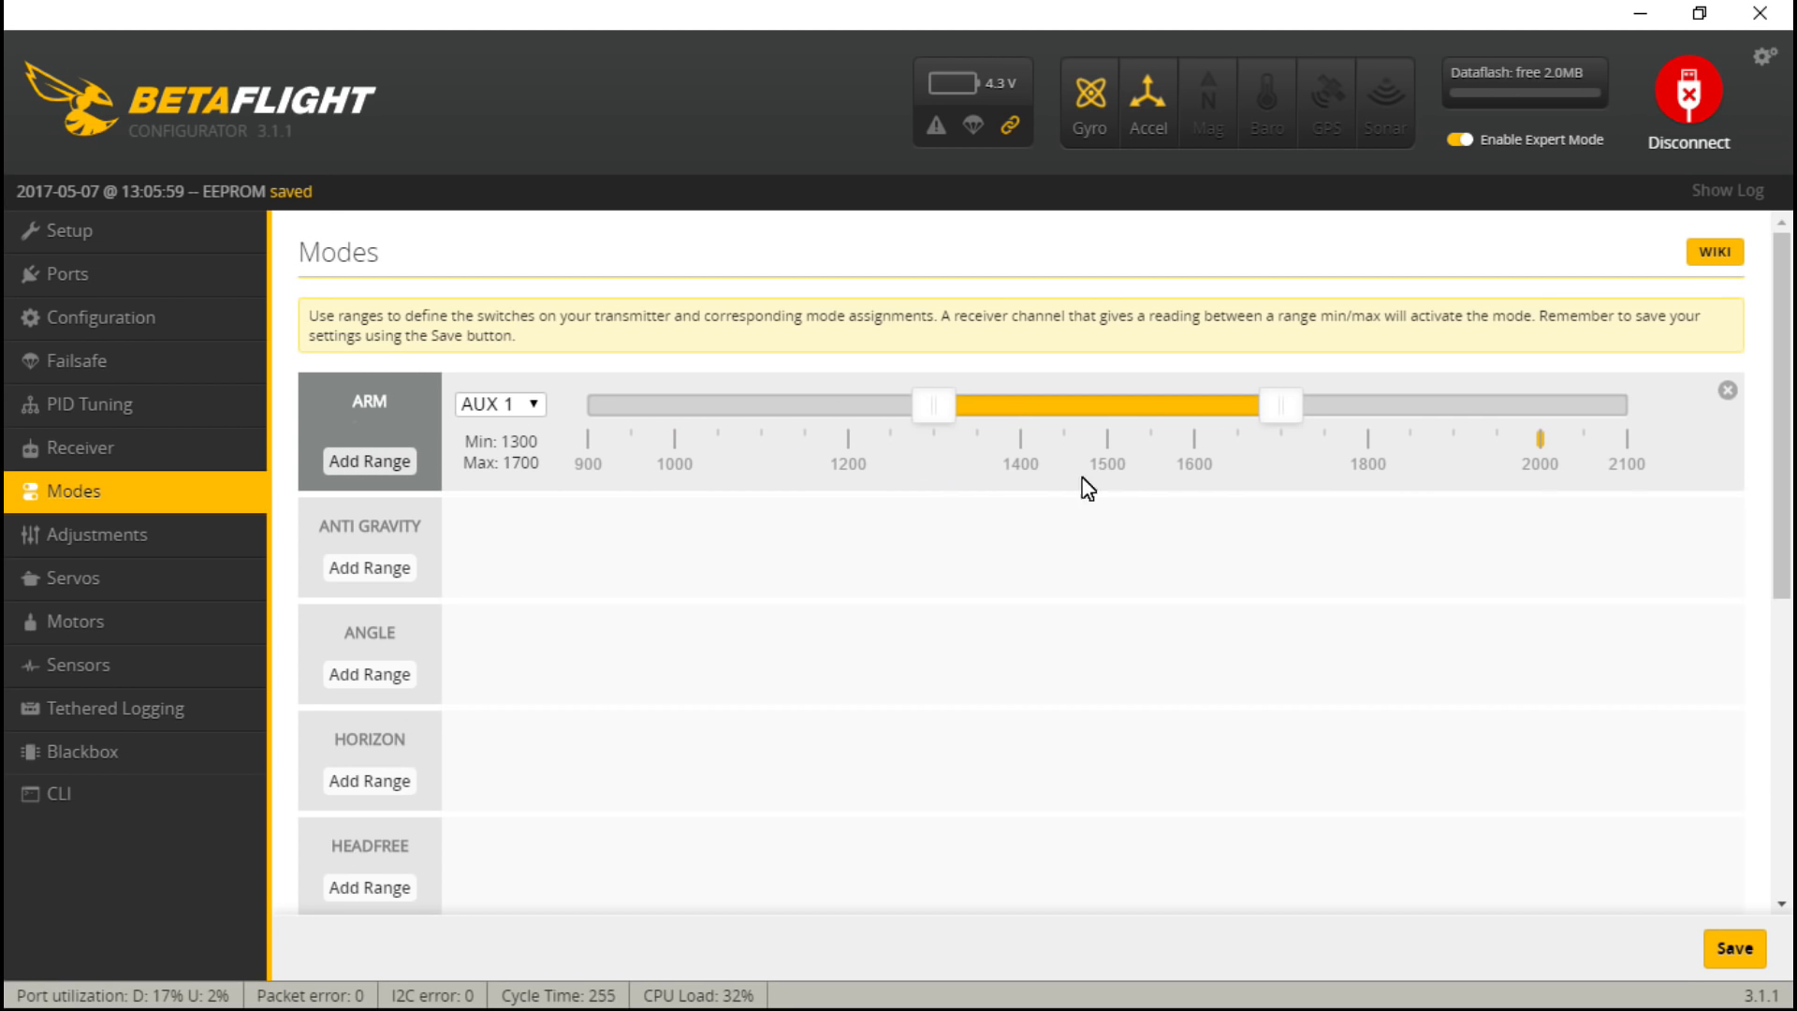
{"action": "left_click", "coordinate": [1135, 406]}
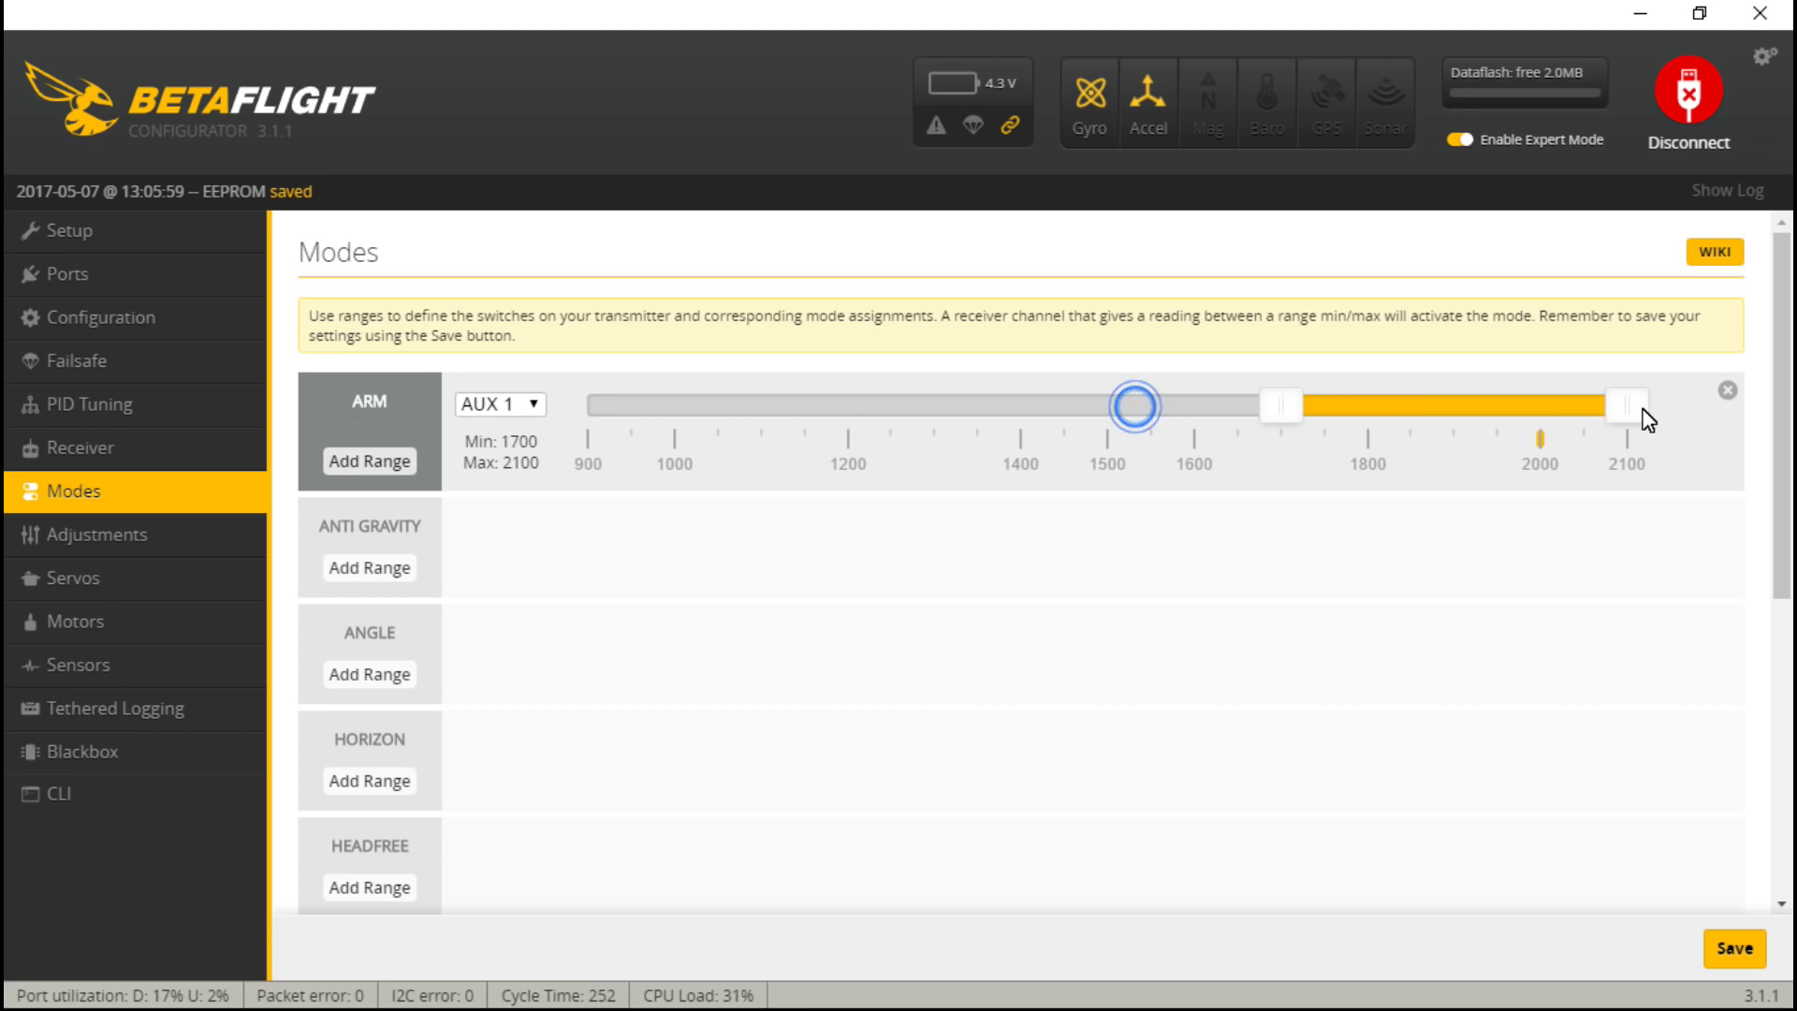
{"action": "left_click_drag", "start_coordinate": [1280, 406], "coordinate": [1435, 417]}
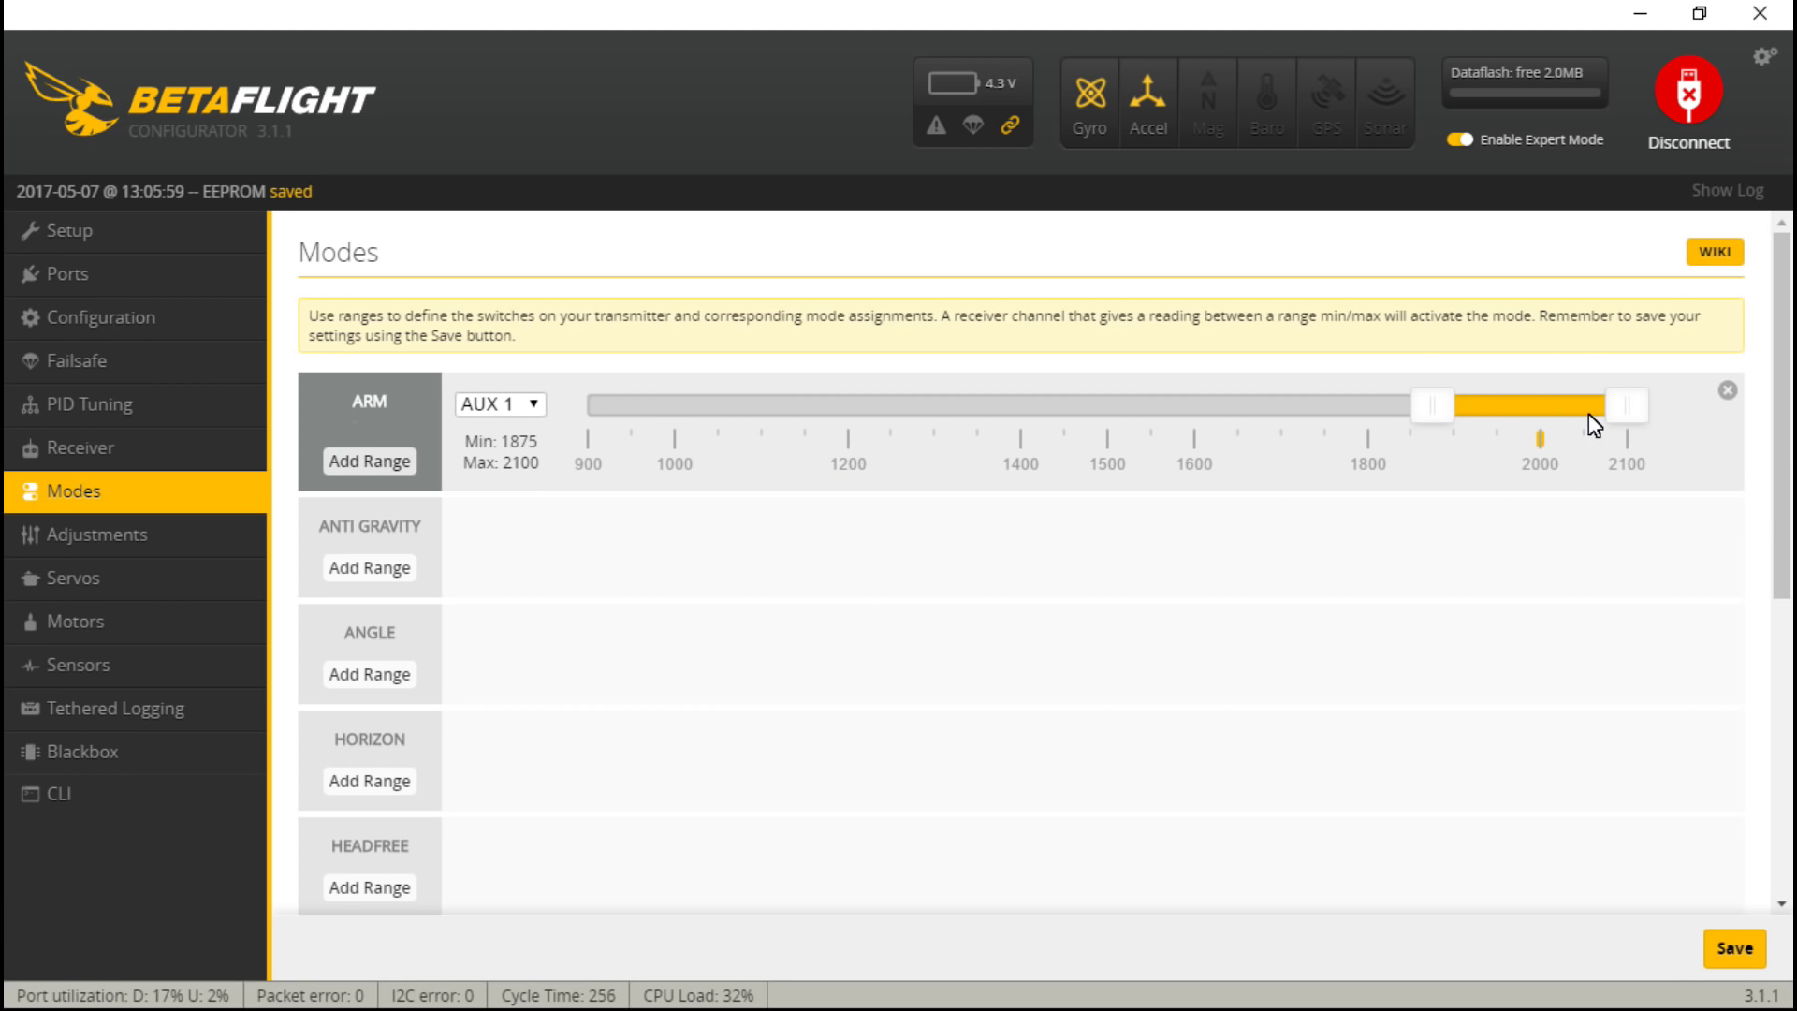
- Add an ANTI GRAVITY mode range on AUX 1 covering the full span from 900 to 2100
{"action": "left_click", "coordinate": [372, 569]}
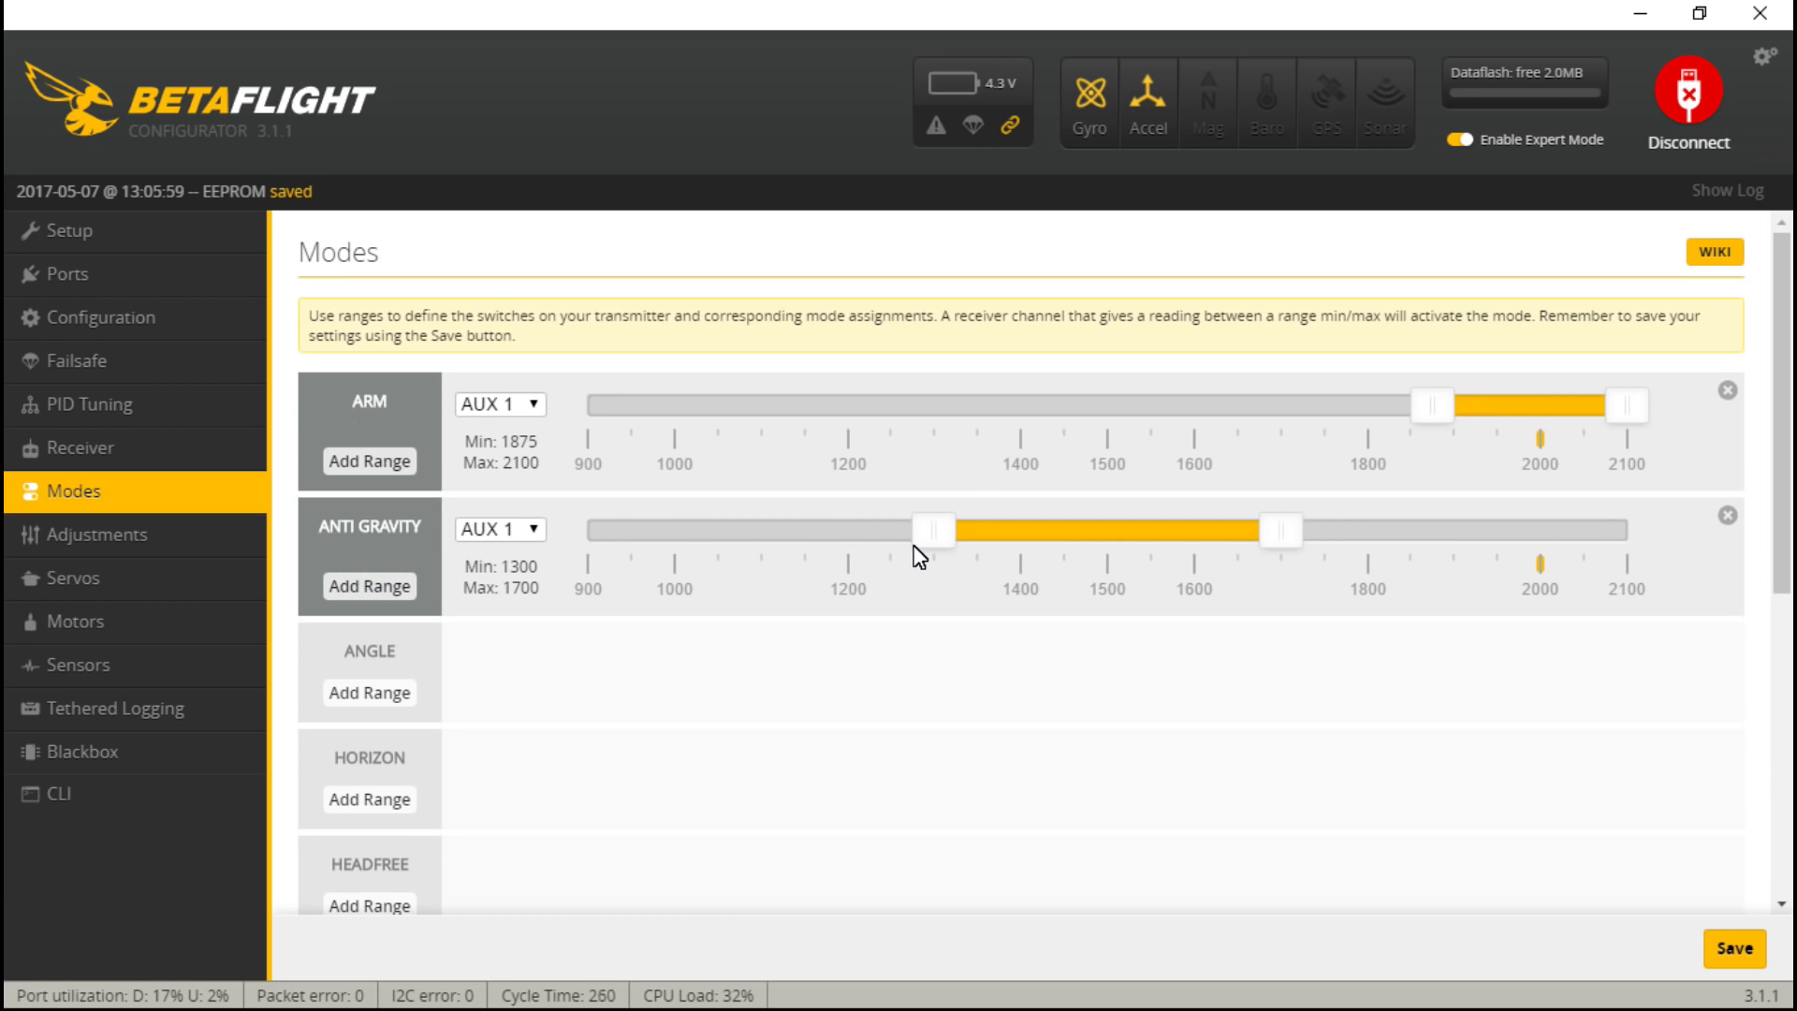
{"action": "left_click_drag", "start_coordinate": [940, 541], "coordinate": [533, 545]}
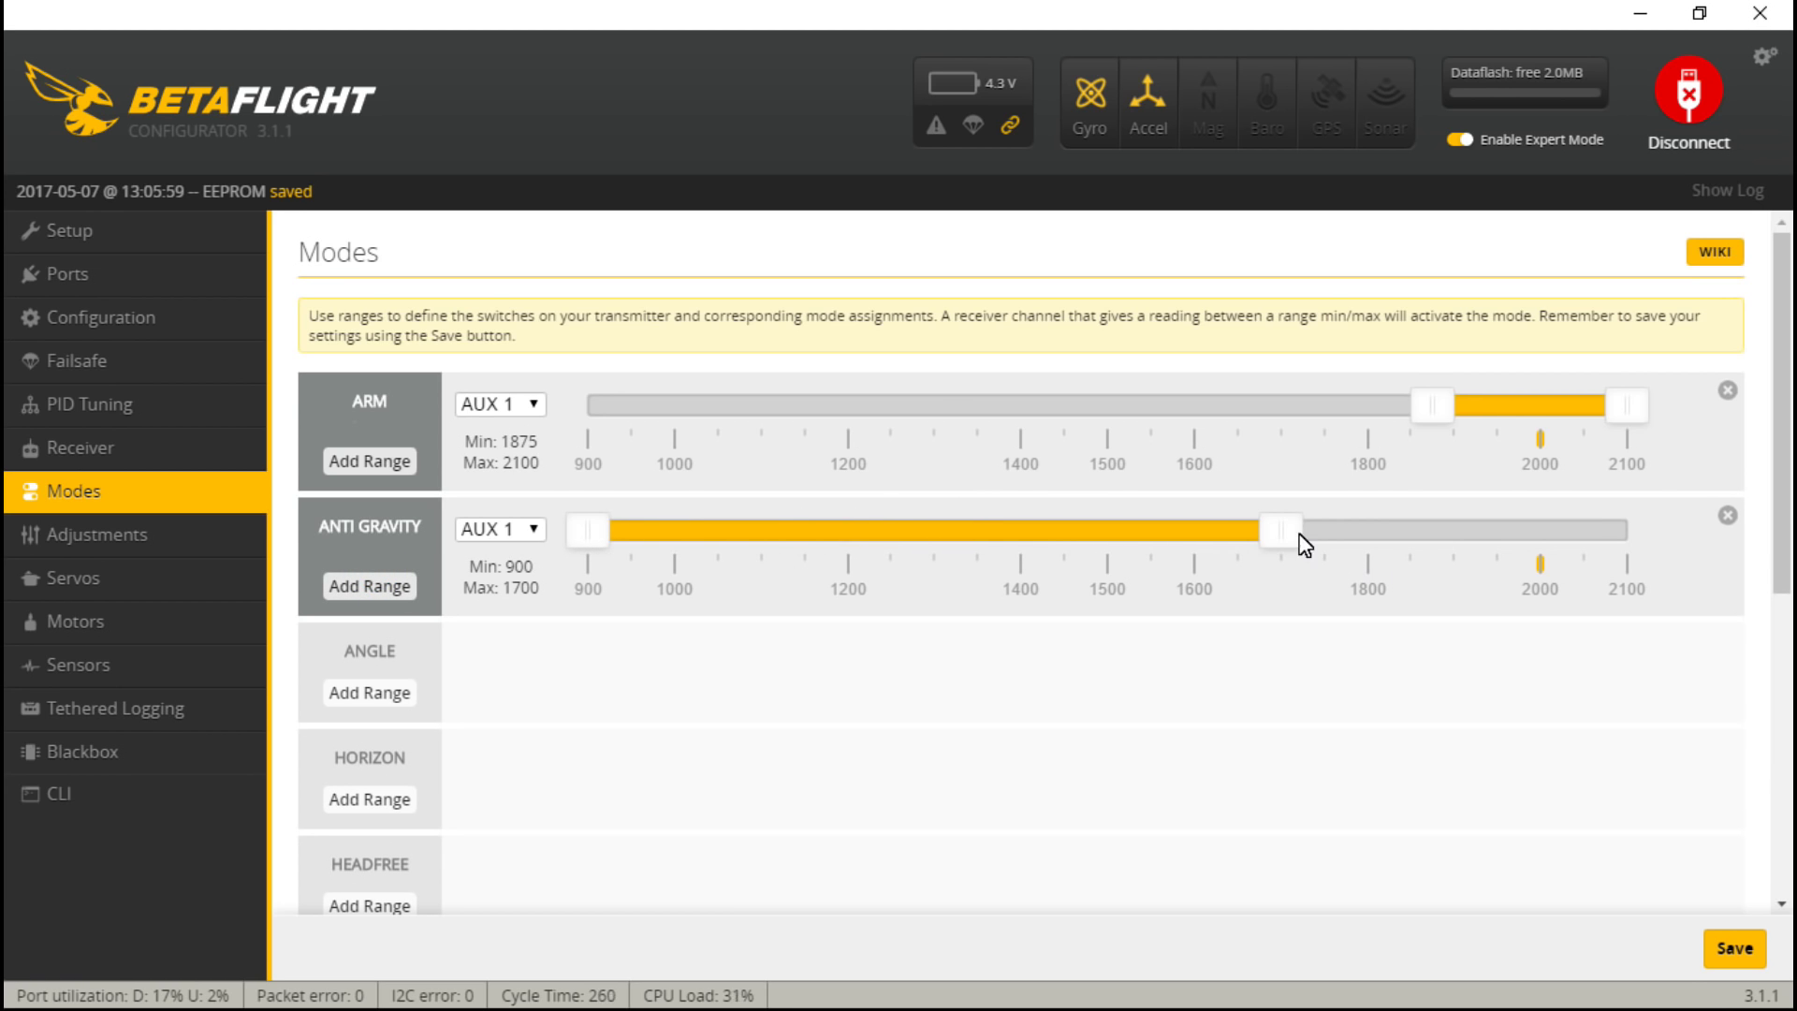
{"action": "left_click_drag", "start_coordinate": [1291, 530], "coordinate": [1627, 530]}
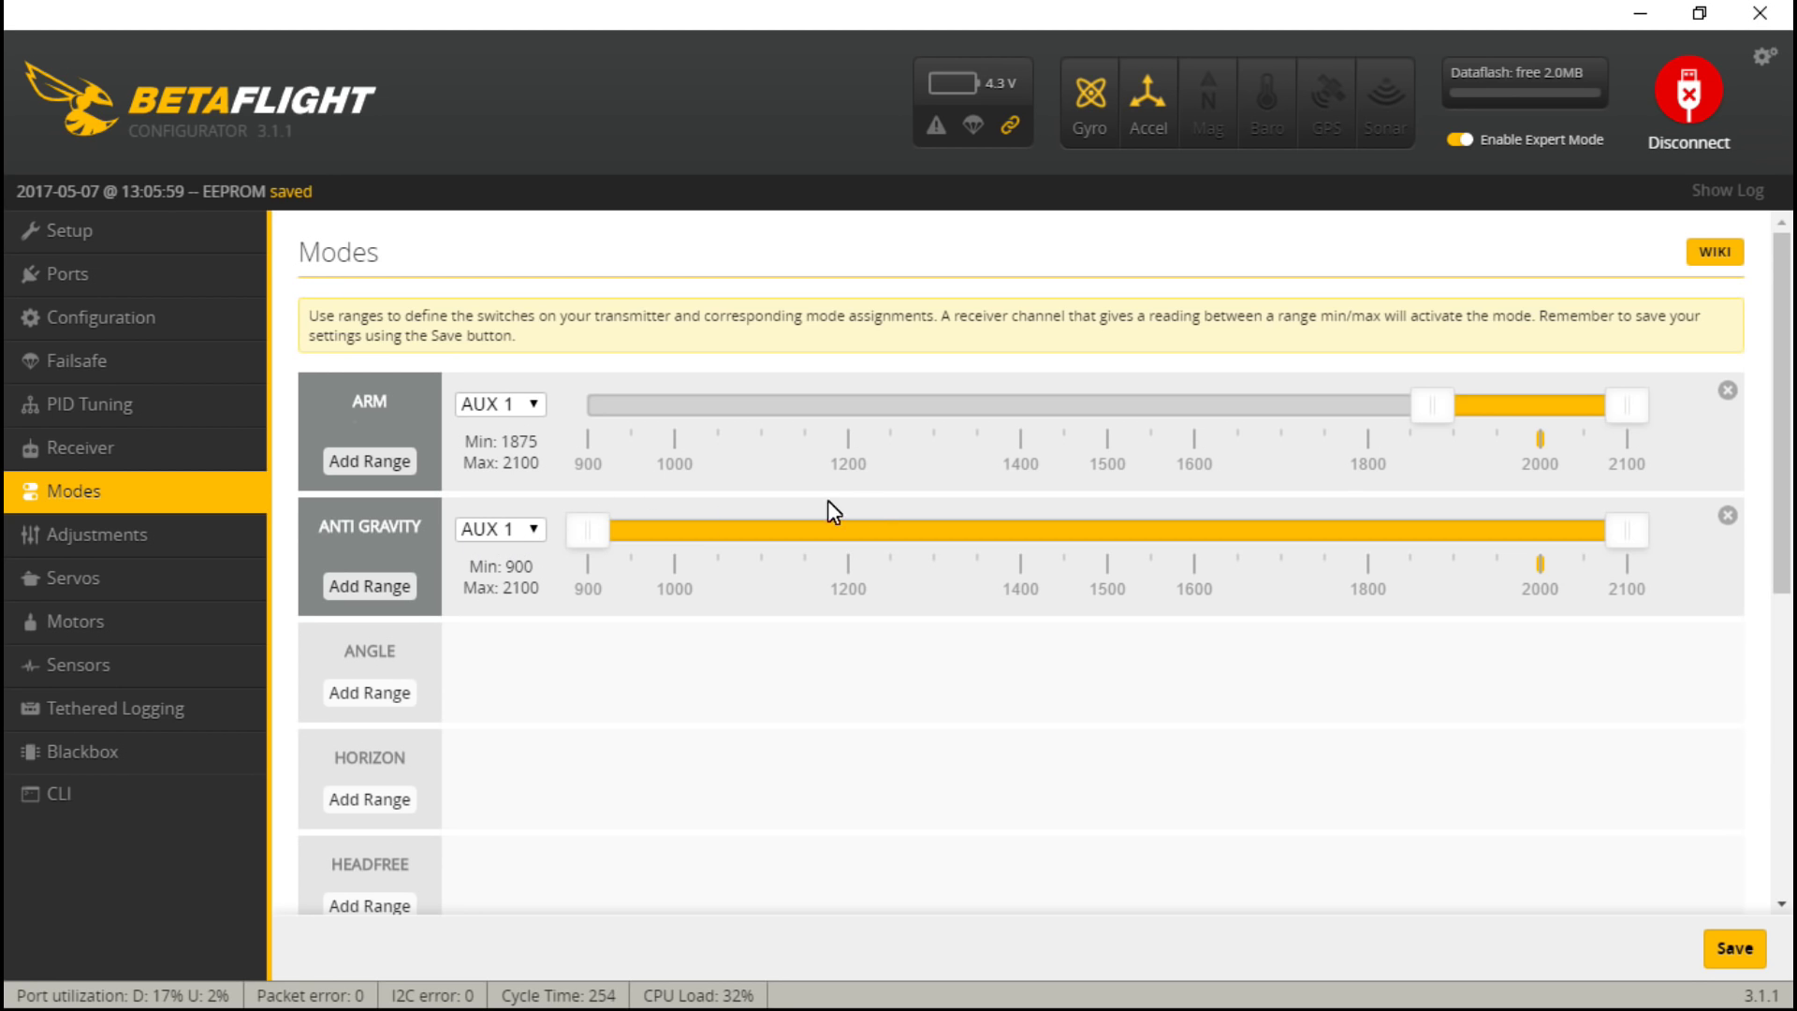
{"action": "scroll", "coordinate": [694, 604], "scroll_direction": "down", "scroll_amount": 2}
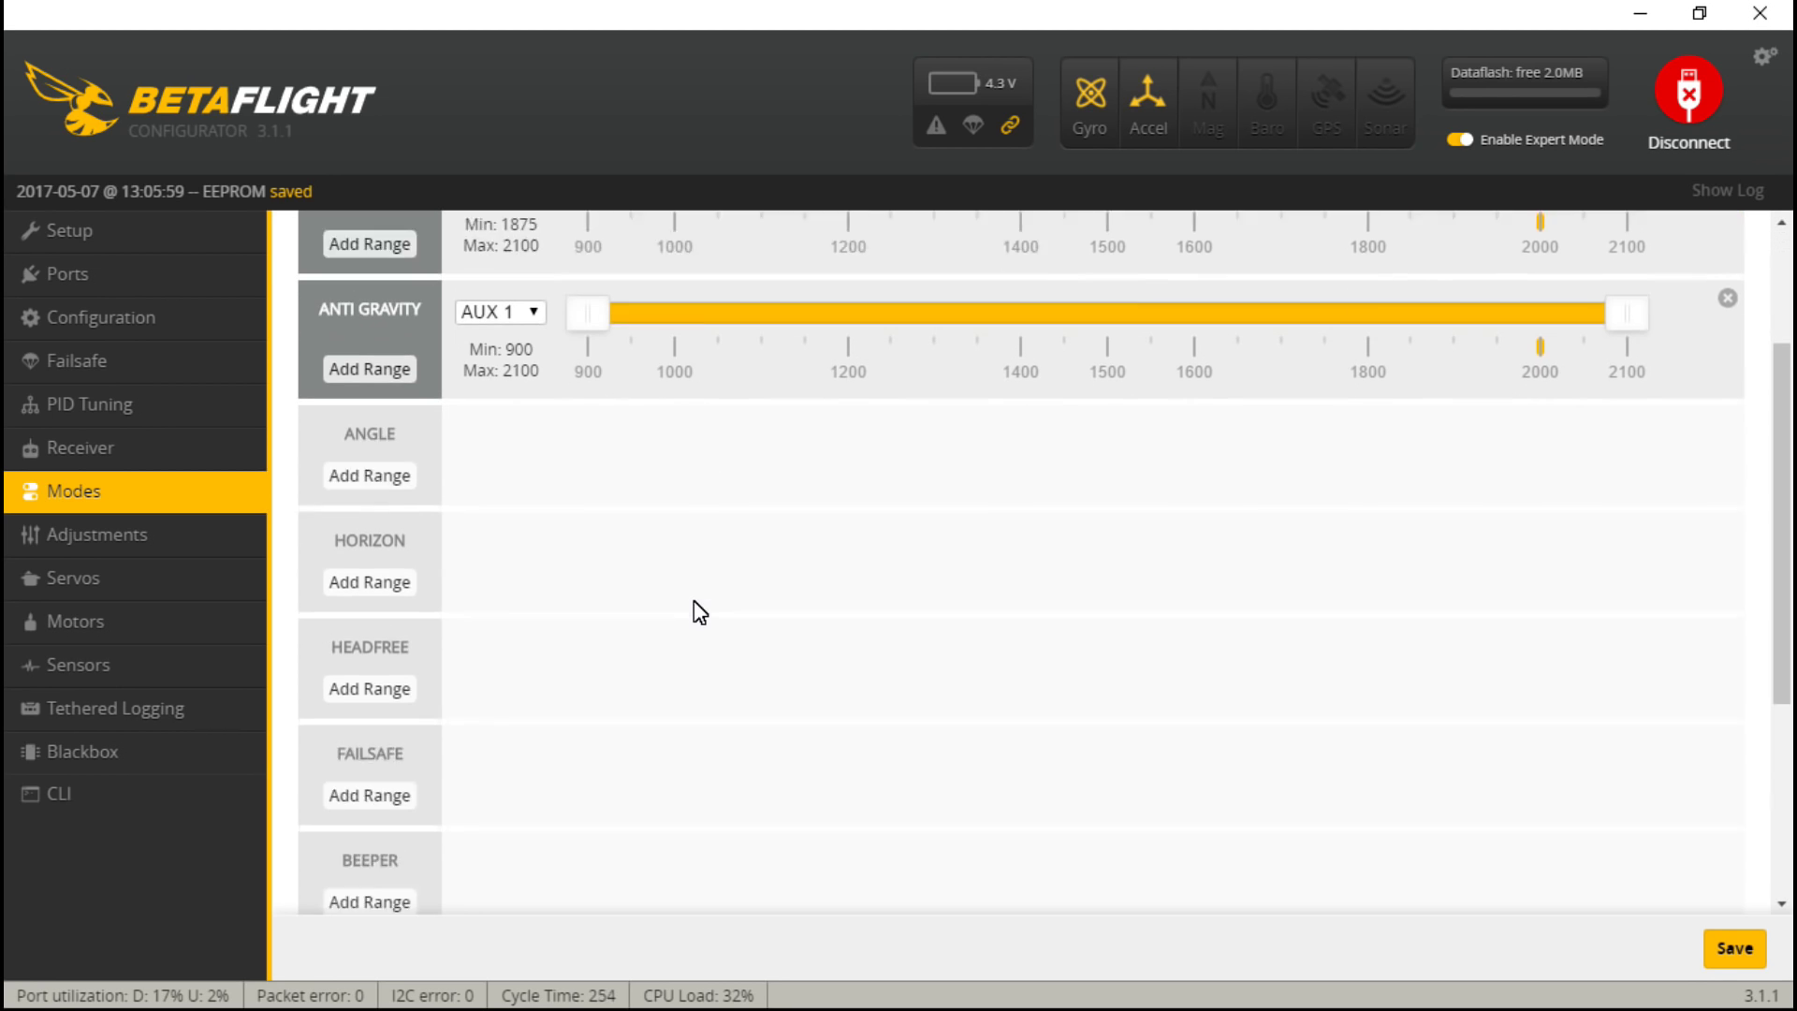
{"action": "left_click", "coordinate": [365, 432]}
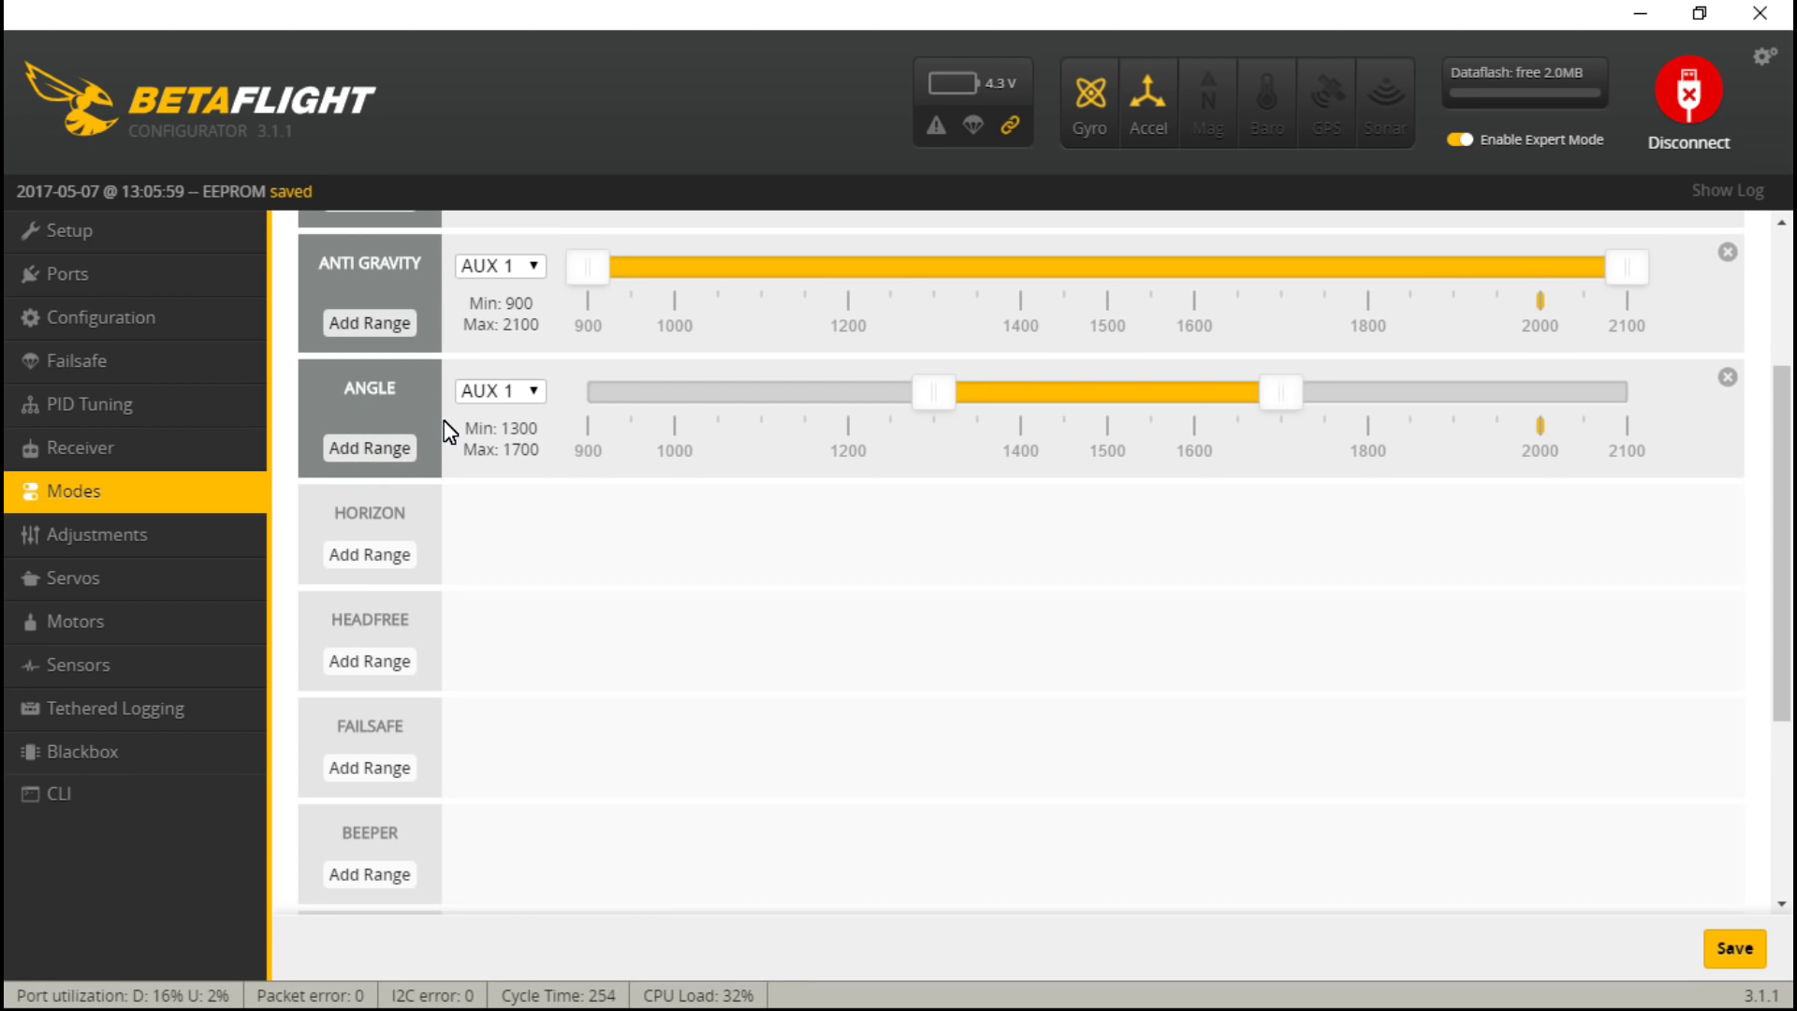
{"action": "left_click", "coordinate": [532, 389]}
{"action": "left_click", "coordinate": [519, 438]}
{"action": "left_click_drag", "start_coordinate": [999, 397], "coordinate": [636, 406]}
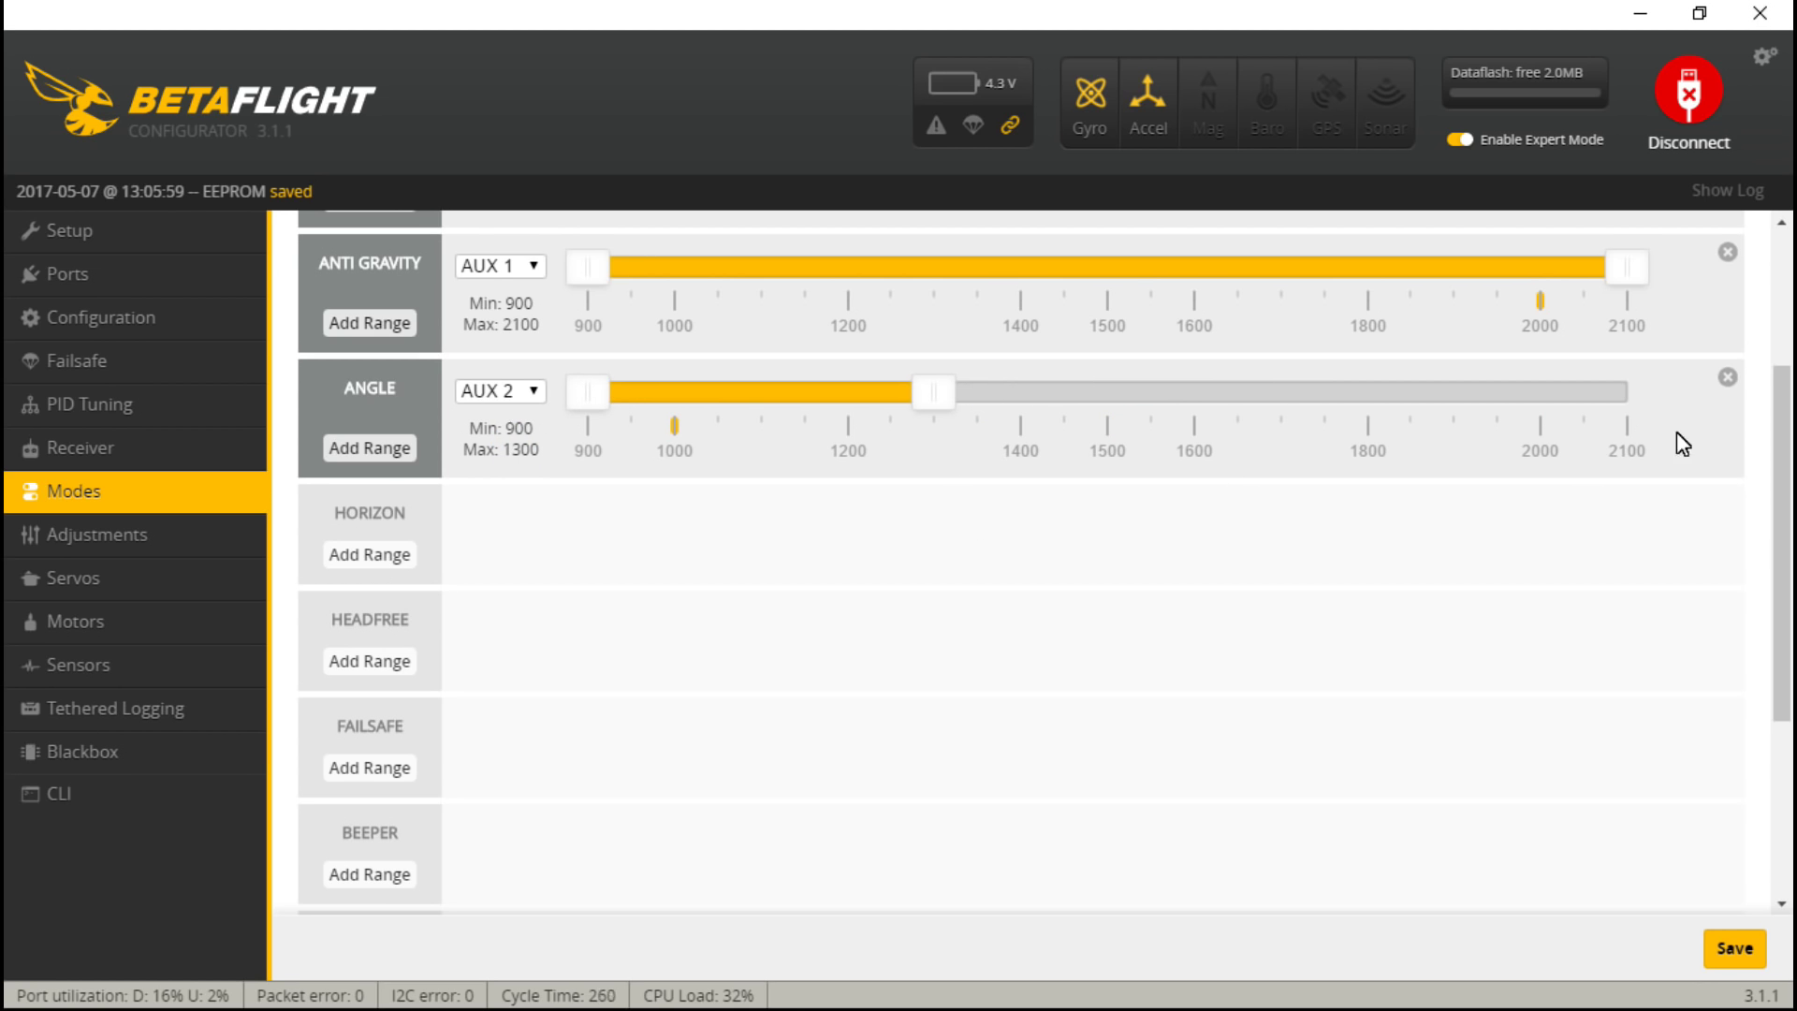
{"action": "left_click", "coordinate": [1728, 376]}
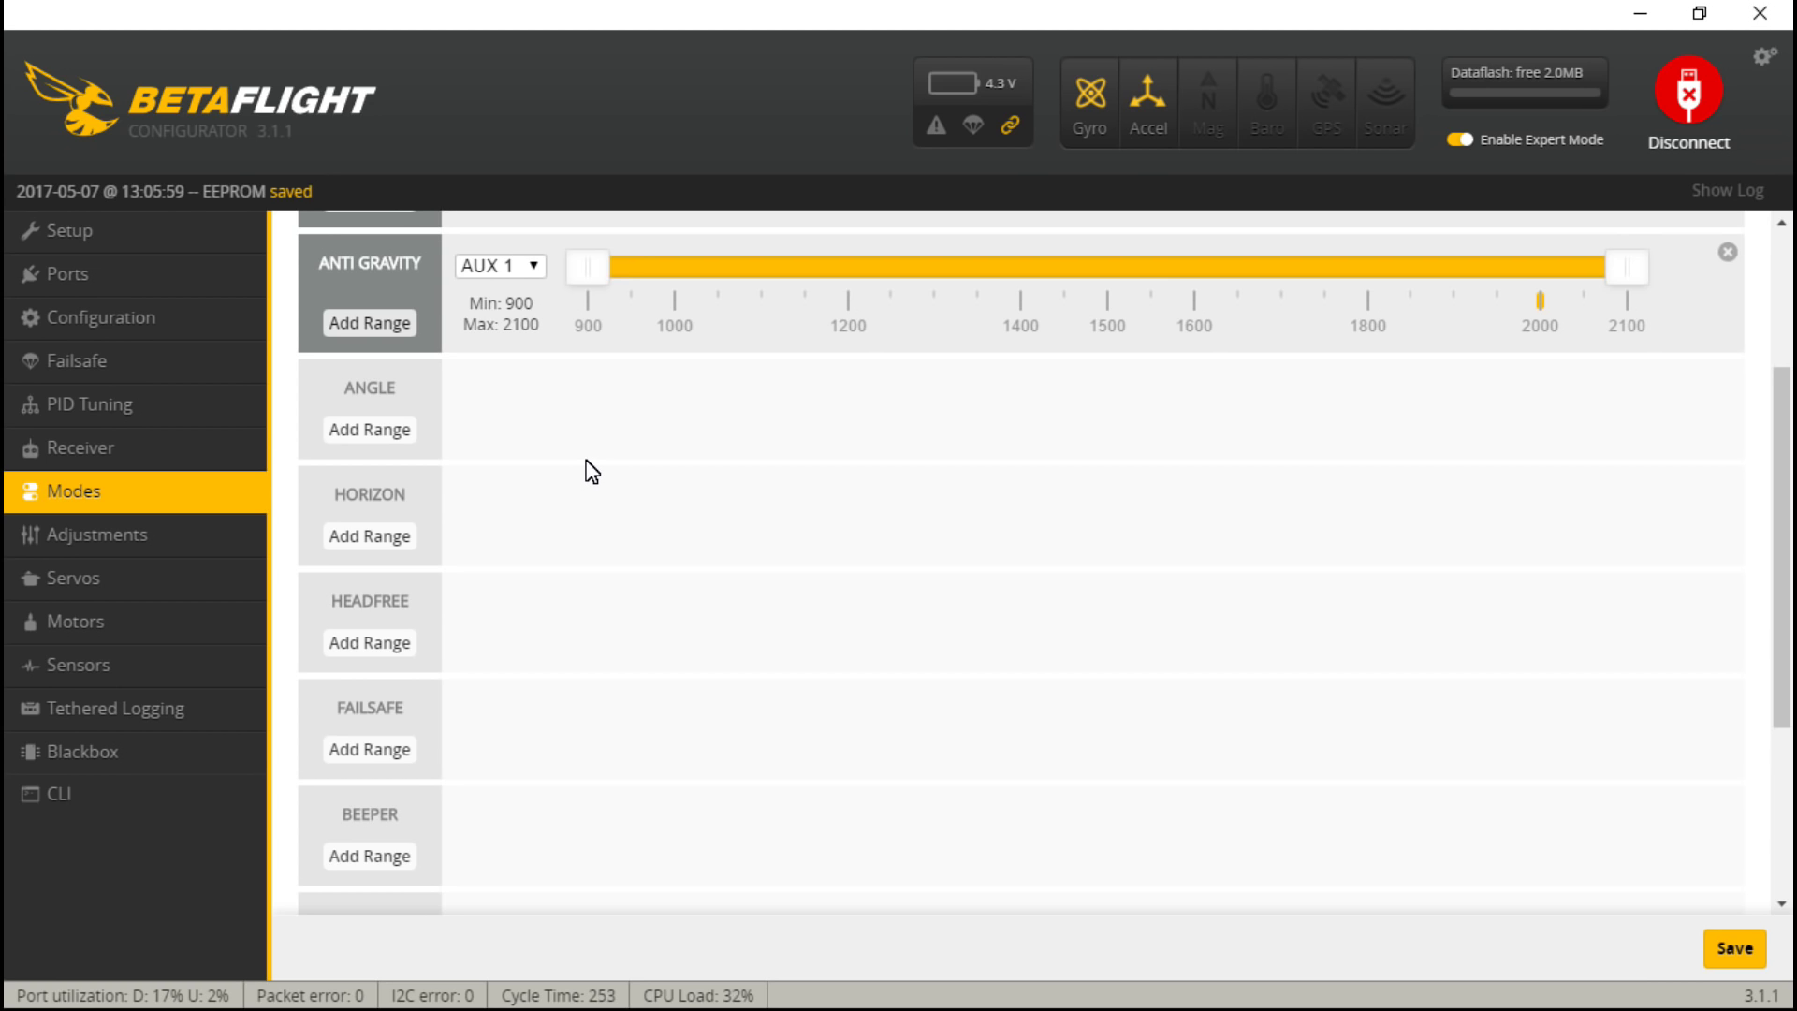
- Add an ANGLE mode range from 900 to 1125 on AUX 2
{"action": "left_click", "coordinate": [1147, 99]}
{"action": "left_click", "coordinate": [387, 434]}
{"action": "left_click", "coordinate": [531, 393]}
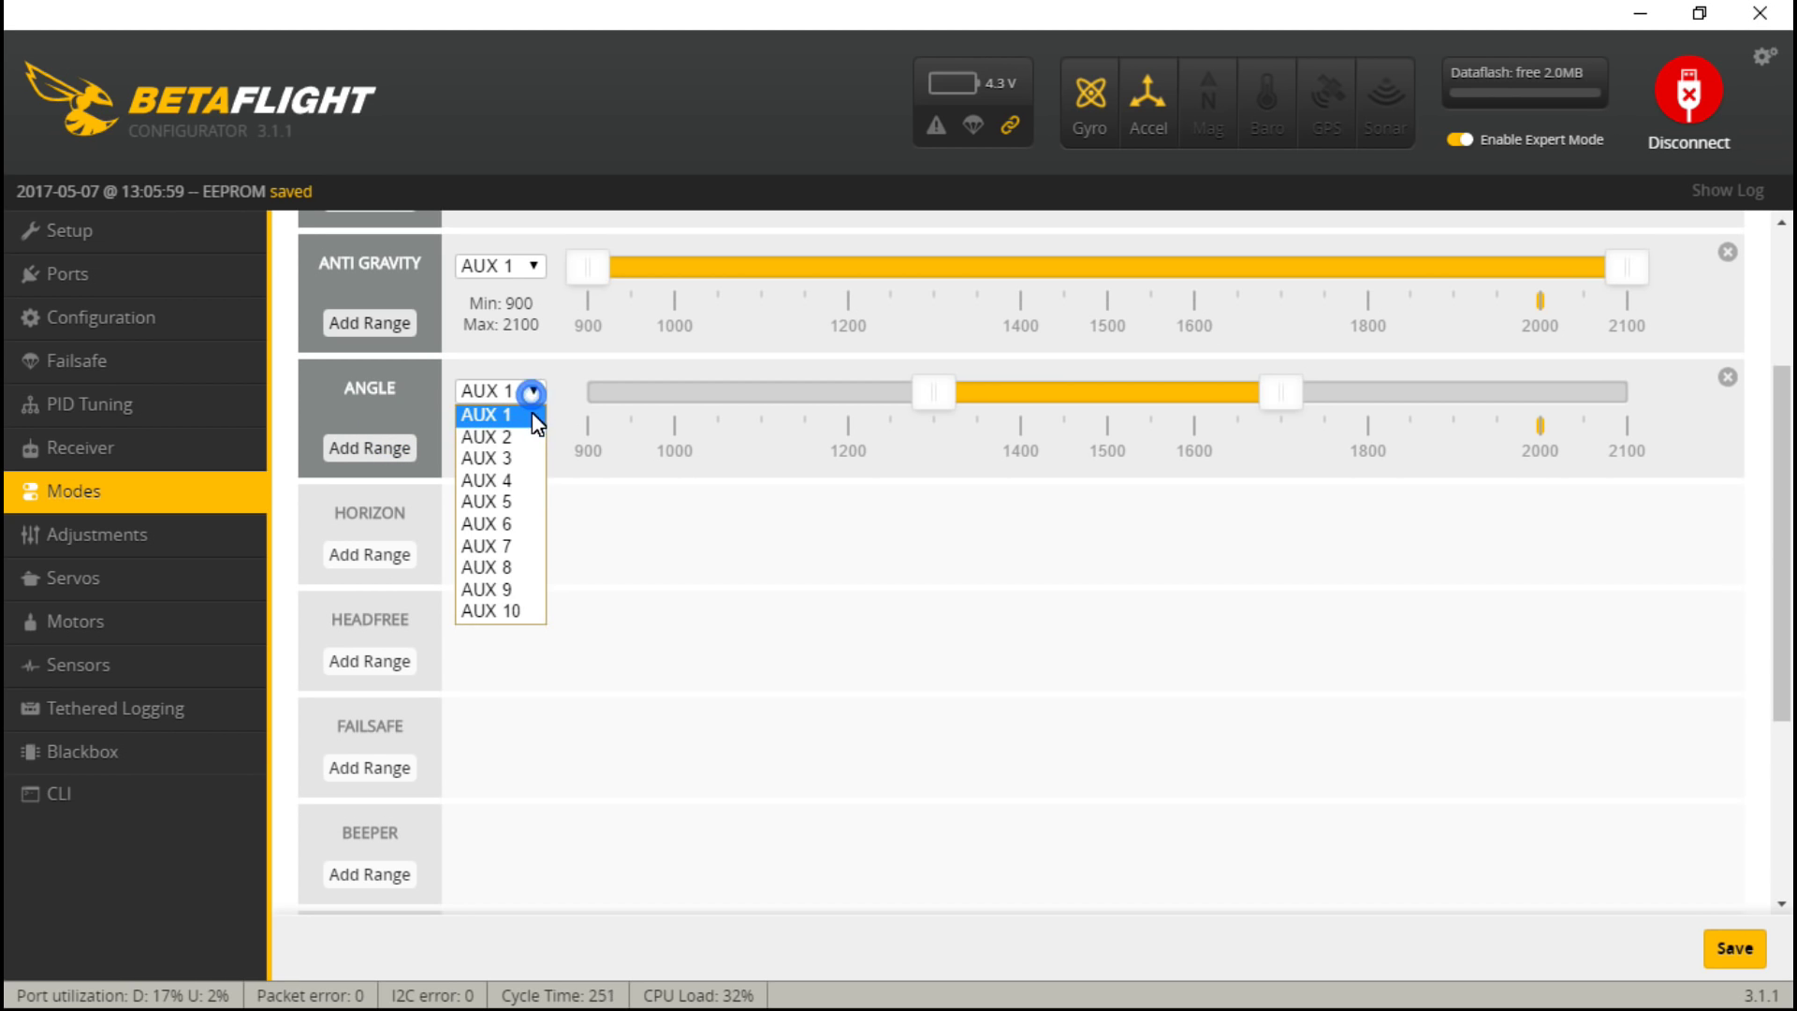
{"action": "left_click", "coordinate": [520, 437]}
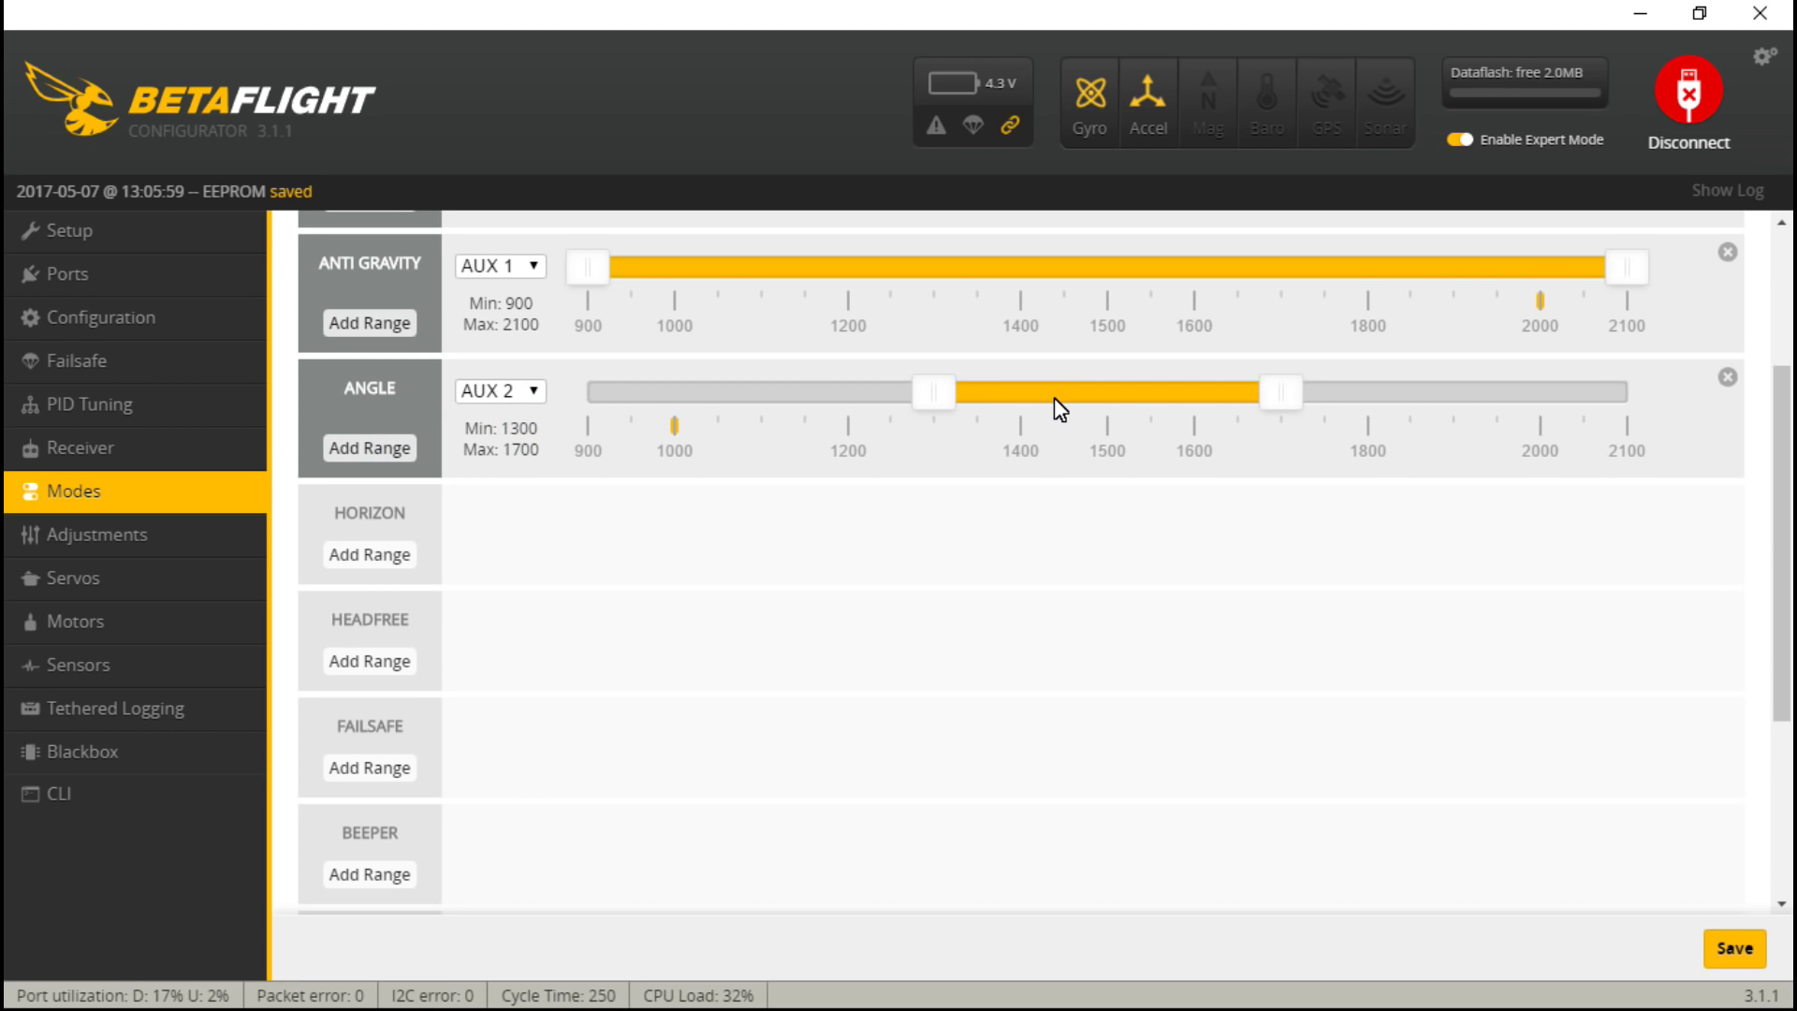
{"action": "left_click_drag", "start_coordinate": [1039, 397], "coordinate": [670, 402]}
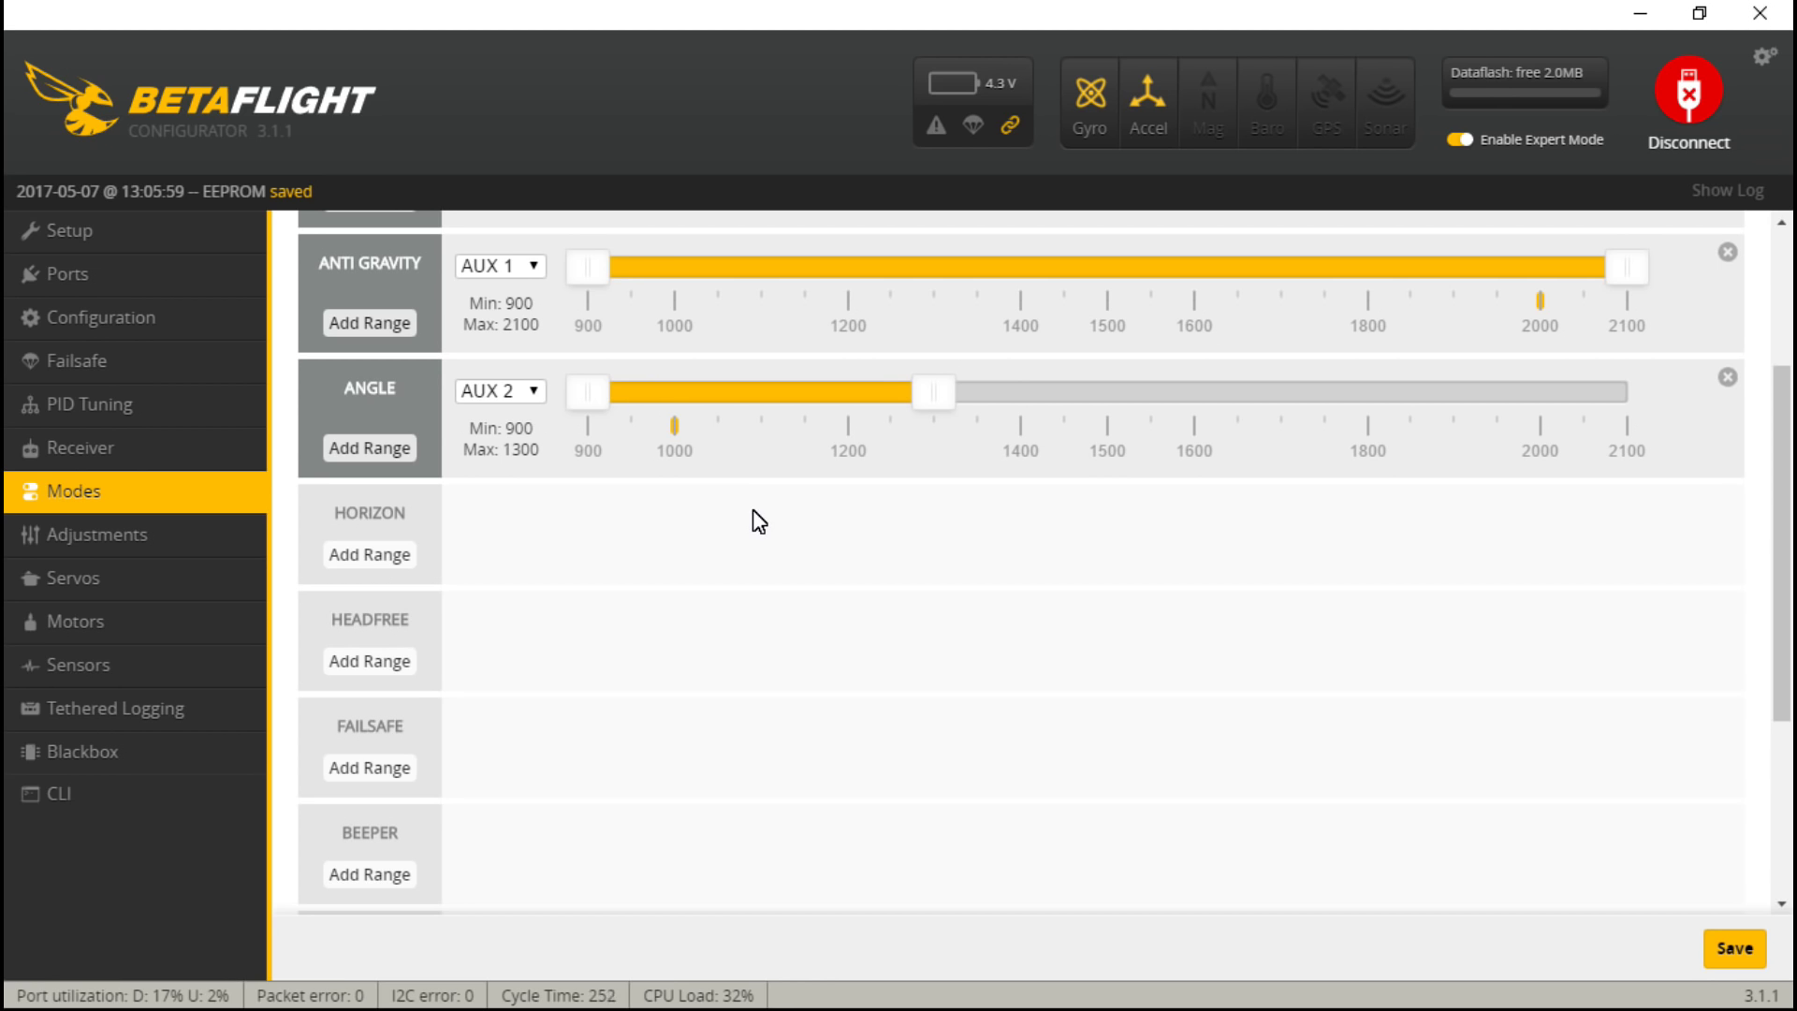
{"action": "left_click_drag", "start_coordinate": [929, 401], "coordinate": [782, 403]}
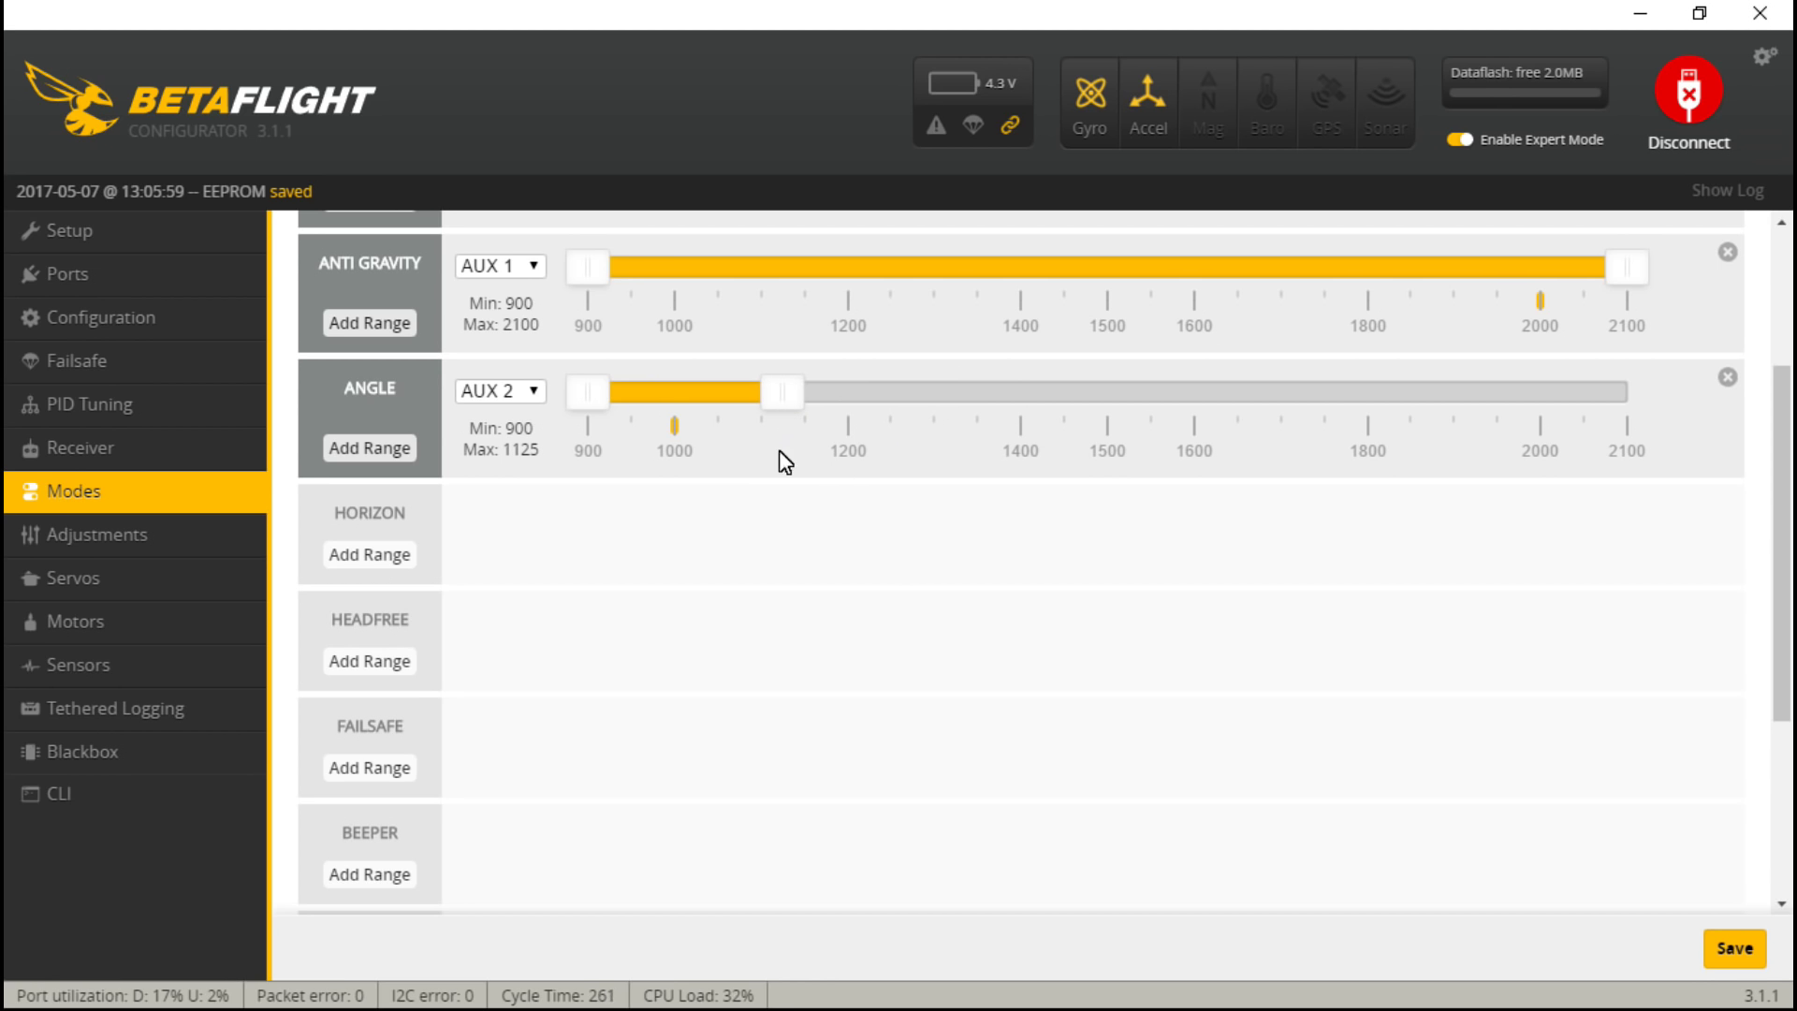
- Add a HORIZON mode range from 1400 to 1625 on AUX 2
{"action": "left_click", "coordinate": [361, 553]}
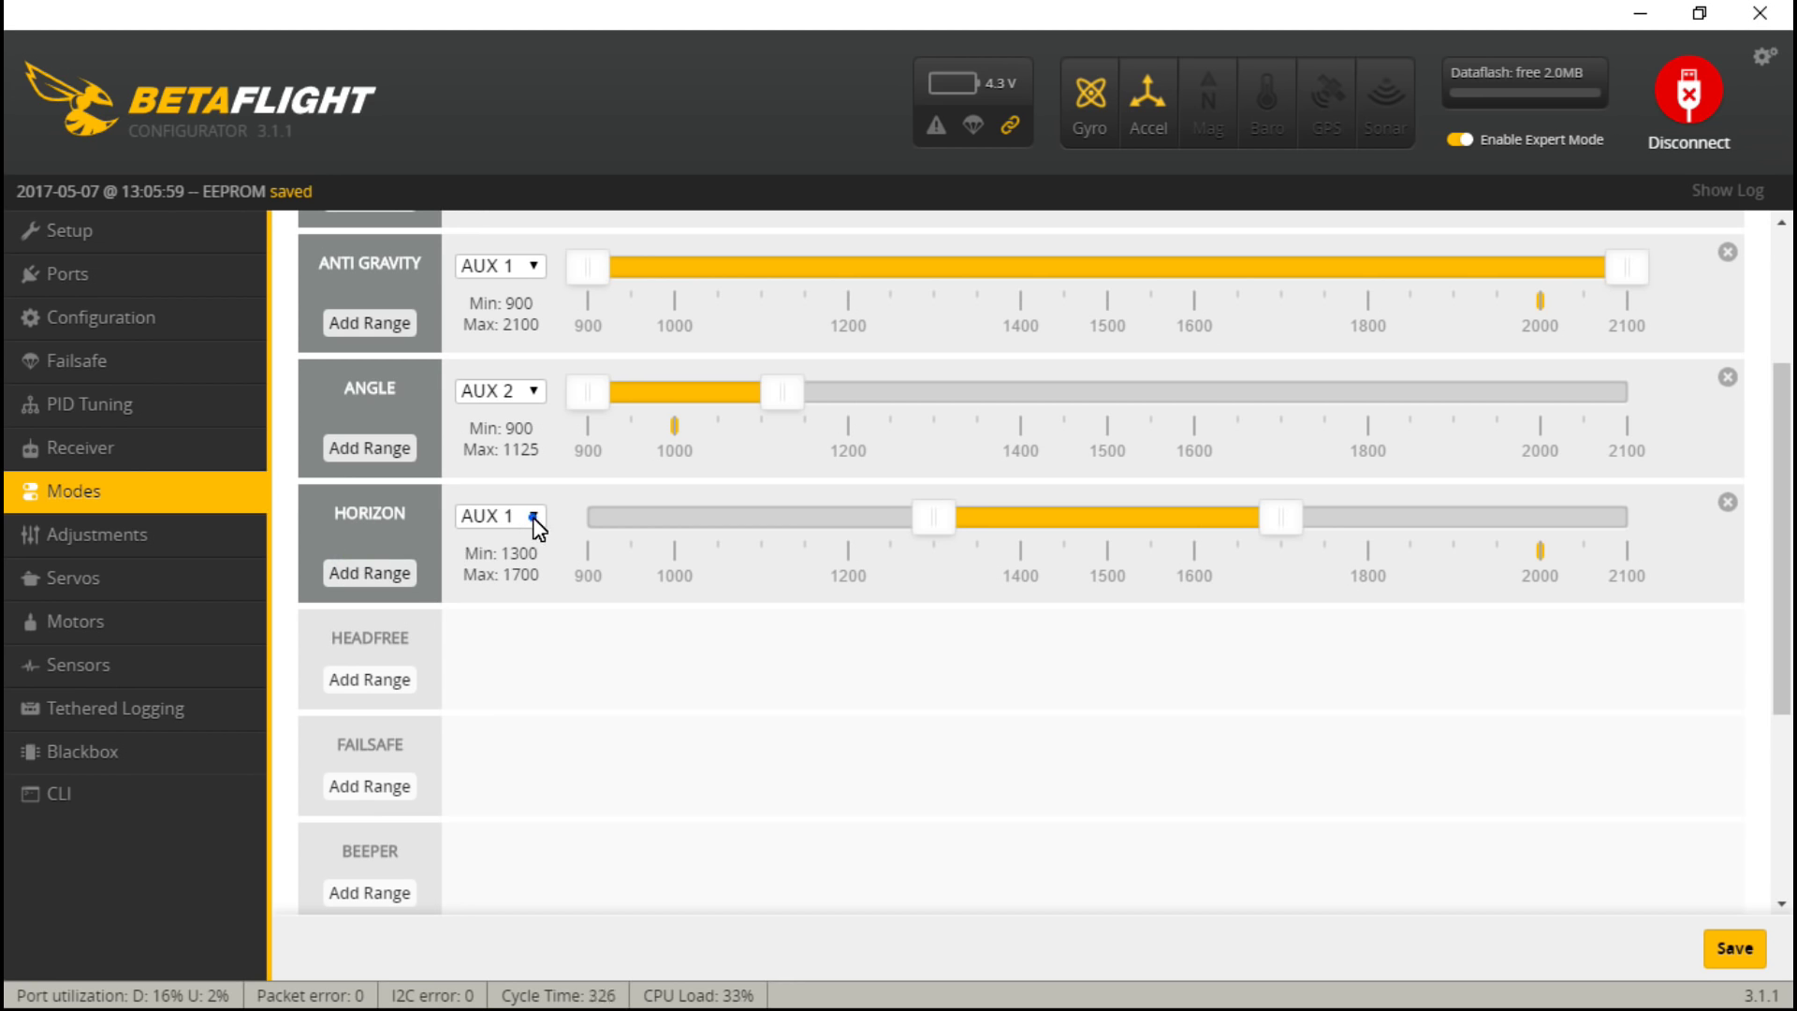
{"action": "left_click", "coordinate": [529, 516]}
{"action": "left_click", "coordinate": [497, 562]}
{"action": "left_click_drag", "start_coordinate": [936, 521], "coordinate": [1019, 517]}
{"action": "left_click_drag", "start_coordinate": [1279, 520], "coordinate": [1231, 529]}
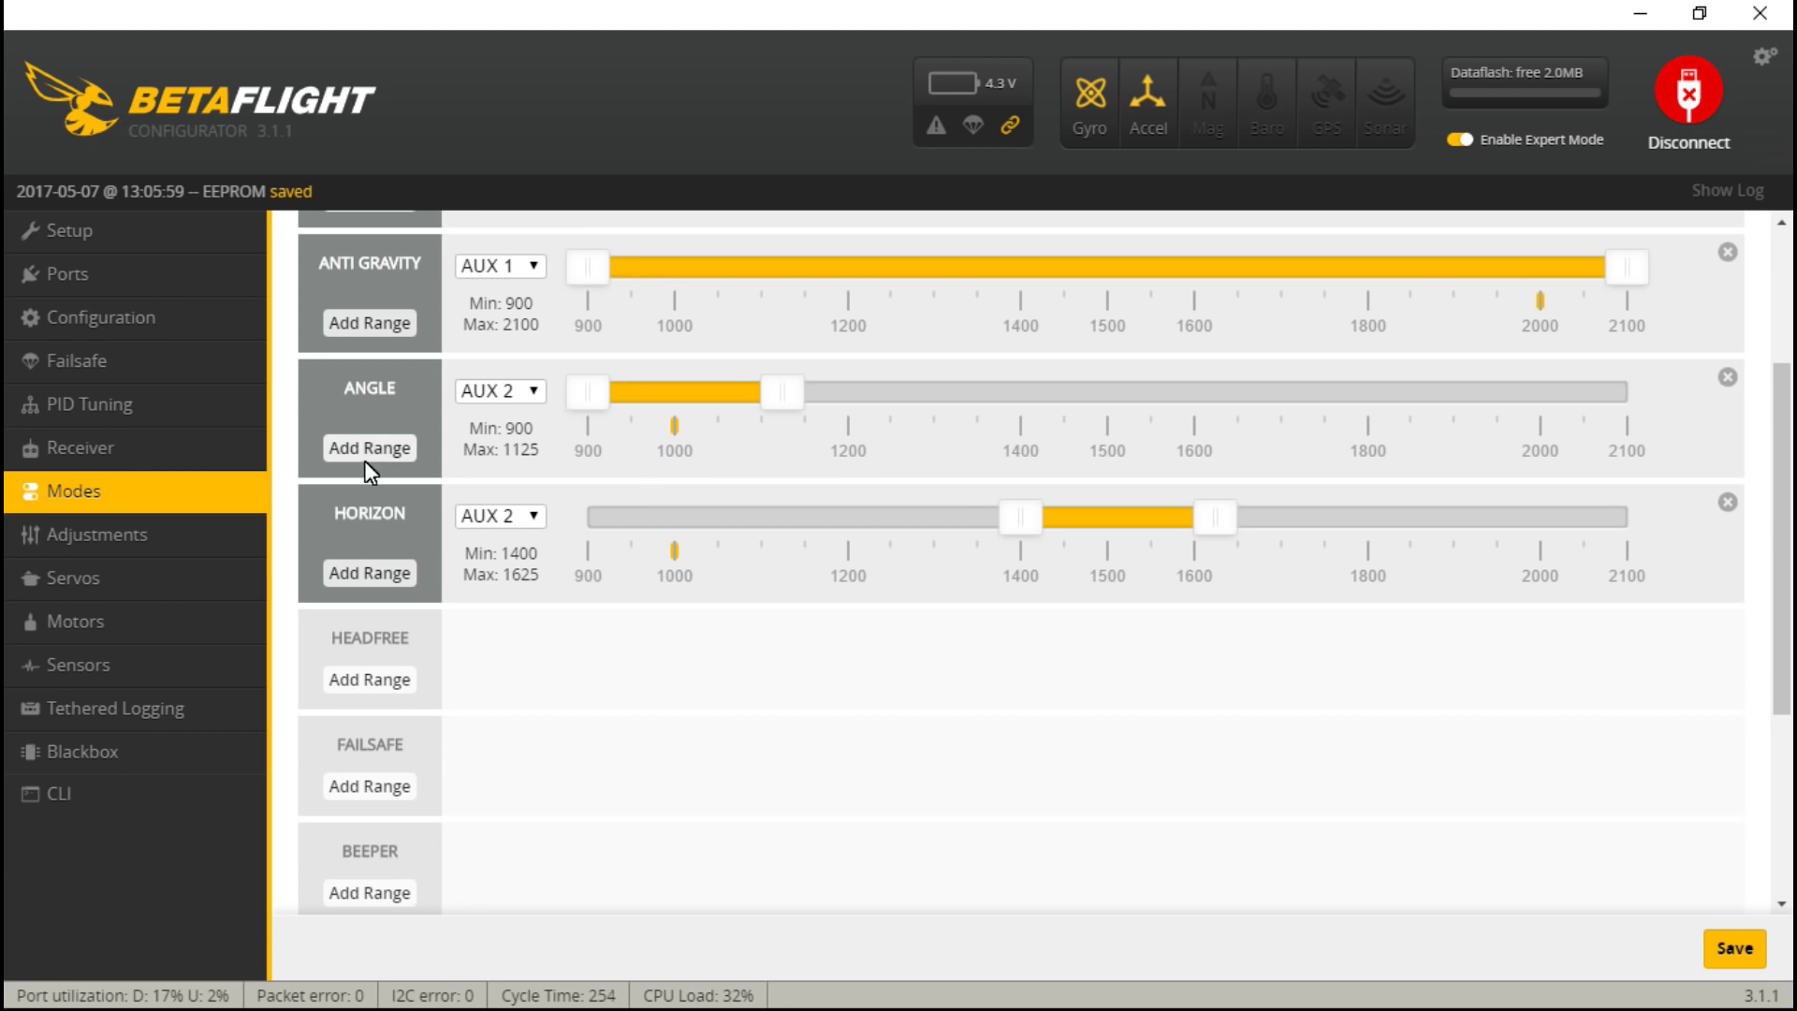
- Add a BLACKBOX mode range from 1850 to 2100 on AUX 3, and save the mode settings
{"action": "scroll", "coordinate": [939, 642], "scroll_direction": "down", "scroll_amount": 3}
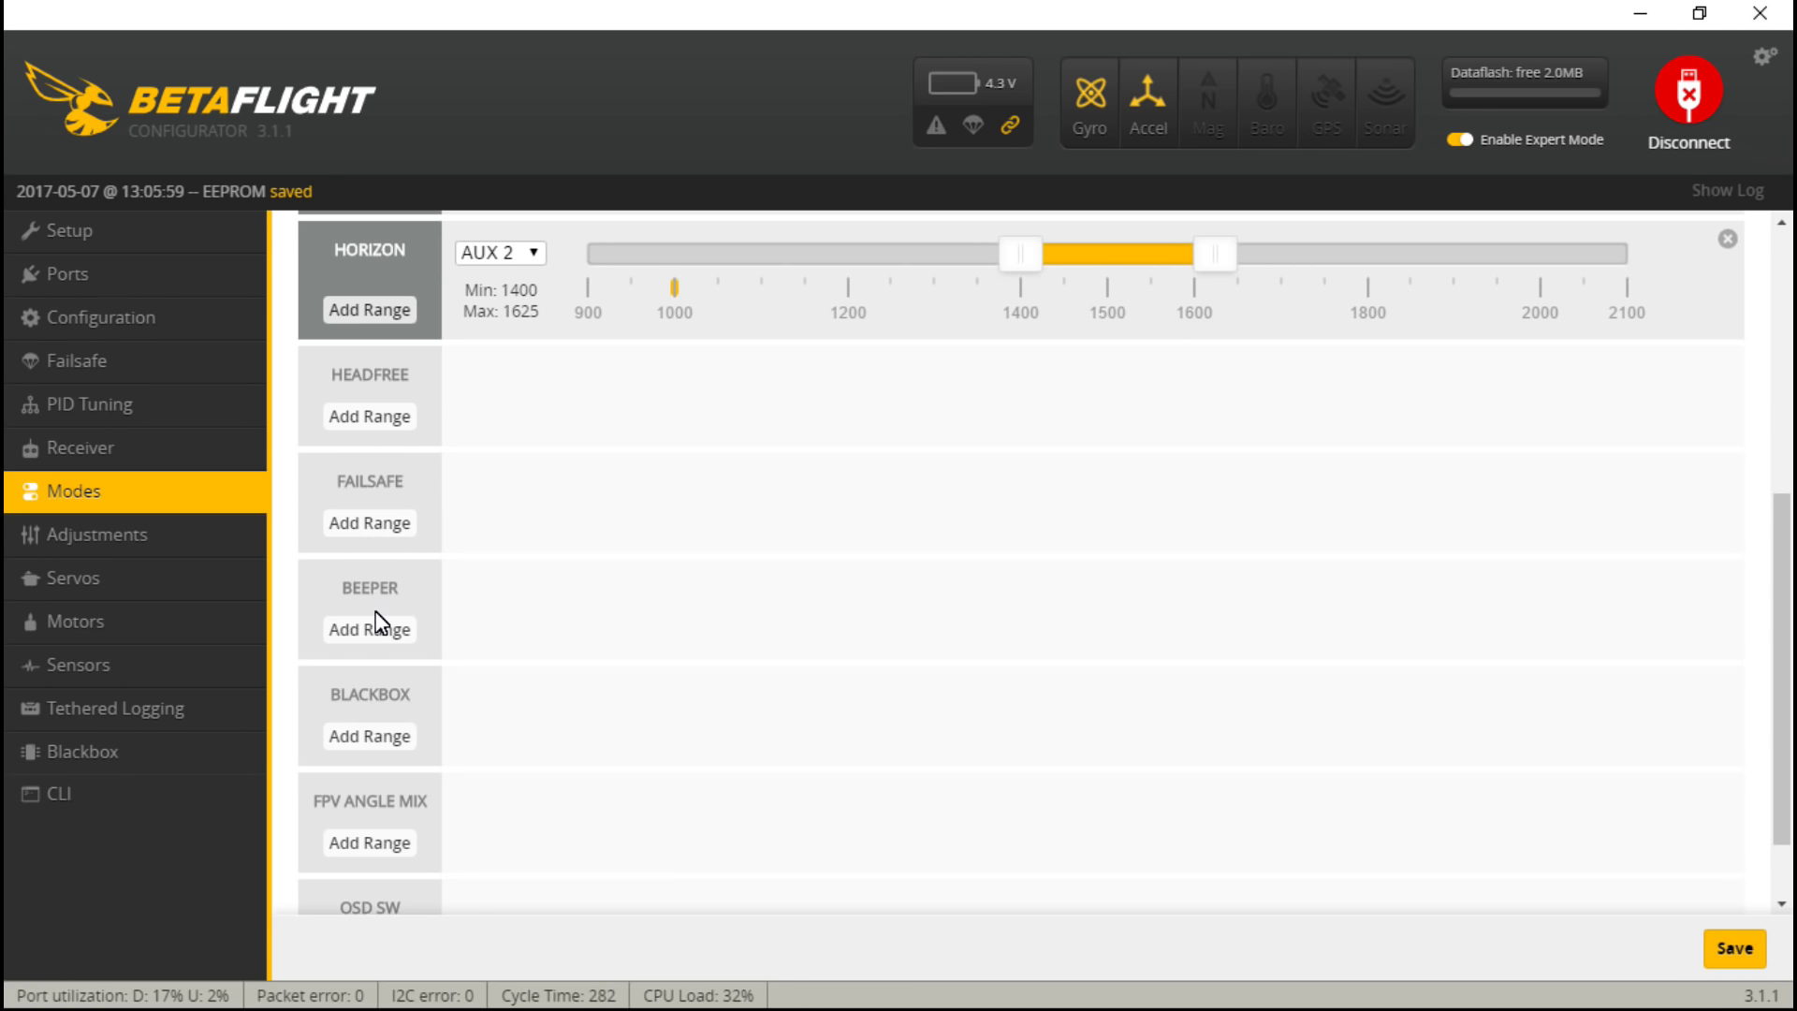
{"action": "scroll", "coordinate": [396, 618], "scroll_direction": "down", "scroll_amount": 1}
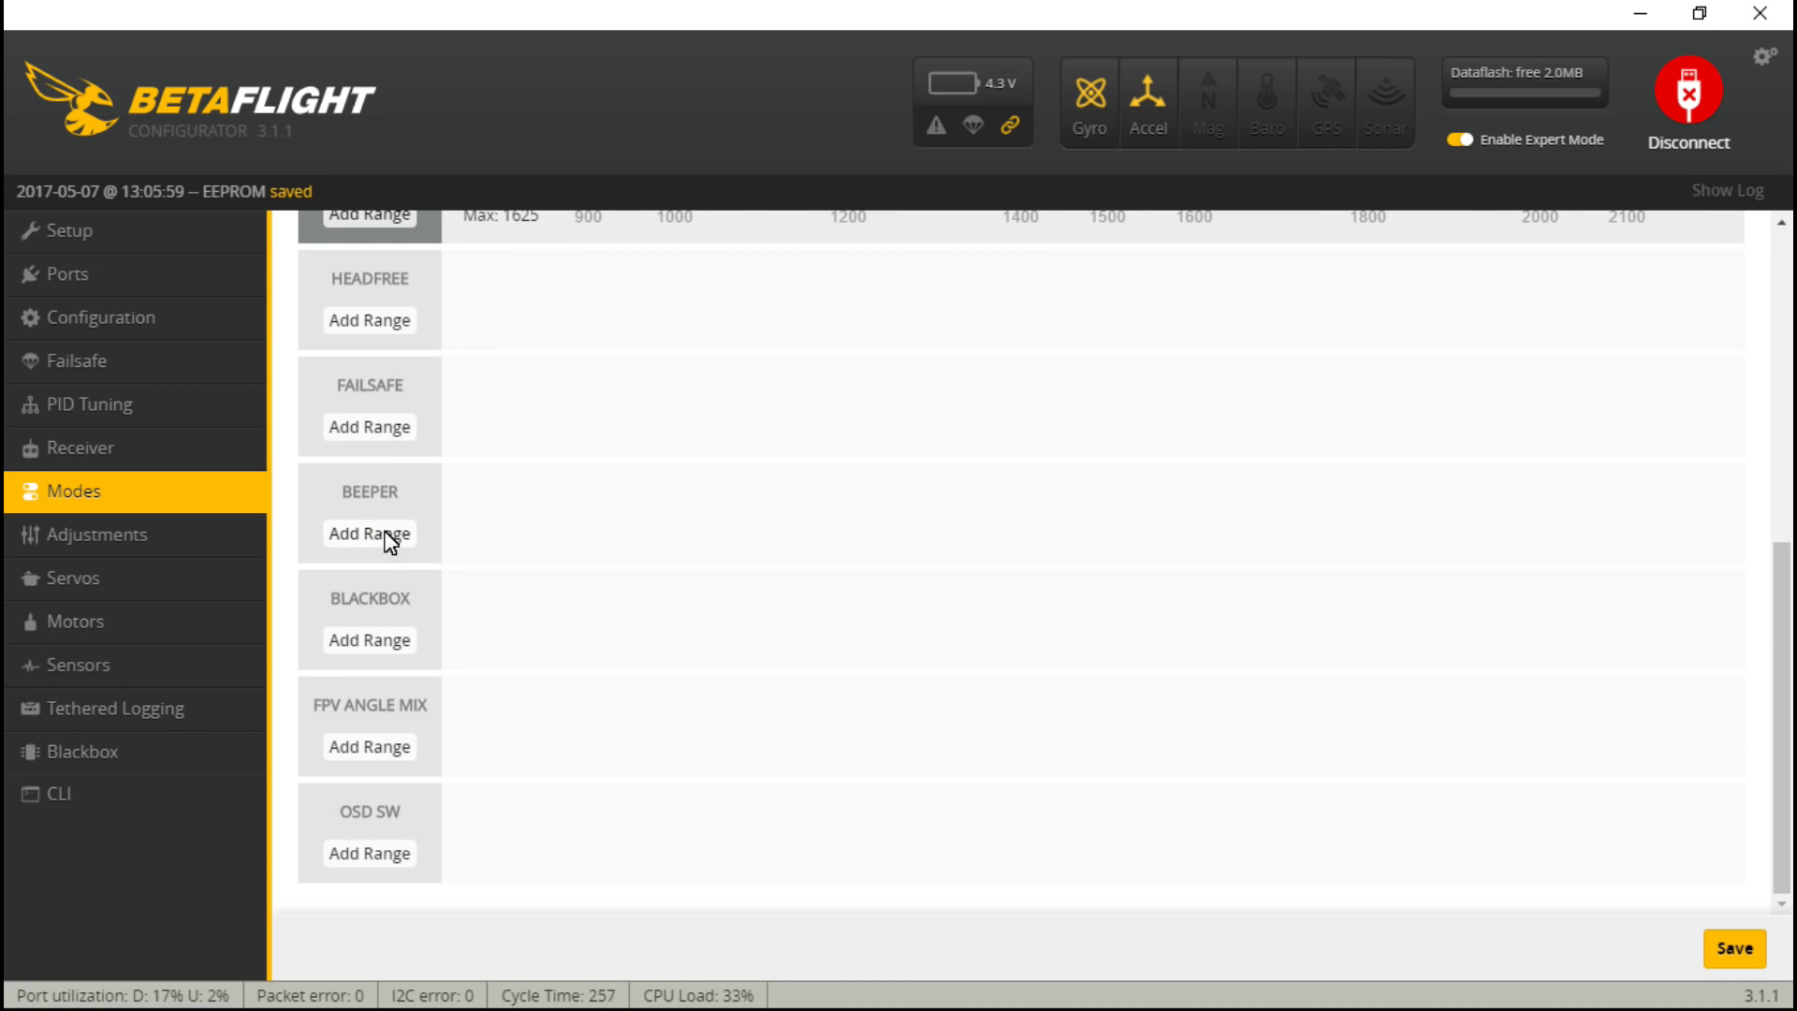
{"action": "left_click", "coordinate": [384, 641]}
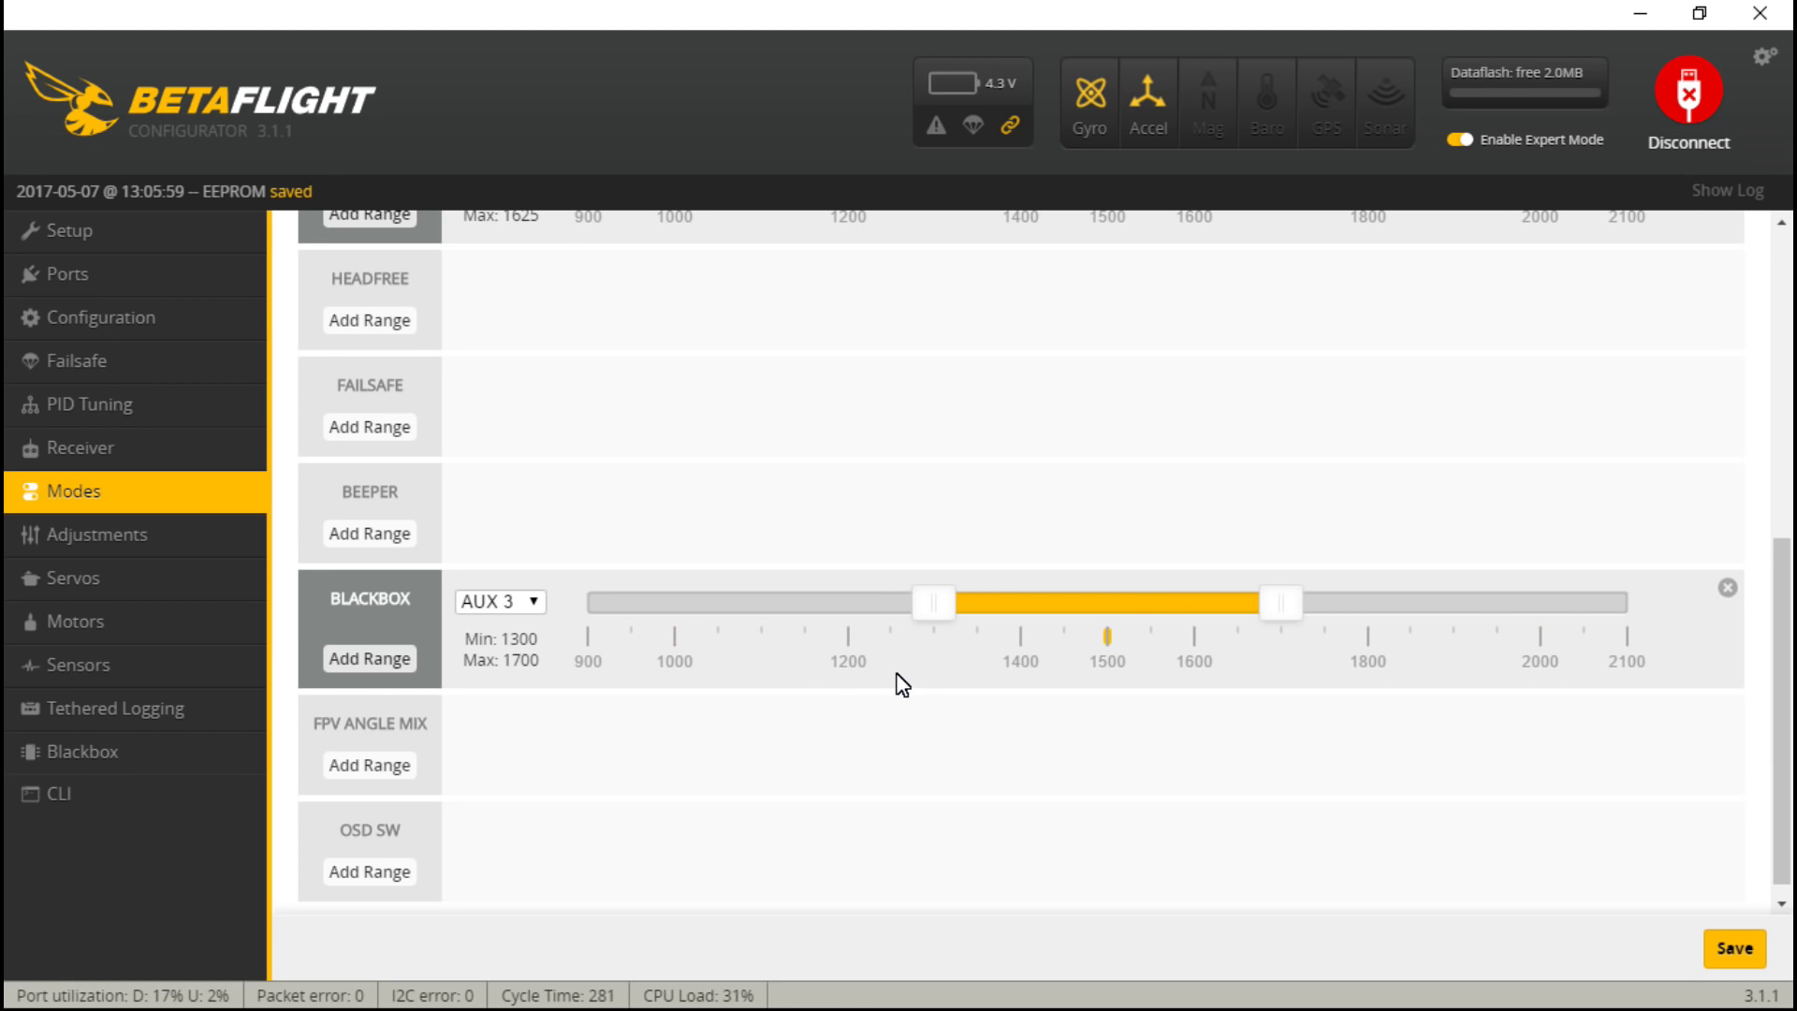
{"action": "left_click_drag", "start_coordinate": [1287, 601], "coordinate": [1627, 602]}
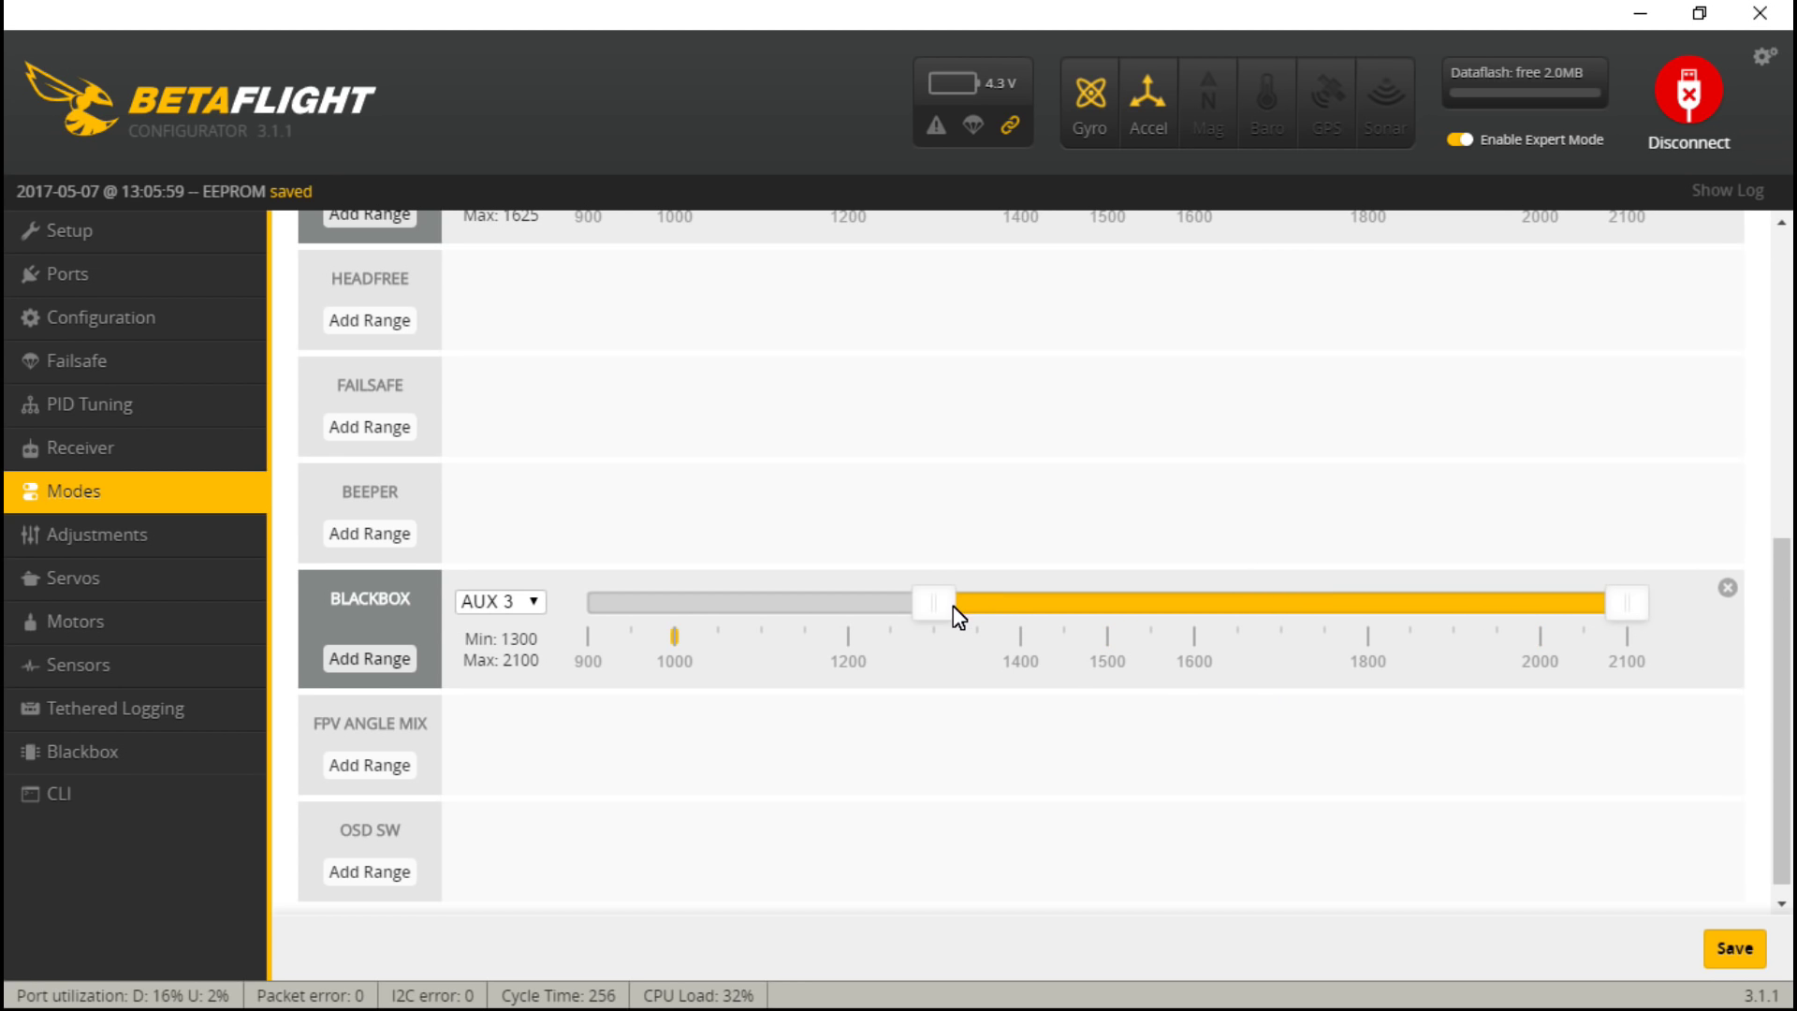
{"action": "left_click_drag", "start_coordinate": [953, 607], "coordinate": [1288, 633]}
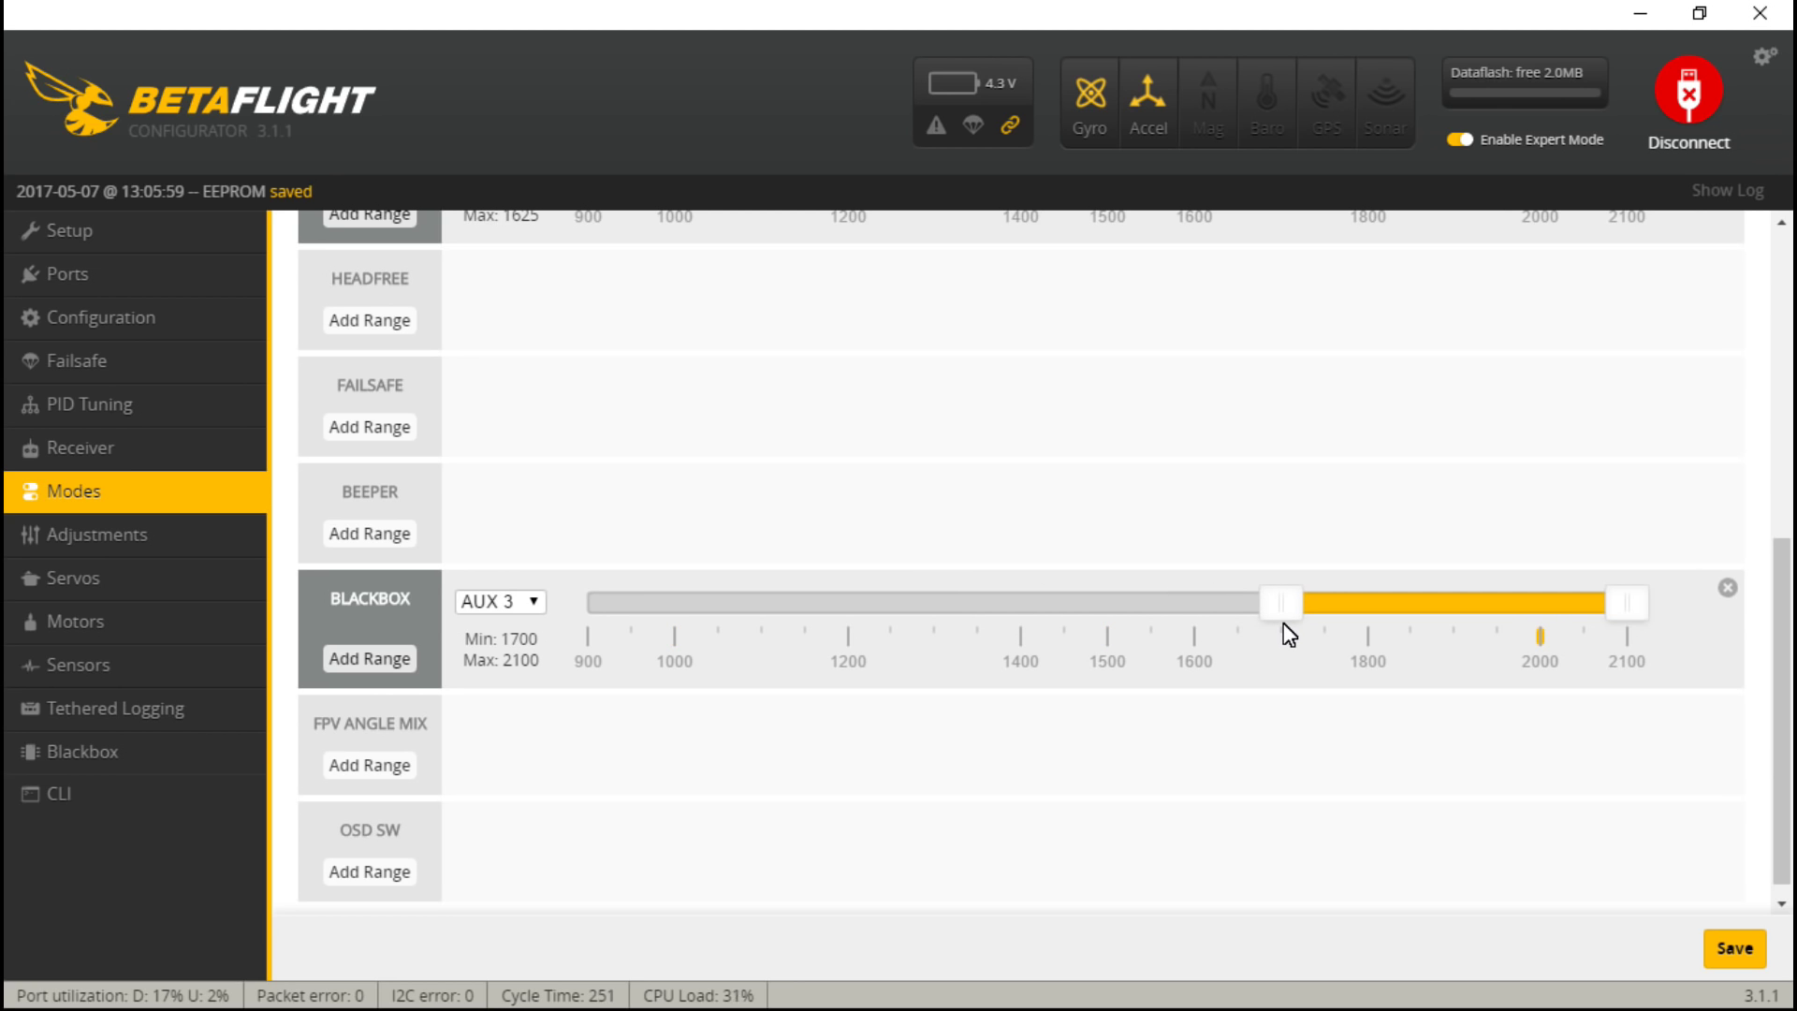
{"action": "left_click_drag", "start_coordinate": [1288, 618], "coordinate": [1411, 622]}
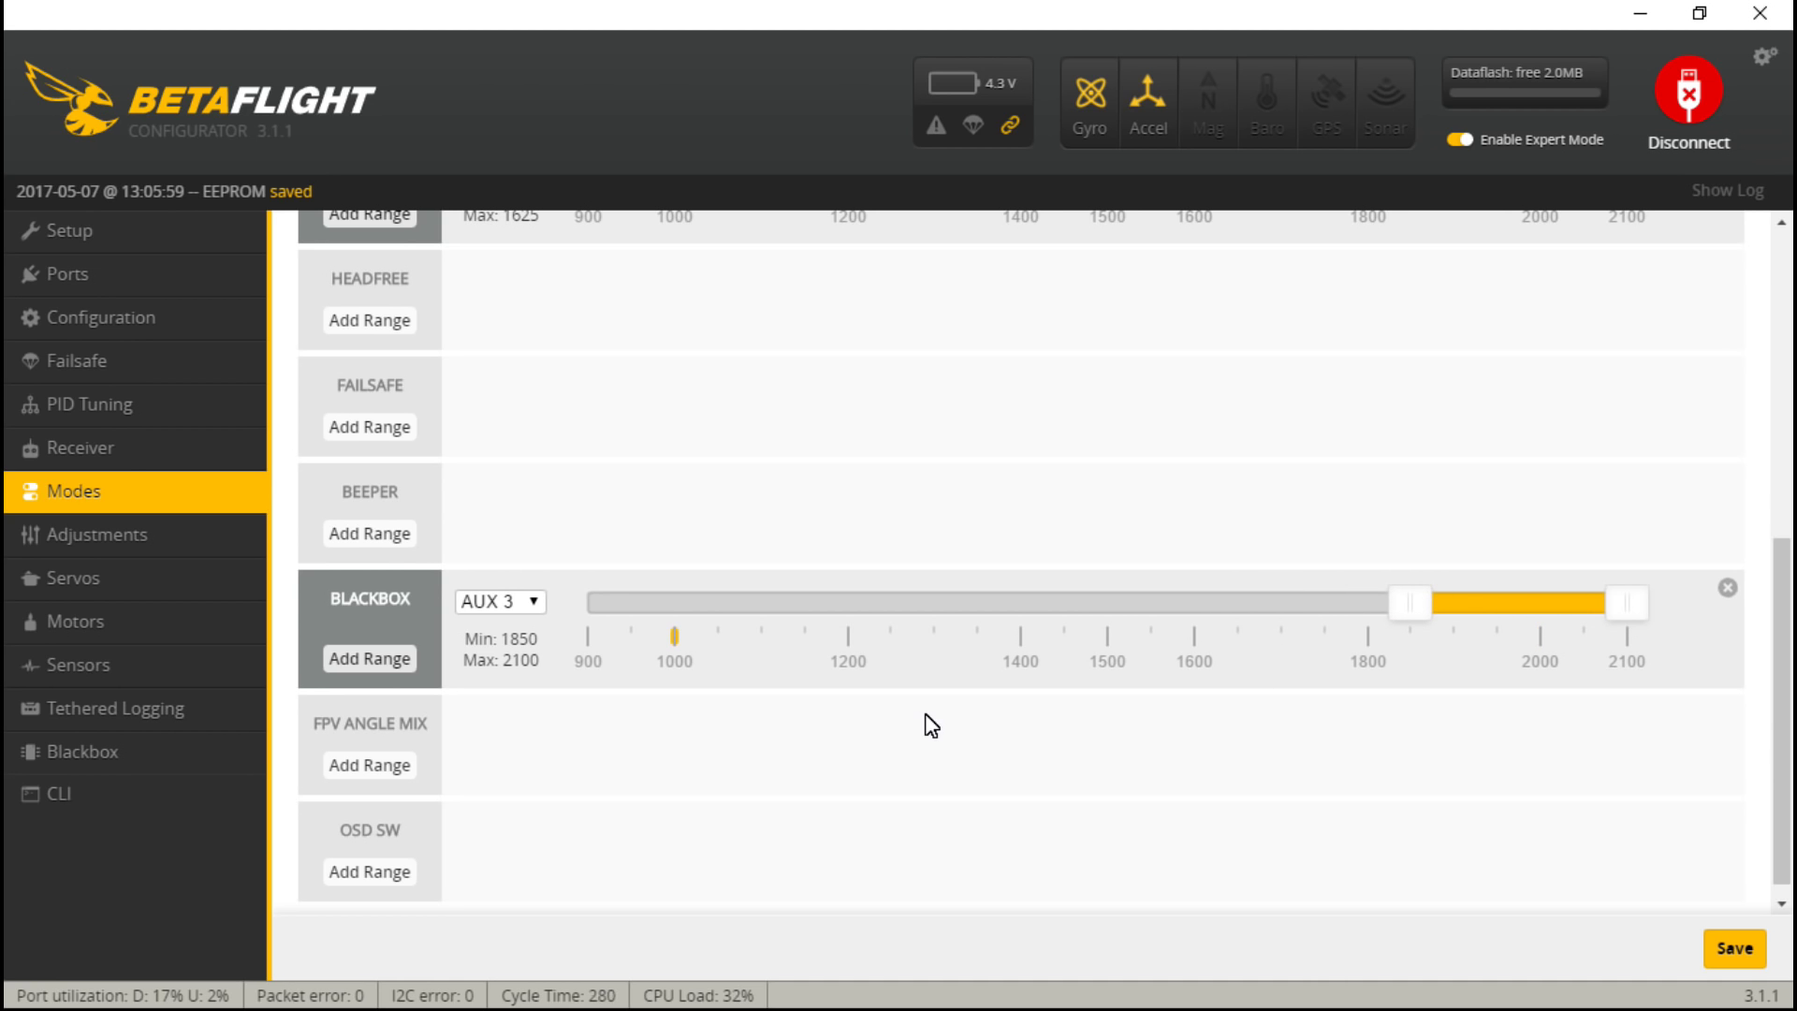
{"action": "scroll", "coordinate": [930, 725], "scroll_direction": "down", "scroll_amount": 1}
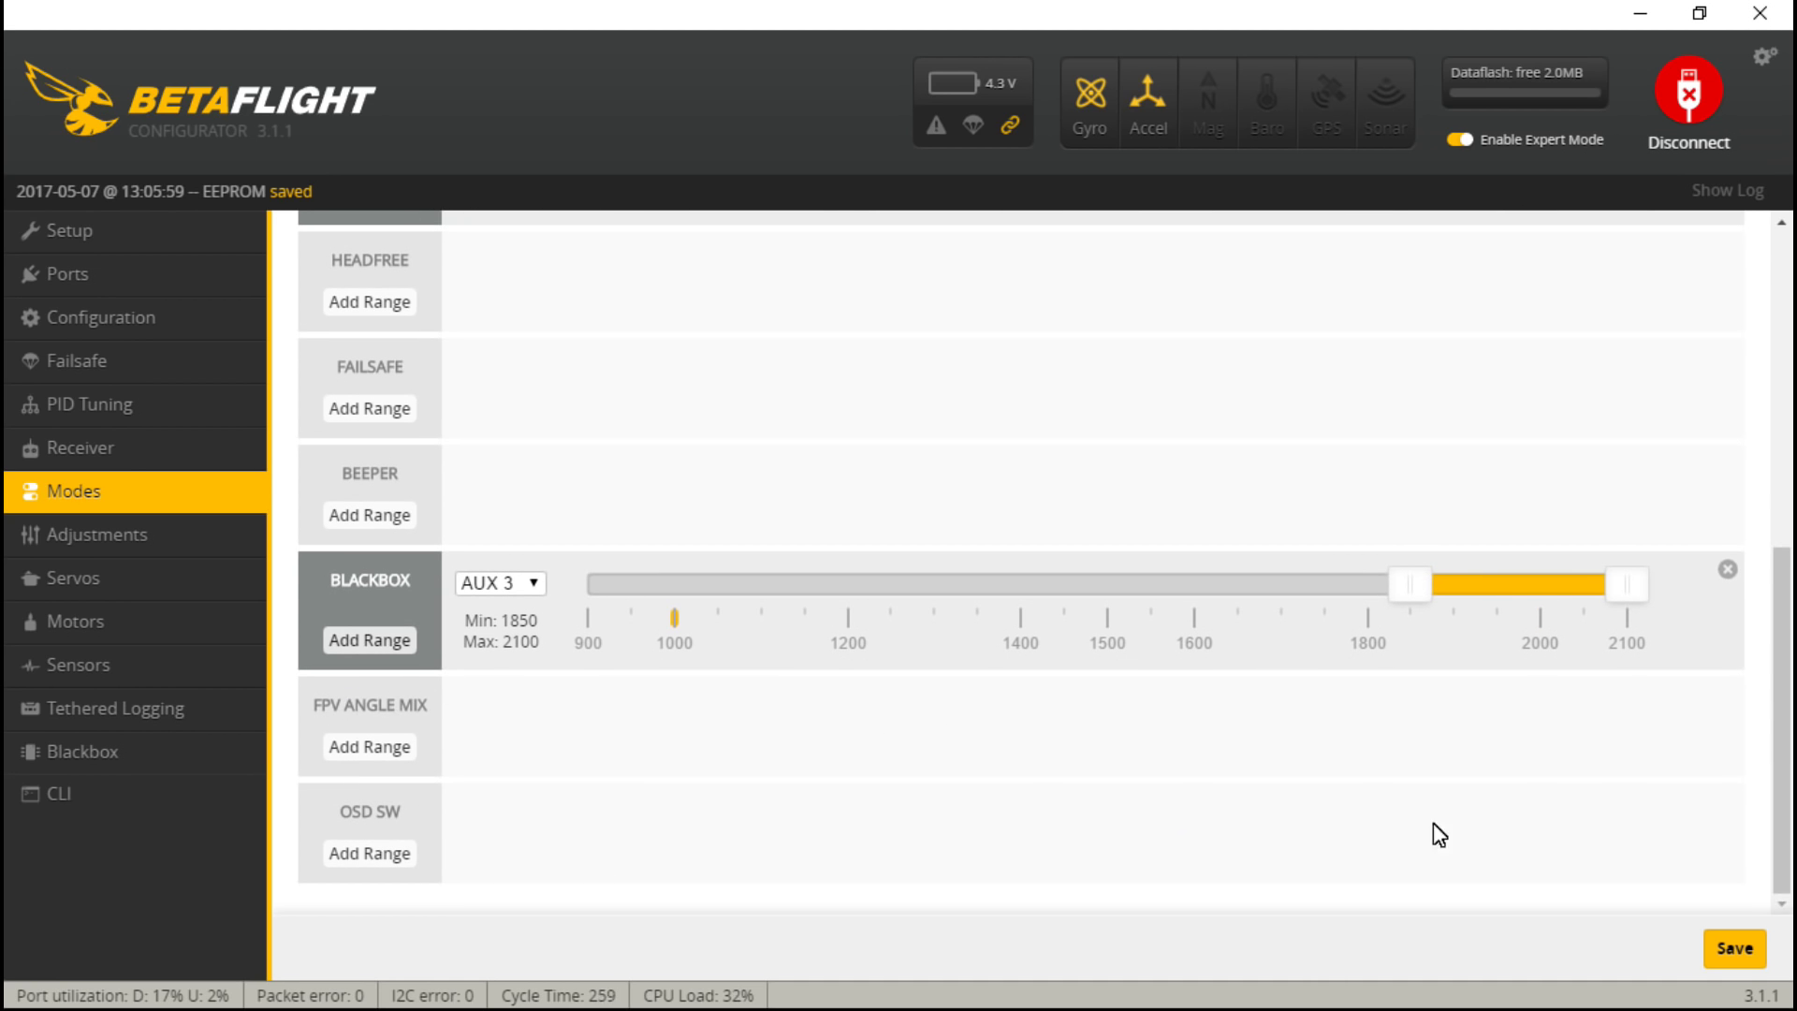
{"action": "left_click", "coordinate": [1738, 951]}
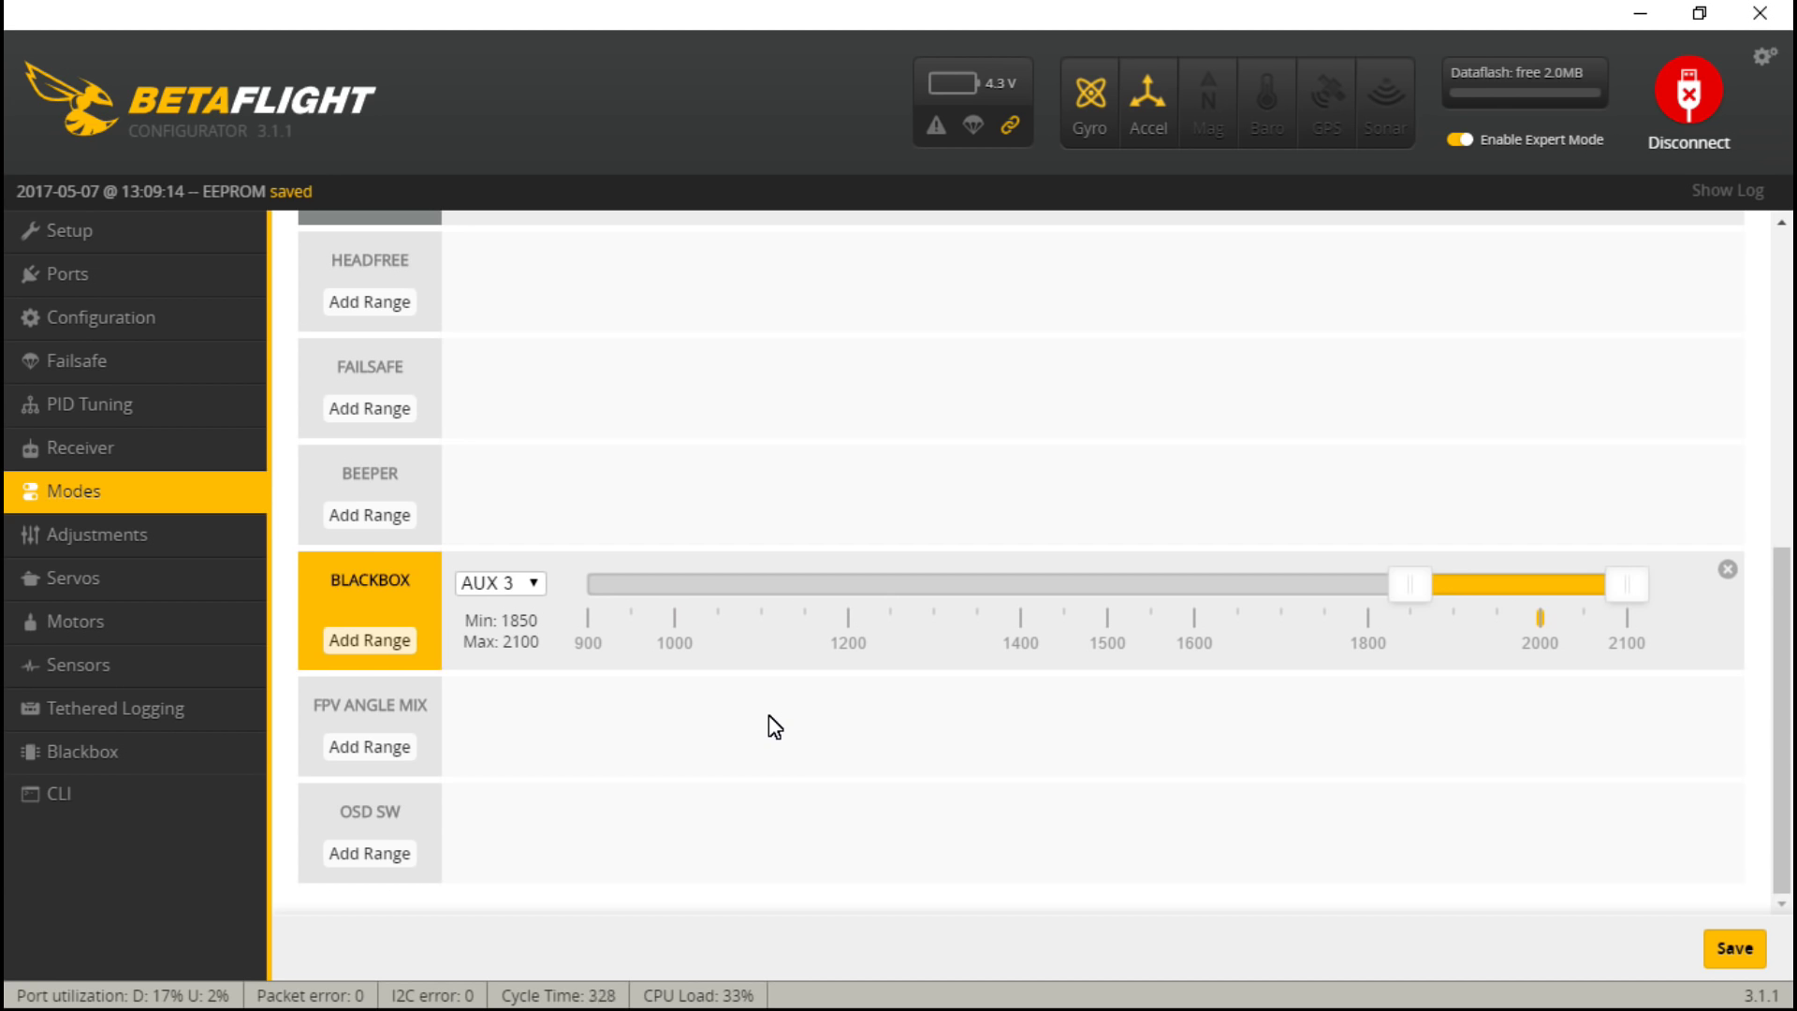
- Check the saved mode ranges against the live AUX switch positions
{"action": "scroll", "coordinate": [582, 704], "scroll_direction": "up", "scroll_amount": 4}
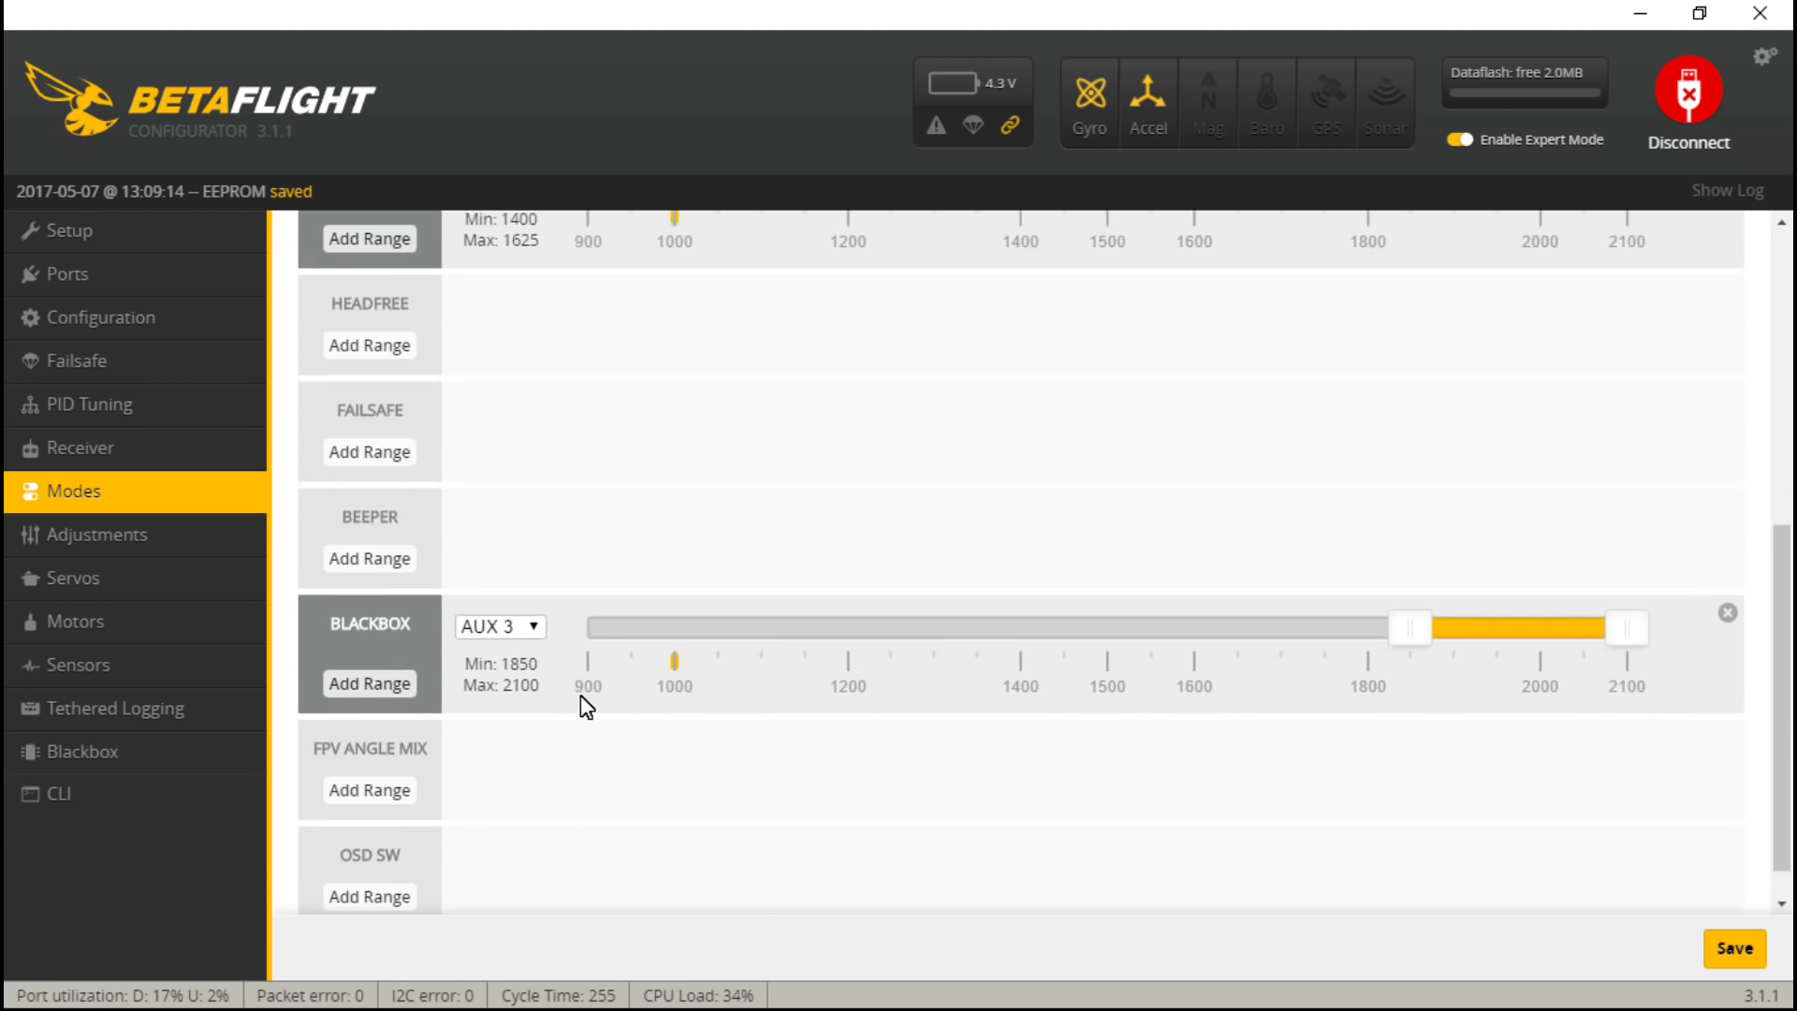
{"action": "scroll", "coordinate": [586, 707], "scroll_direction": "up", "scroll_amount": 2}
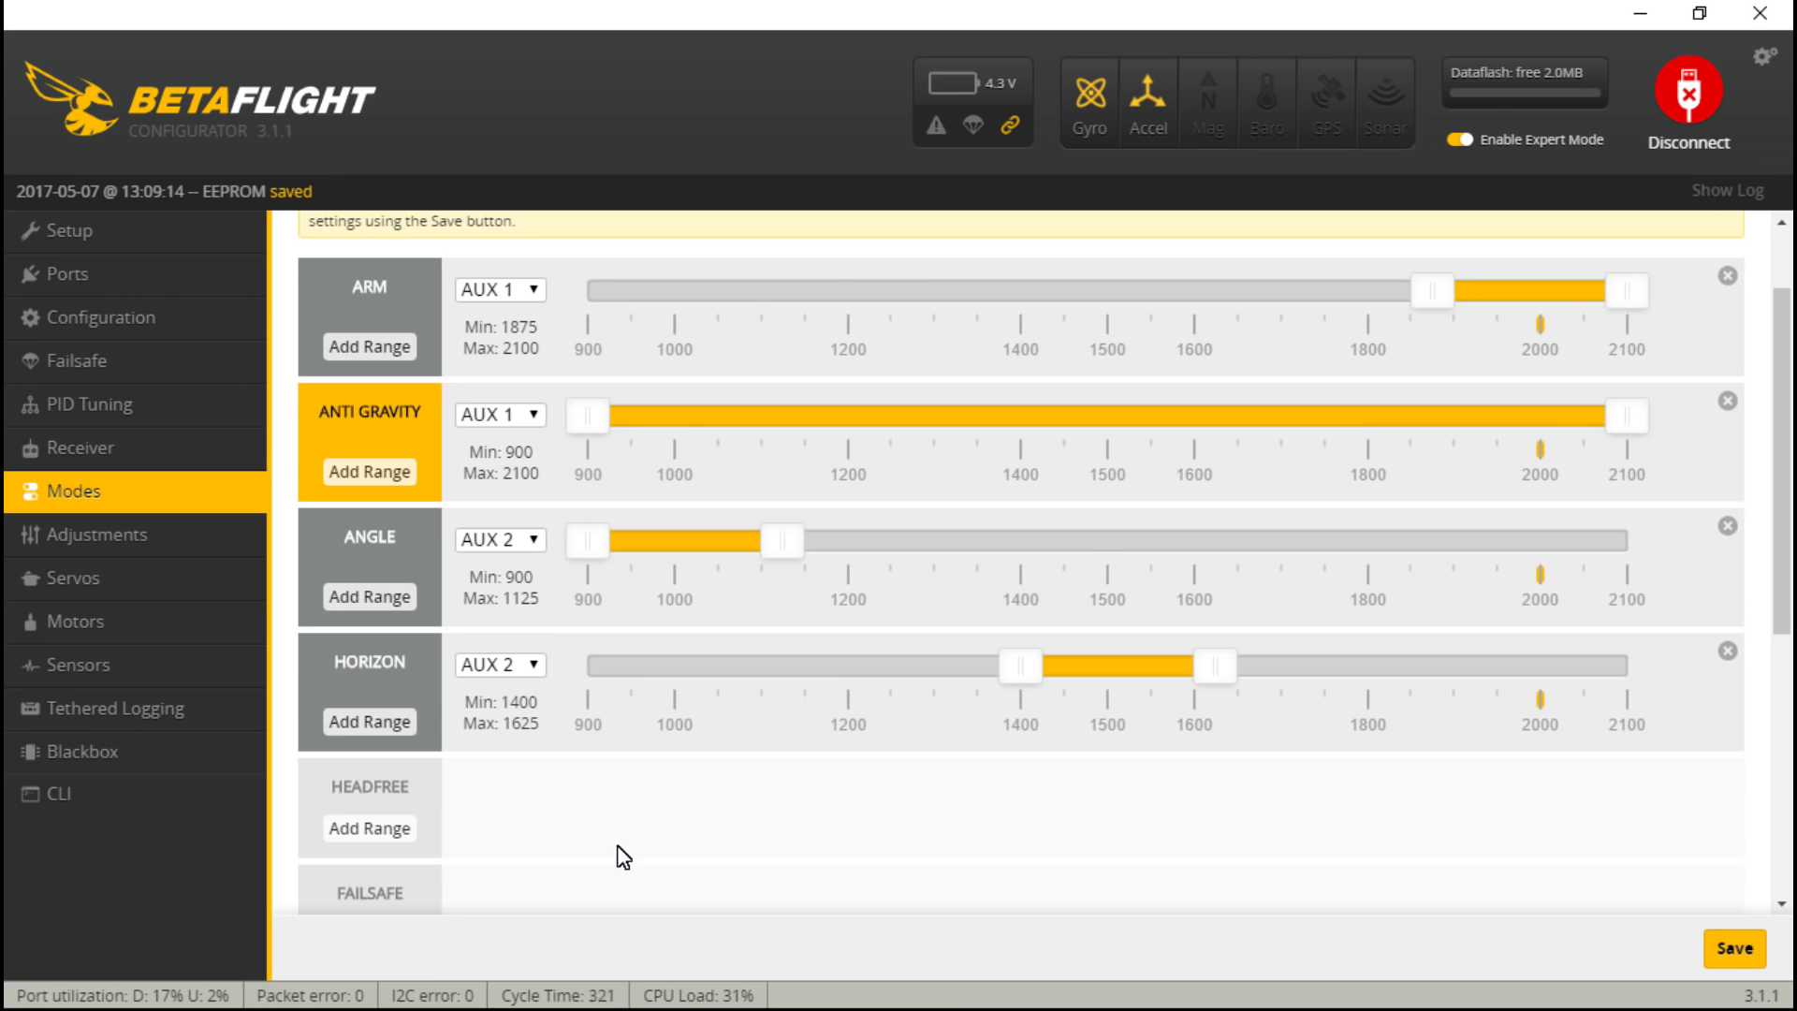
{"action": "scroll", "coordinate": [621, 842], "scroll_direction": "up", "scroll_amount": 2}
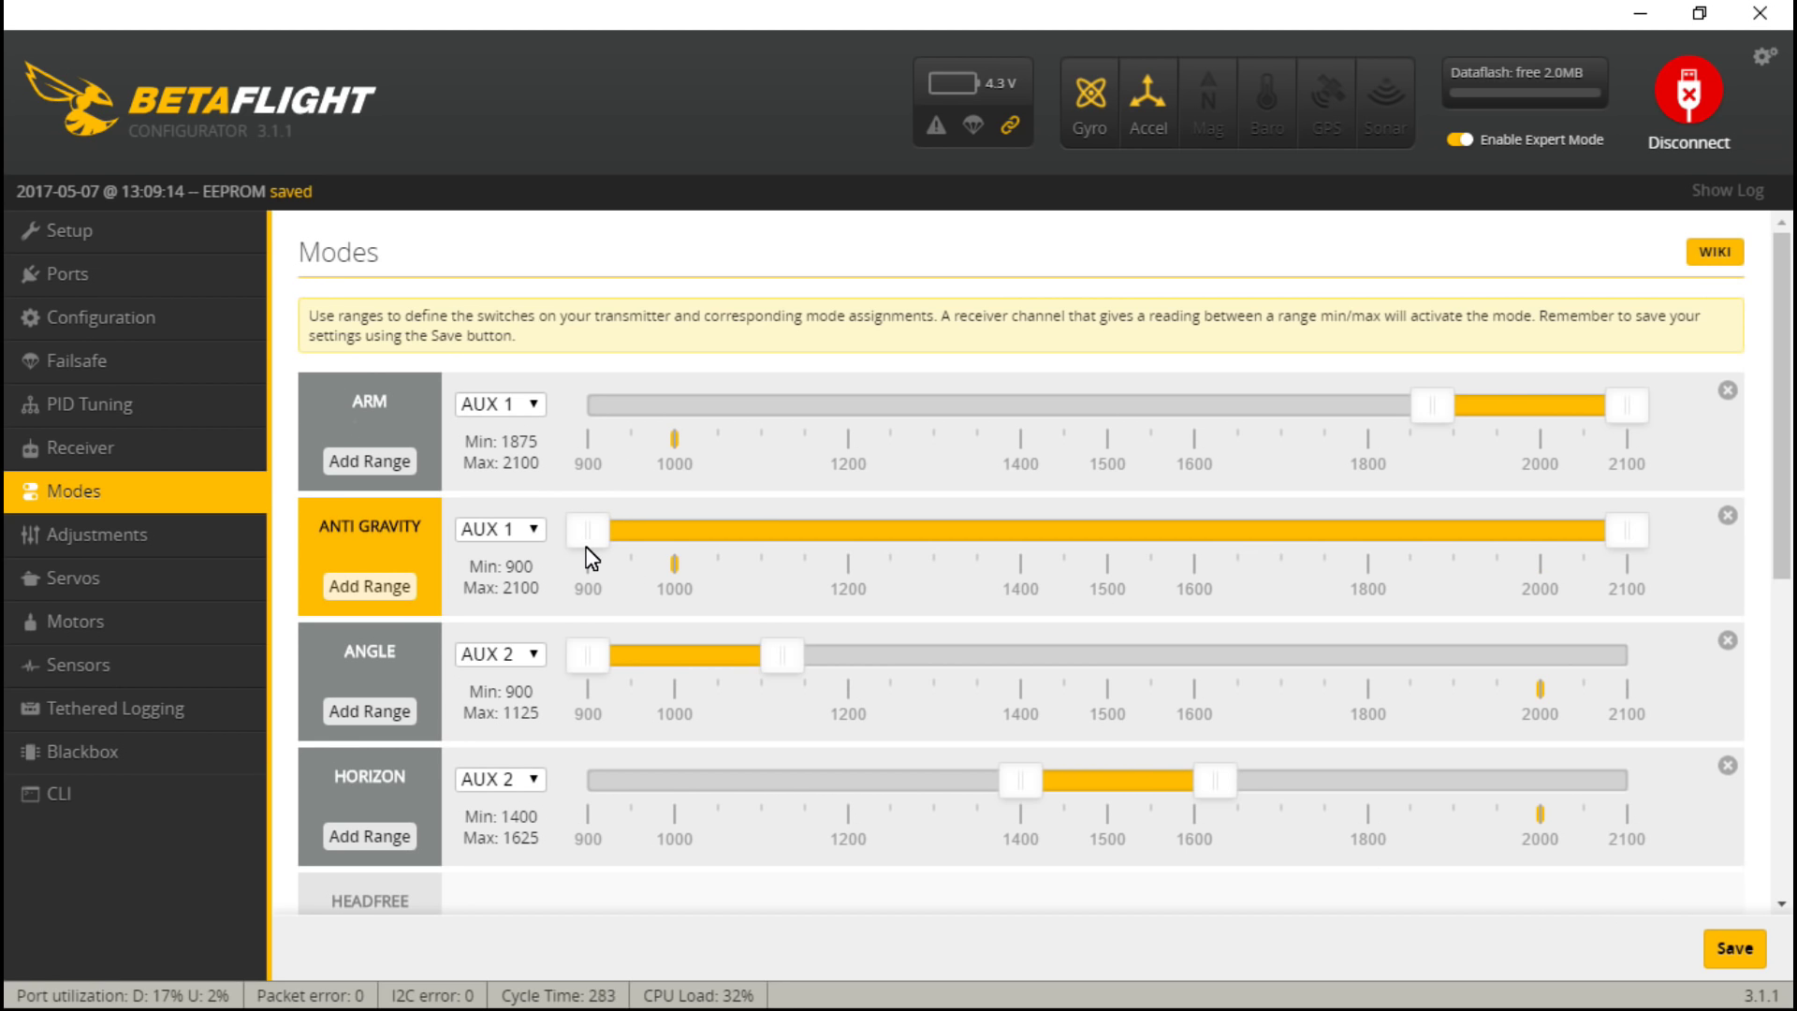
- Look through the in-flight adjustments, servo and motor test settings
{"action": "left_click", "coordinate": [132, 541]}
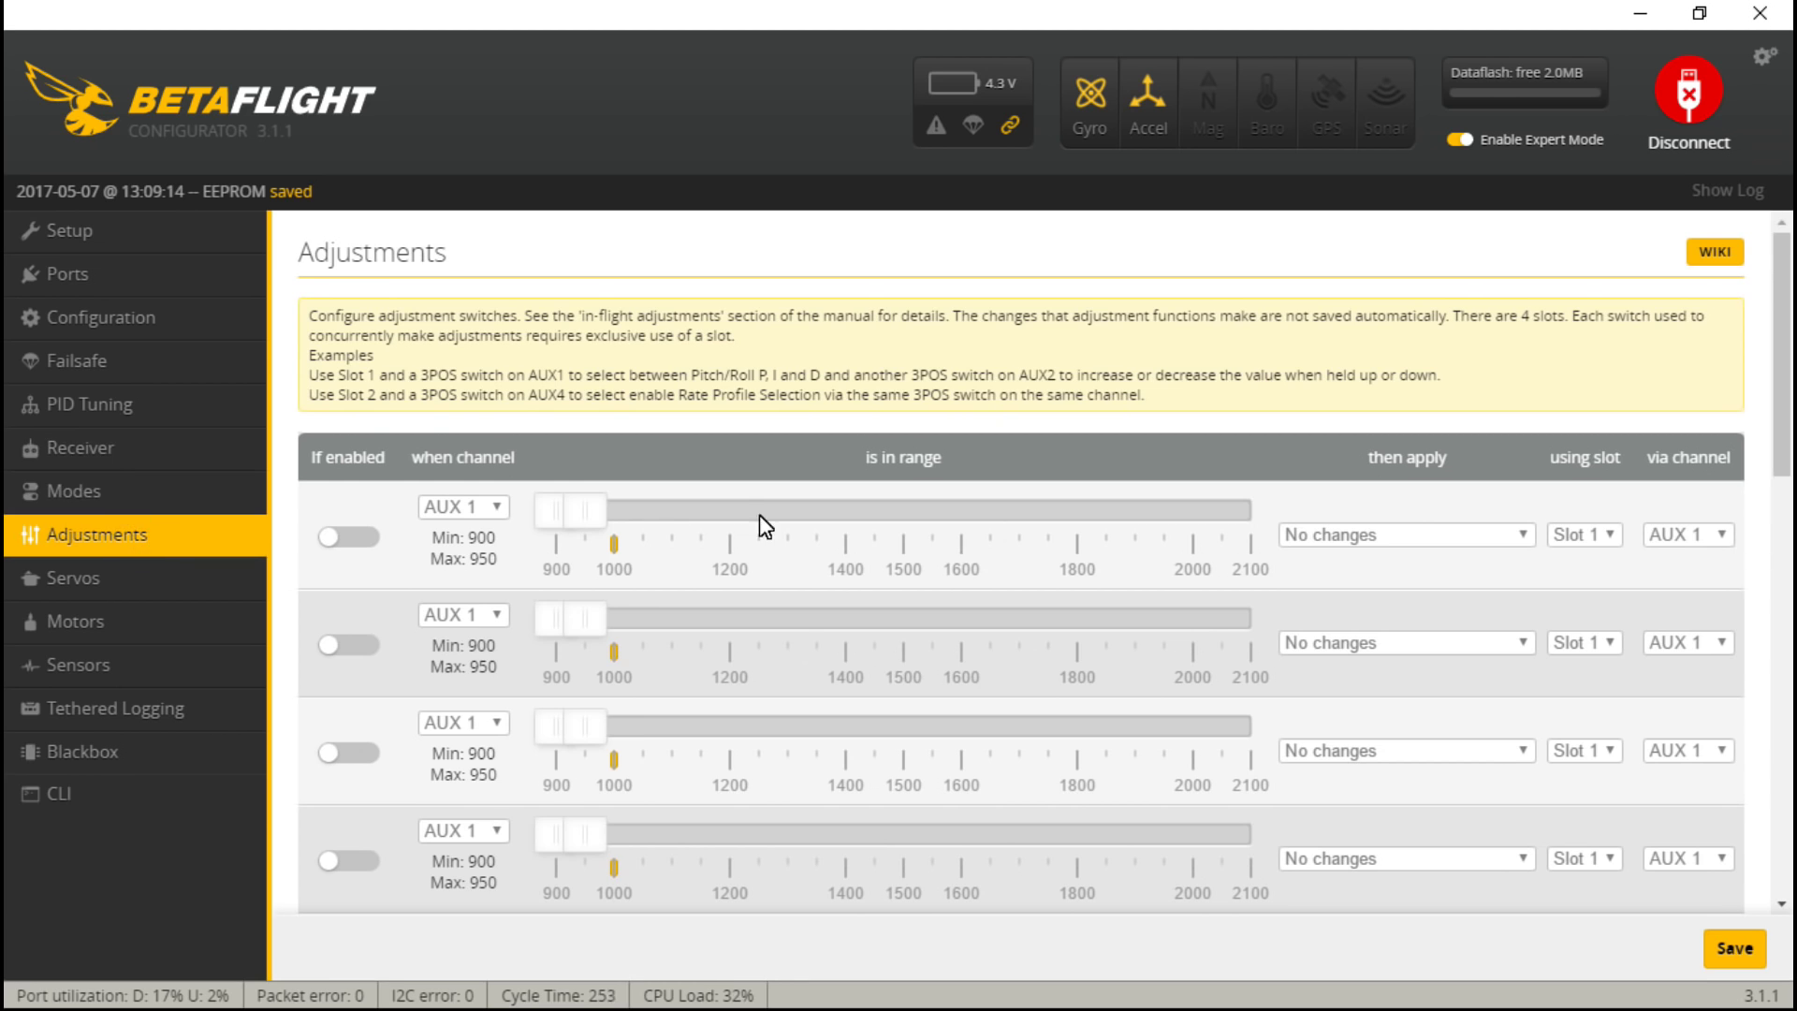
{"action": "left_click", "coordinate": [136, 586]}
{"action": "left_click", "coordinate": [75, 612]}
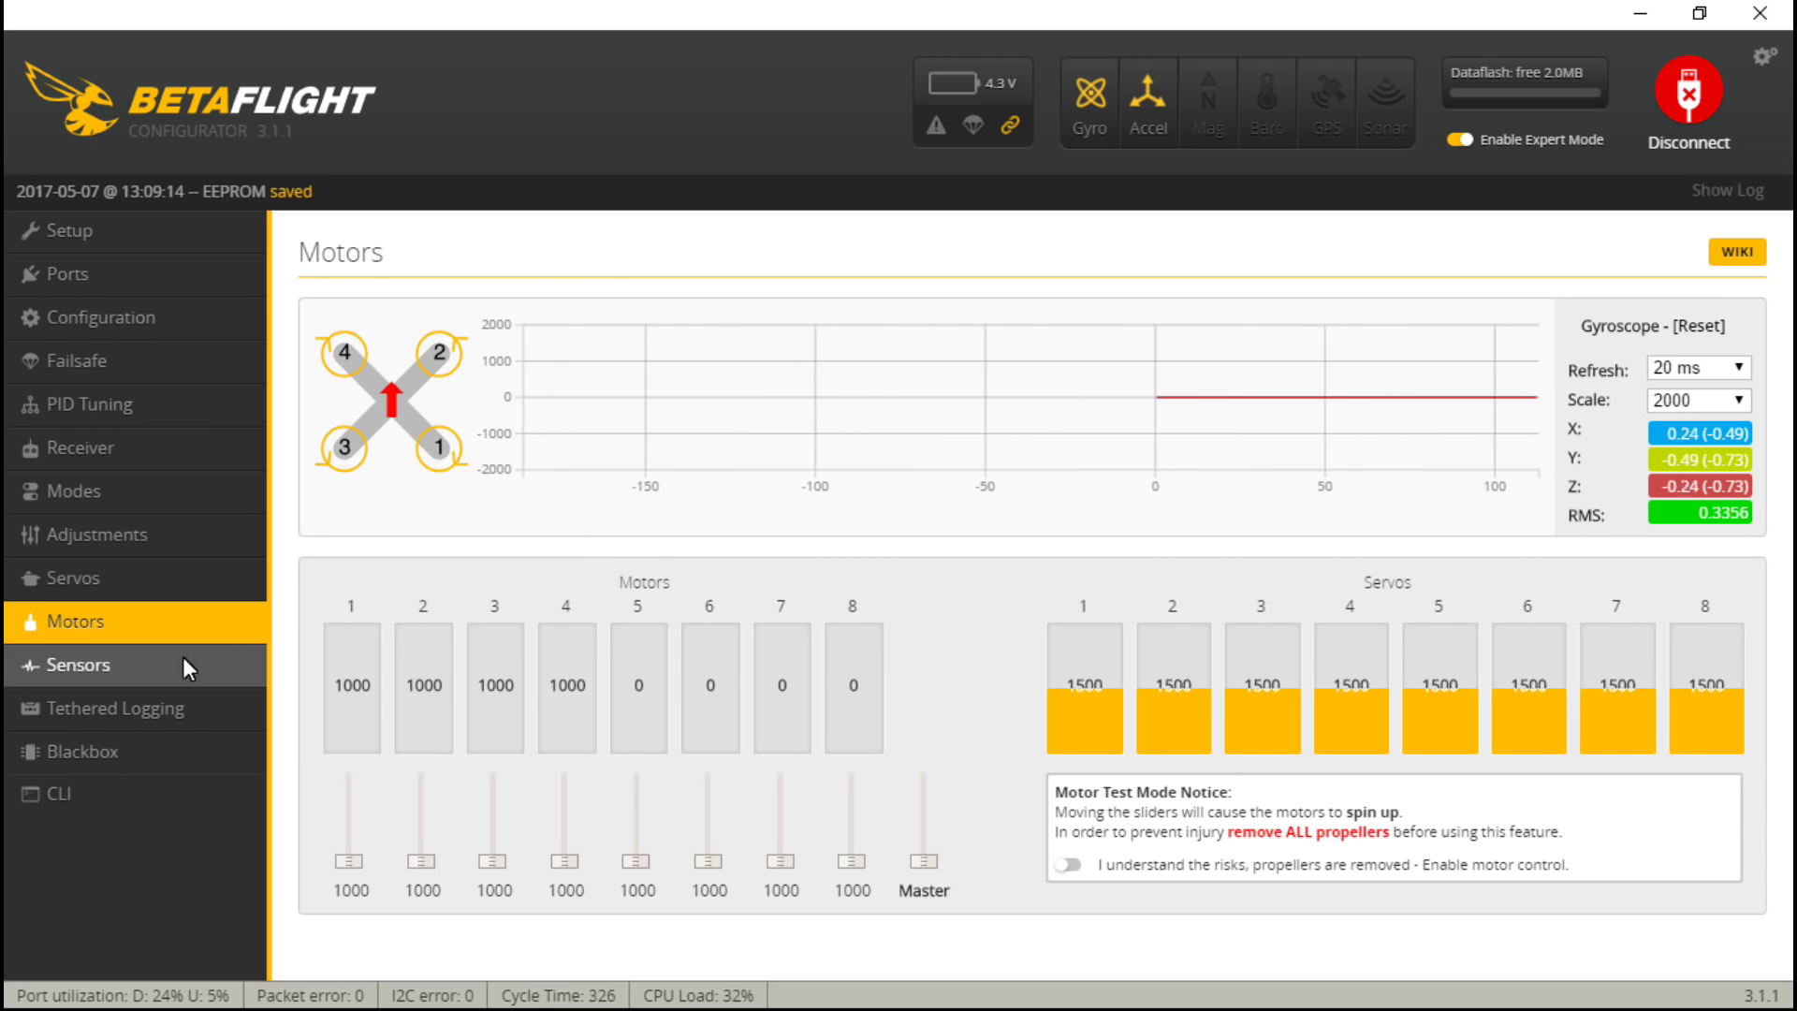
- Examine the live gyroscope and accelerometer graphs, hiding and restoring the accelerometer graph
{"action": "left_click", "coordinate": [146, 668]}
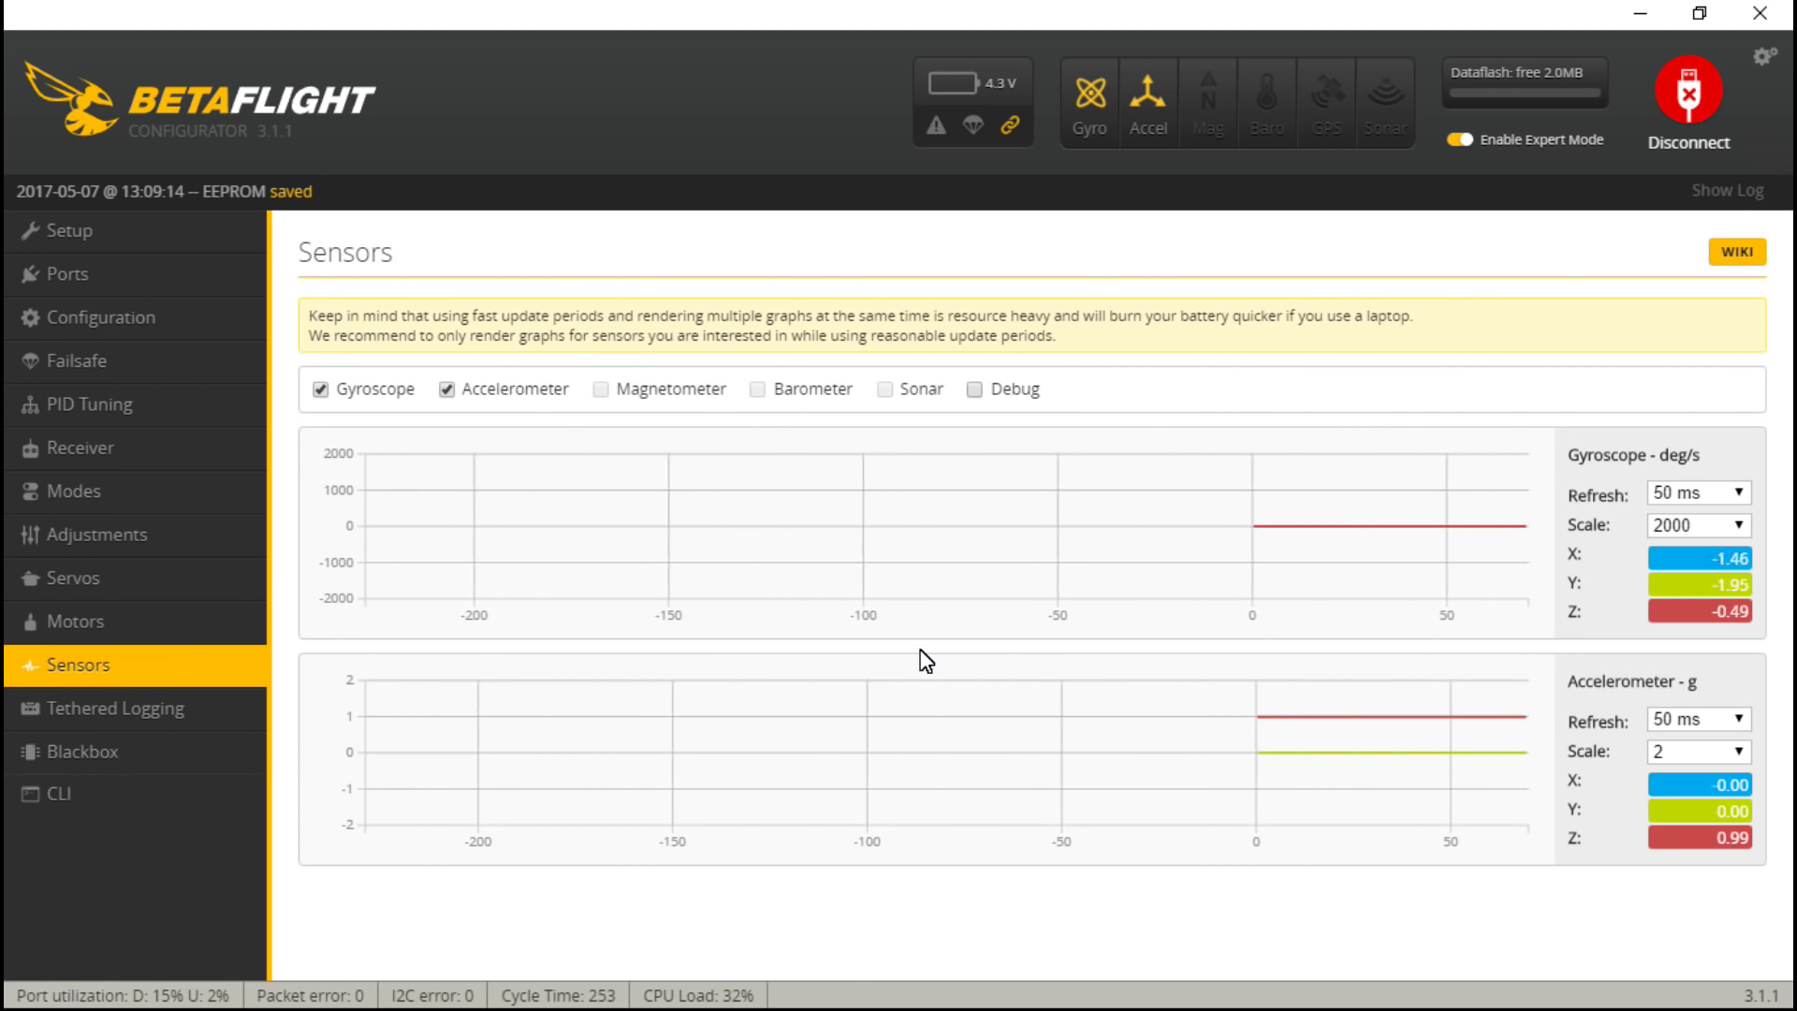
{"action": "left_click", "coordinate": [446, 391]}
{"action": "left_click", "coordinate": [448, 398]}
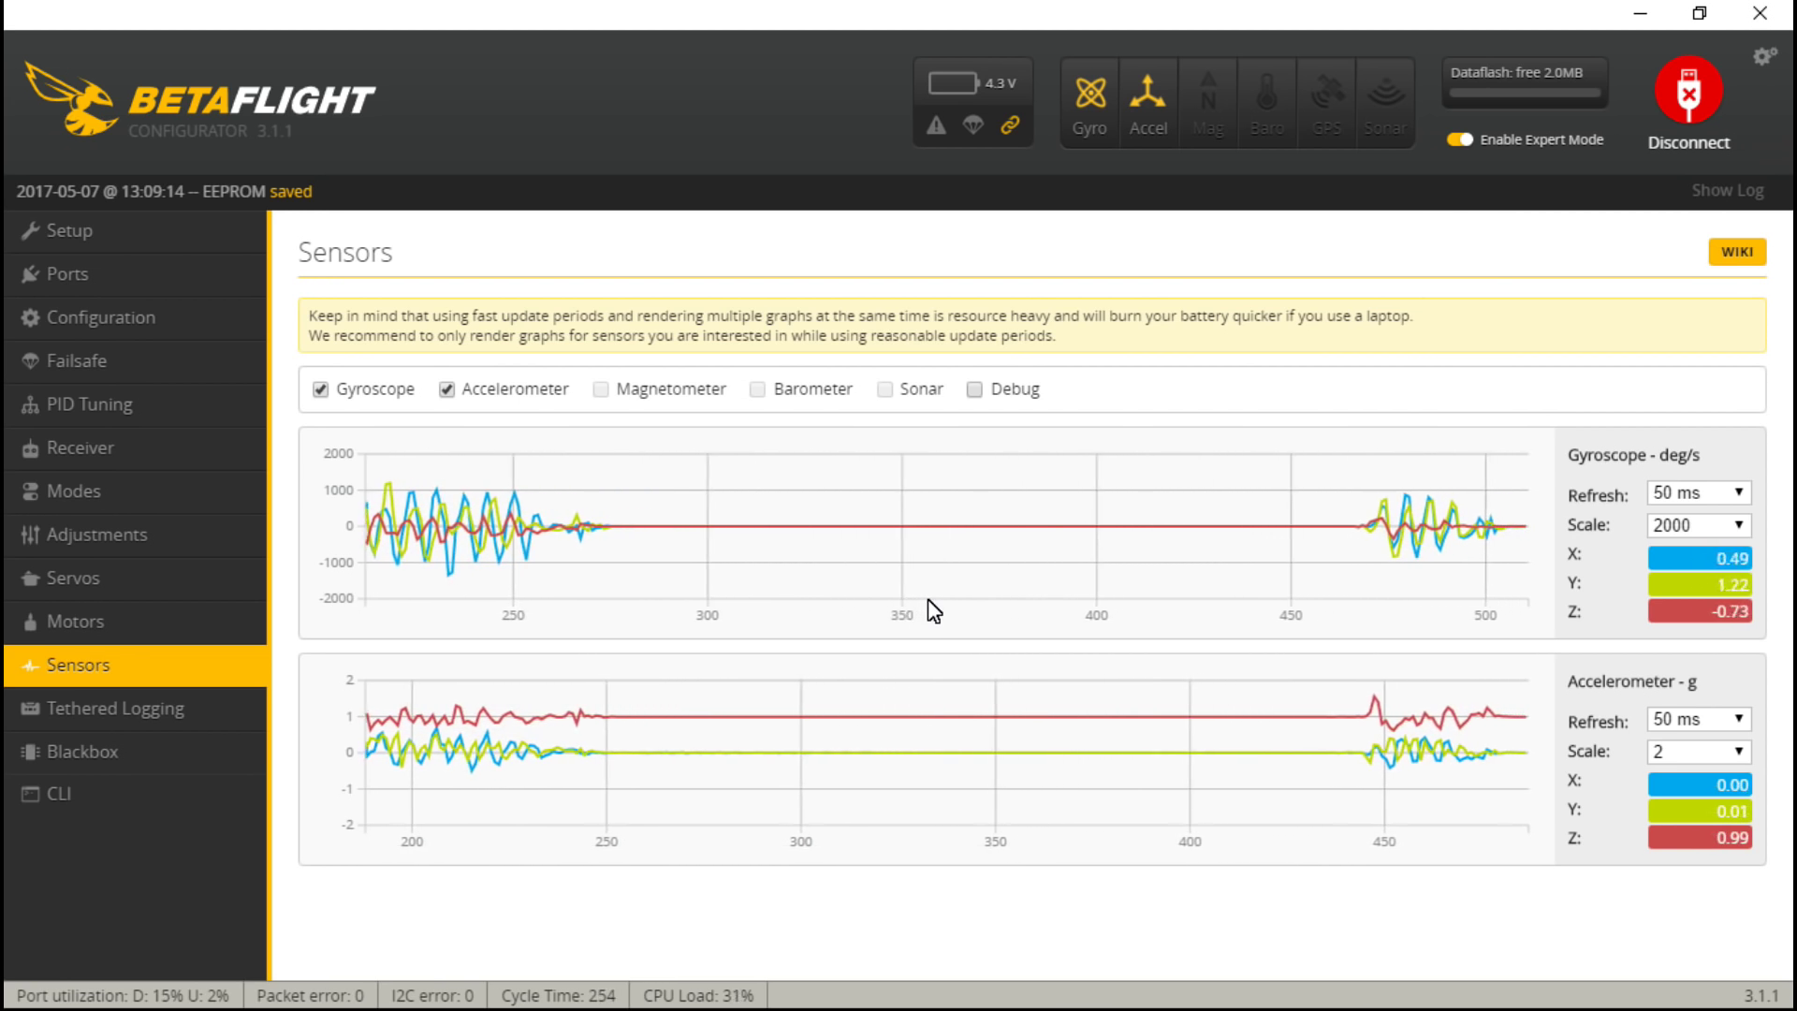
- Look over the tethered logging and Blackbox settings, and open the CLI ready for a command
{"action": "left_click", "coordinate": [216, 707]}
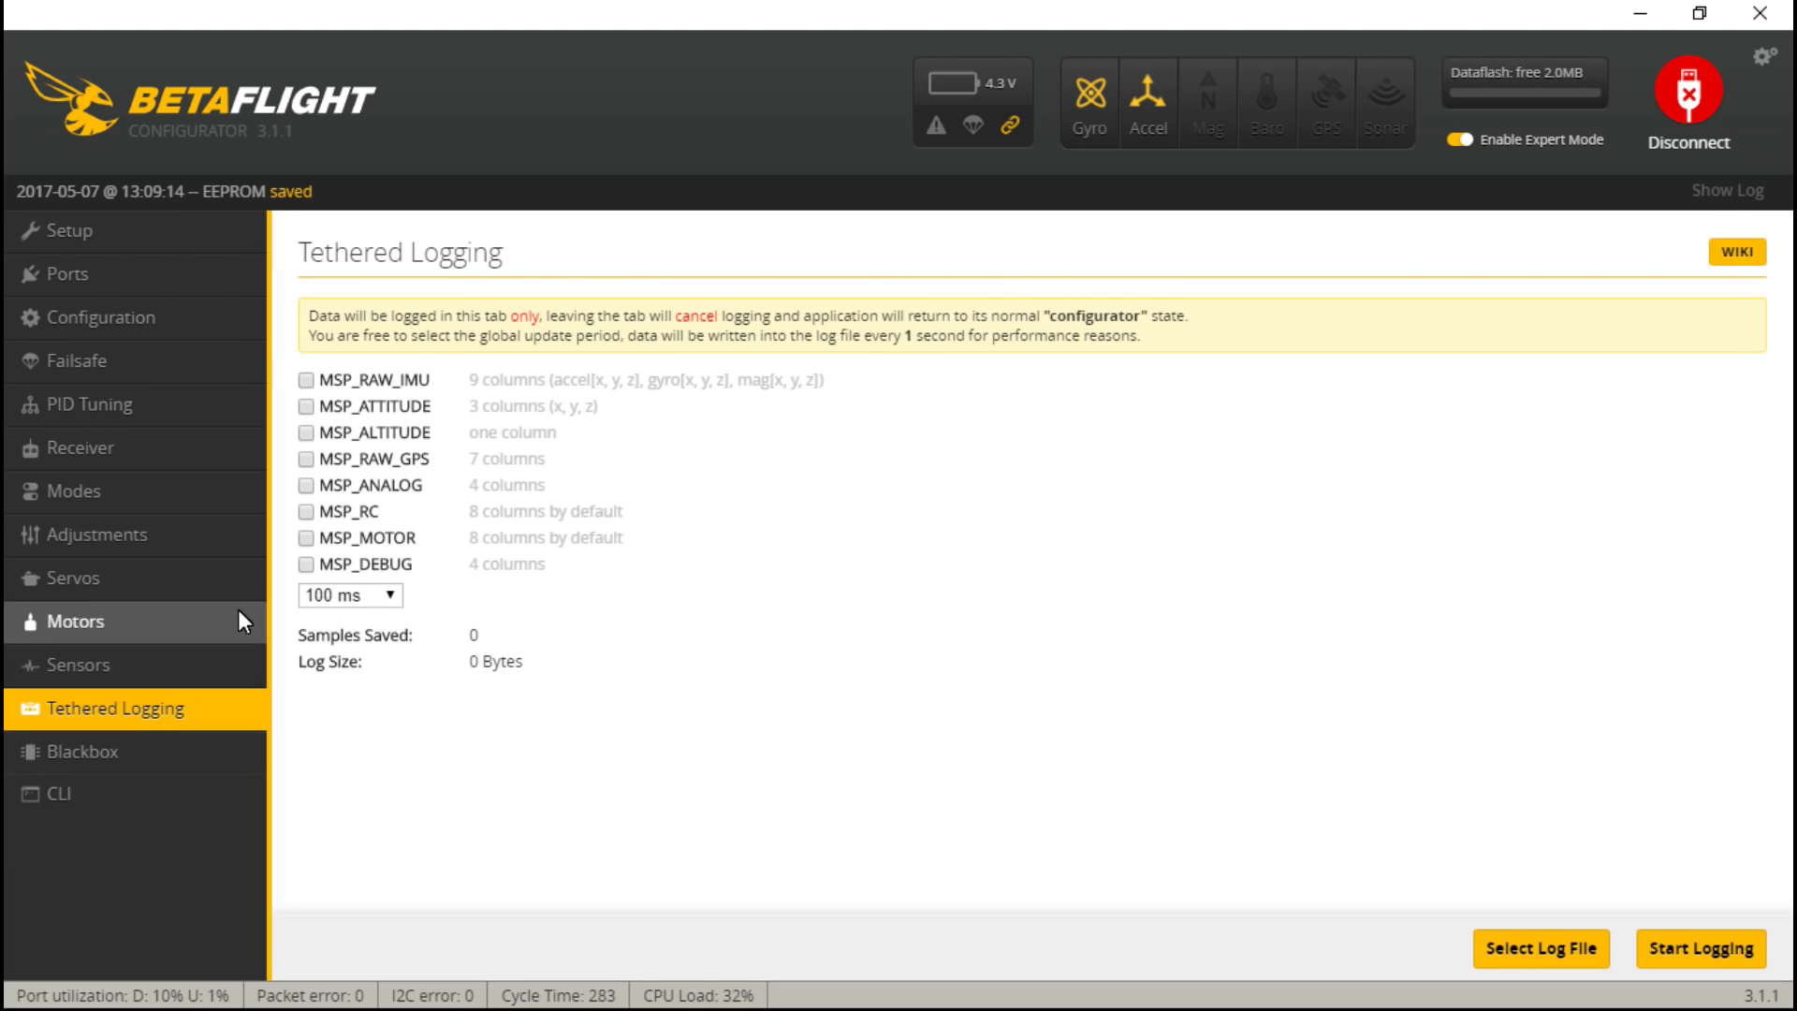
{"action": "left_click", "coordinate": [119, 747]}
{"action": "left_click", "coordinate": [116, 794]}
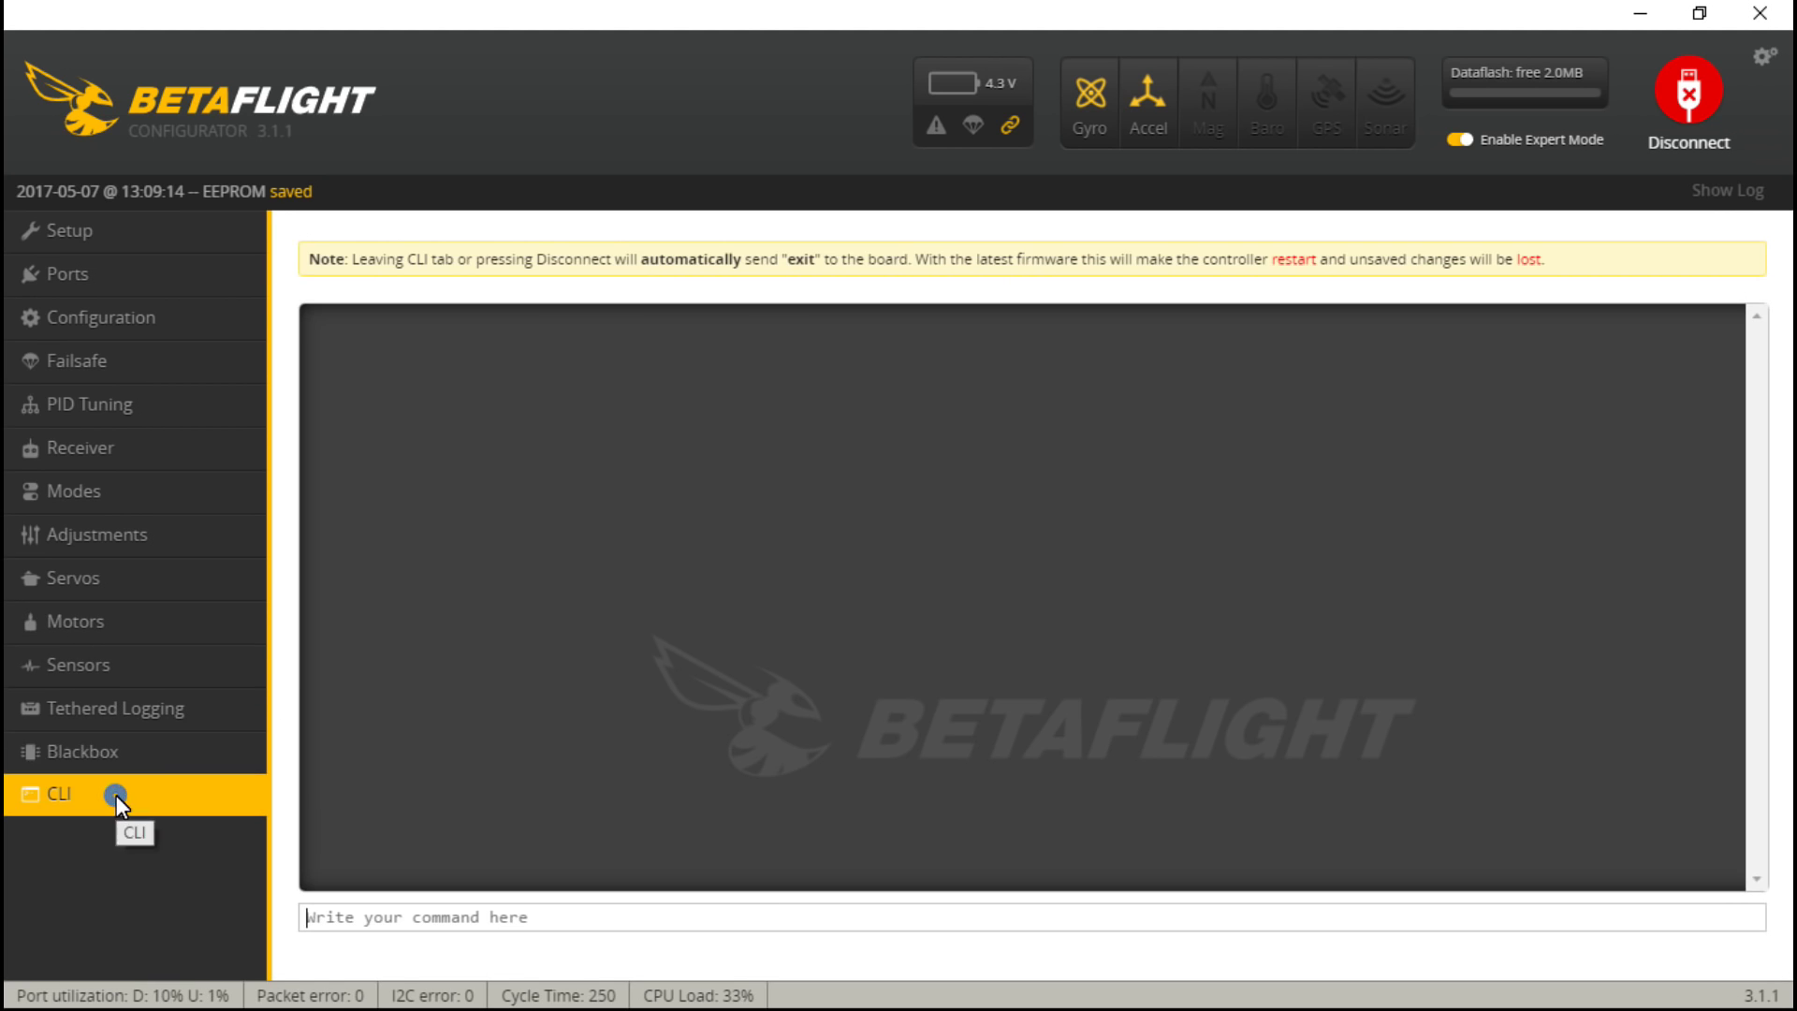
{"action": "left_click", "coordinate": [596, 920]}
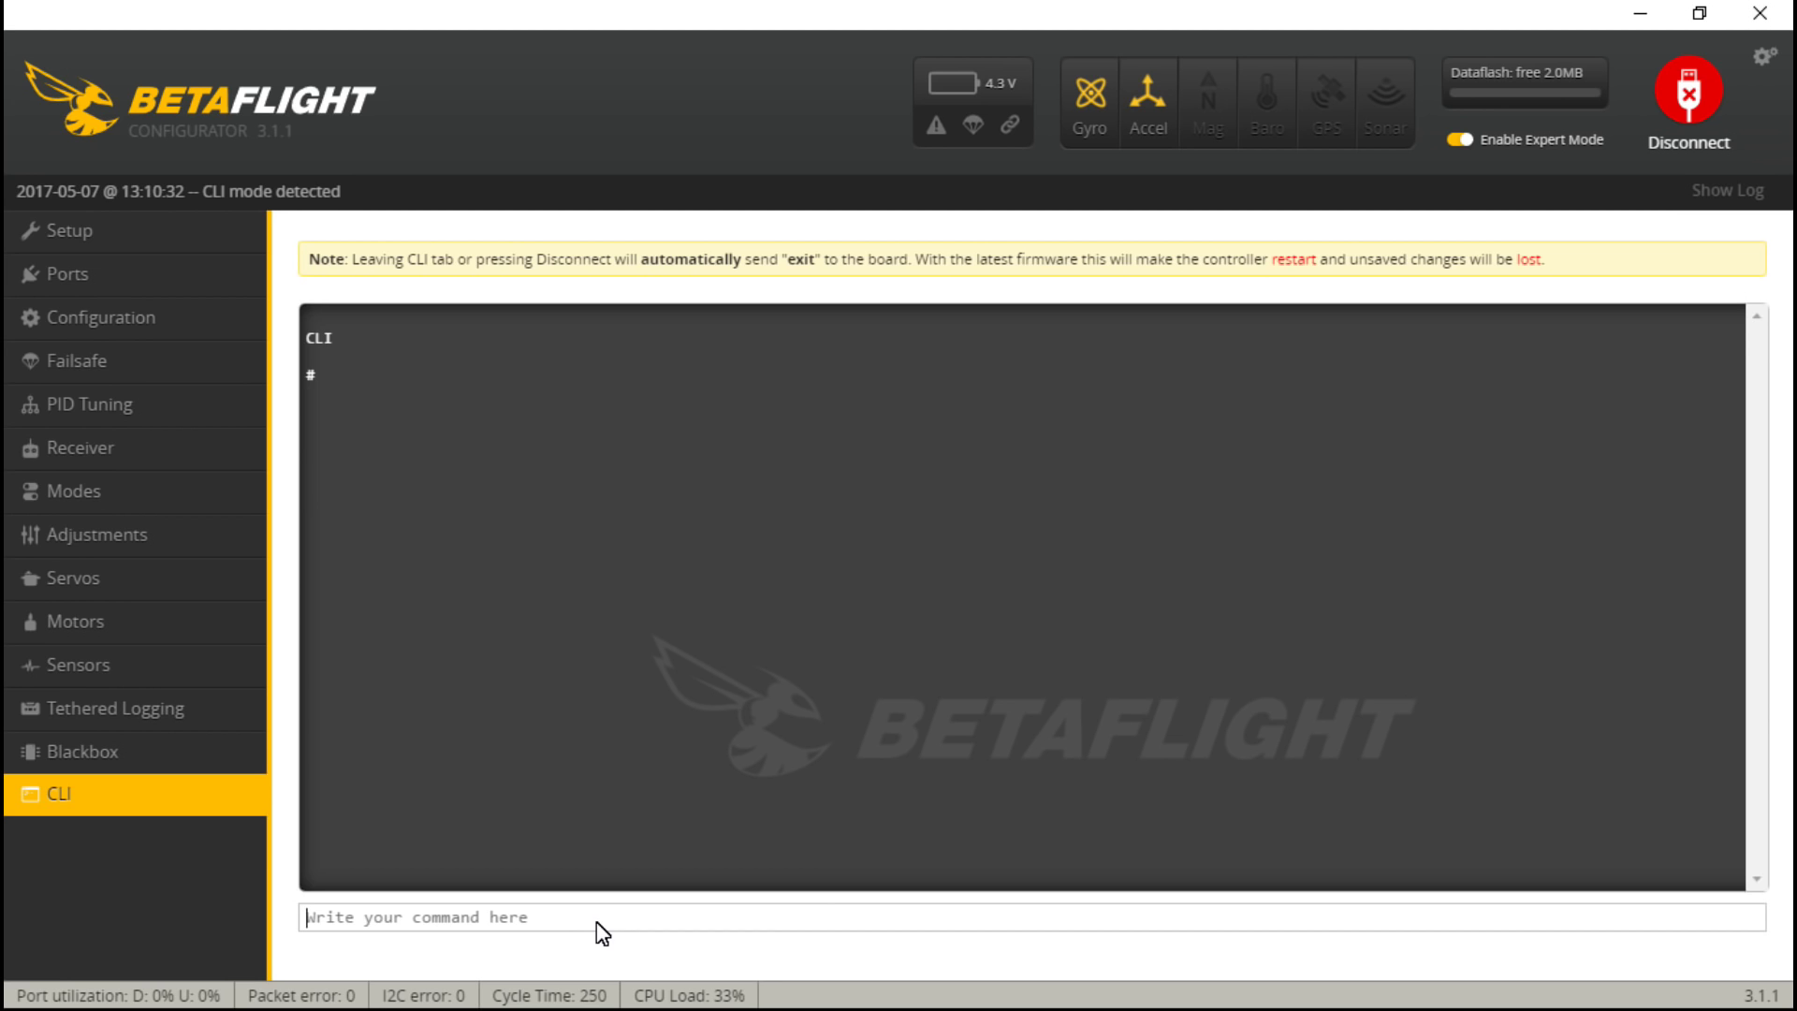
{"action": "right_click", "coordinate": [596, 923]}
{"action": "left_click", "coordinate": [527, 924]}
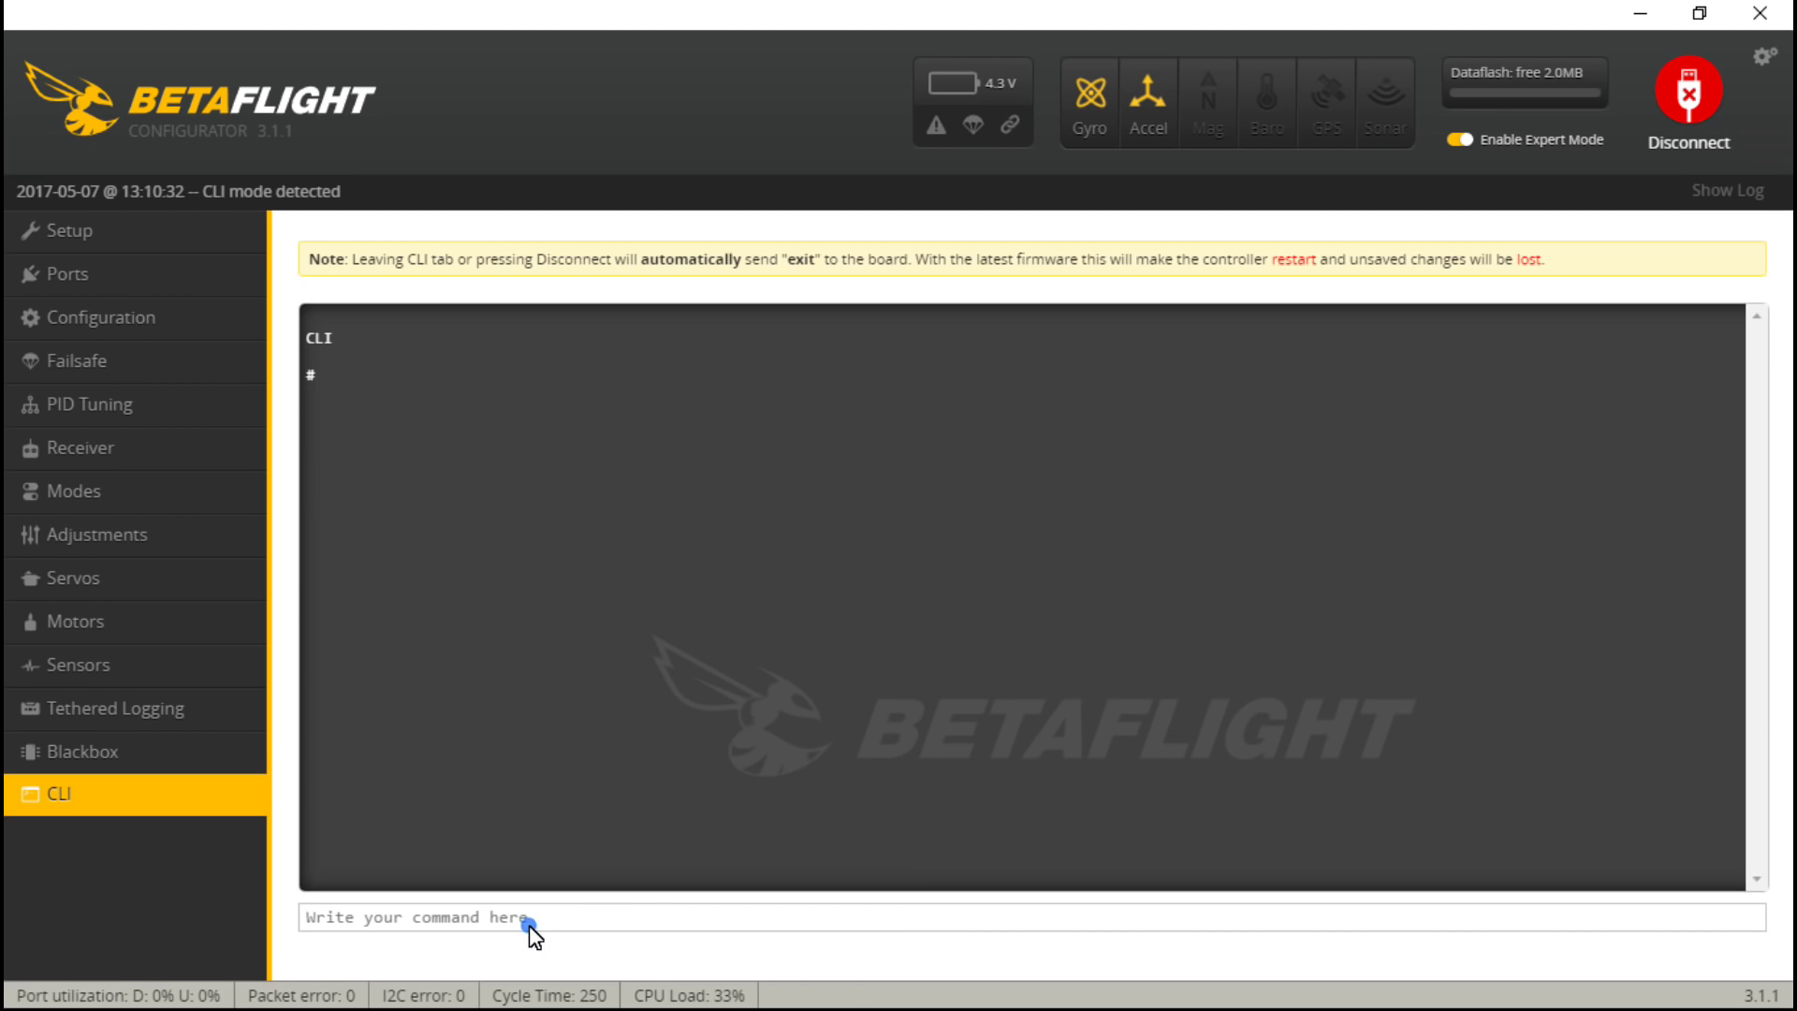
- Switch the connection to the flight controller installed in the quadcopter, and set its board yaw alignment to 180 degrees
{"action": "left_click", "coordinate": [1734, 139]}
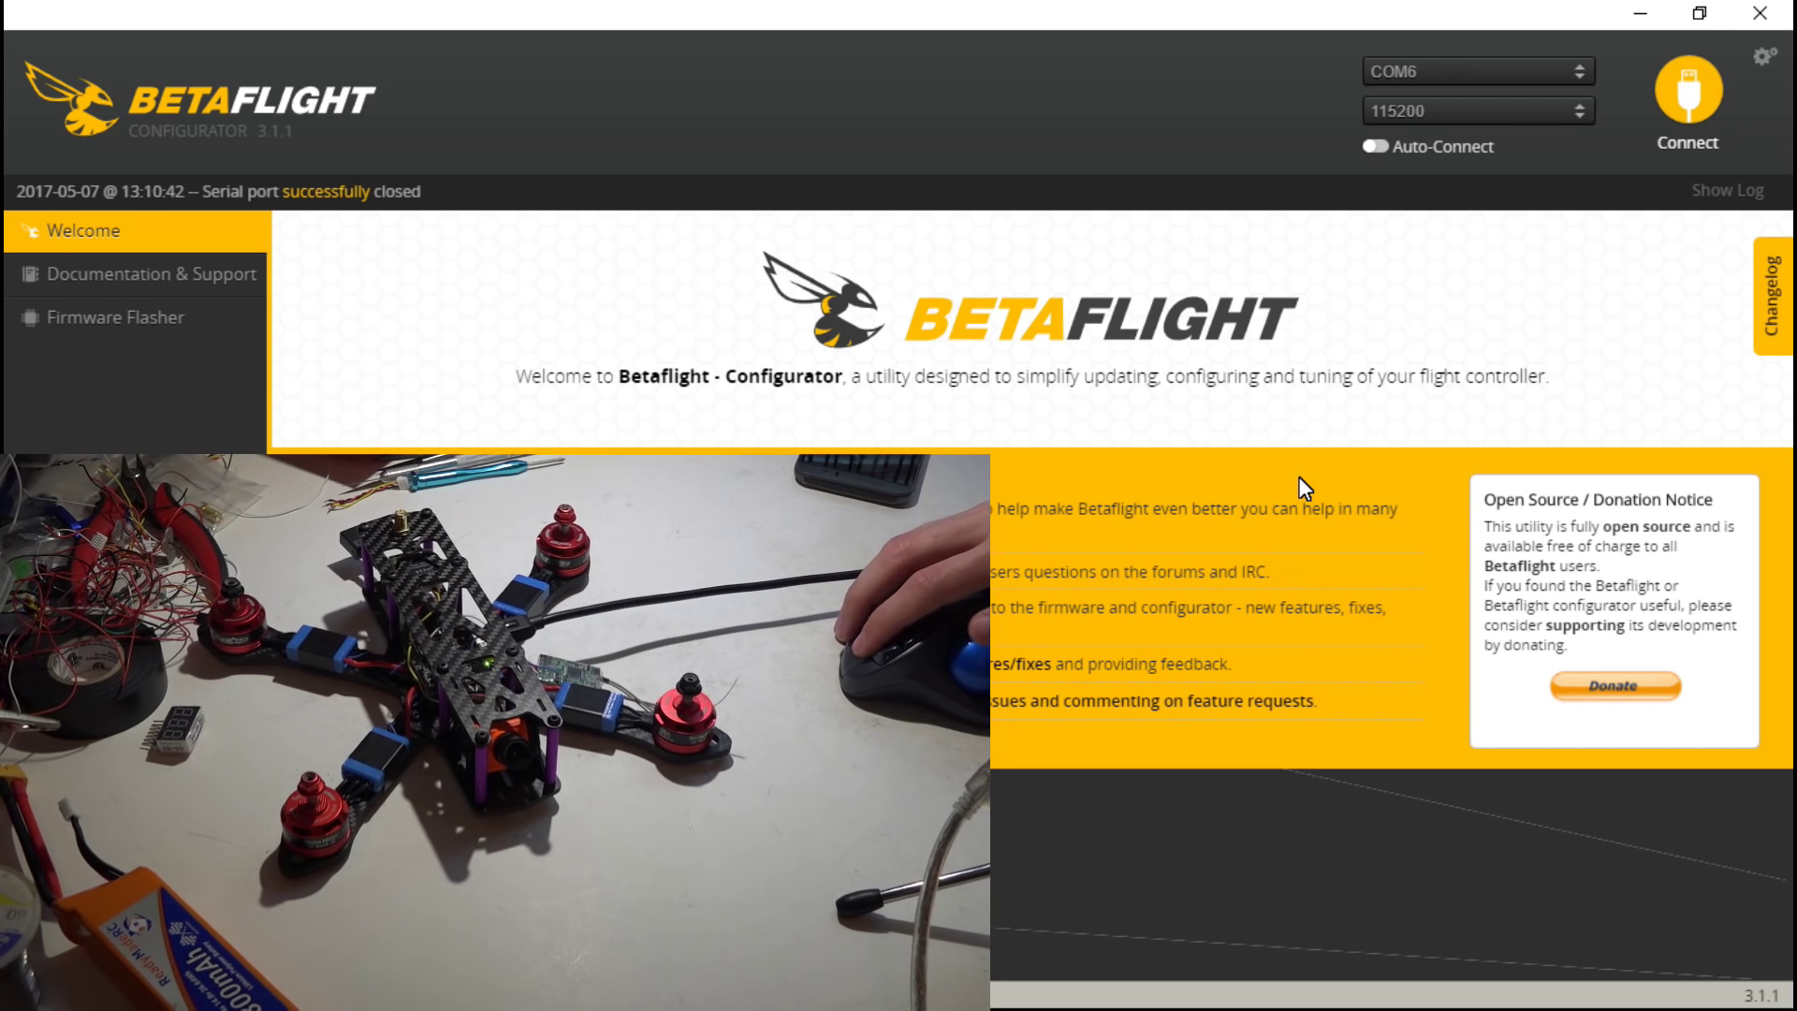
{"action": "left_click", "coordinate": [1687, 91]}
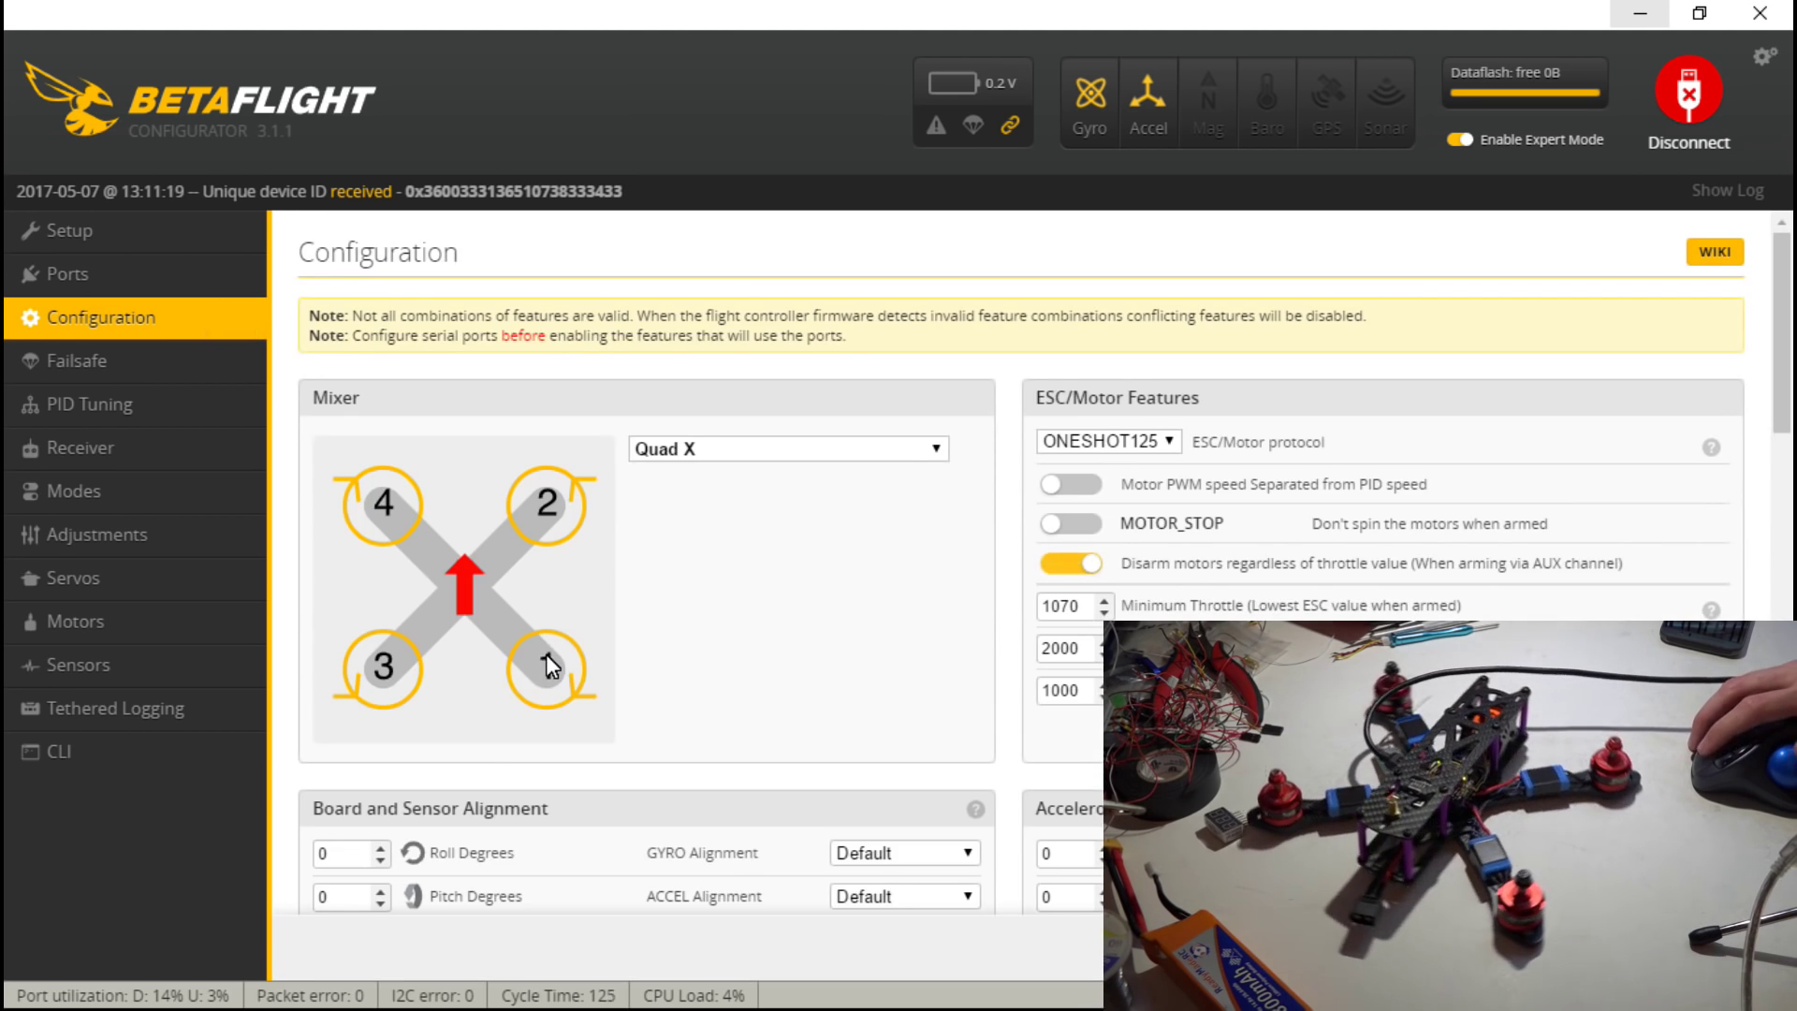
{"action": "scroll", "coordinate": [546, 654], "scroll_direction": "down", "scroll_amount": 4}
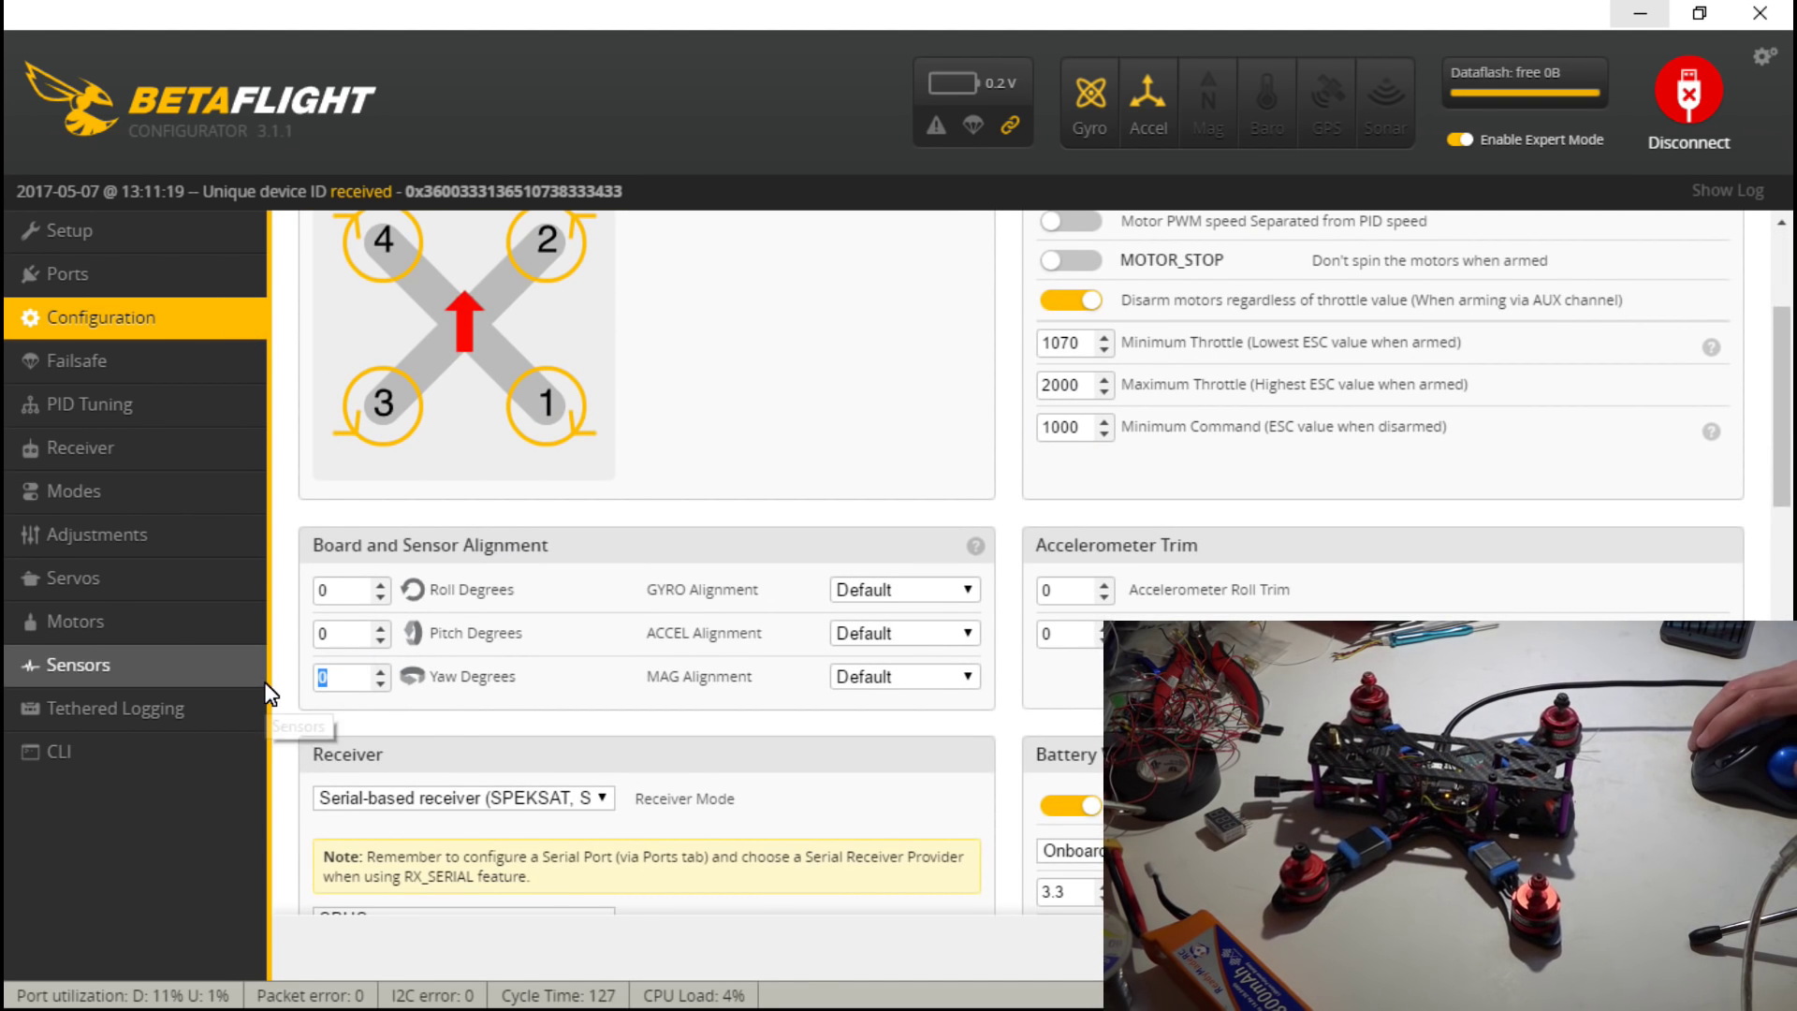
{"action": "type", "text": "180"}
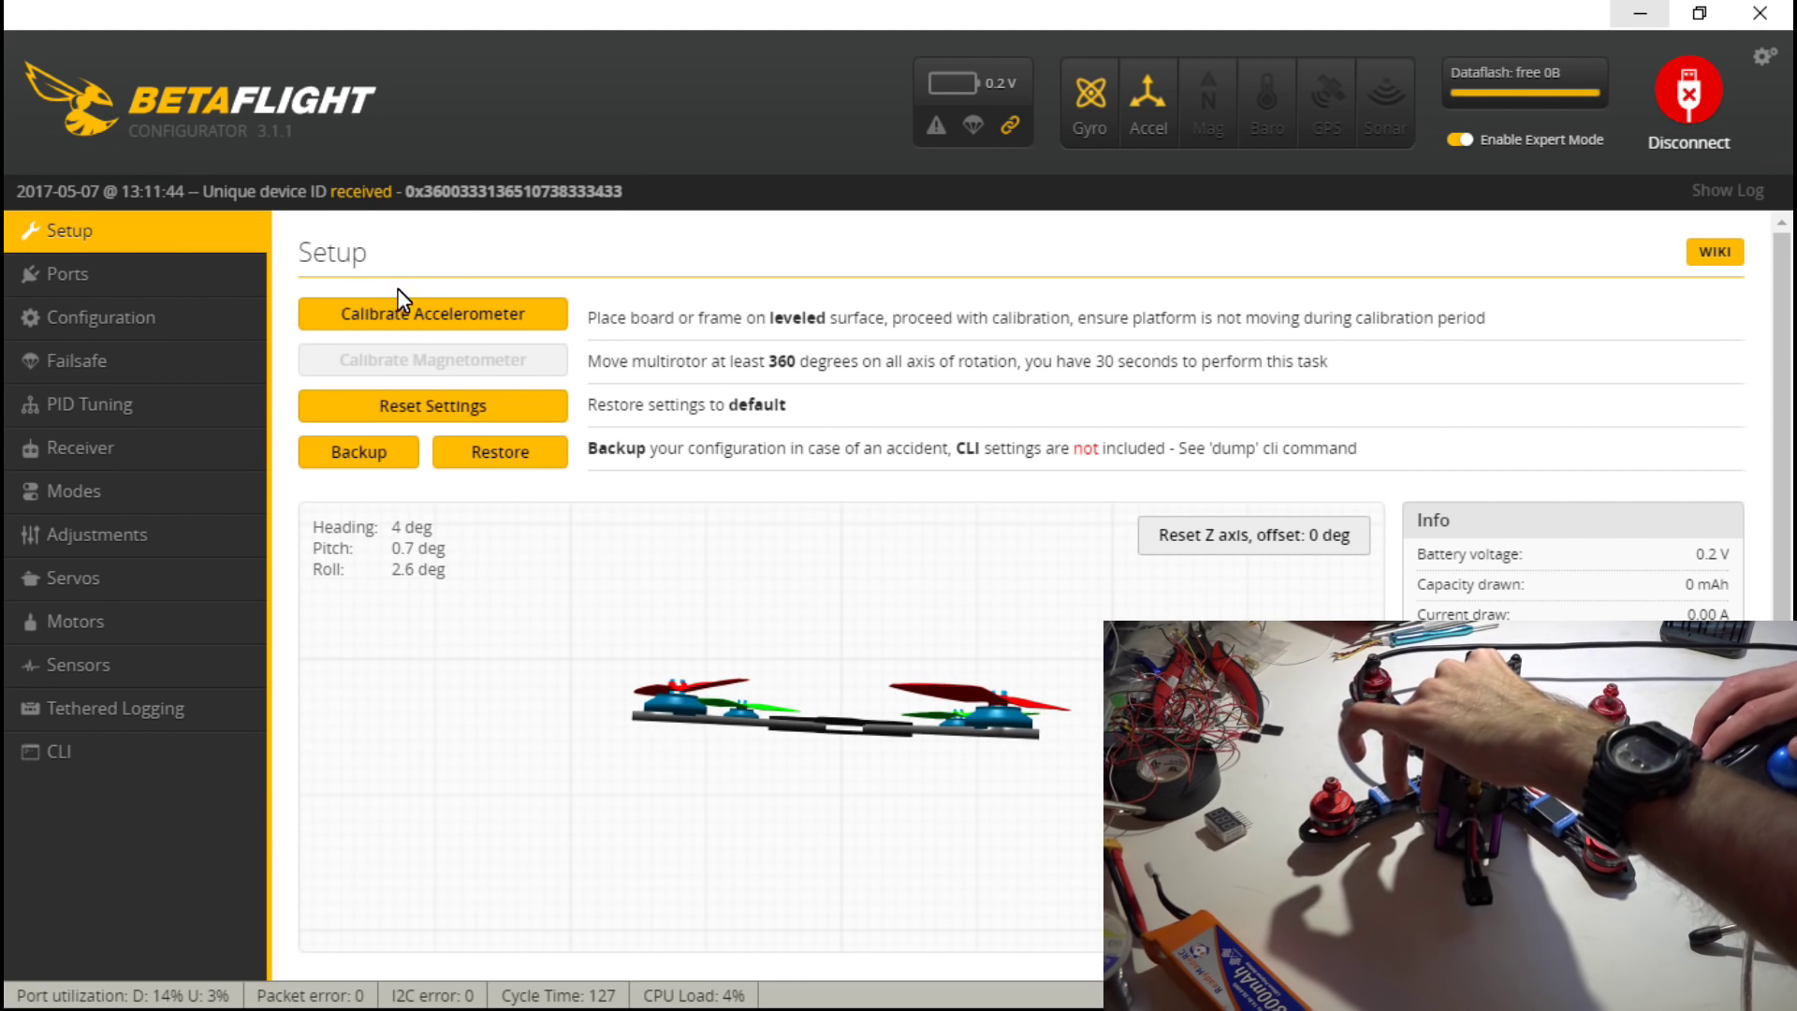
- Calibrate the accelerometer with the quadcopter level, and review the serial port assignments
{"action": "left_click", "coordinate": [407, 314]}
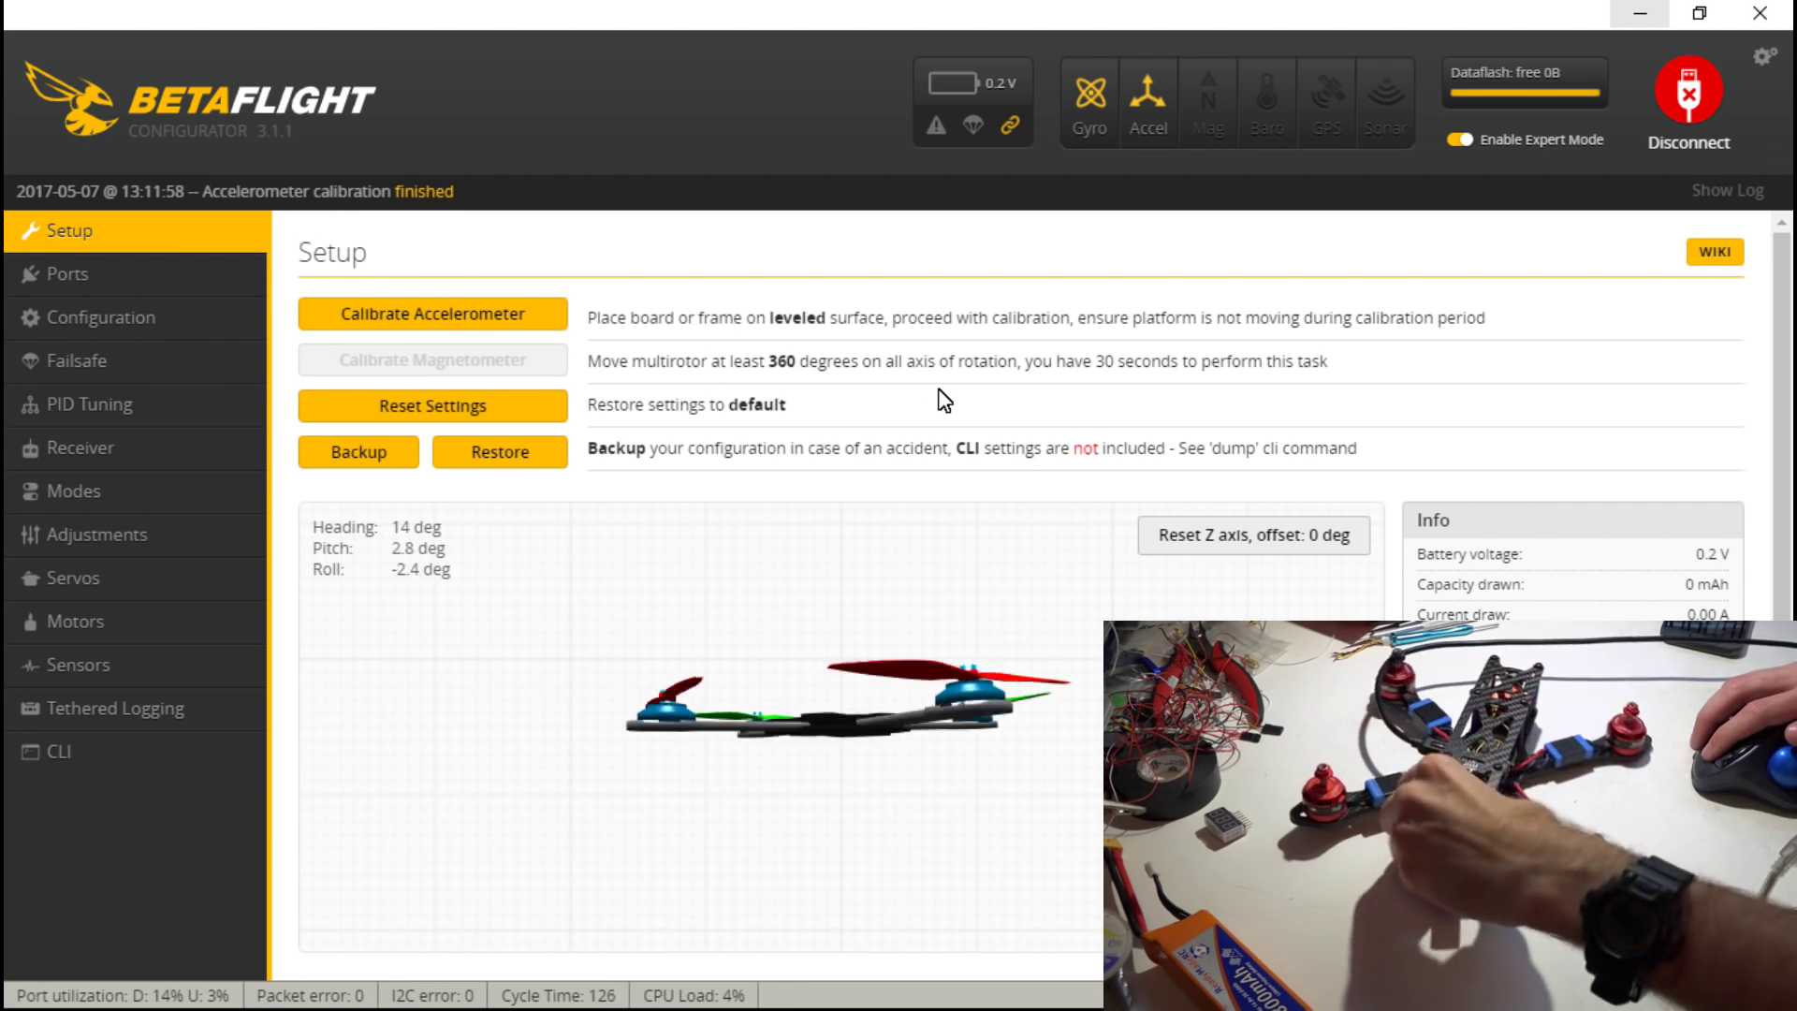
{"action": "left_click", "coordinate": [67, 273]}
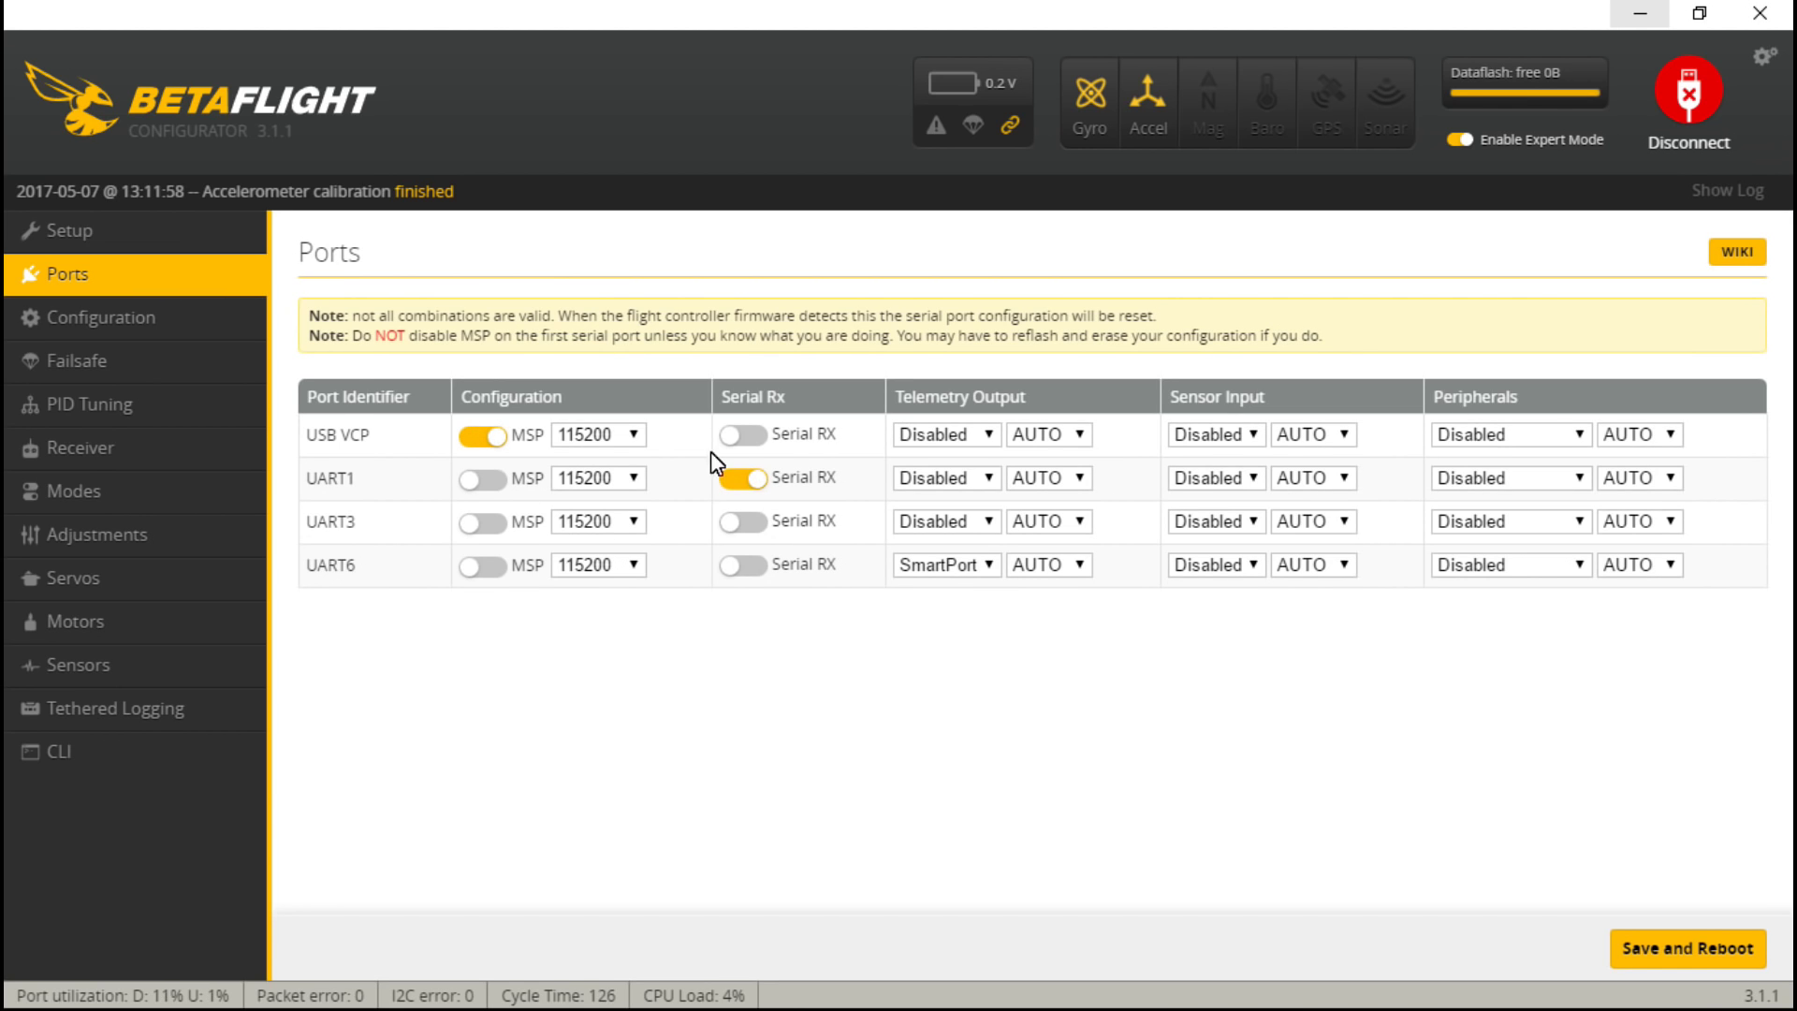
- Set the ESC/Motor protocol to DSHOT600 and review the motor idle throttle value
{"action": "left_click", "coordinate": [111, 329]}
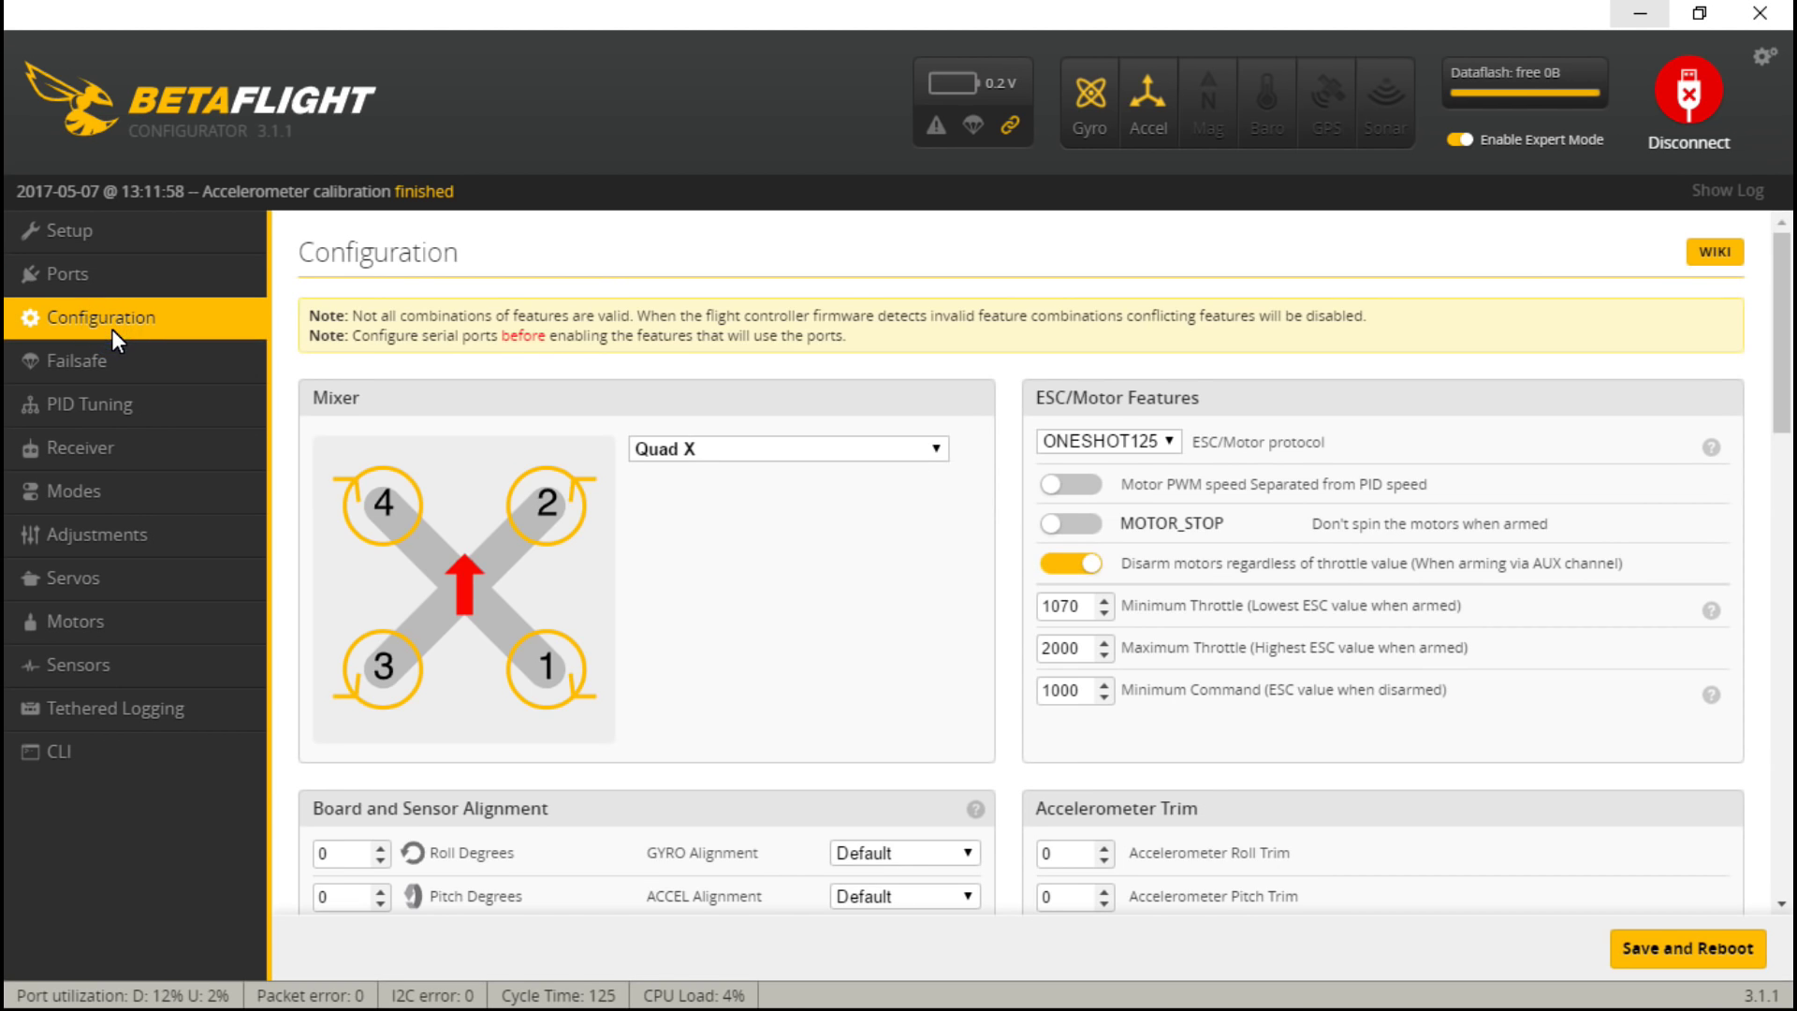
{"action": "left_click", "coordinate": [1151, 454]}
{"action": "left_click", "coordinate": [1104, 615]}
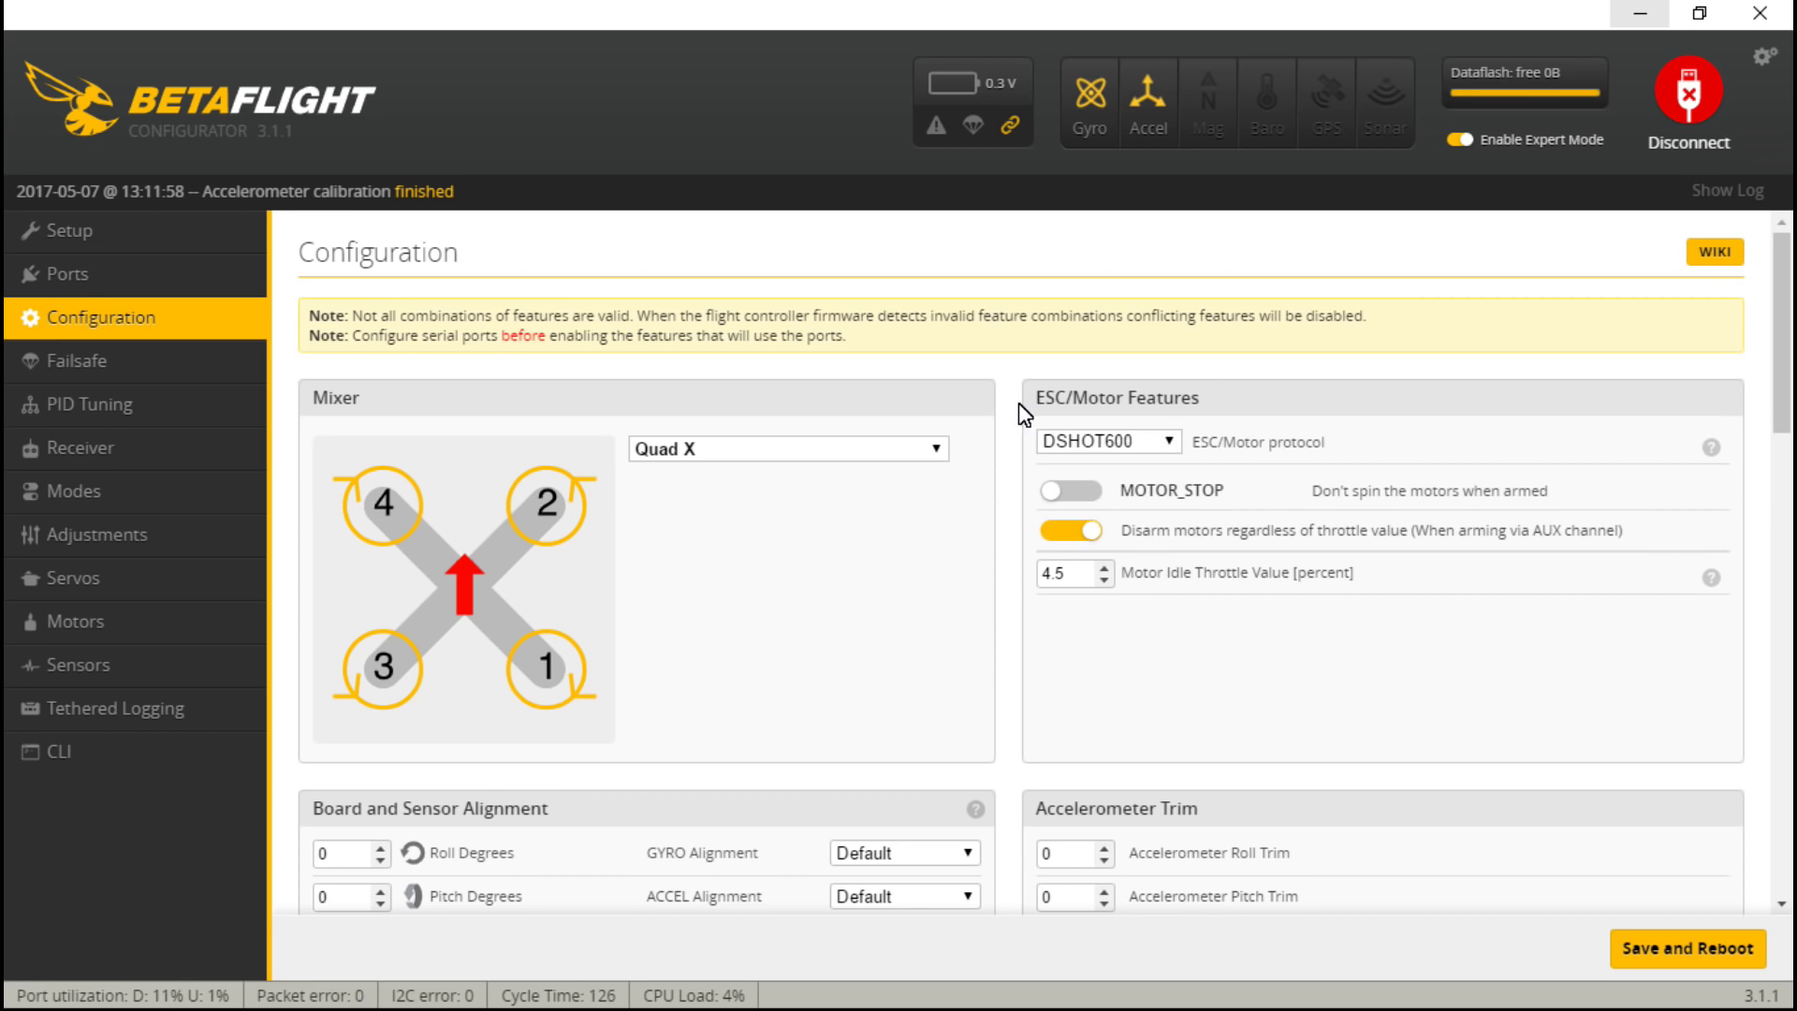
{"action": "left_click_drag", "start_coordinate": [1083, 589], "coordinate": [975, 589]}
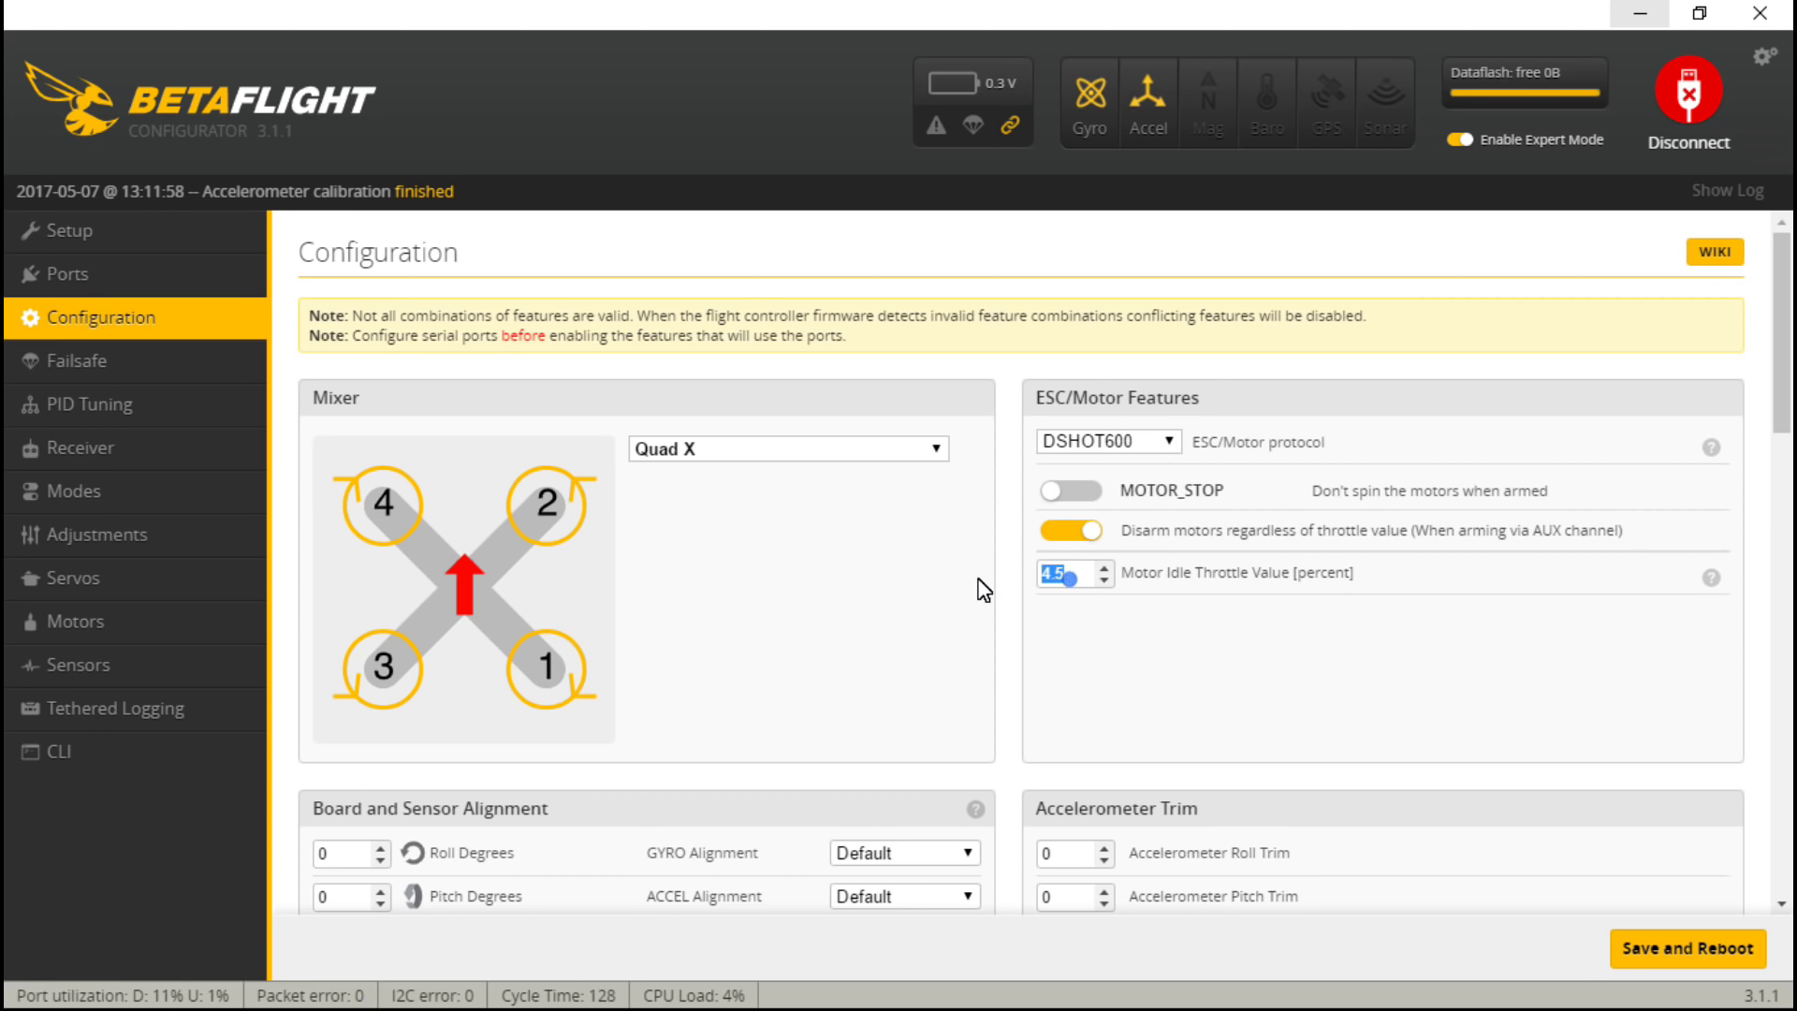
{"action": "left_click", "coordinate": [1007, 670]}
- Set the PID loop frequency to 8 kHz in the system configuration, and save and reboot the flight controller
{"action": "scroll", "coordinate": [1008, 664], "scroll_direction": "down", "scroll_amount": 4}
{"action": "scroll", "coordinate": [1013, 663], "scroll_direction": "down", "scroll_amount": 1}
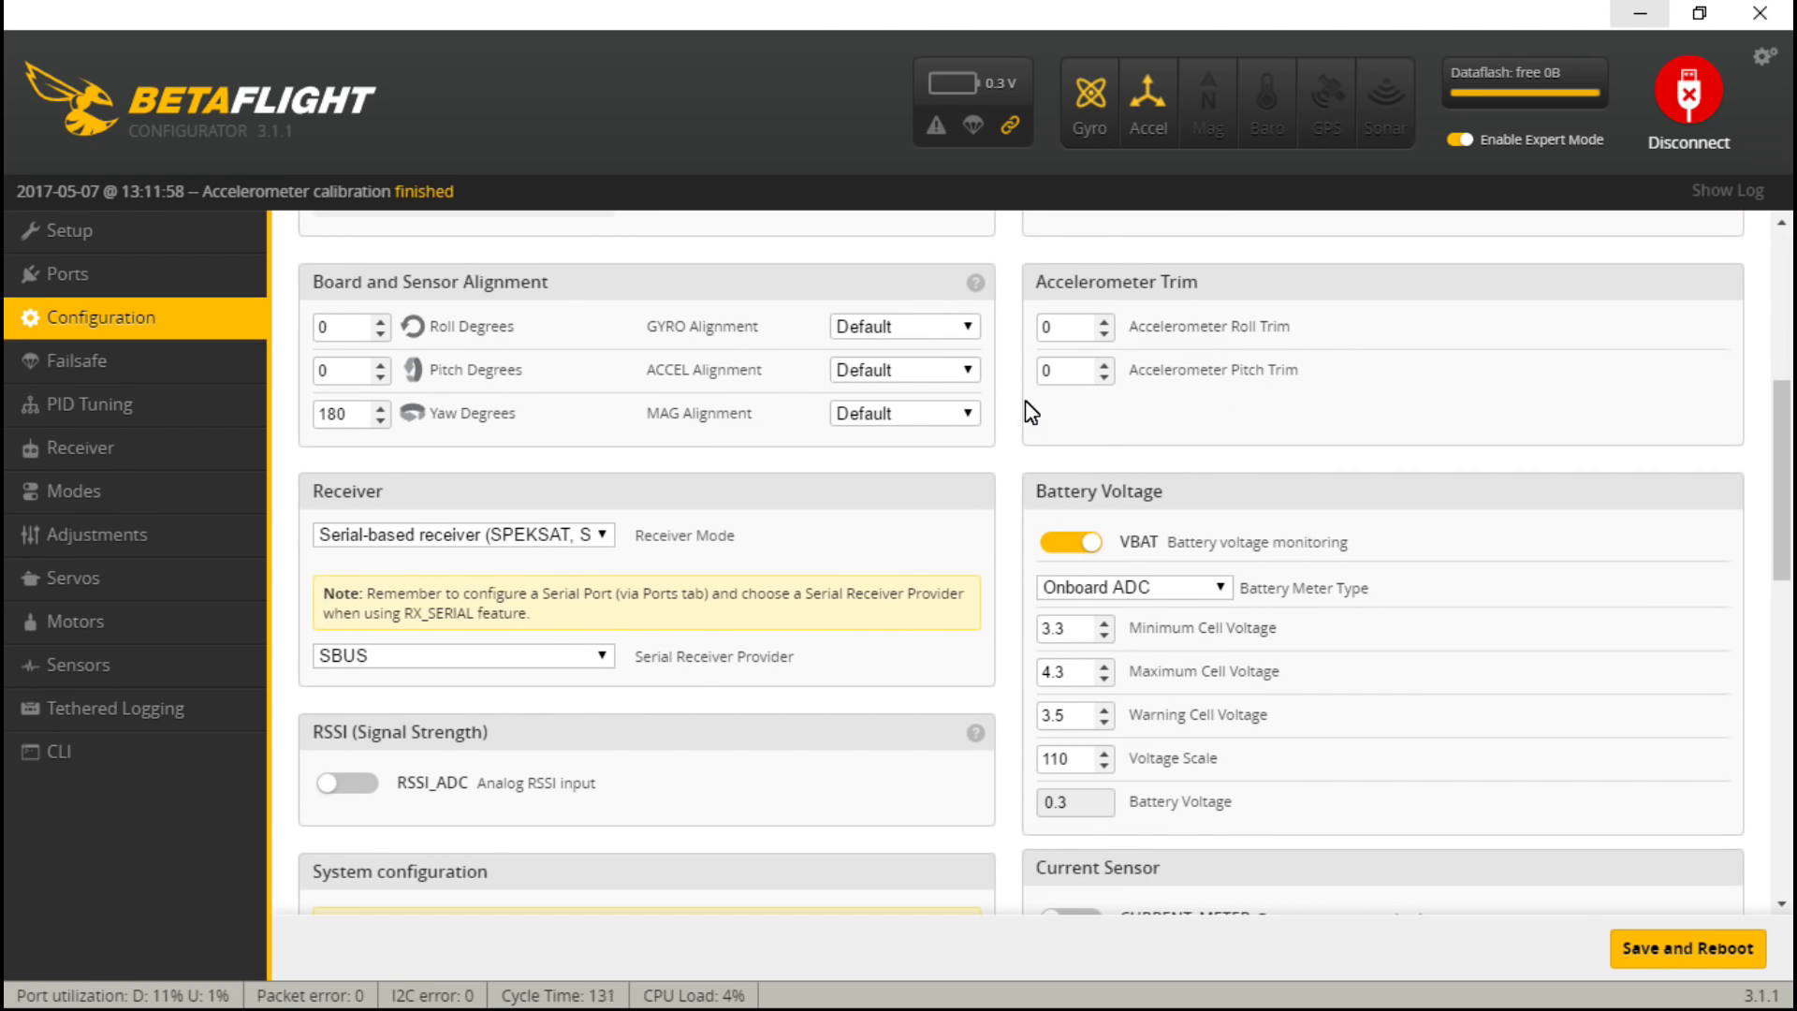
{"action": "scroll", "coordinate": [1010, 616], "scroll_direction": "down", "scroll_amount": 1}
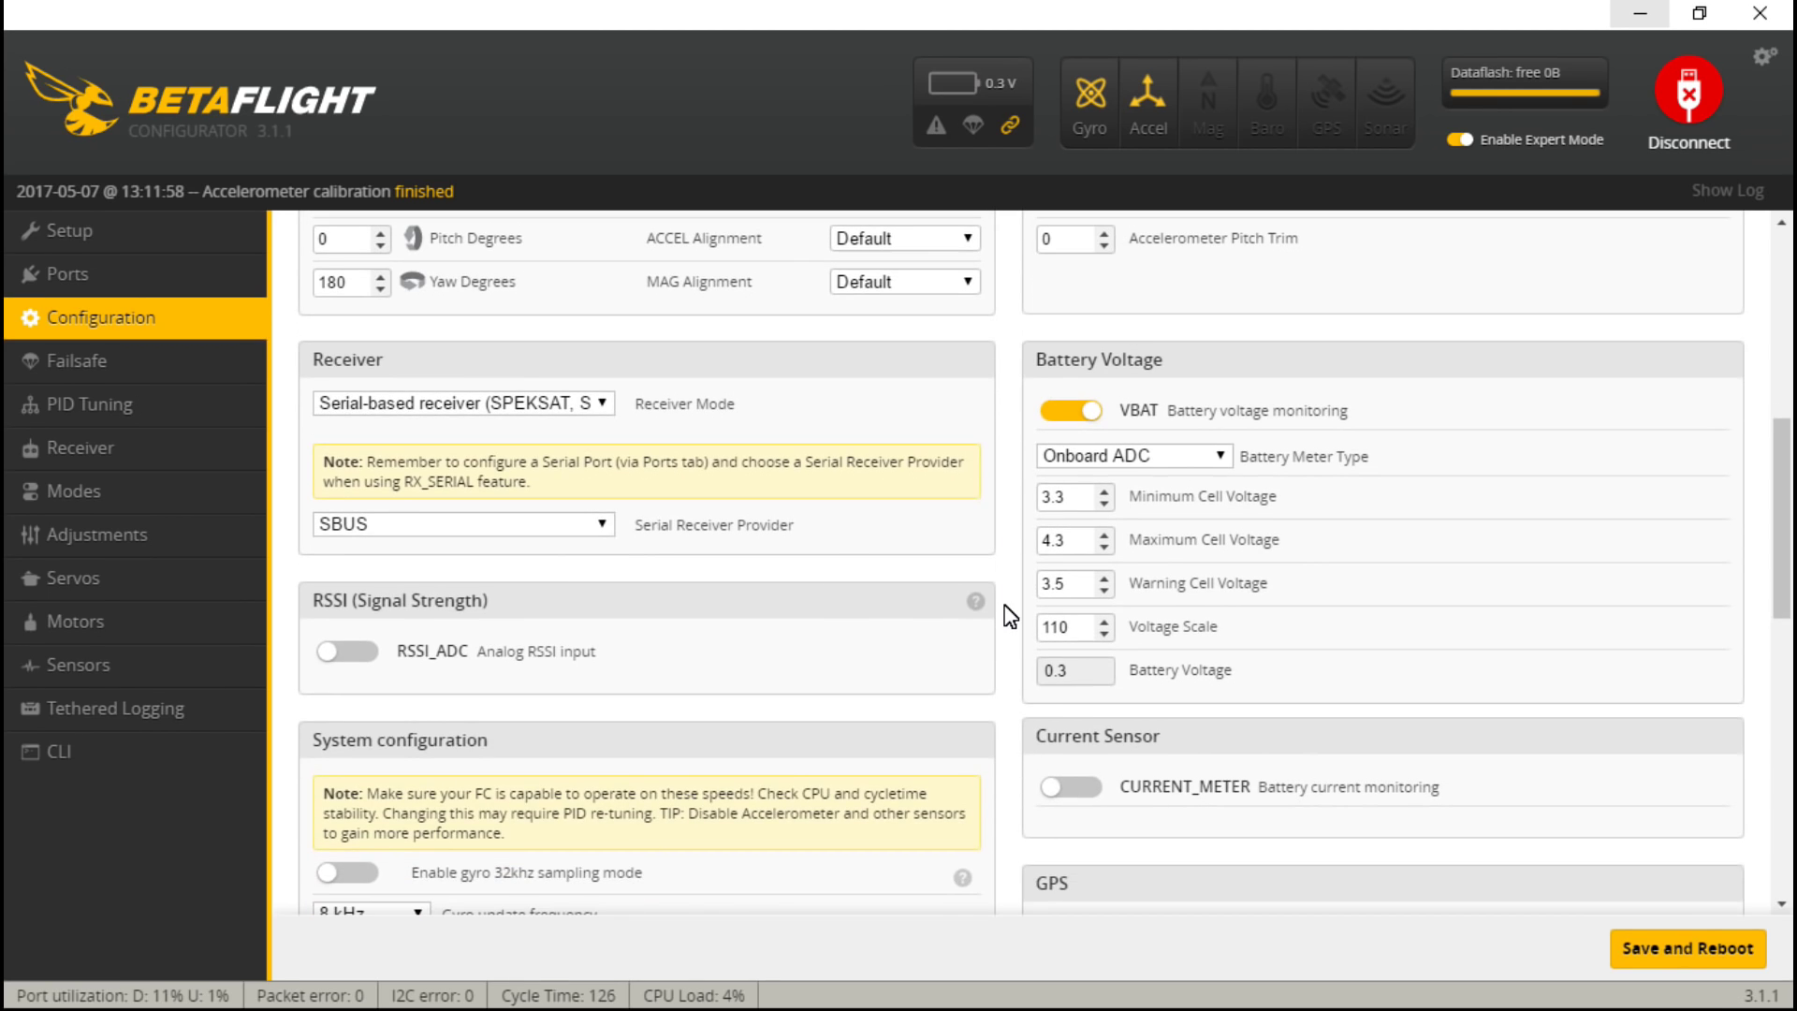
{"action": "scroll", "coordinate": [1009, 516], "scroll_direction": "down", "scroll_amount": 1}
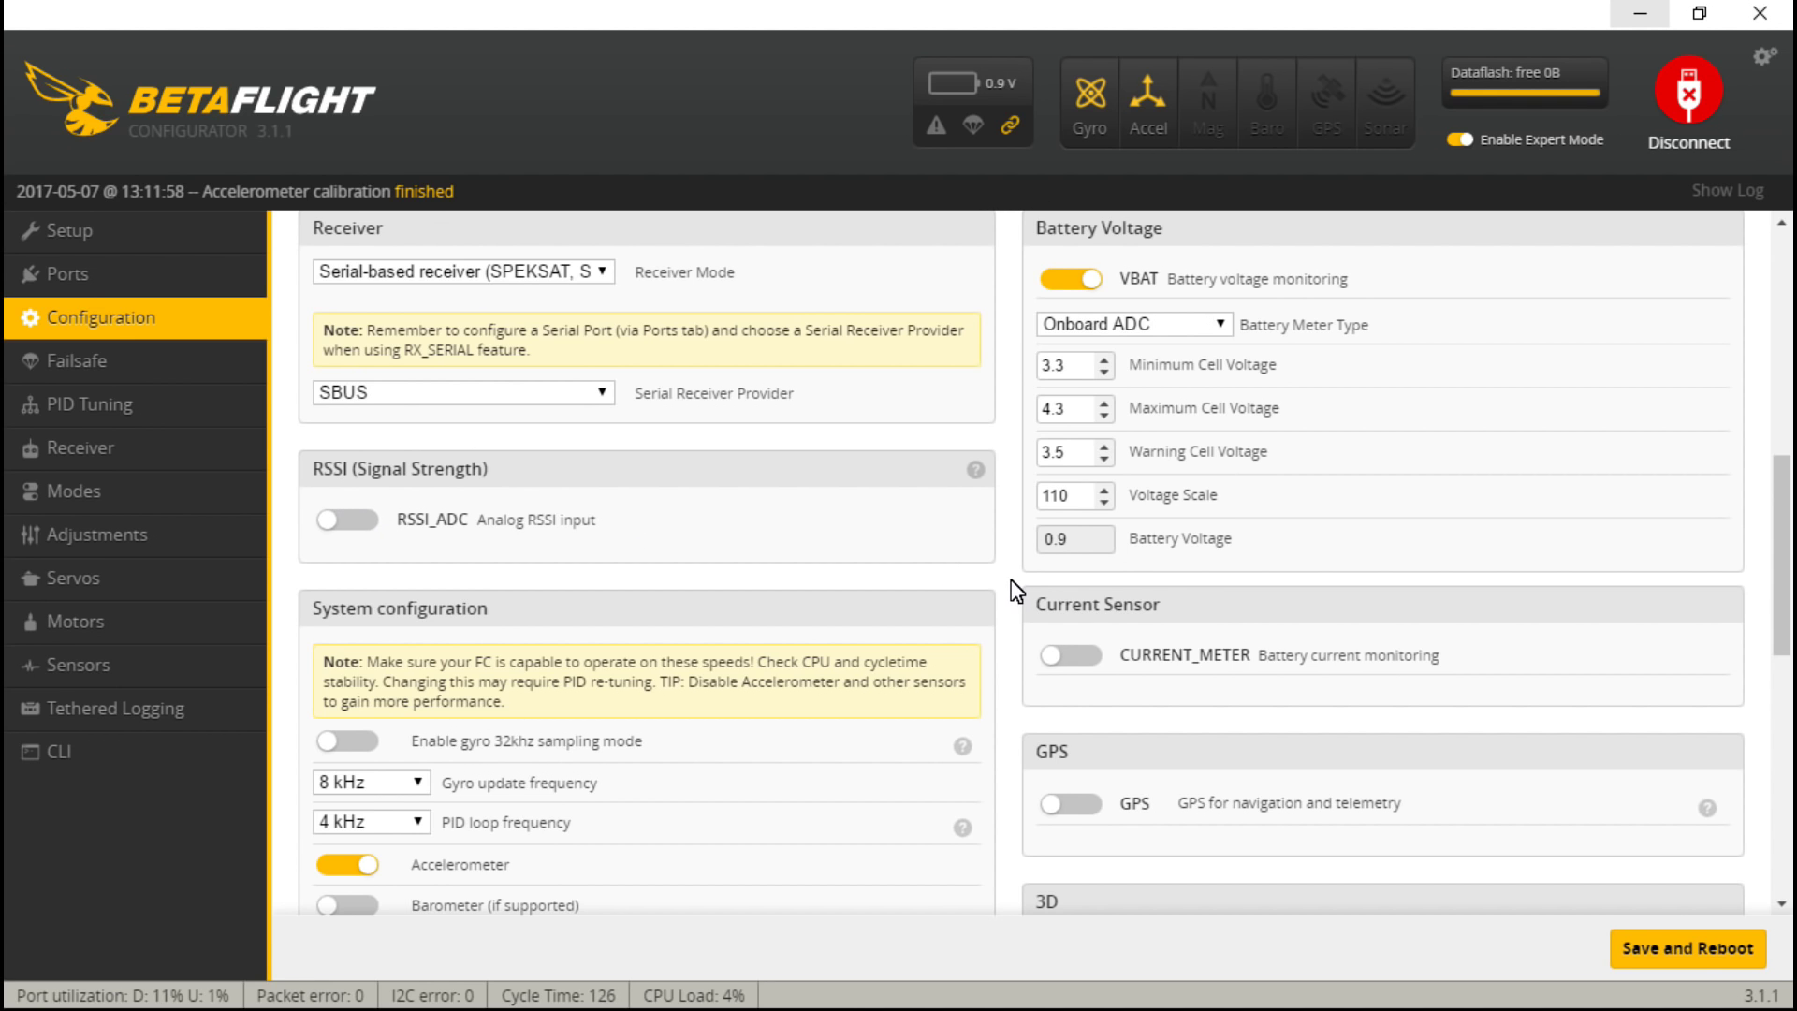
{"action": "scroll", "coordinate": [1015, 589], "scroll_direction": "down", "scroll_amount": 3}
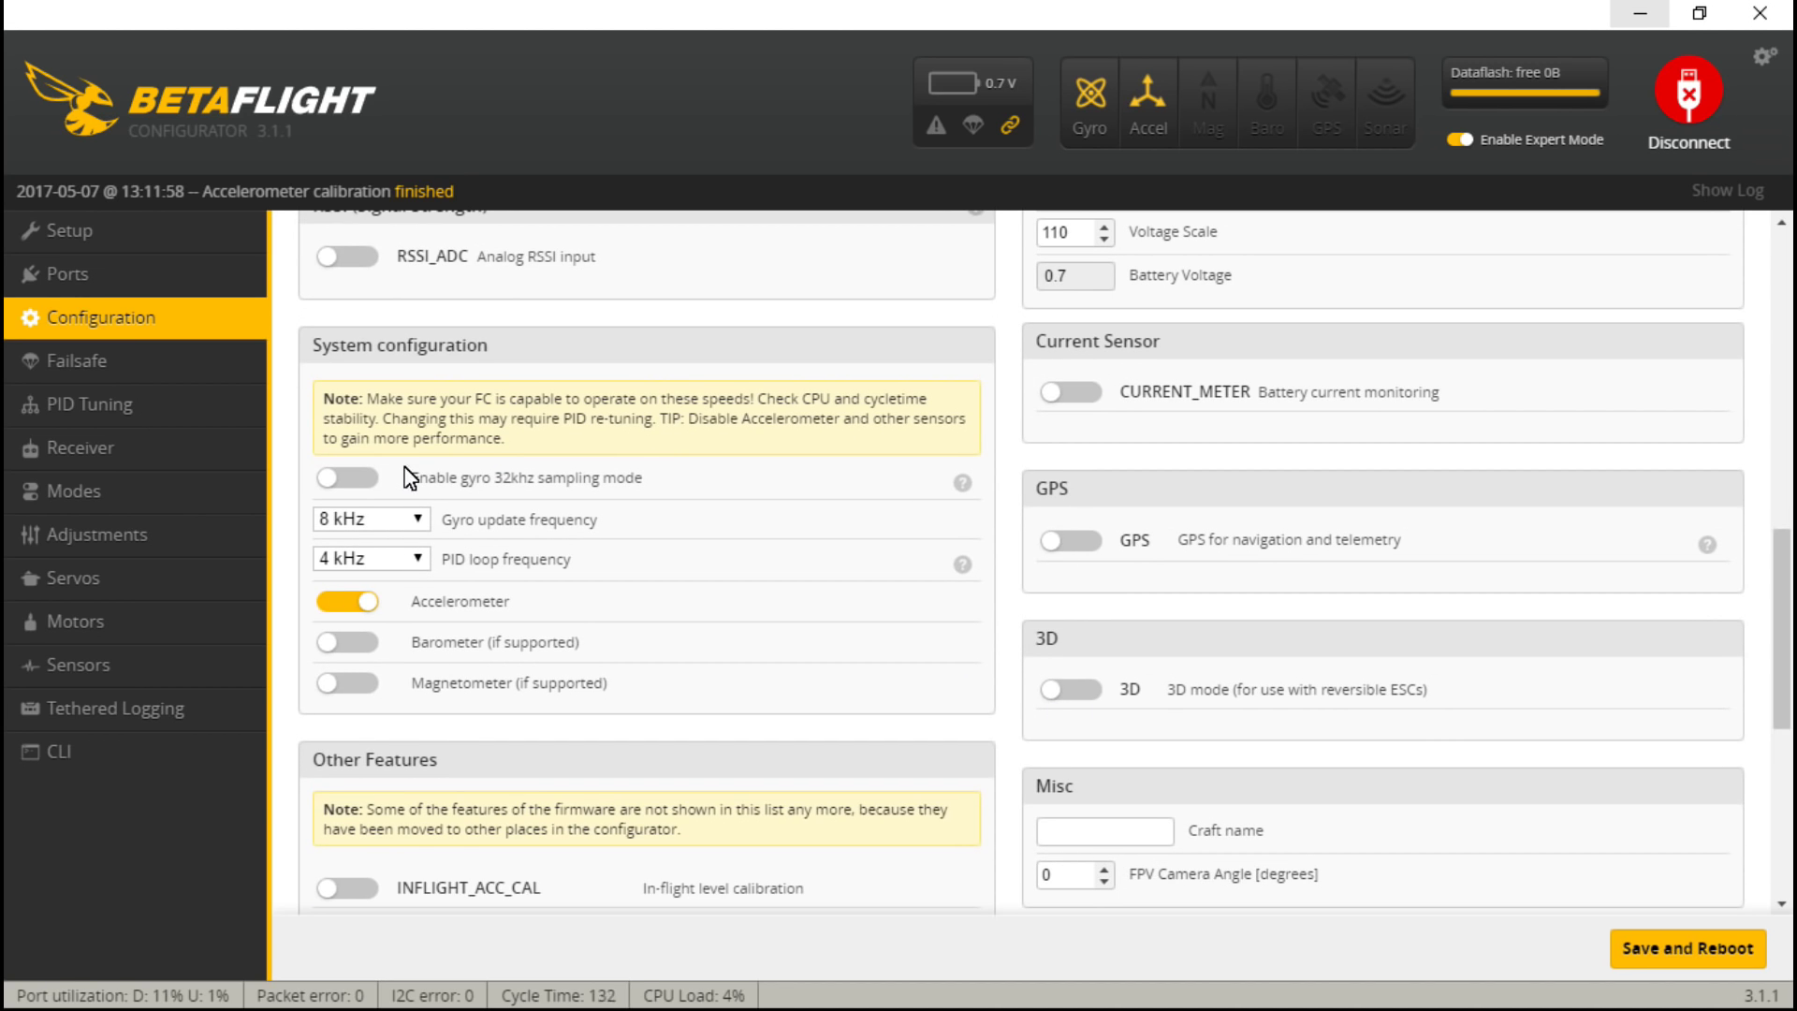
{"action": "left_click", "coordinate": [412, 559]}
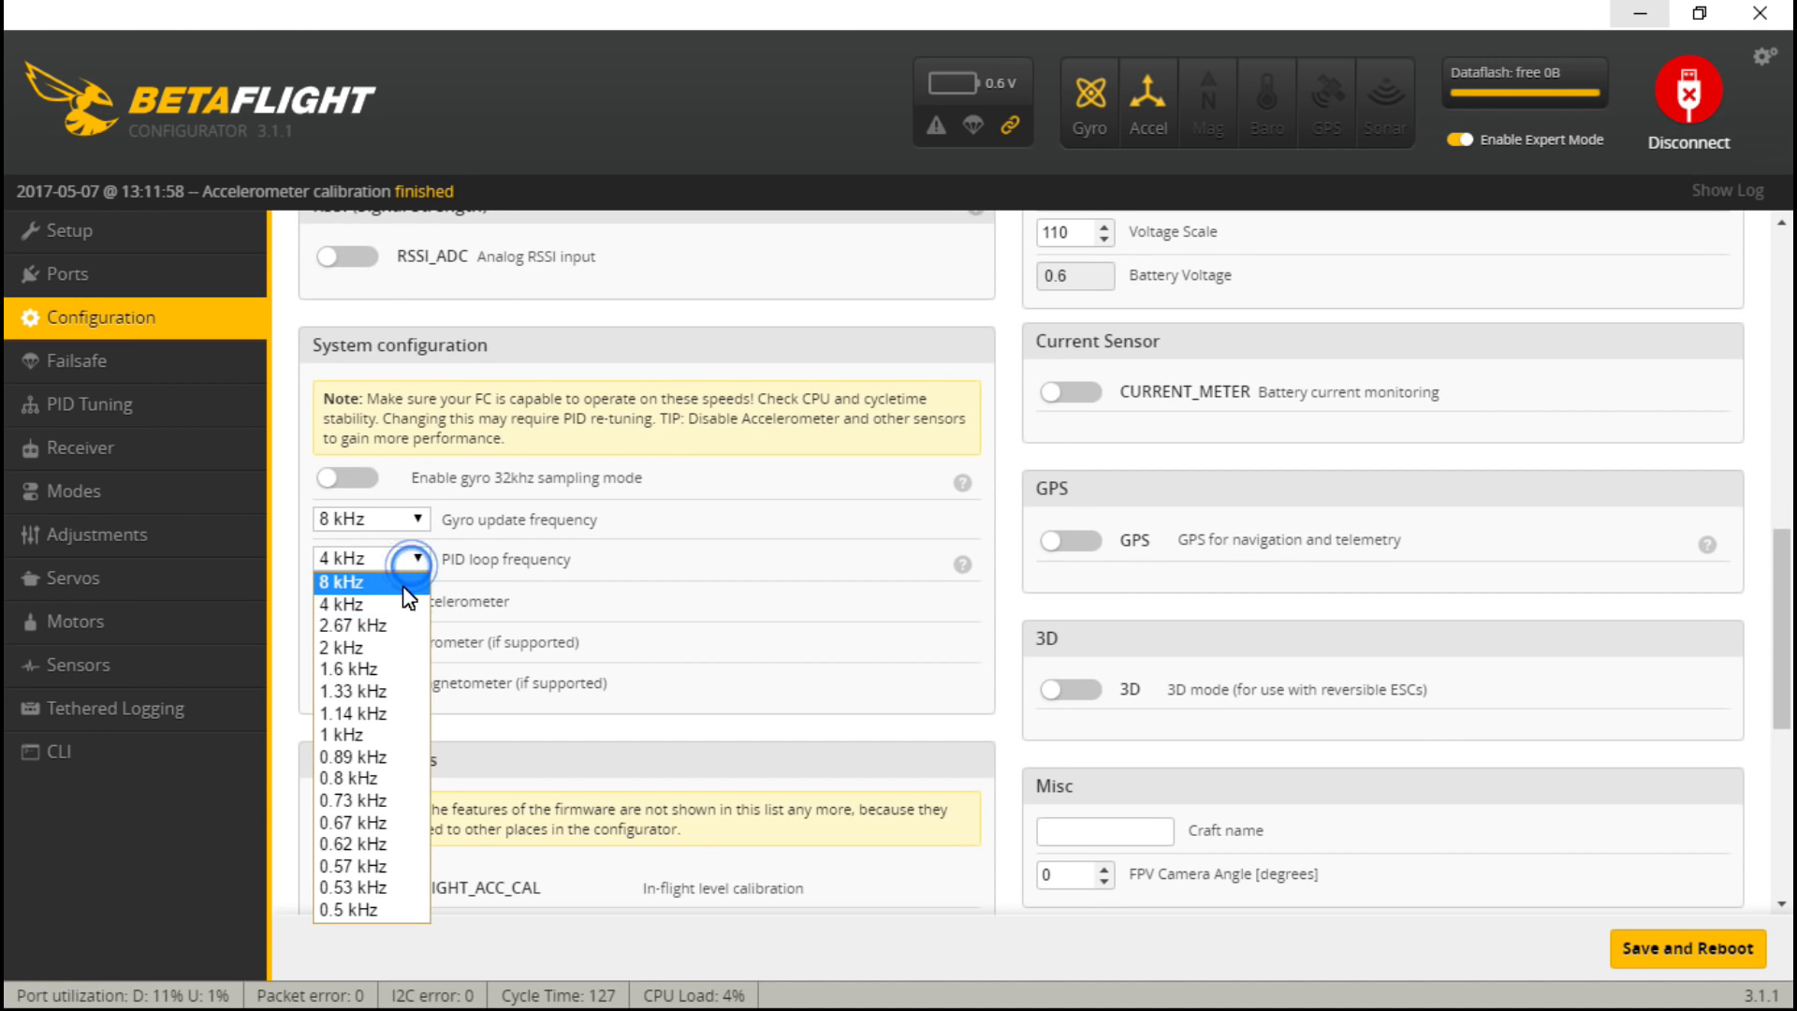
{"action": "left_click", "coordinate": [374, 581]}
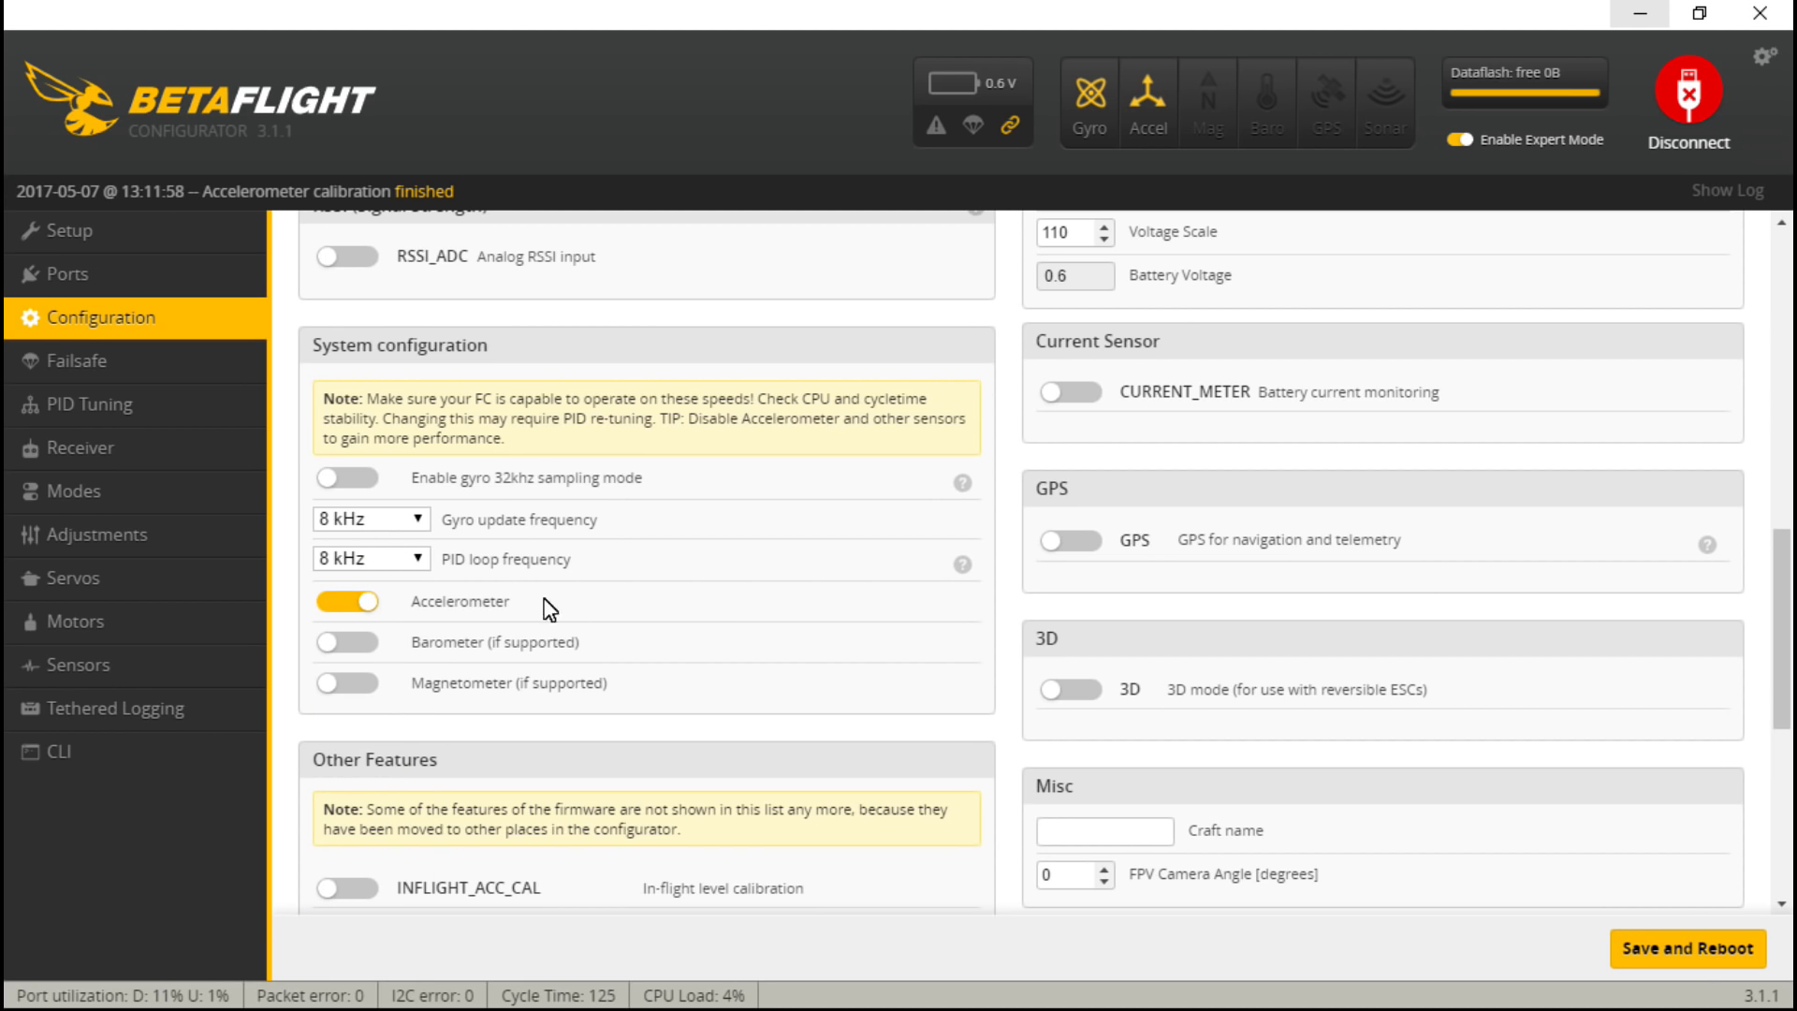
{"action": "left_click", "coordinate": [1699, 944]}
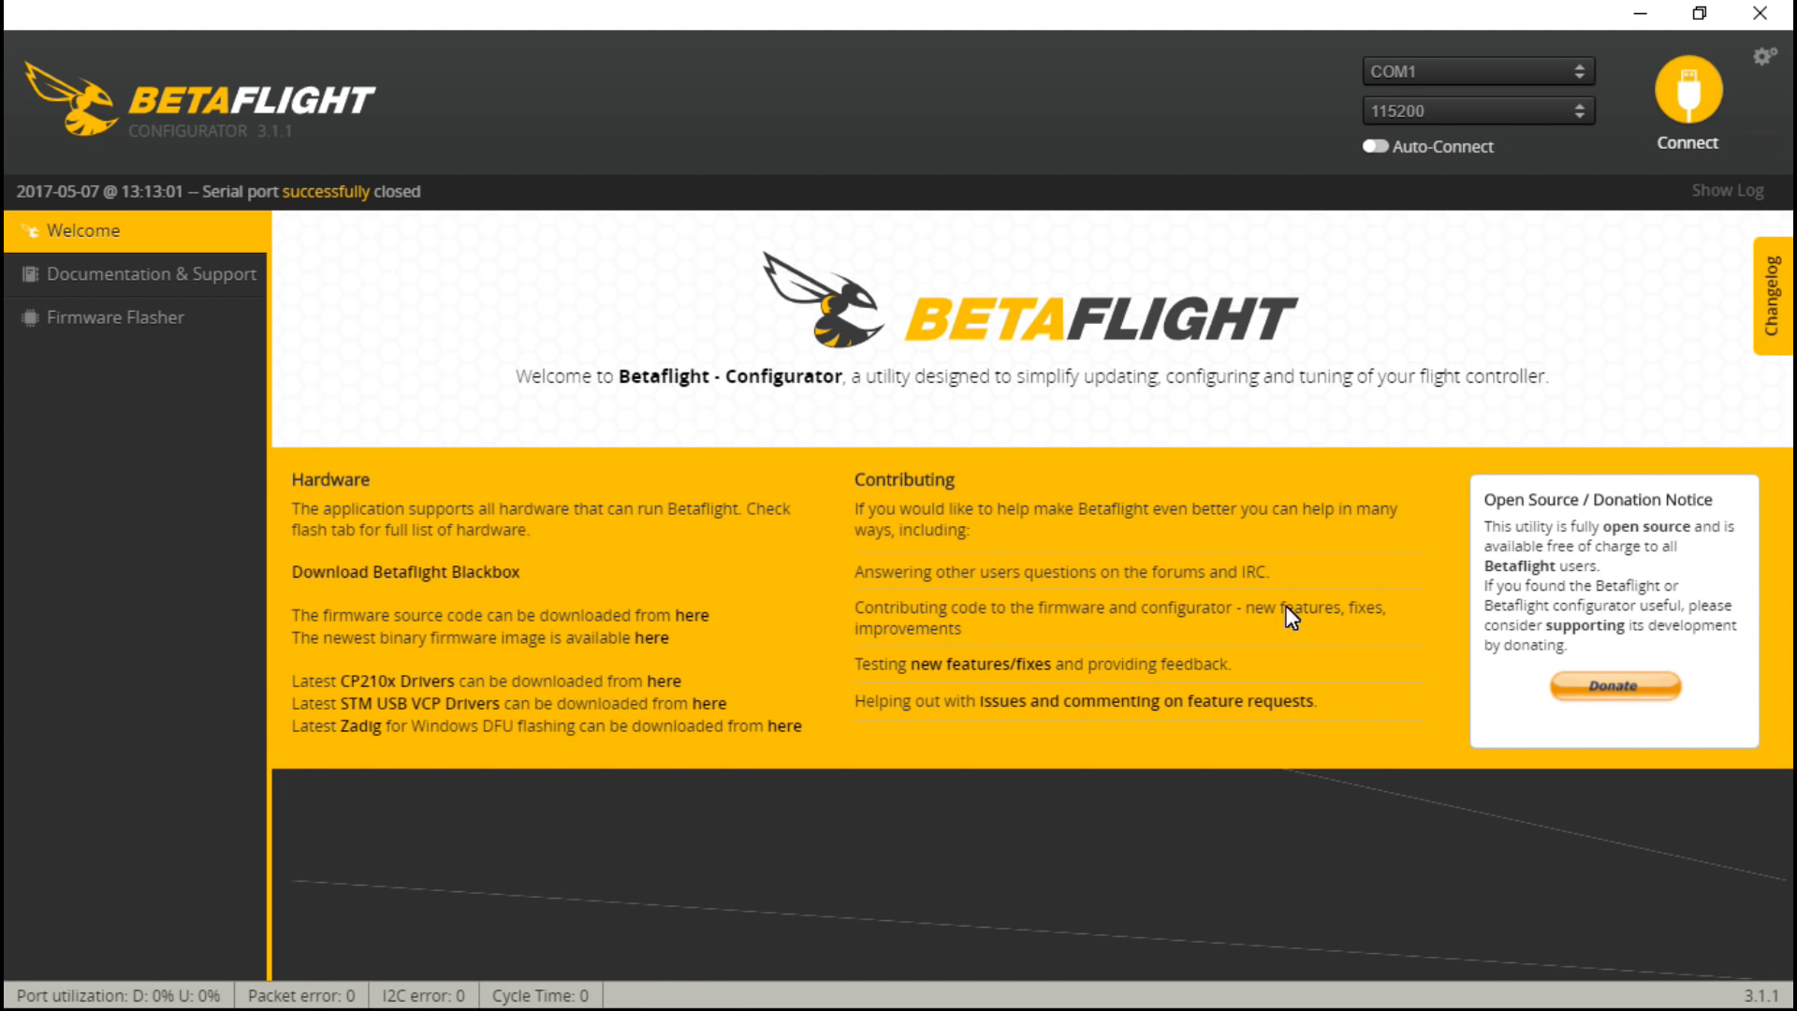
- Reconnect to the flight controller and set the craft name to Martian II in its configuration
{"action": "left_click", "coordinate": [1670, 121]}
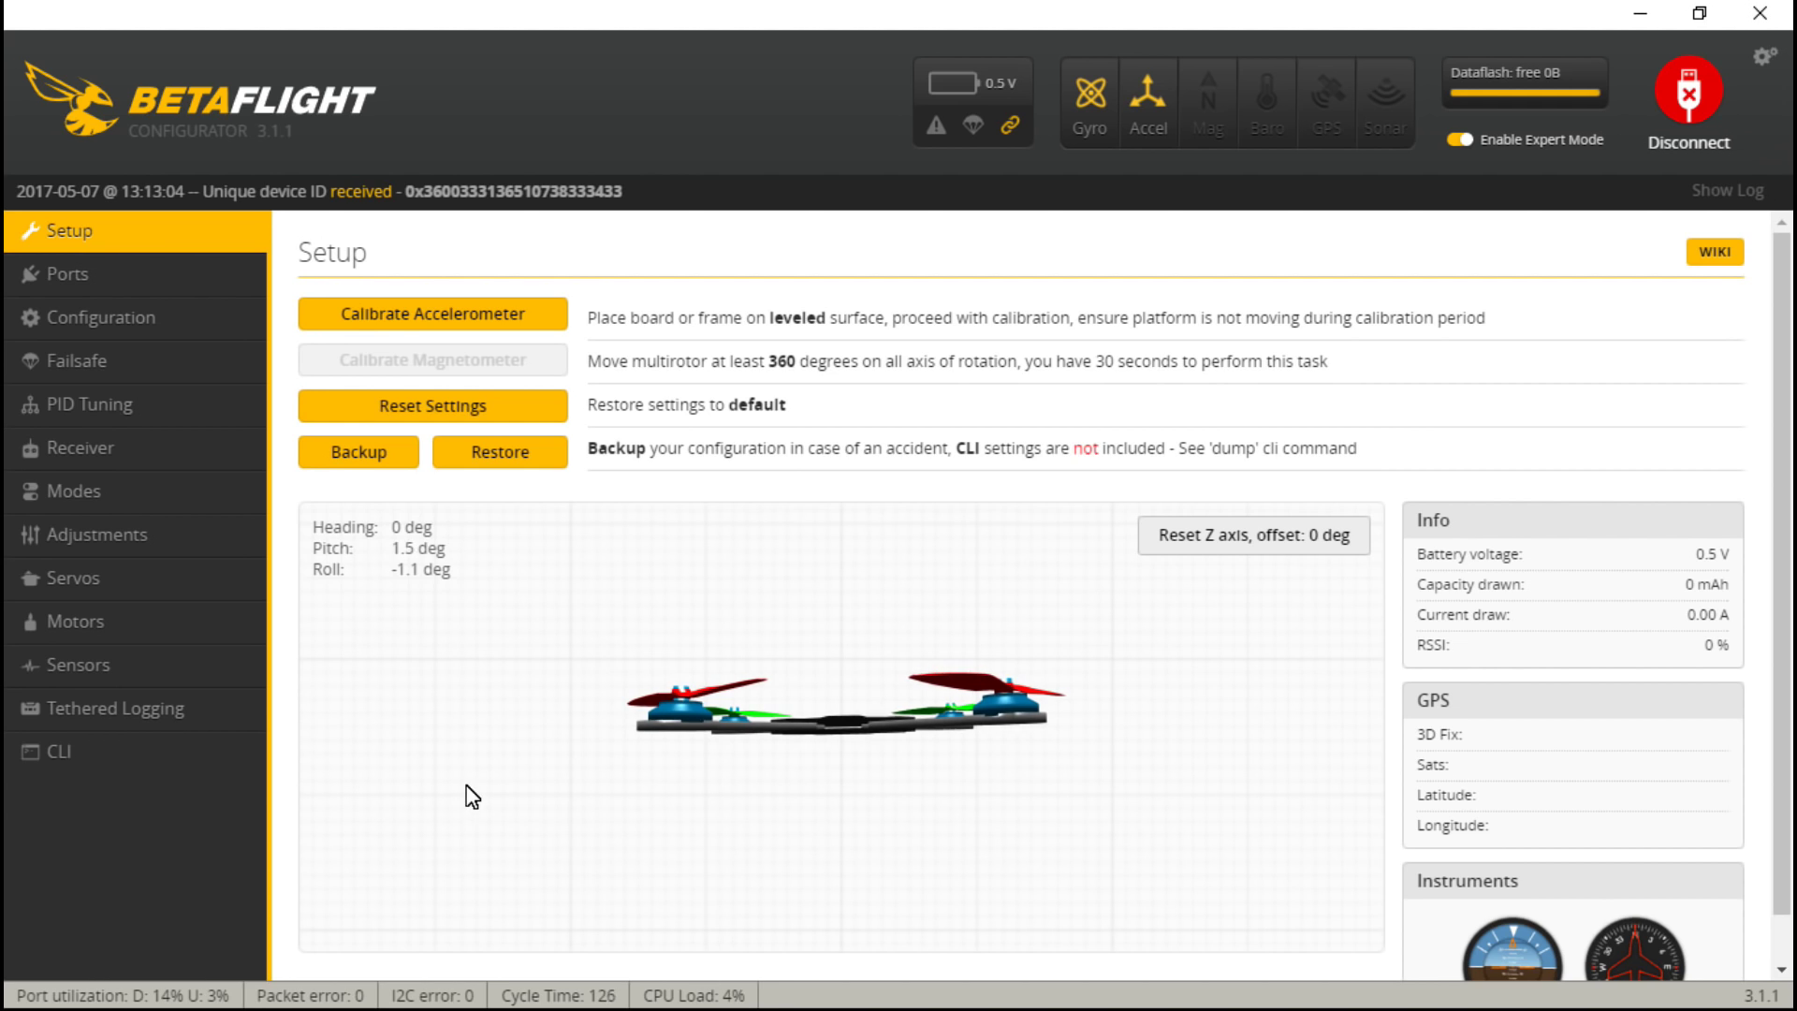
{"action": "left_click", "coordinate": [123, 308]}
{"action": "scroll", "coordinate": [973, 655], "scroll_direction": "down", "scroll_amount": 3}
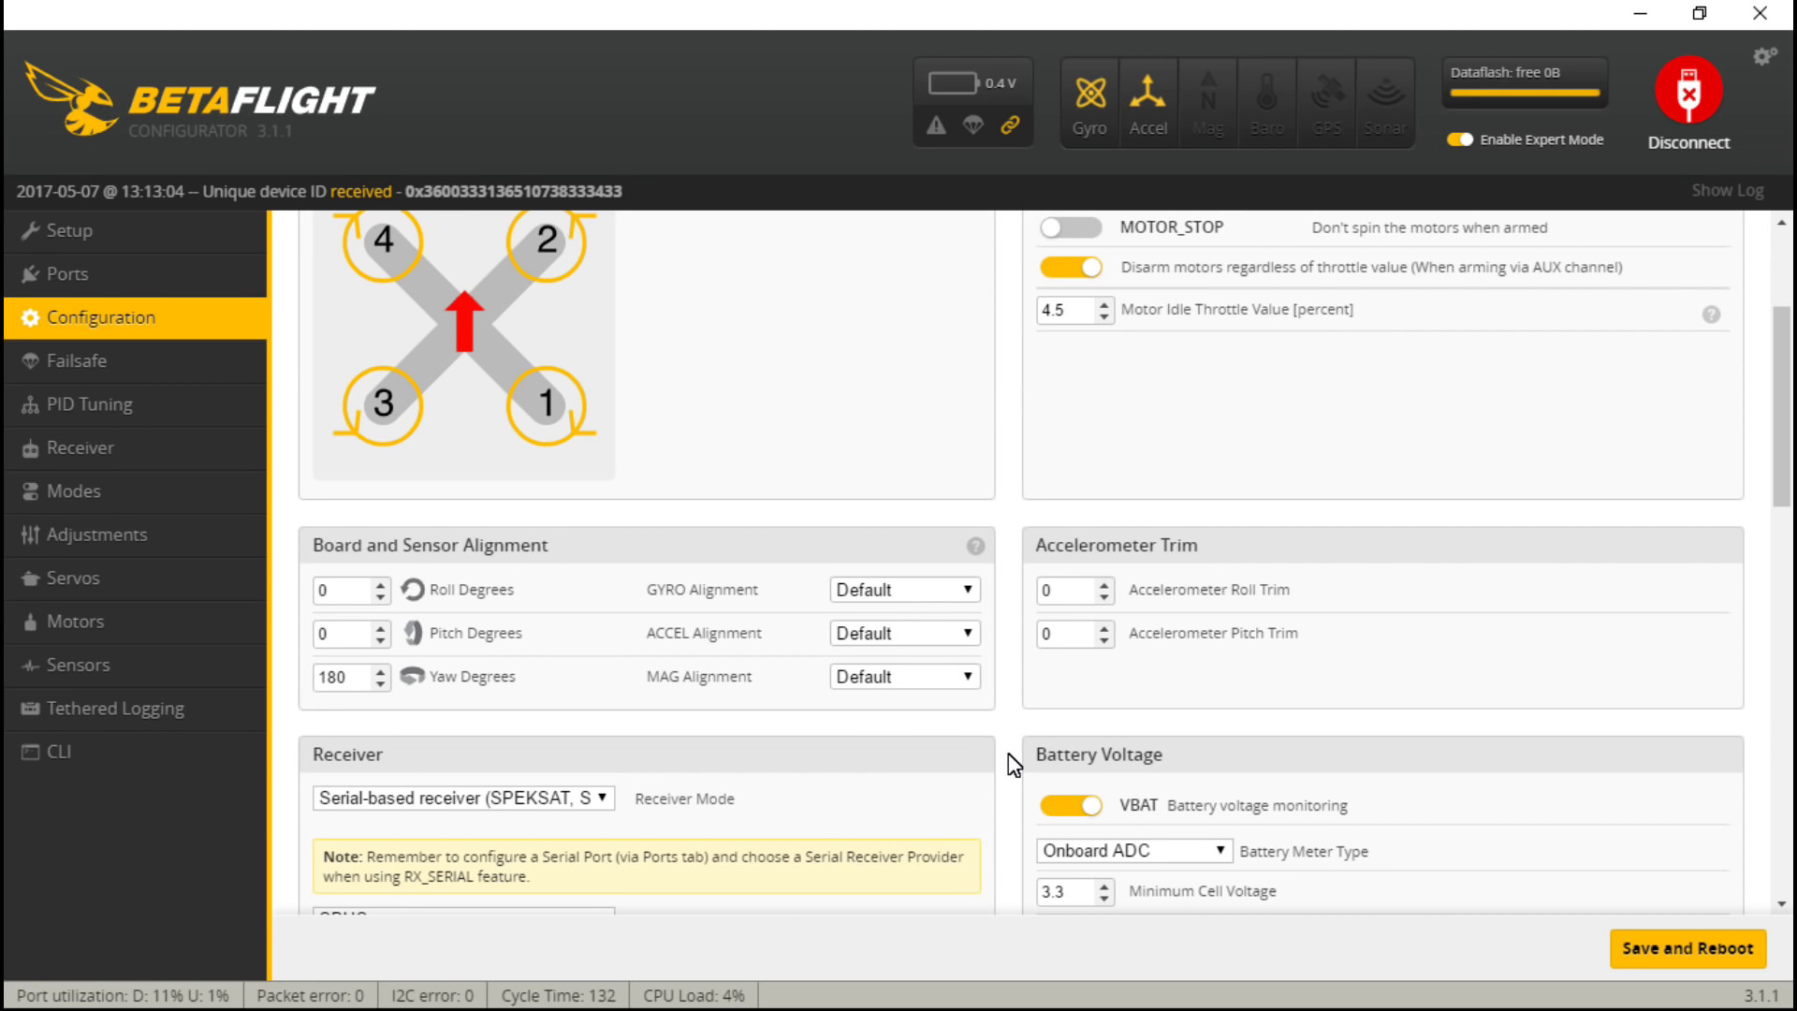
{"action": "scroll", "coordinate": [1013, 763], "scroll_direction": "down", "scroll_amount": 11}
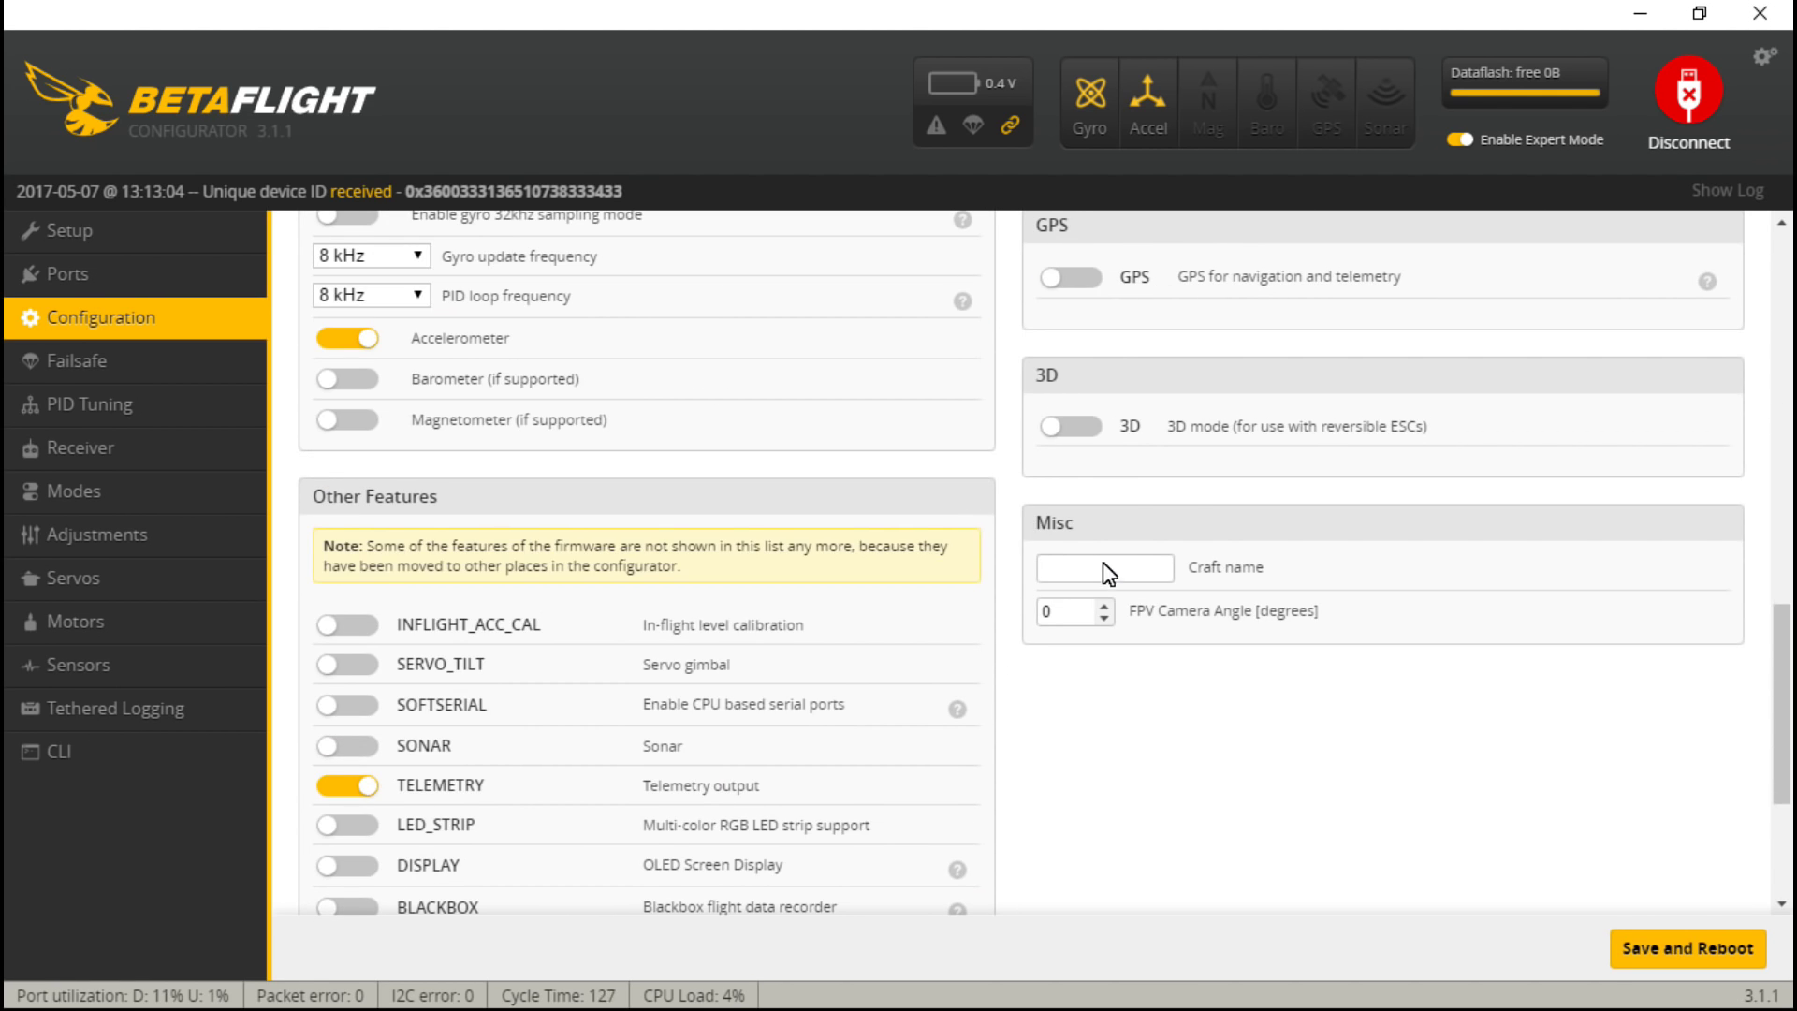
{"action": "left_click", "coordinate": [1115, 569]}
- Enable the AIRMODE and OSD features, and save and reboot the flight controller
{"action": "scroll", "coordinate": [936, 711], "scroll_direction": "down", "scroll_amount": 3}
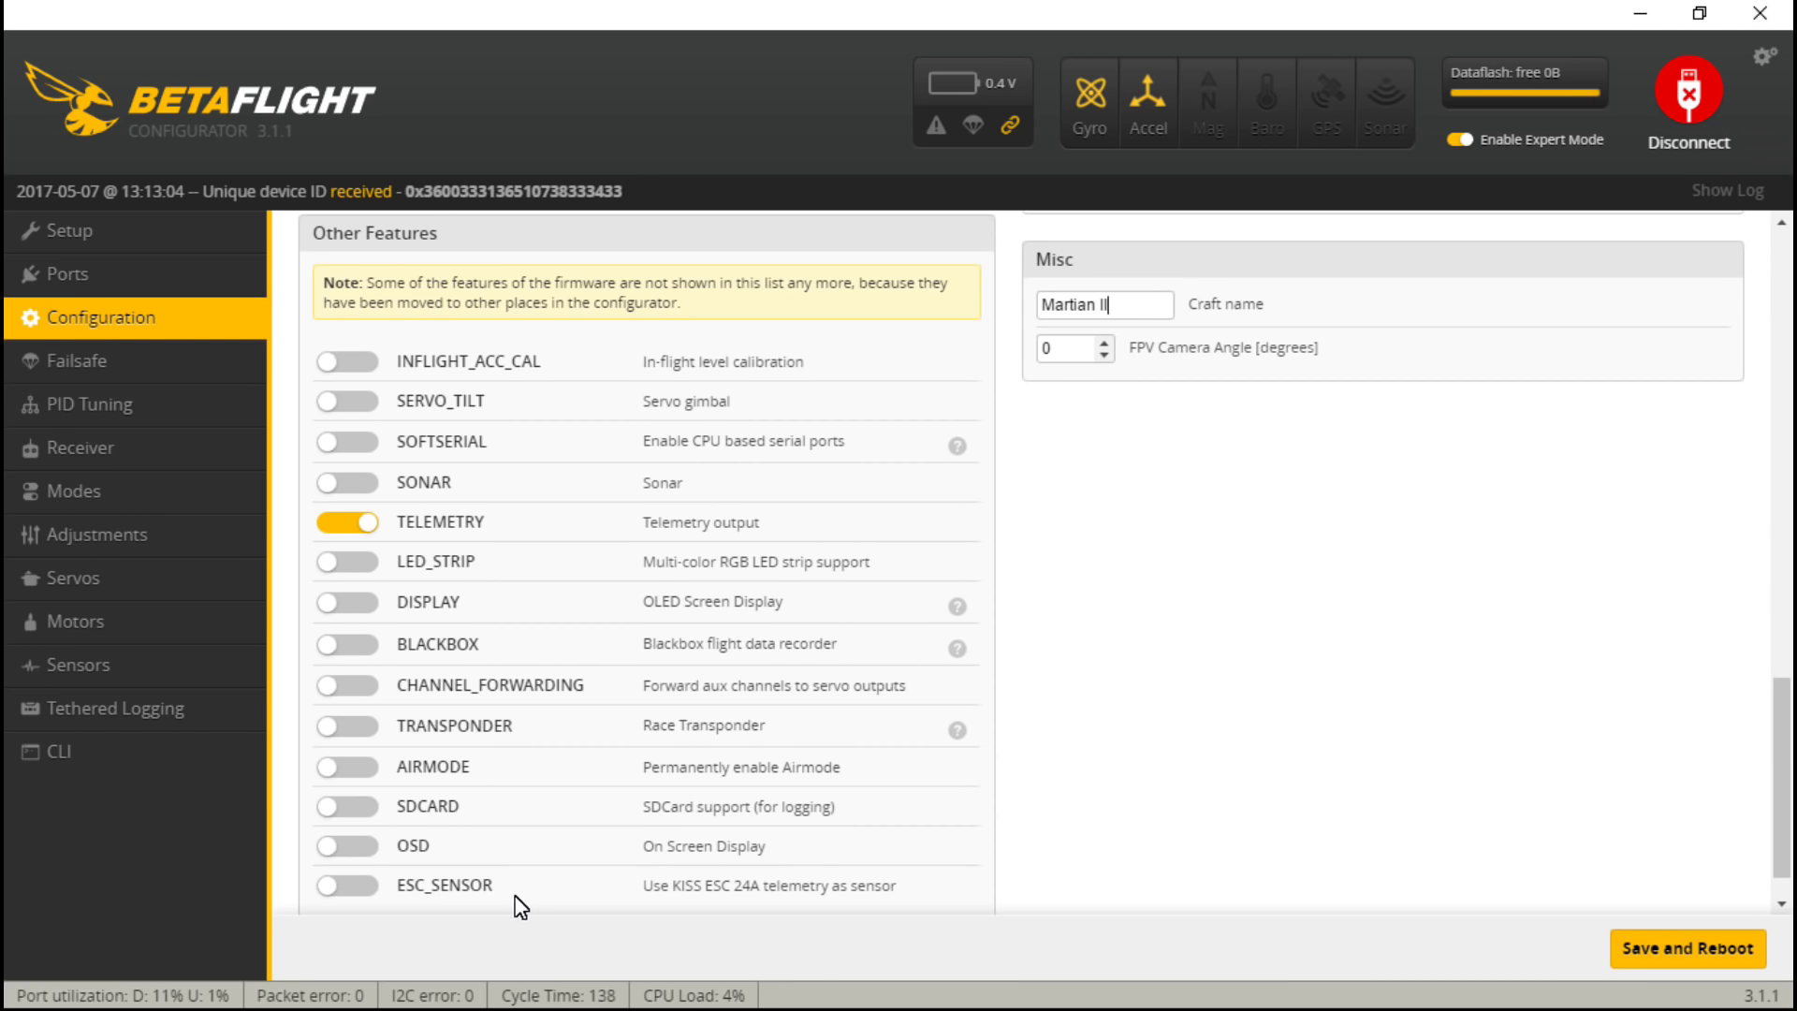
{"action": "left_click", "coordinate": [367, 770]}
{"action": "left_click", "coordinate": [347, 847]}
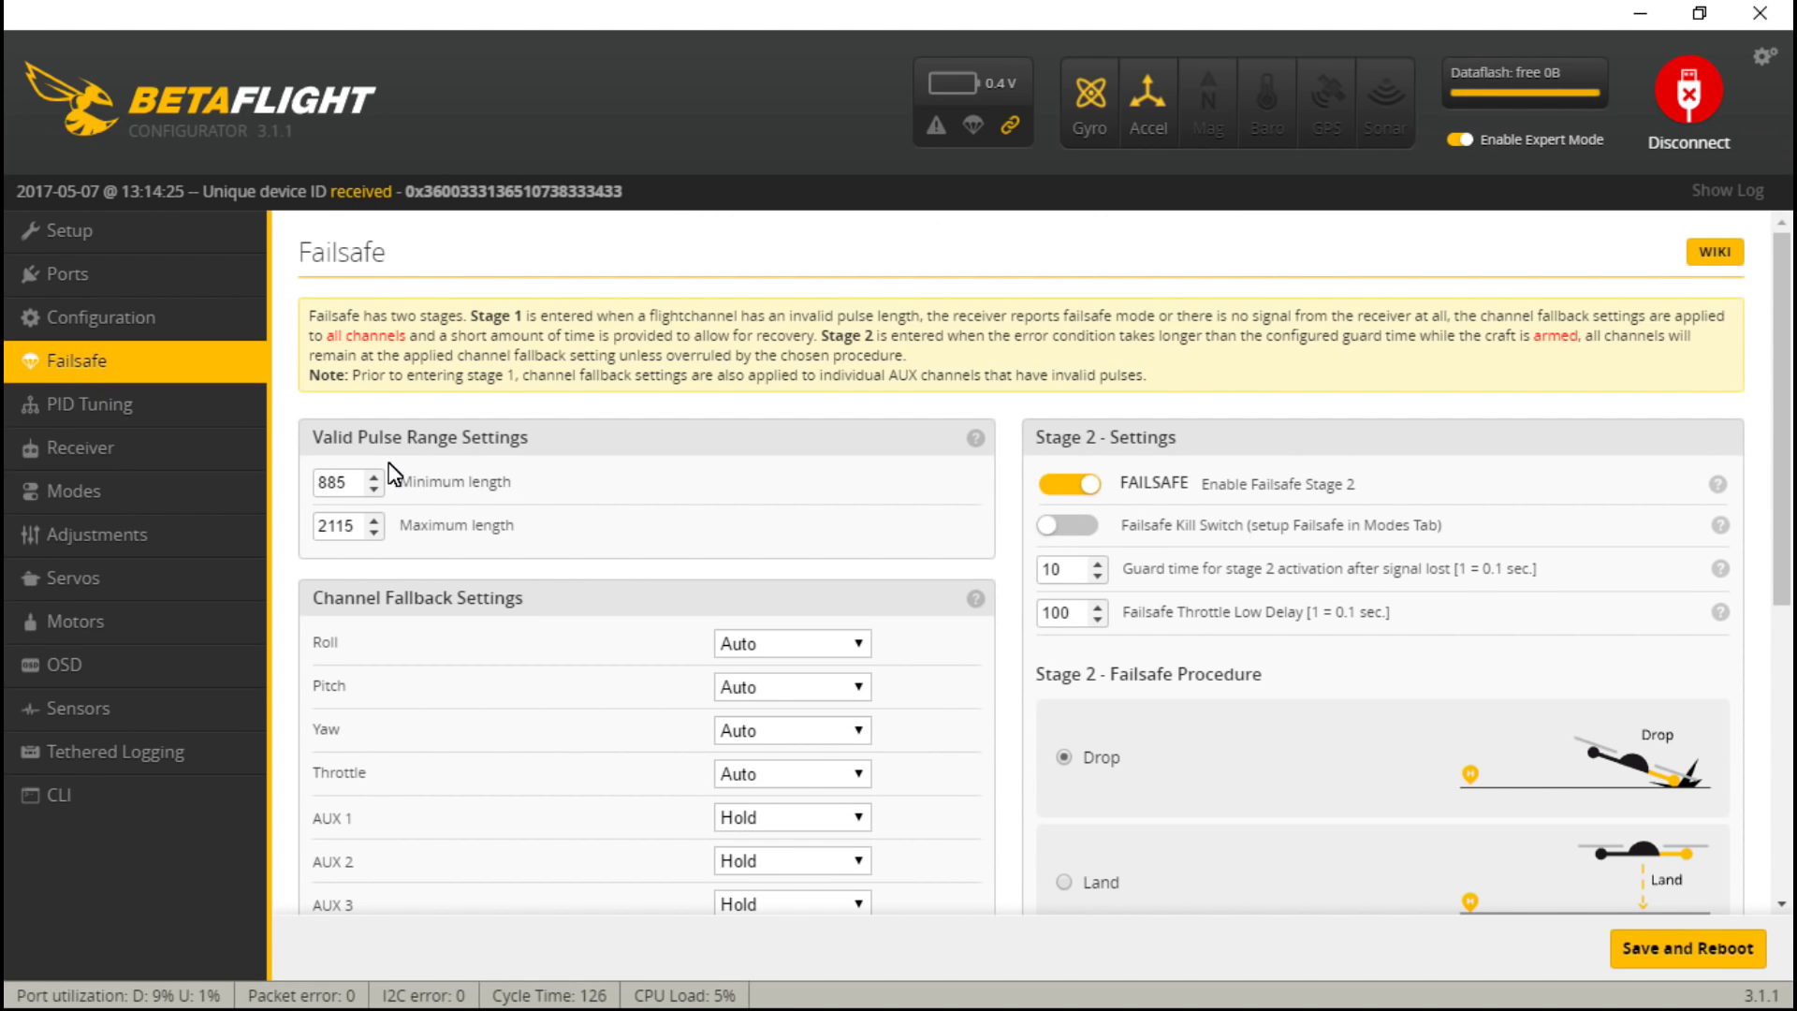
- Set RC rates to .75, super rates to 0.86 roll/pitch and 0.82 yaw, RC expo to 0.30, throttle MID 0.40 and EXPO 0.30, and save
{"action": "left_click", "coordinate": [111, 403]}
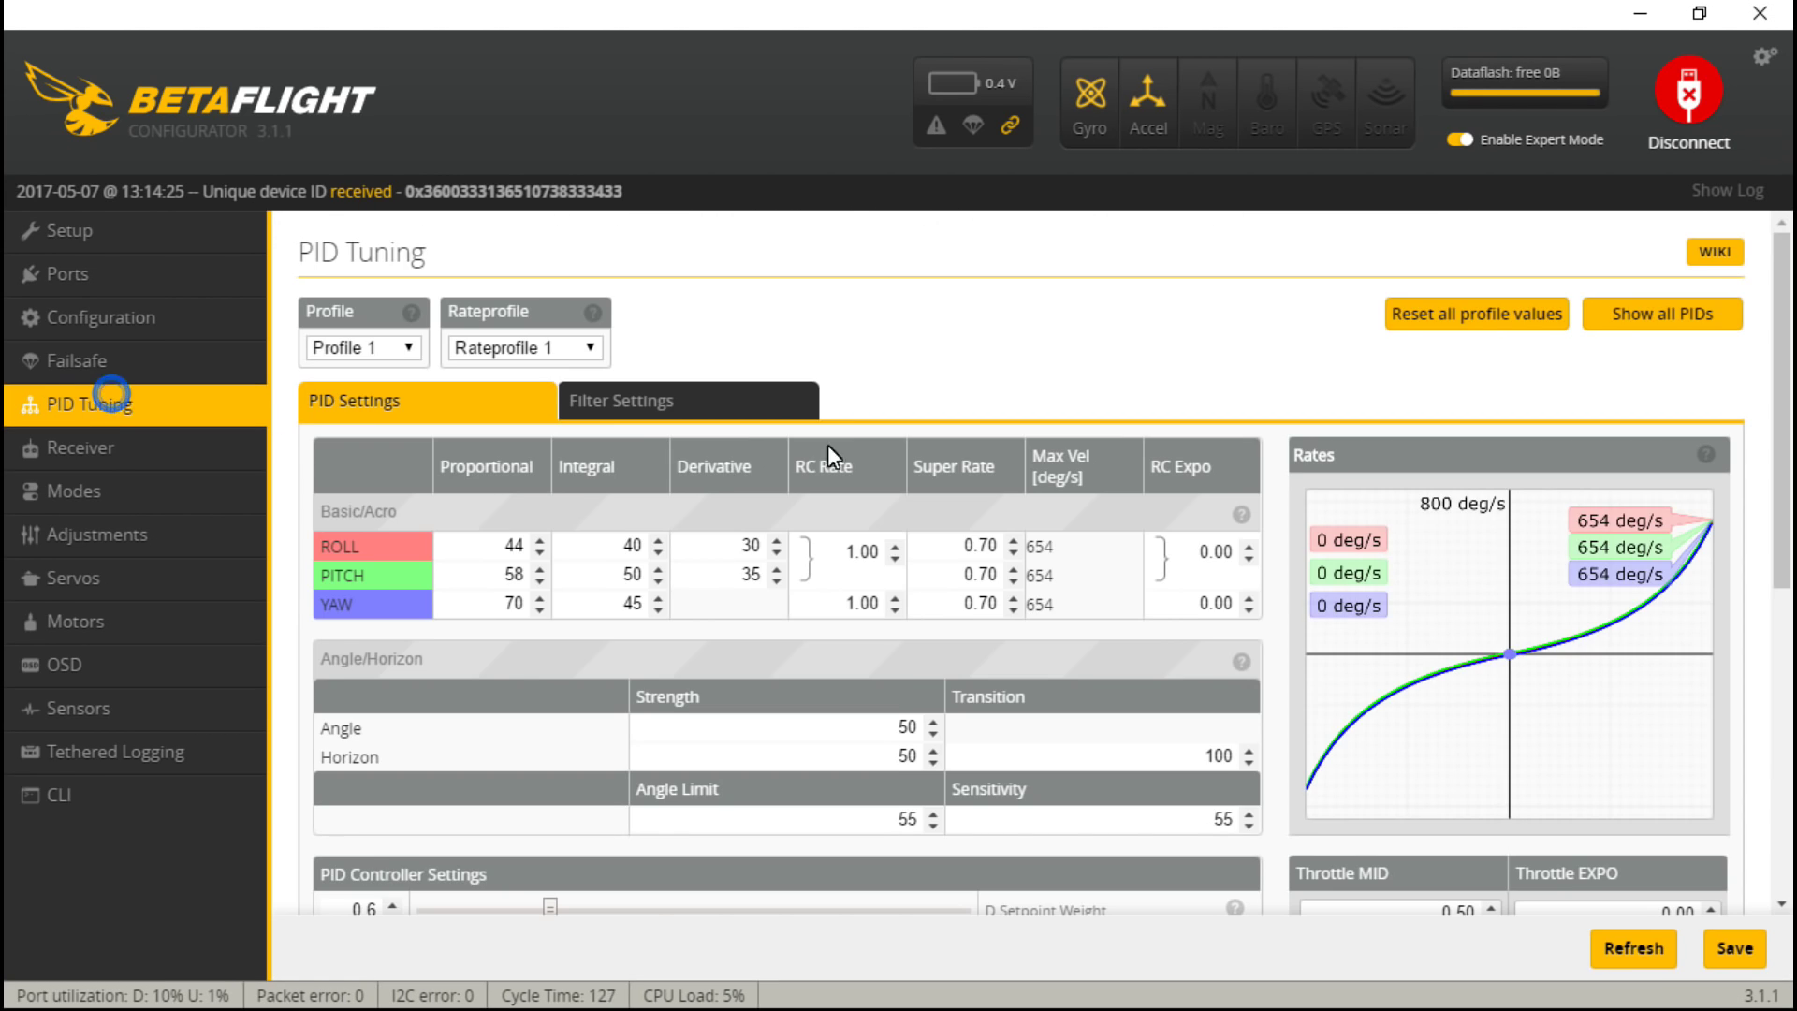
{"action": "left_click", "coordinate": [882, 552]}
{"action": "key", "text": "BackSpace"}
{"action": "key", "text": "BackSpace"}
{"action": "key", "text": "BackSpace"}
{"action": "key", "text": "BackSpace"}
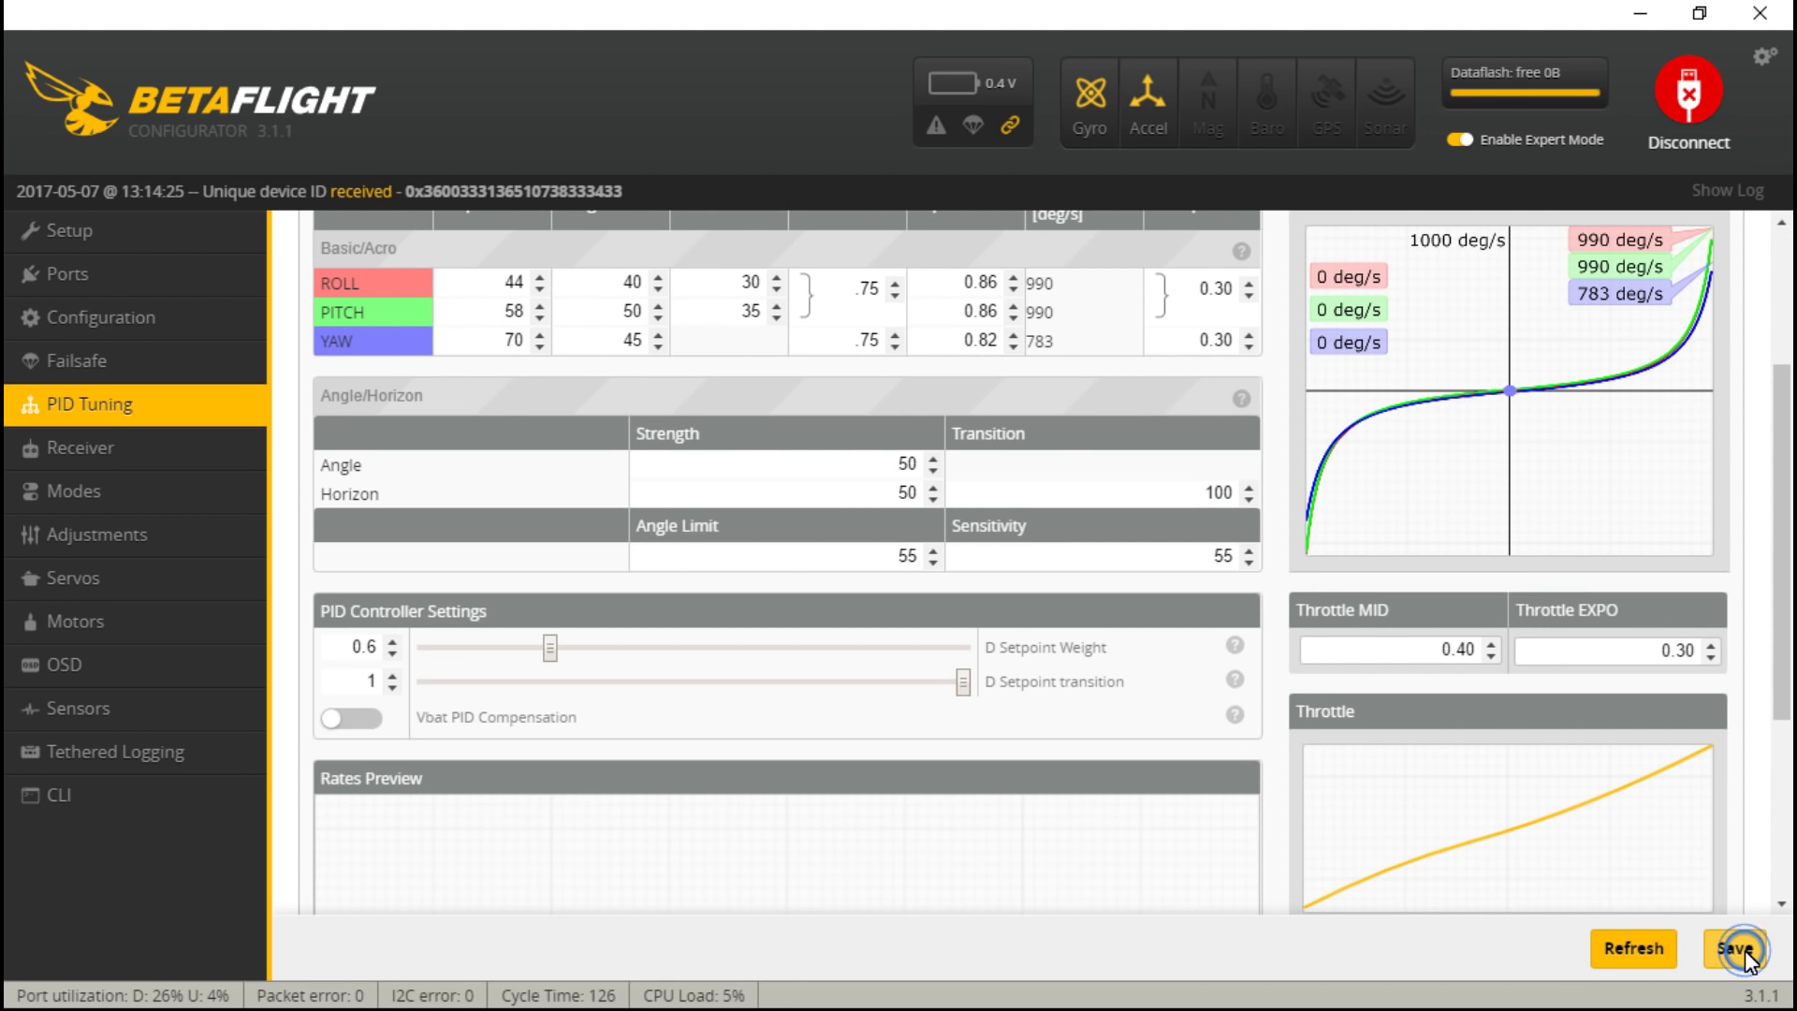
{"action": "left_click", "coordinate": [1734, 948]}
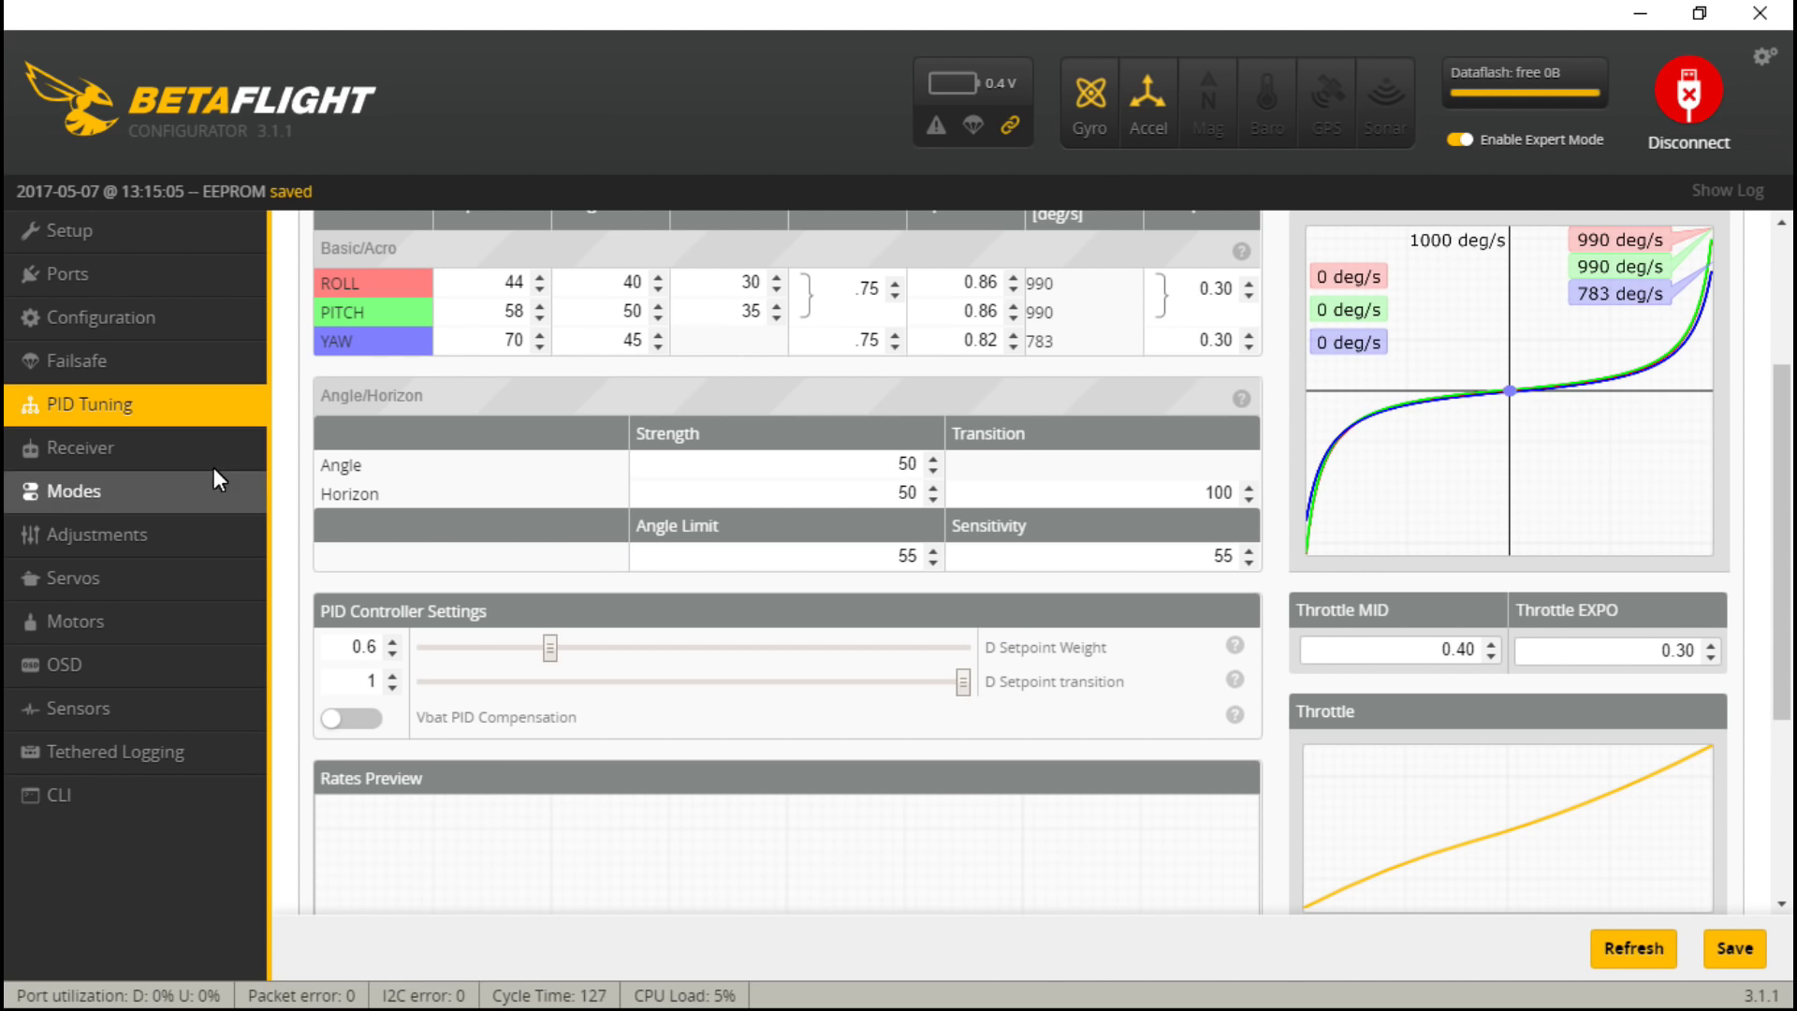
- Set the receiver's RSSI channel to 9, save it, and check the RSSI reading in the setup overview
{"action": "left_click", "coordinate": [111, 444]}
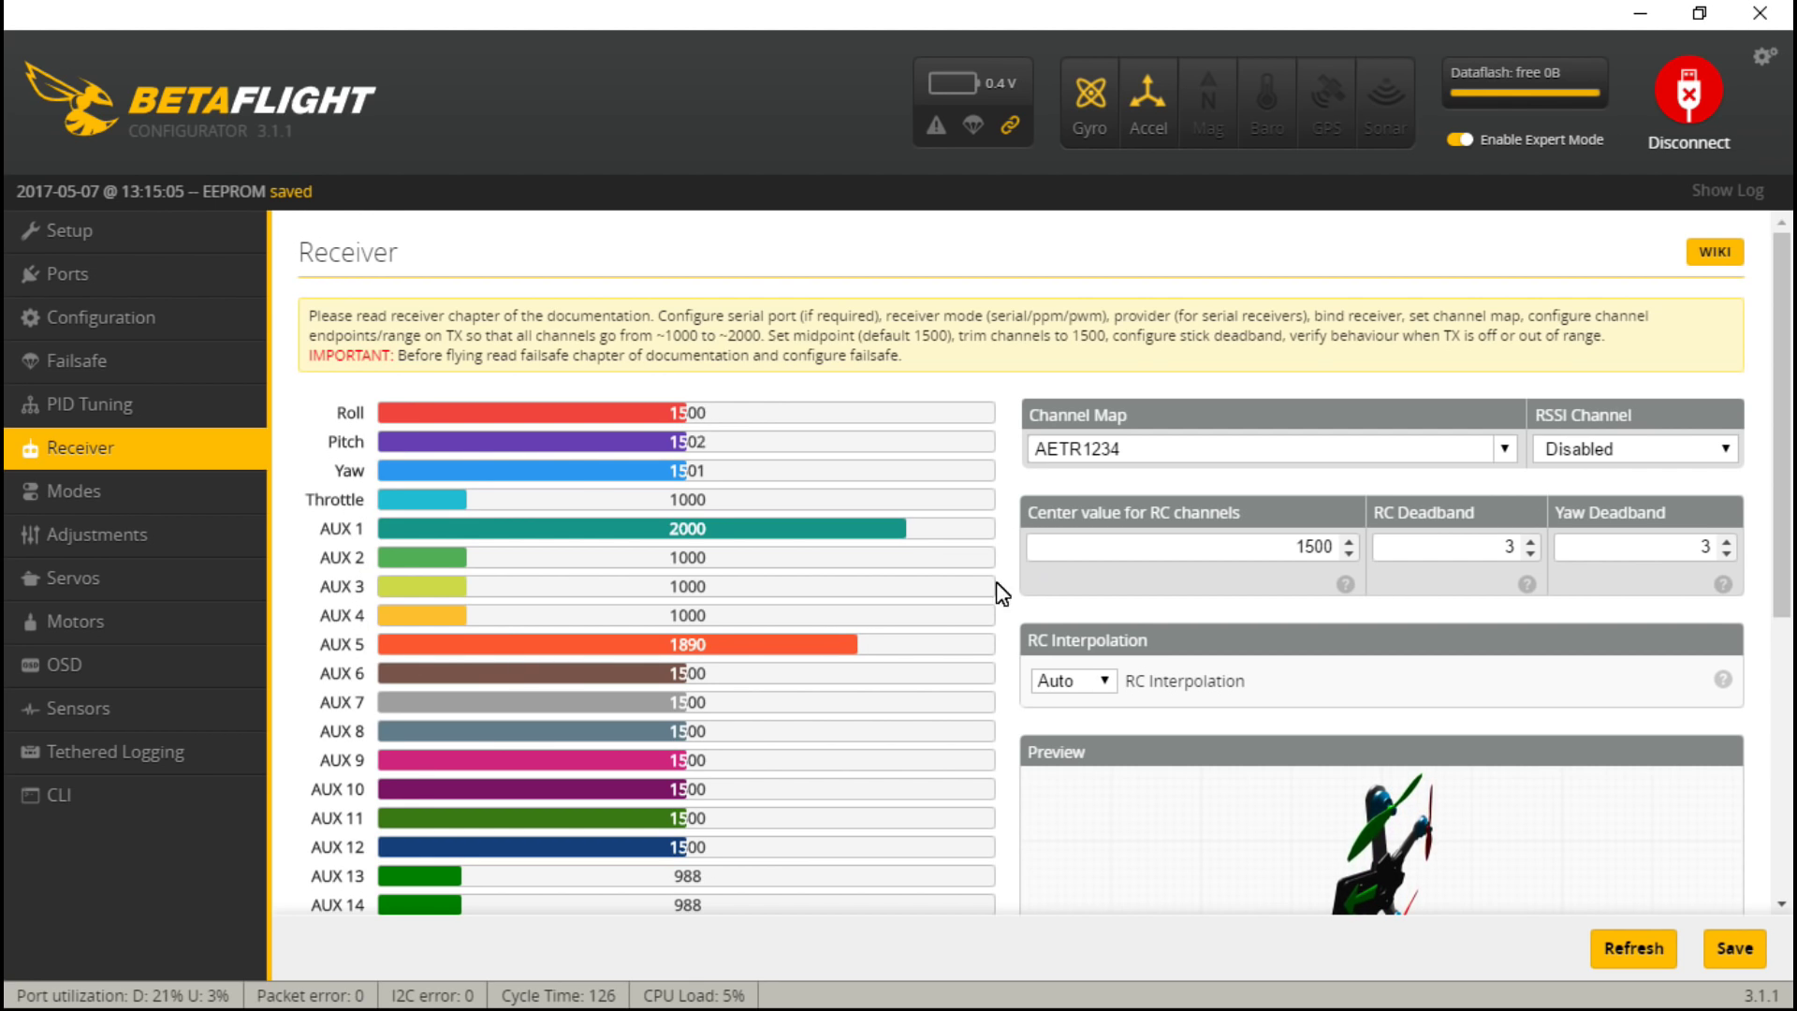
{"action": "left_click", "coordinate": [1728, 450]}
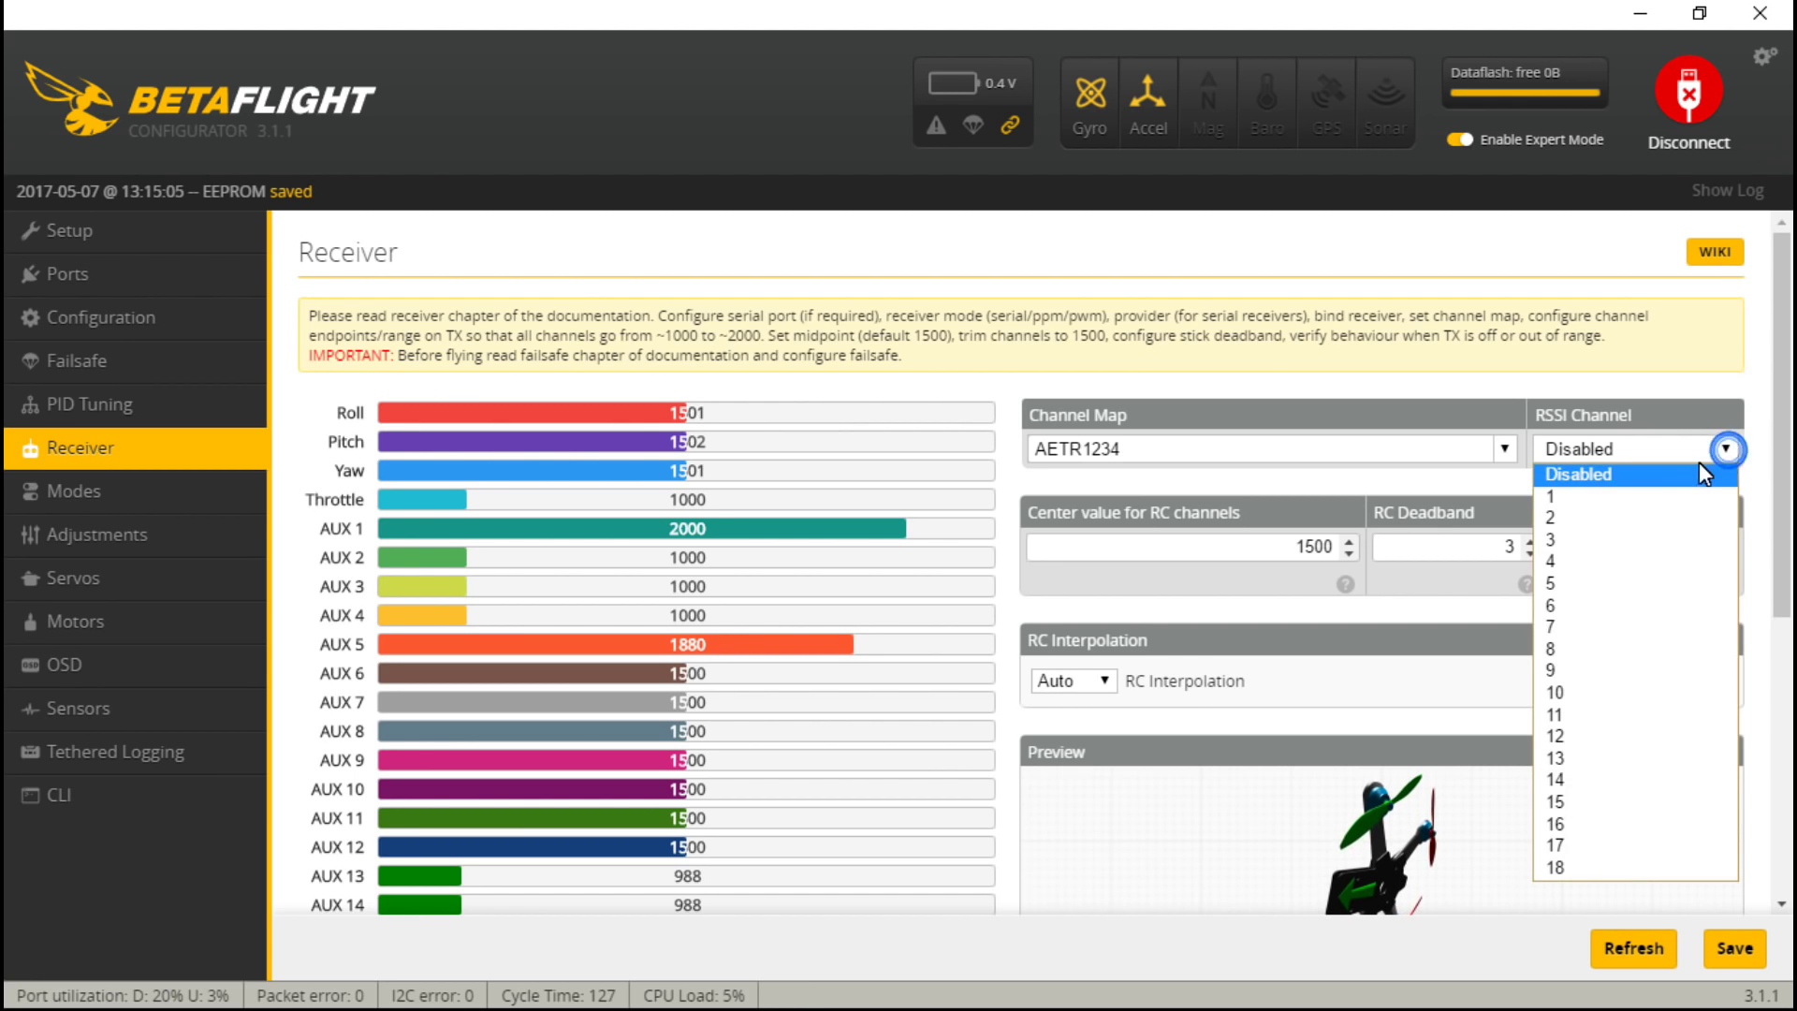
{"action": "left_click", "coordinate": [1555, 674]}
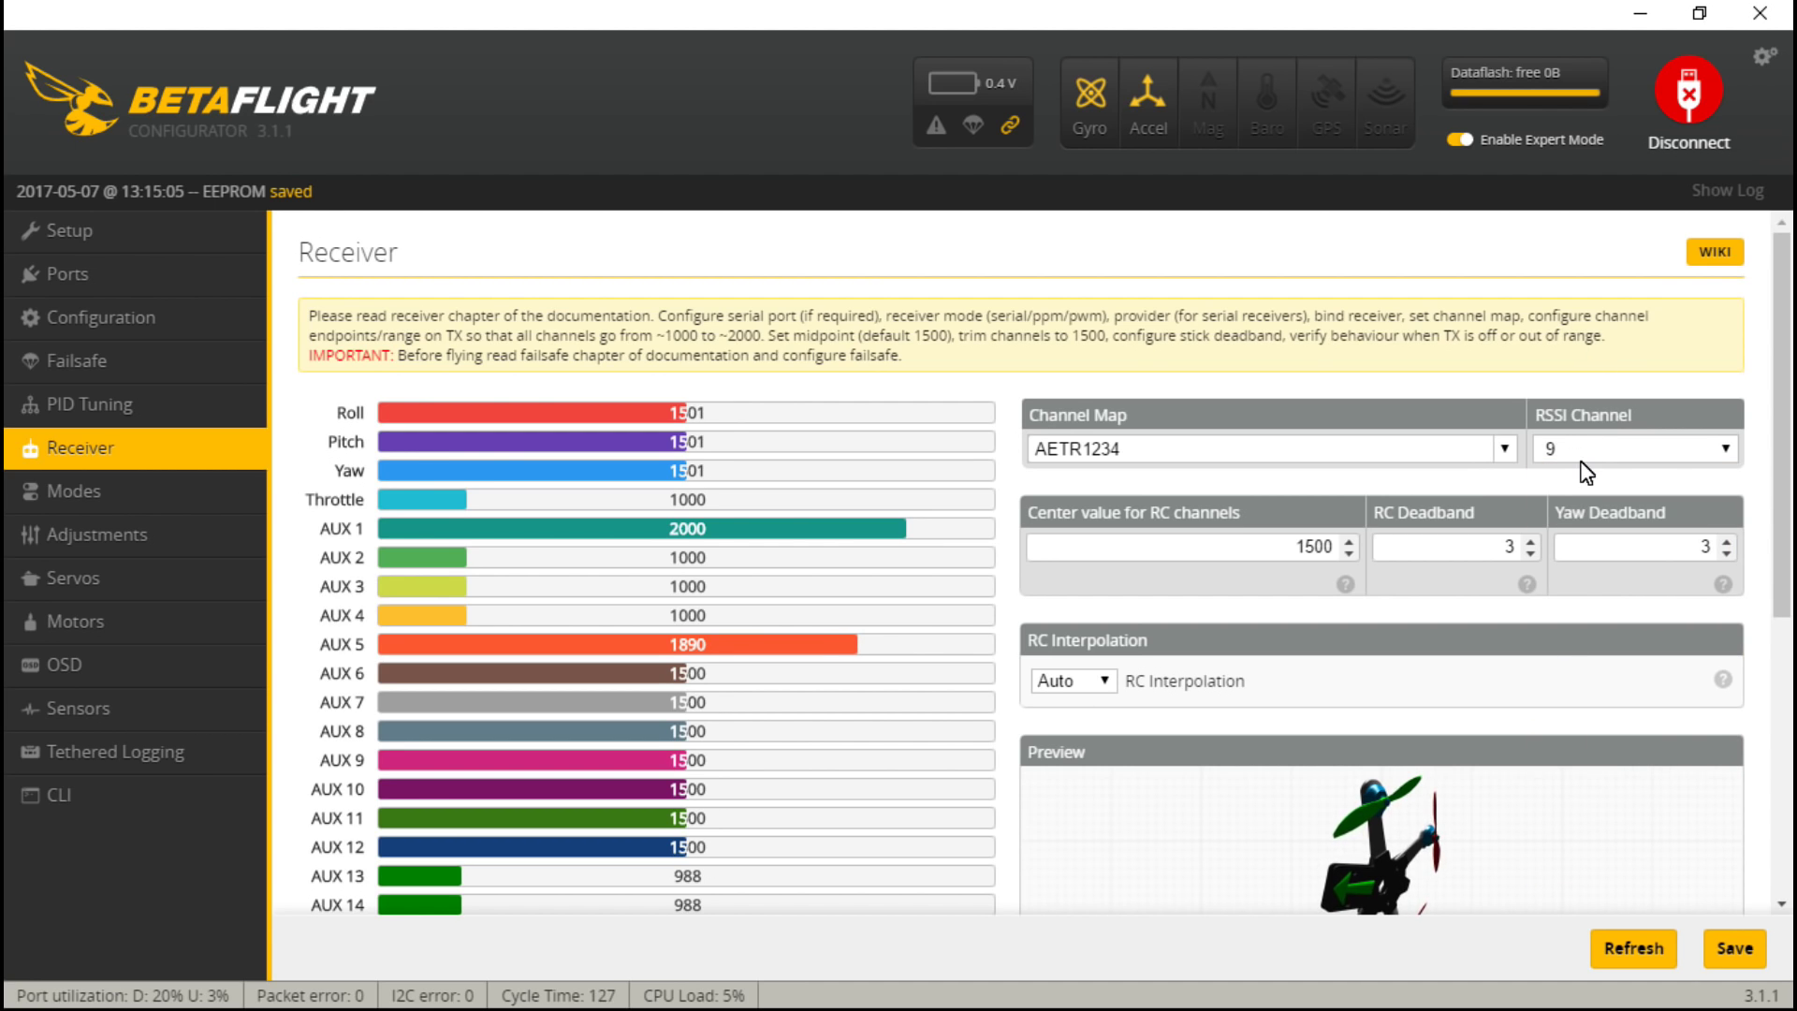
{"action": "left_click", "coordinate": [1733, 948]}
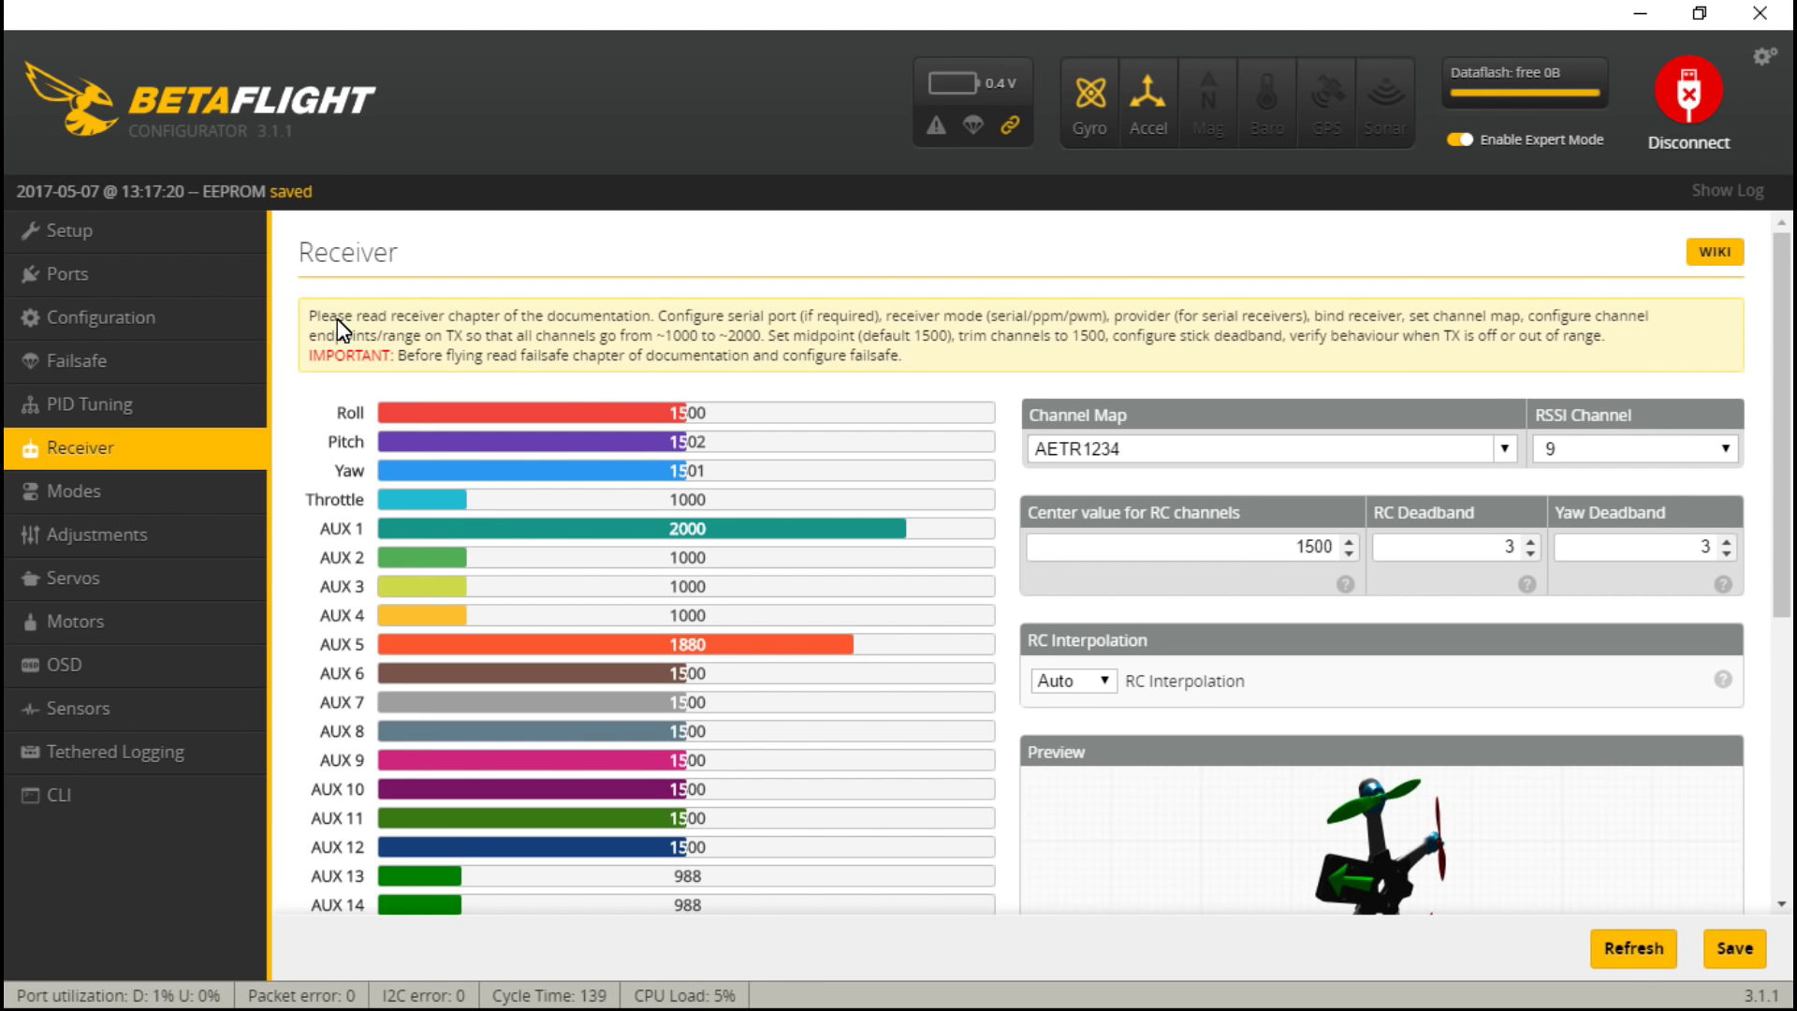
{"action": "left_click", "coordinate": [108, 242]}
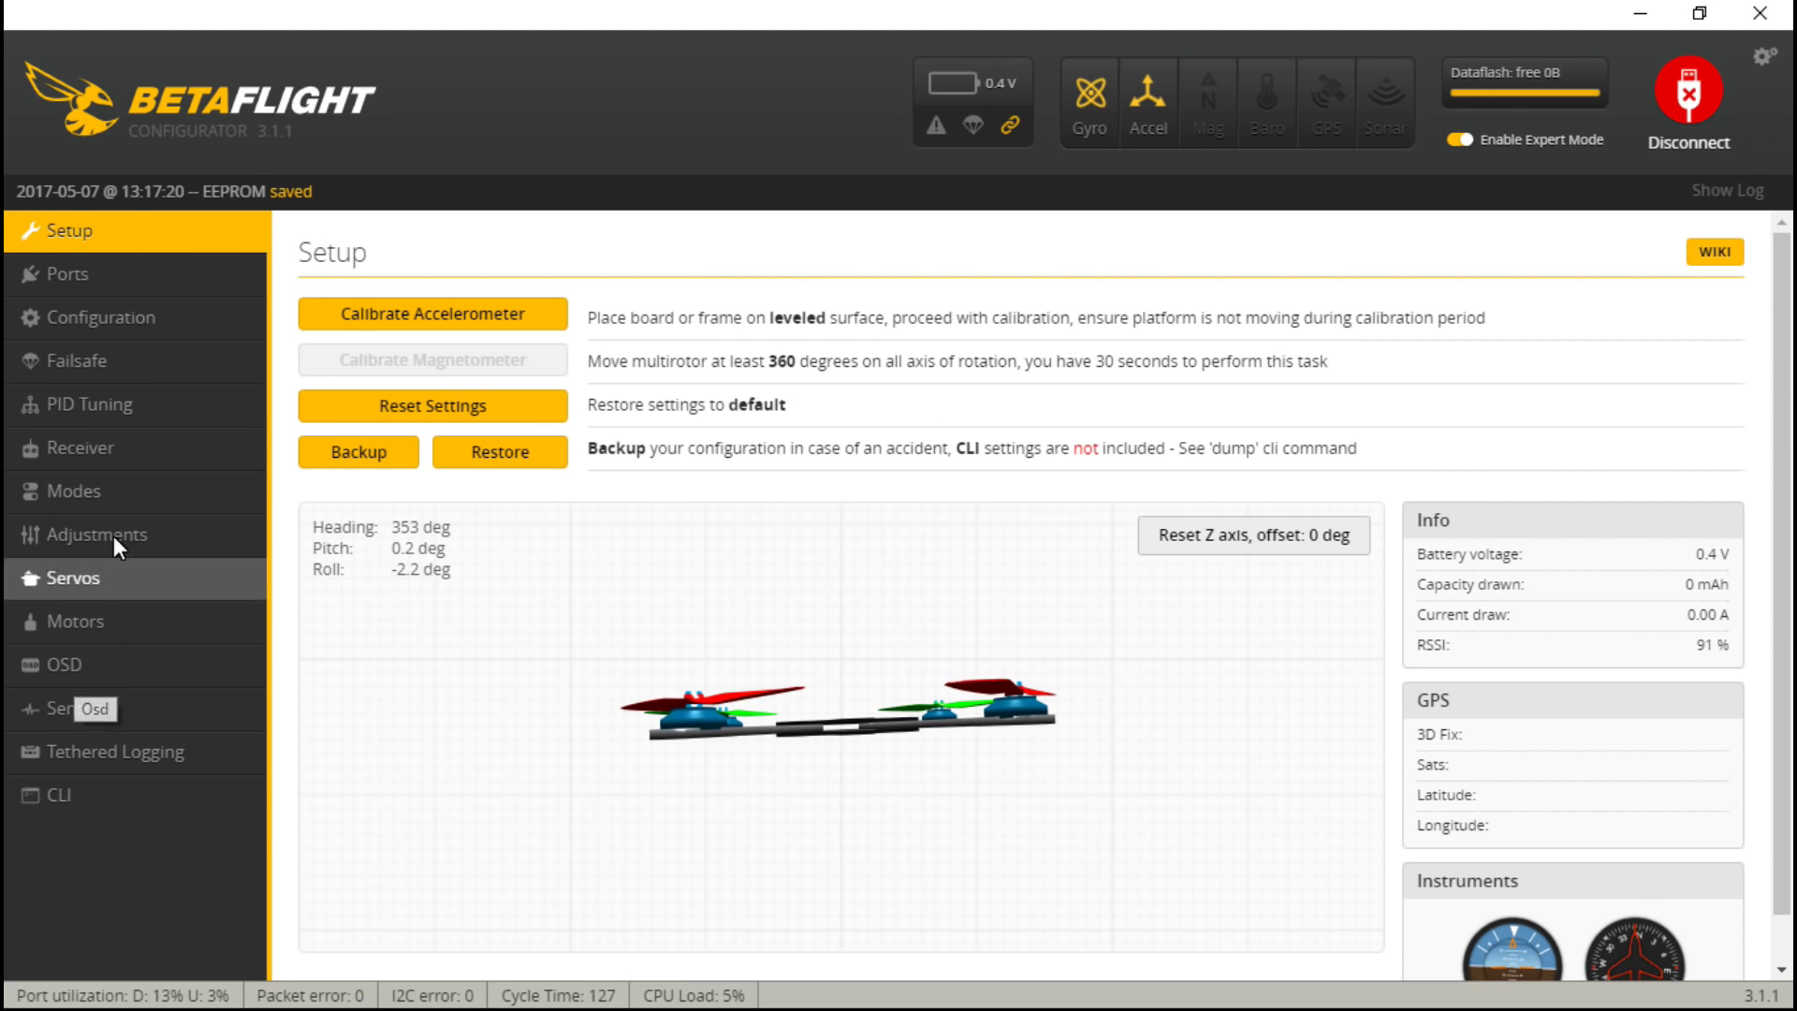
- Review the receiver, modes, adjustments, servos and motors settings of the flight controller
{"action": "left_click", "coordinate": [162, 399]}
{"action": "left_click", "coordinate": [201, 449]}
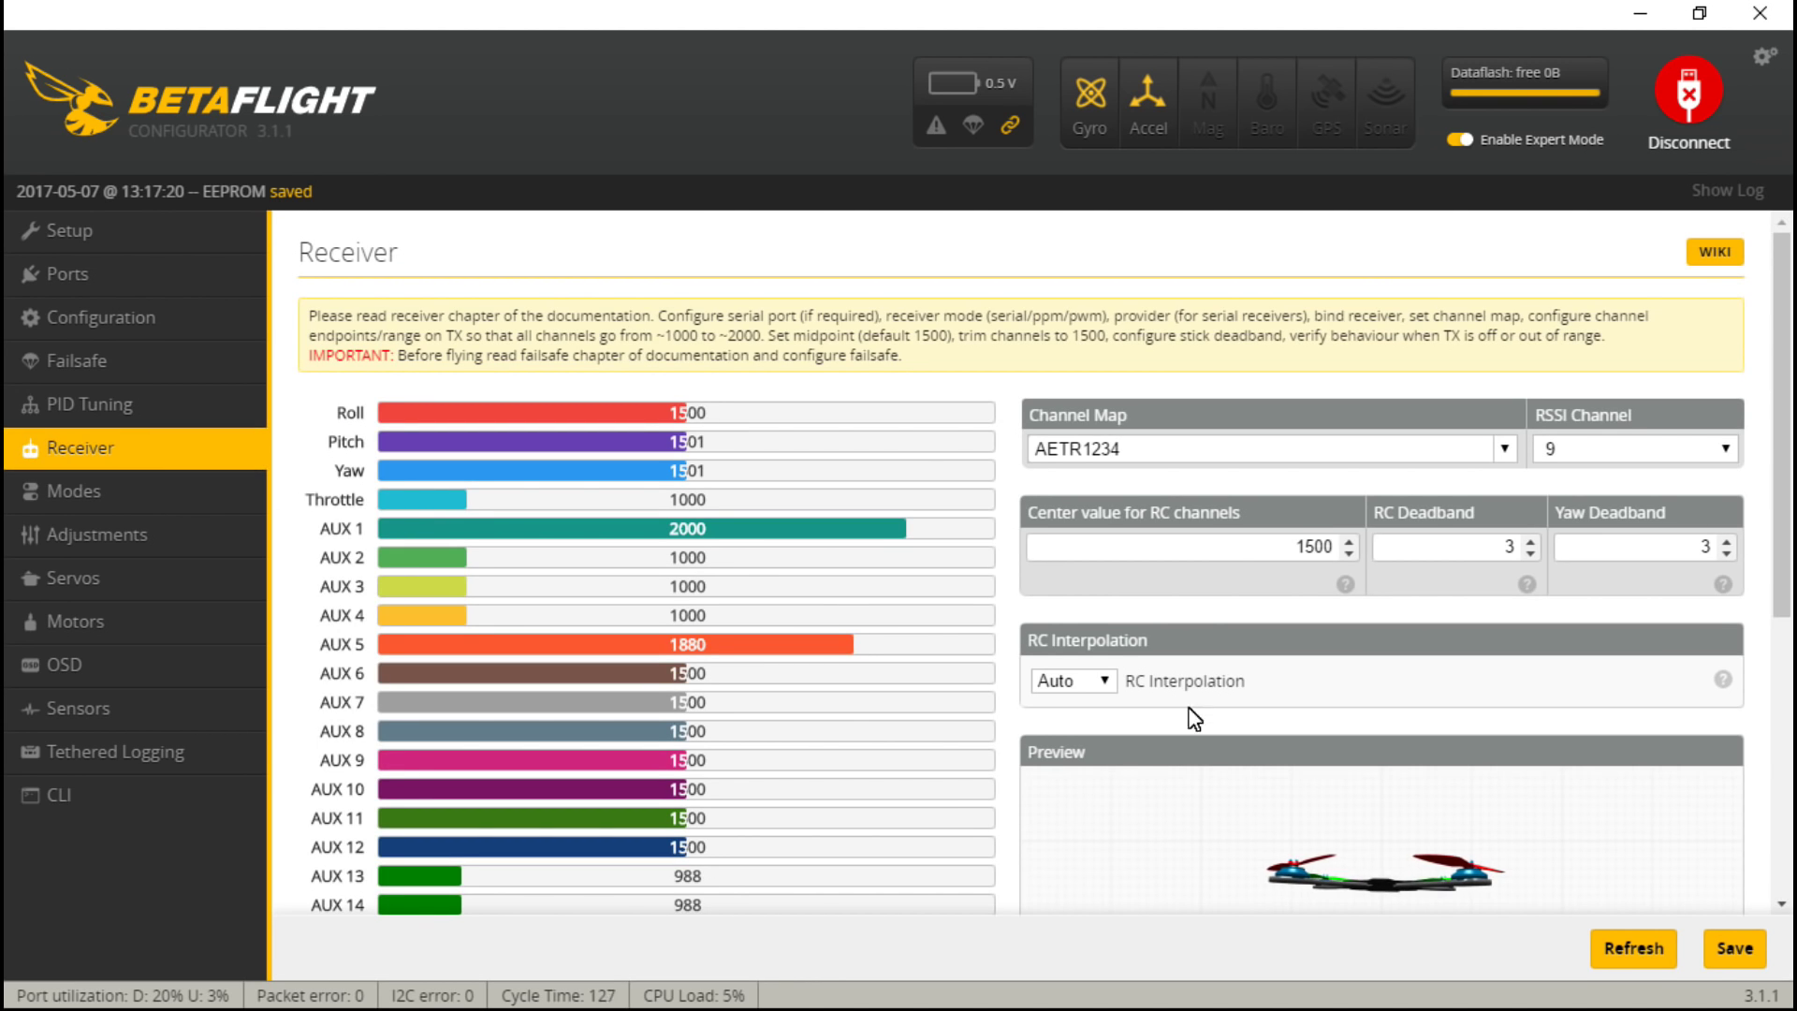
{"action": "left_click", "coordinate": [97, 486]}
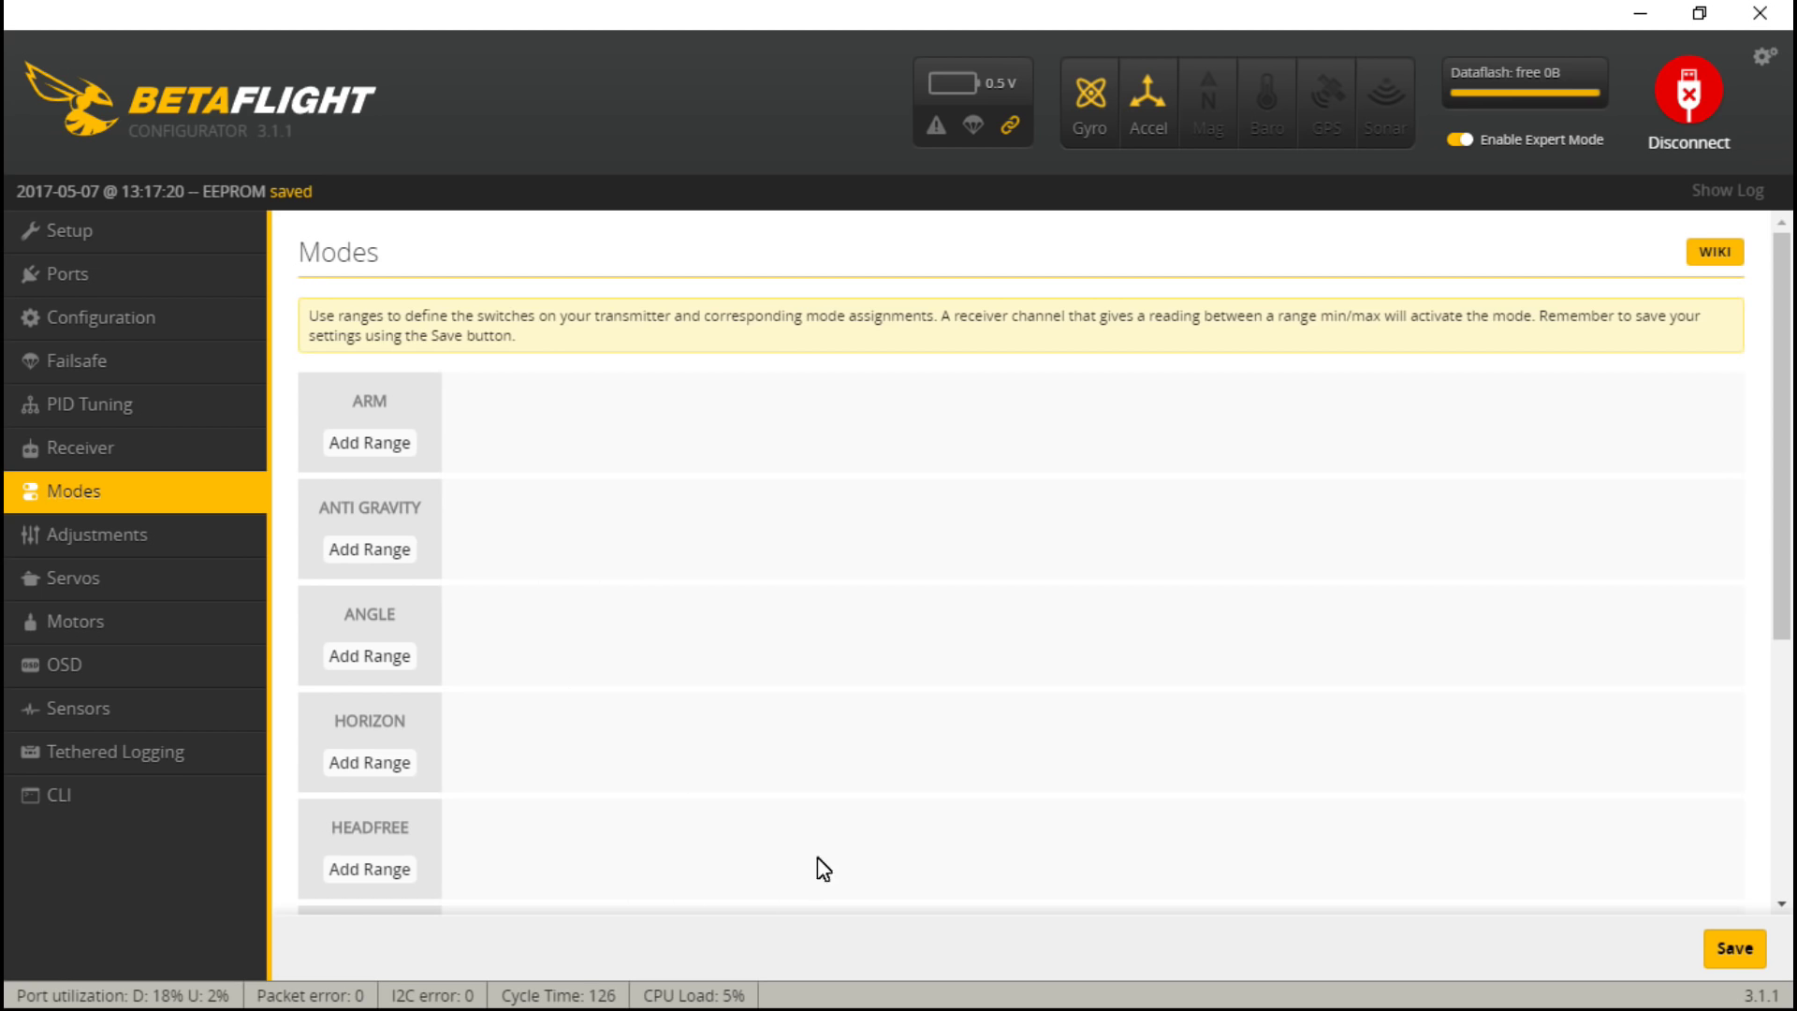
{"action": "left_click", "coordinate": [103, 536]}
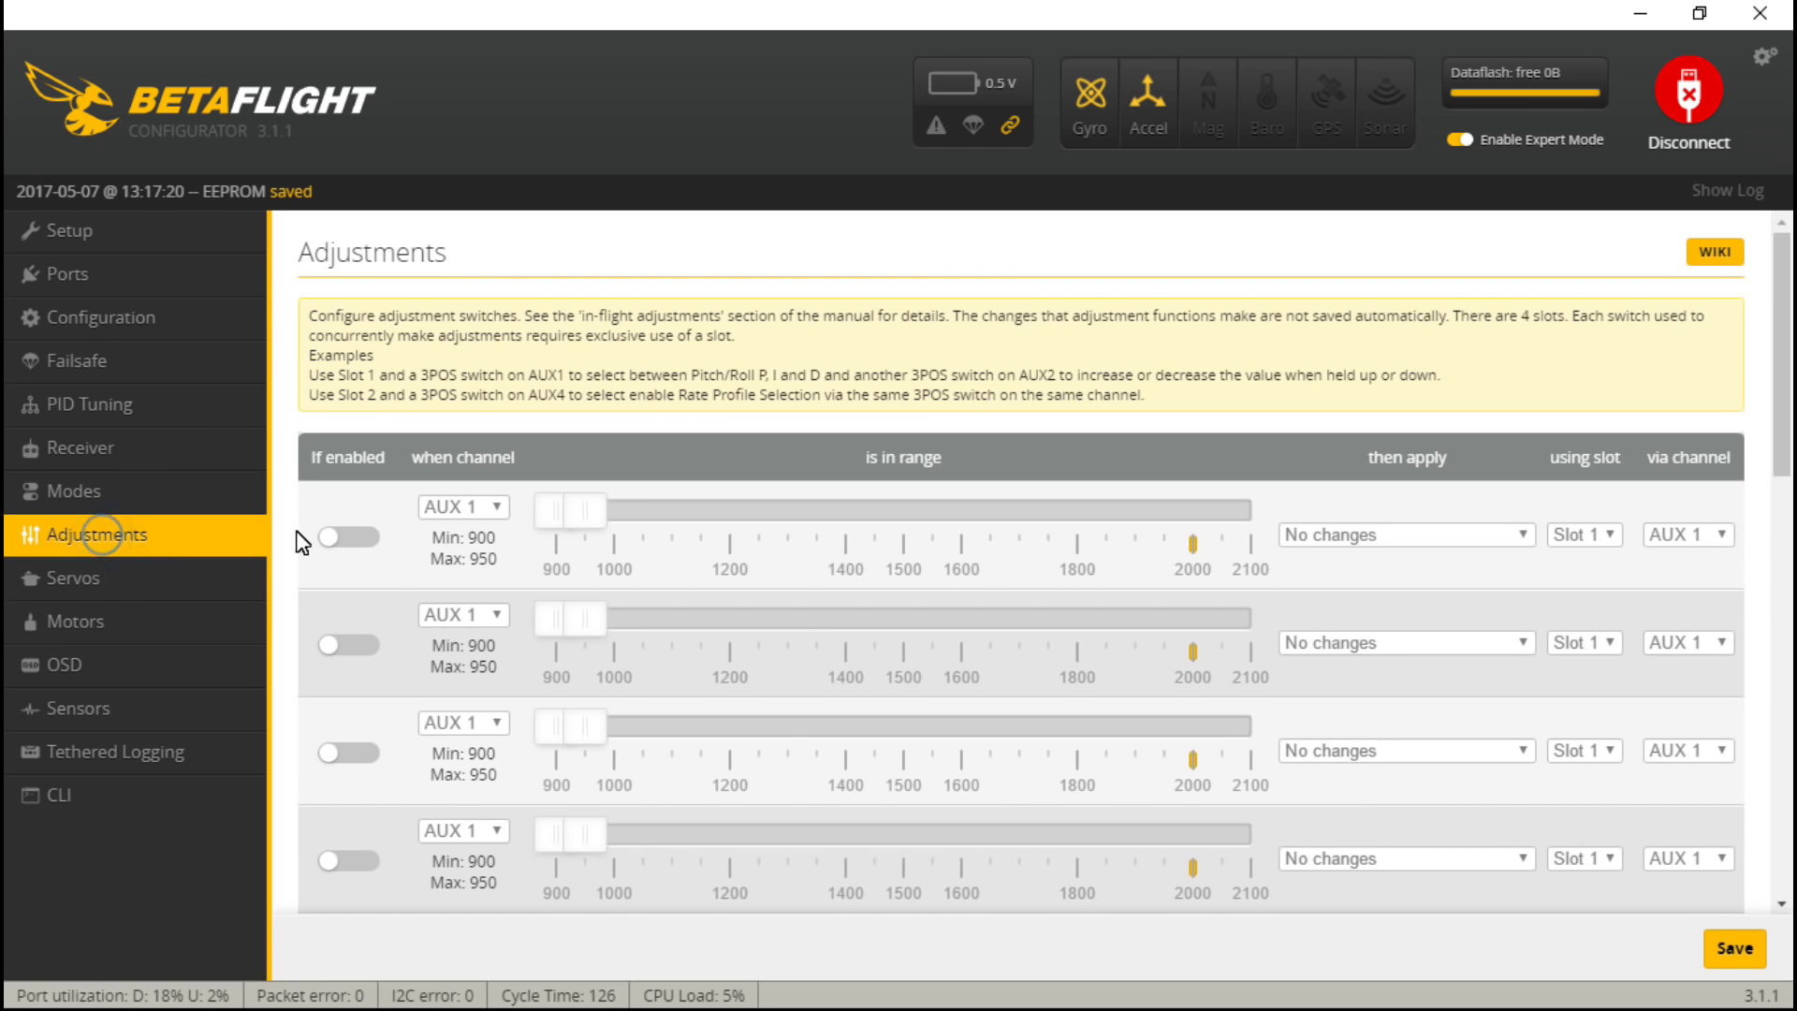
{"action": "left_click", "coordinate": [136, 581]}
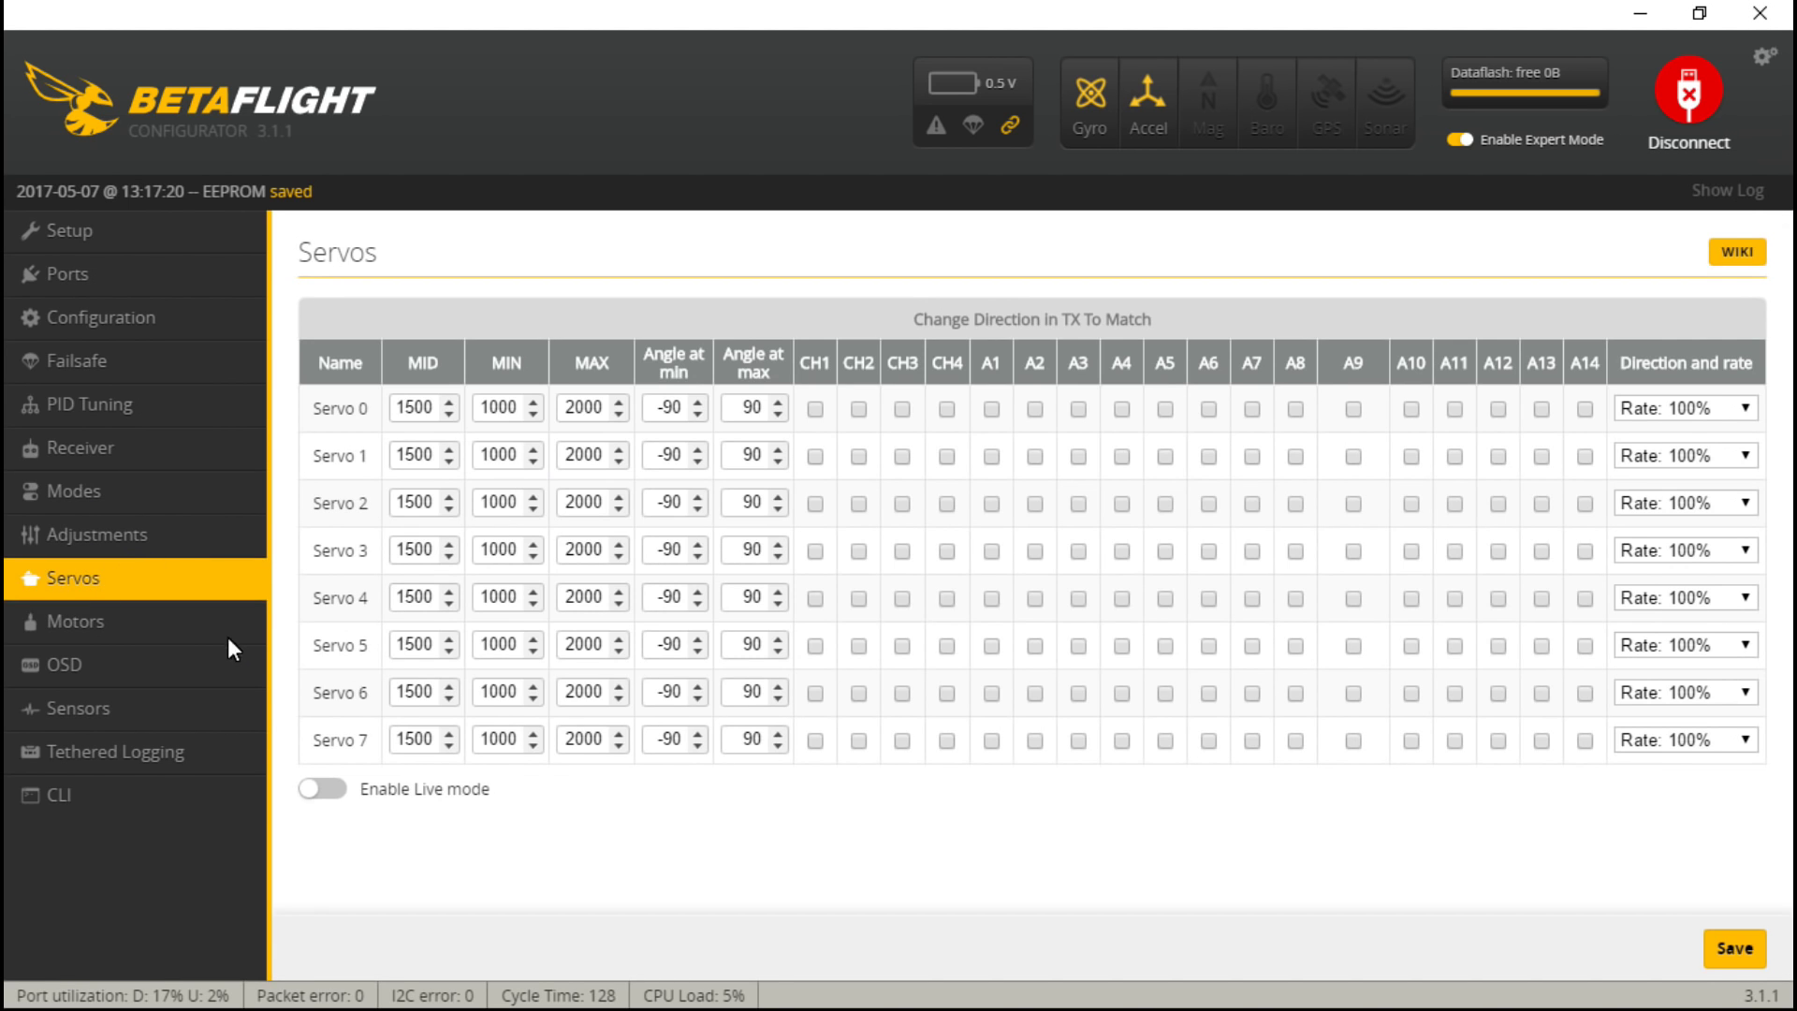
{"action": "left_click", "coordinate": [146, 612]}
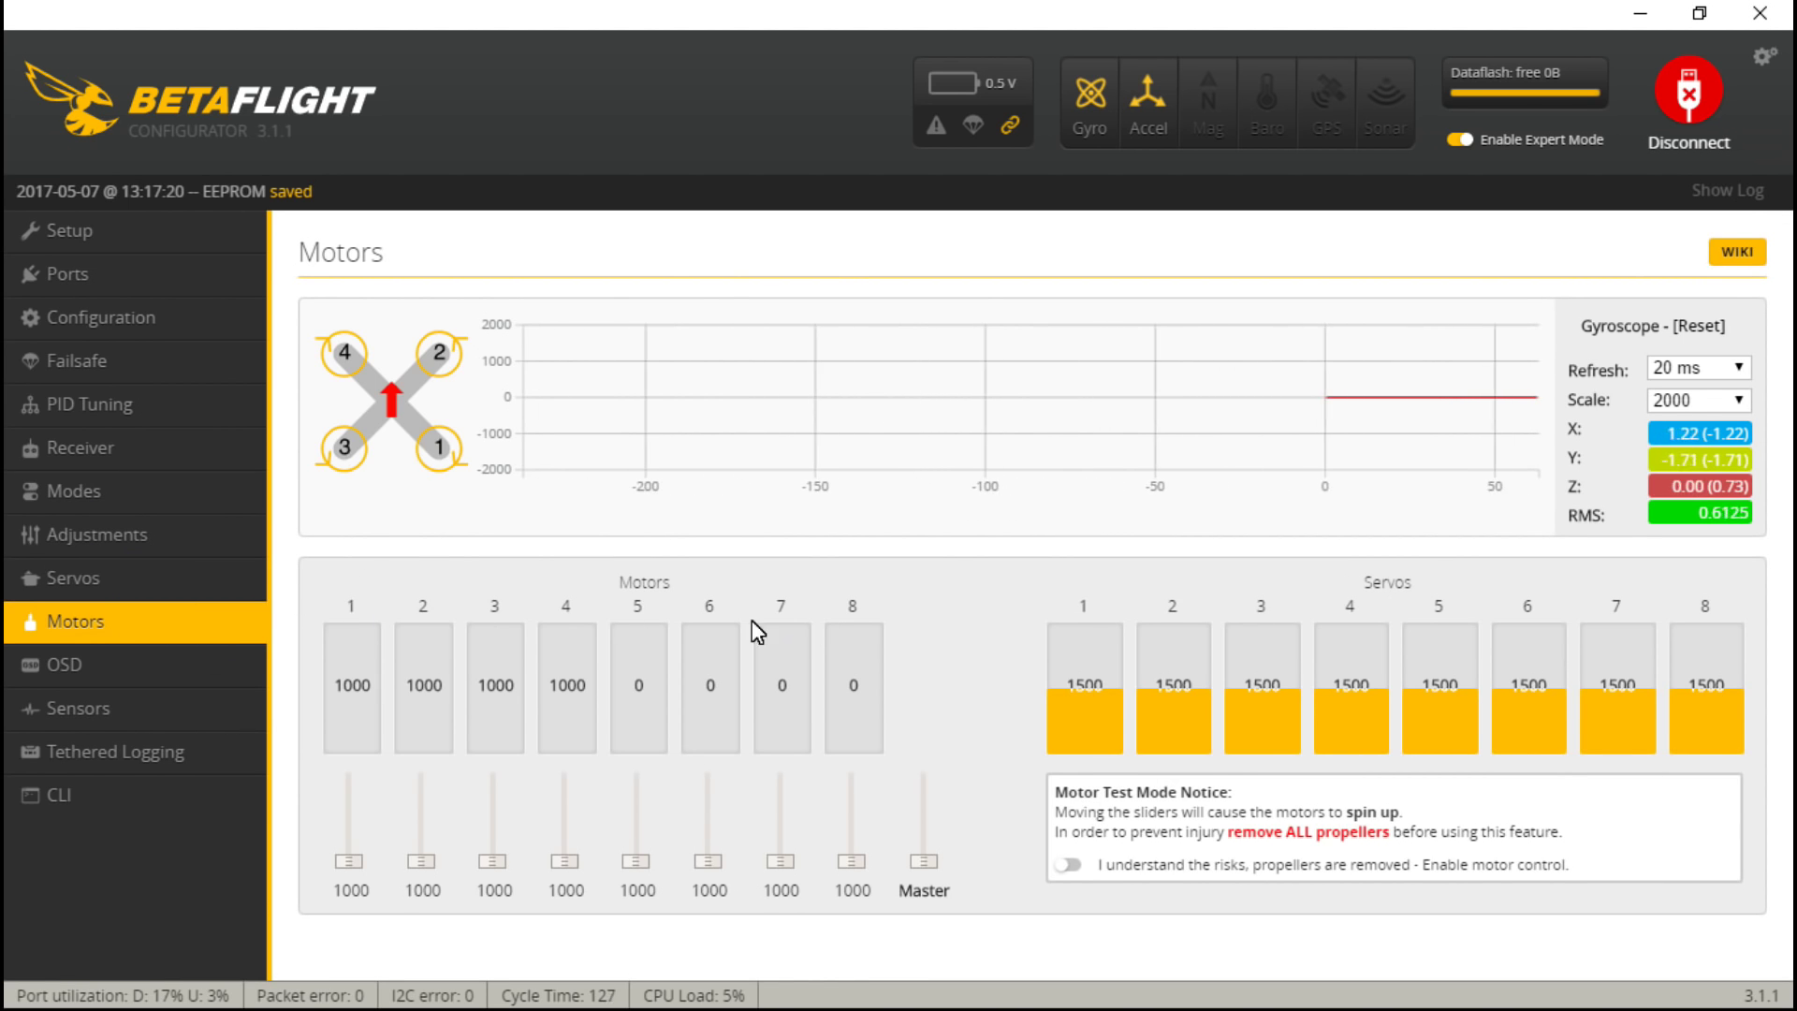
- Compare the AUTO and NTSC video formats for the OSD, select NTSC, and turn off the preview logo
{"action": "left_click", "coordinate": [138, 668]}
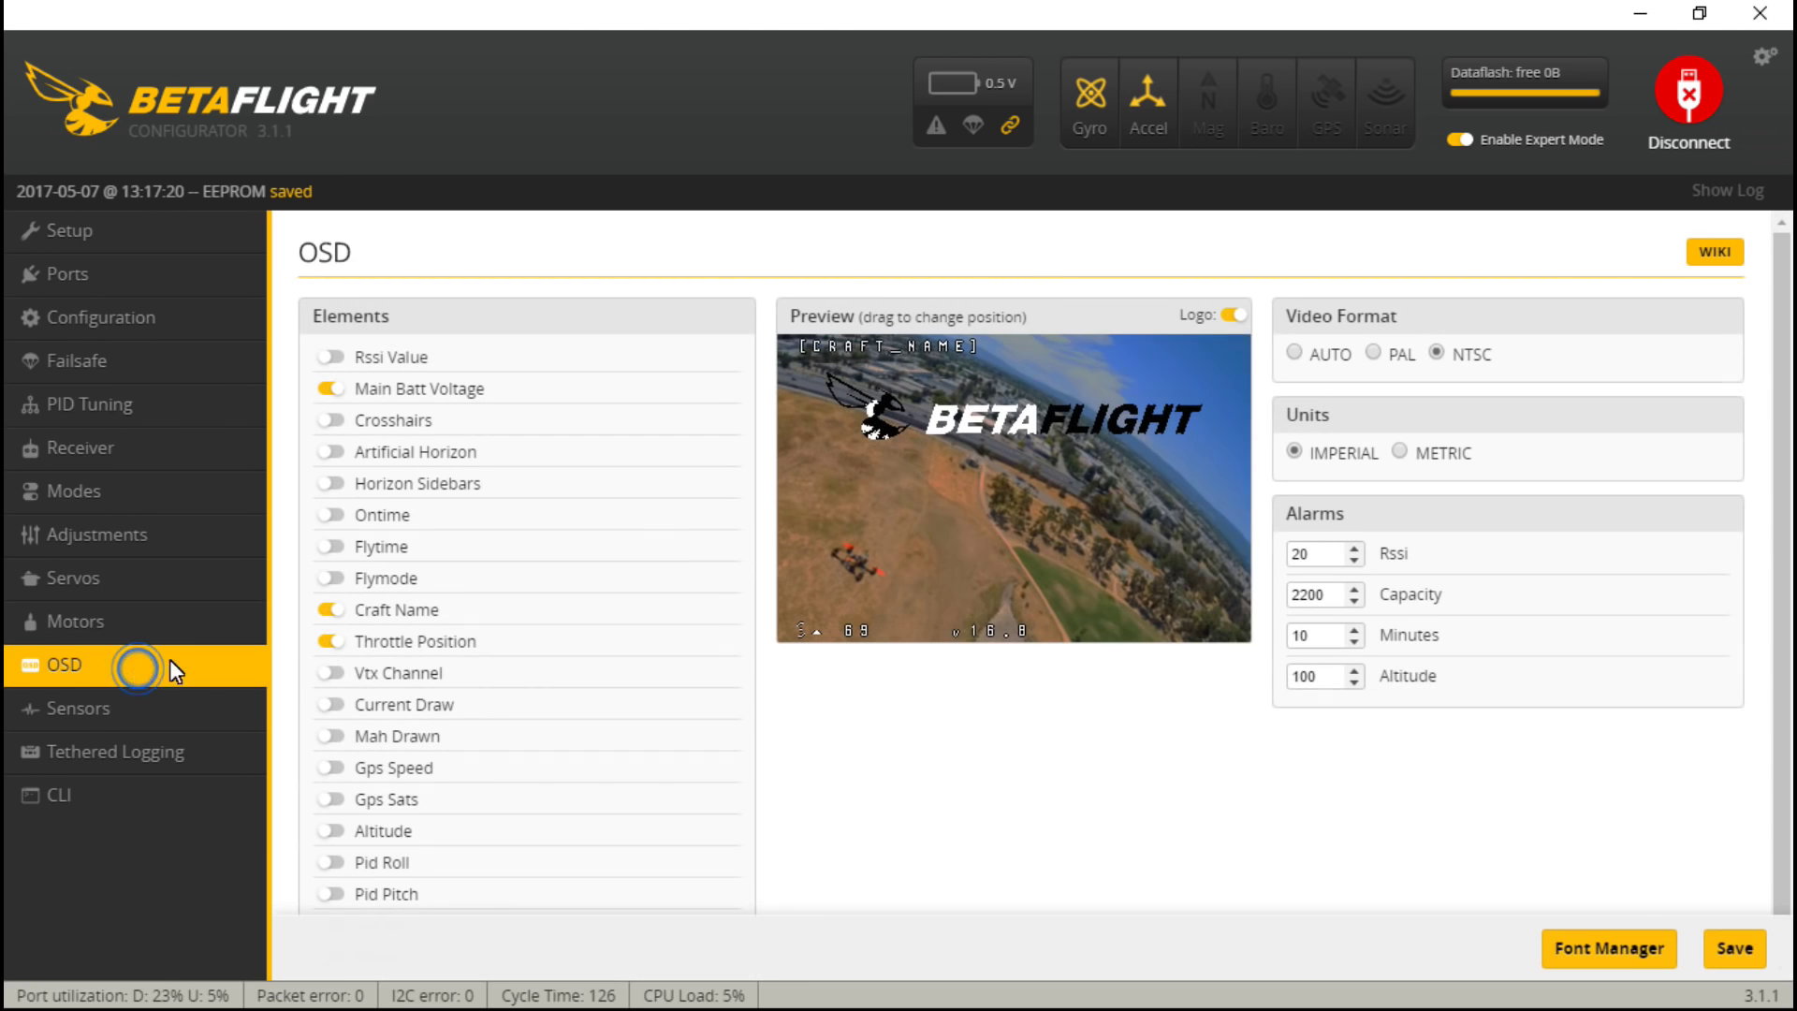
{"action": "left_click", "coordinate": [1296, 355]}
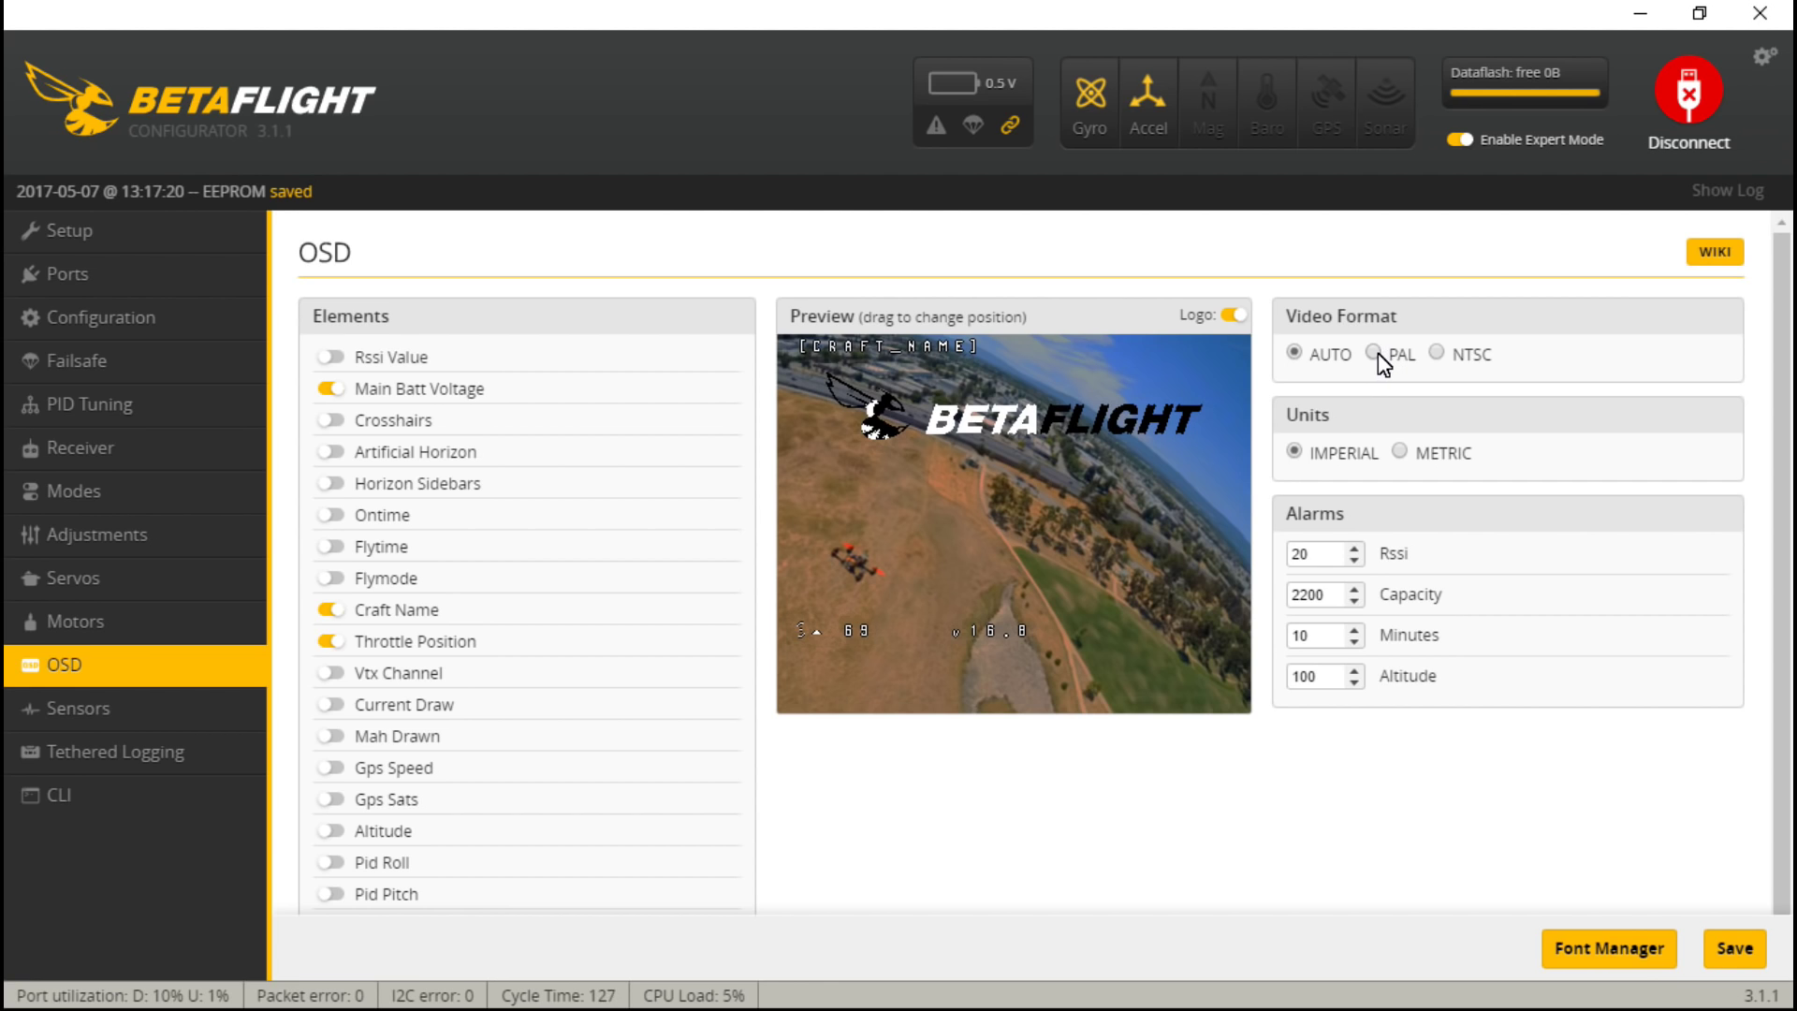
{"action": "left_click", "coordinate": [1434, 353]}
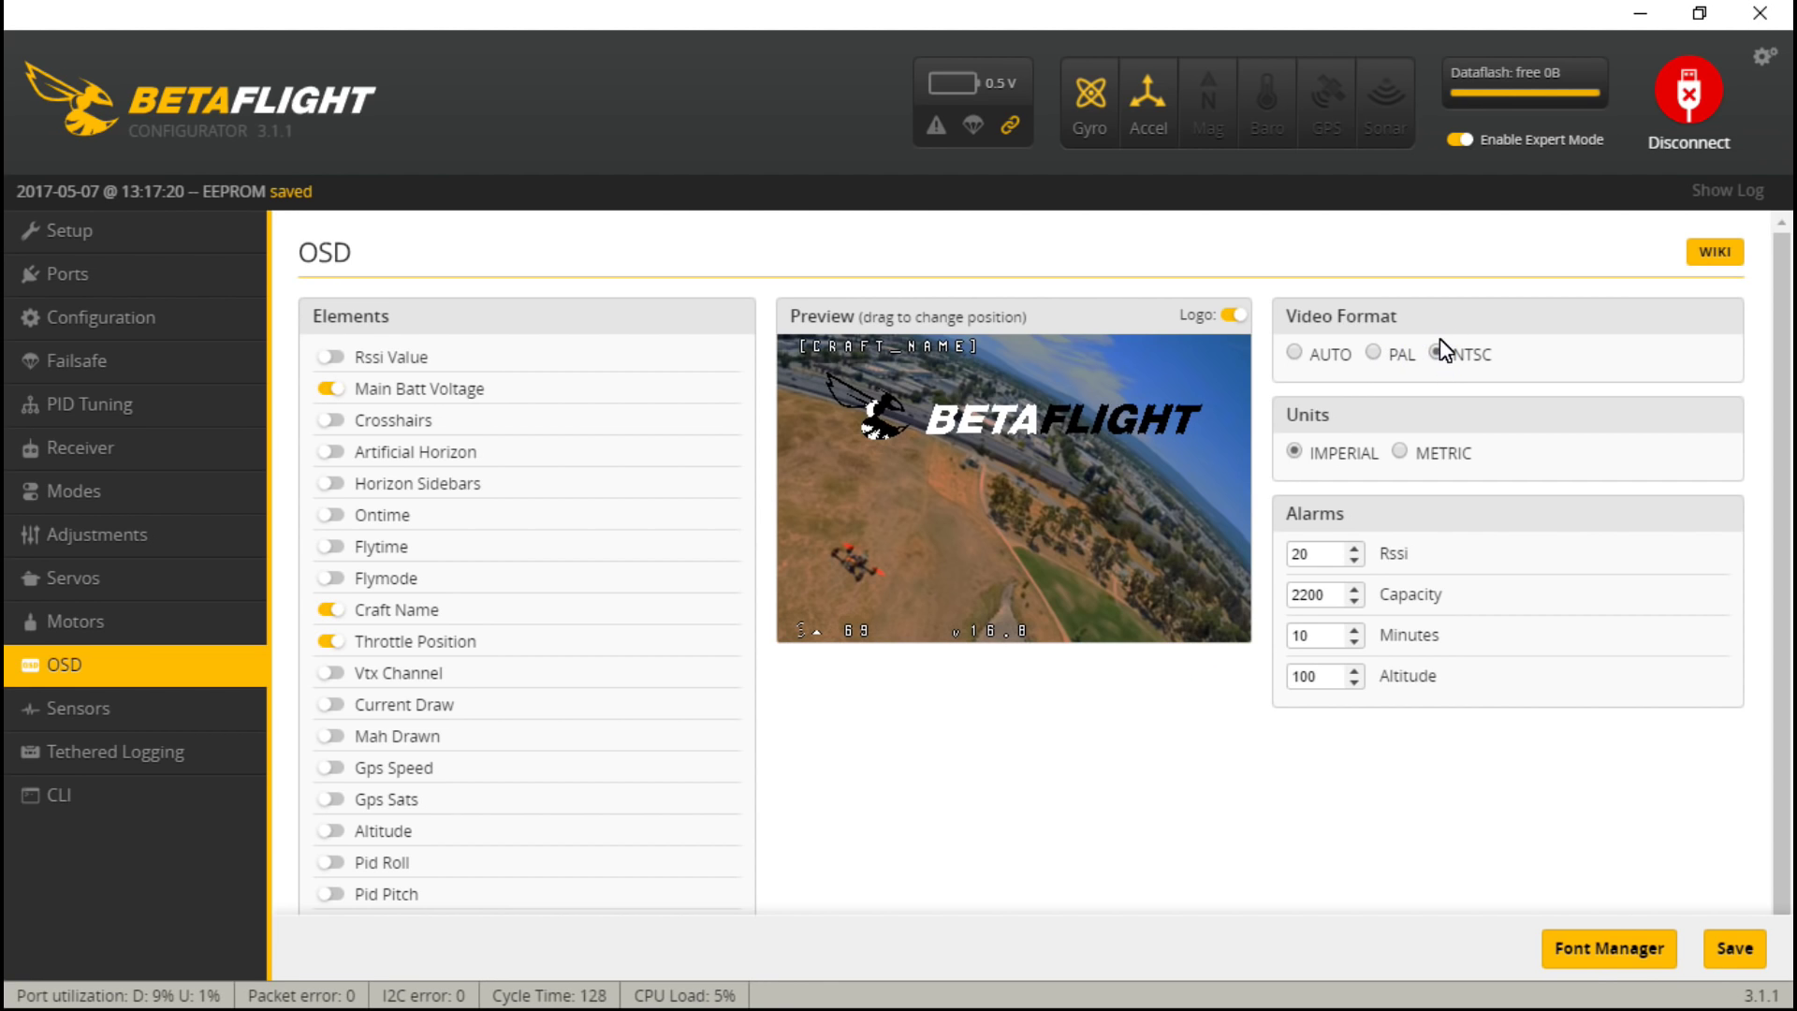
{"action": "left_click", "coordinate": [1233, 314]}
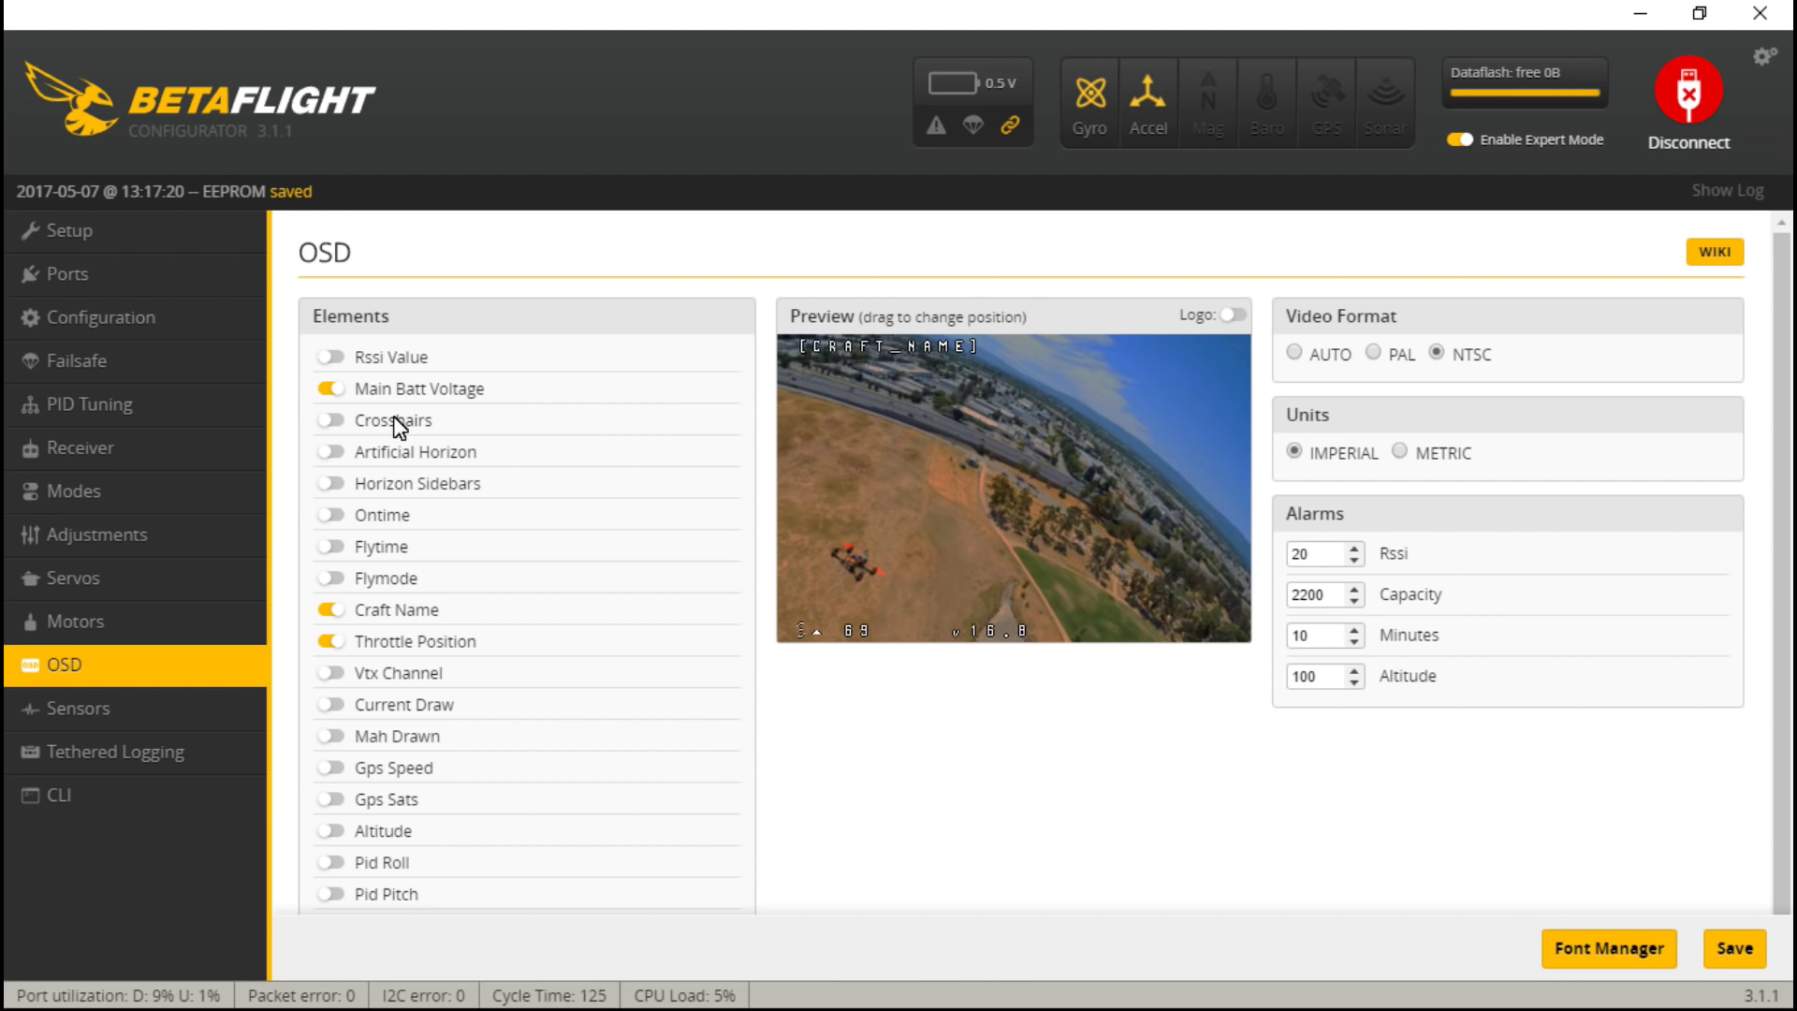
- Try out the Horizon Sidebars, Ontime, Flytime and Craft Name elements in the OSD preview by switching them on and off
{"action": "left_click", "coordinate": [326, 482]}
{"action": "left_click", "coordinate": [328, 513]}
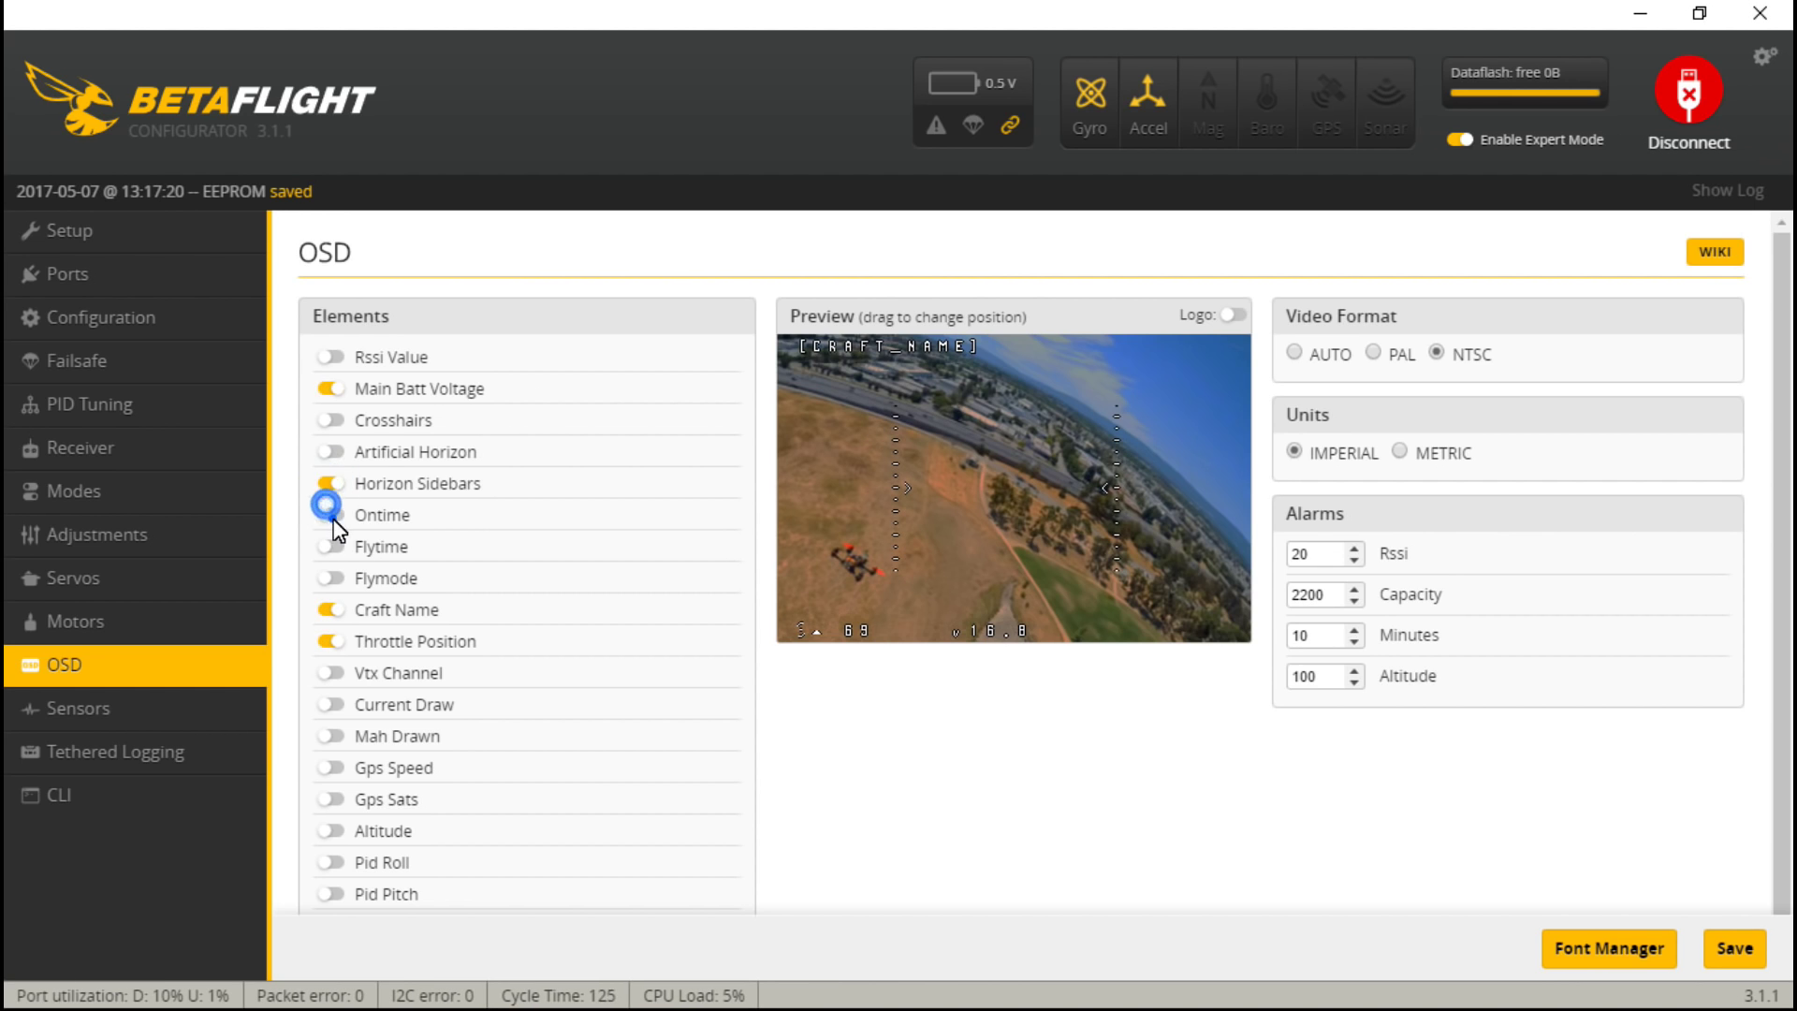
{"action": "left_click", "coordinate": [332, 545]}
{"action": "left_click", "coordinate": [328, 608]}
{"action": "left_click", "coordinate": [327, 483]}
{"action": "left_click", "coordinate": [329, 514]}
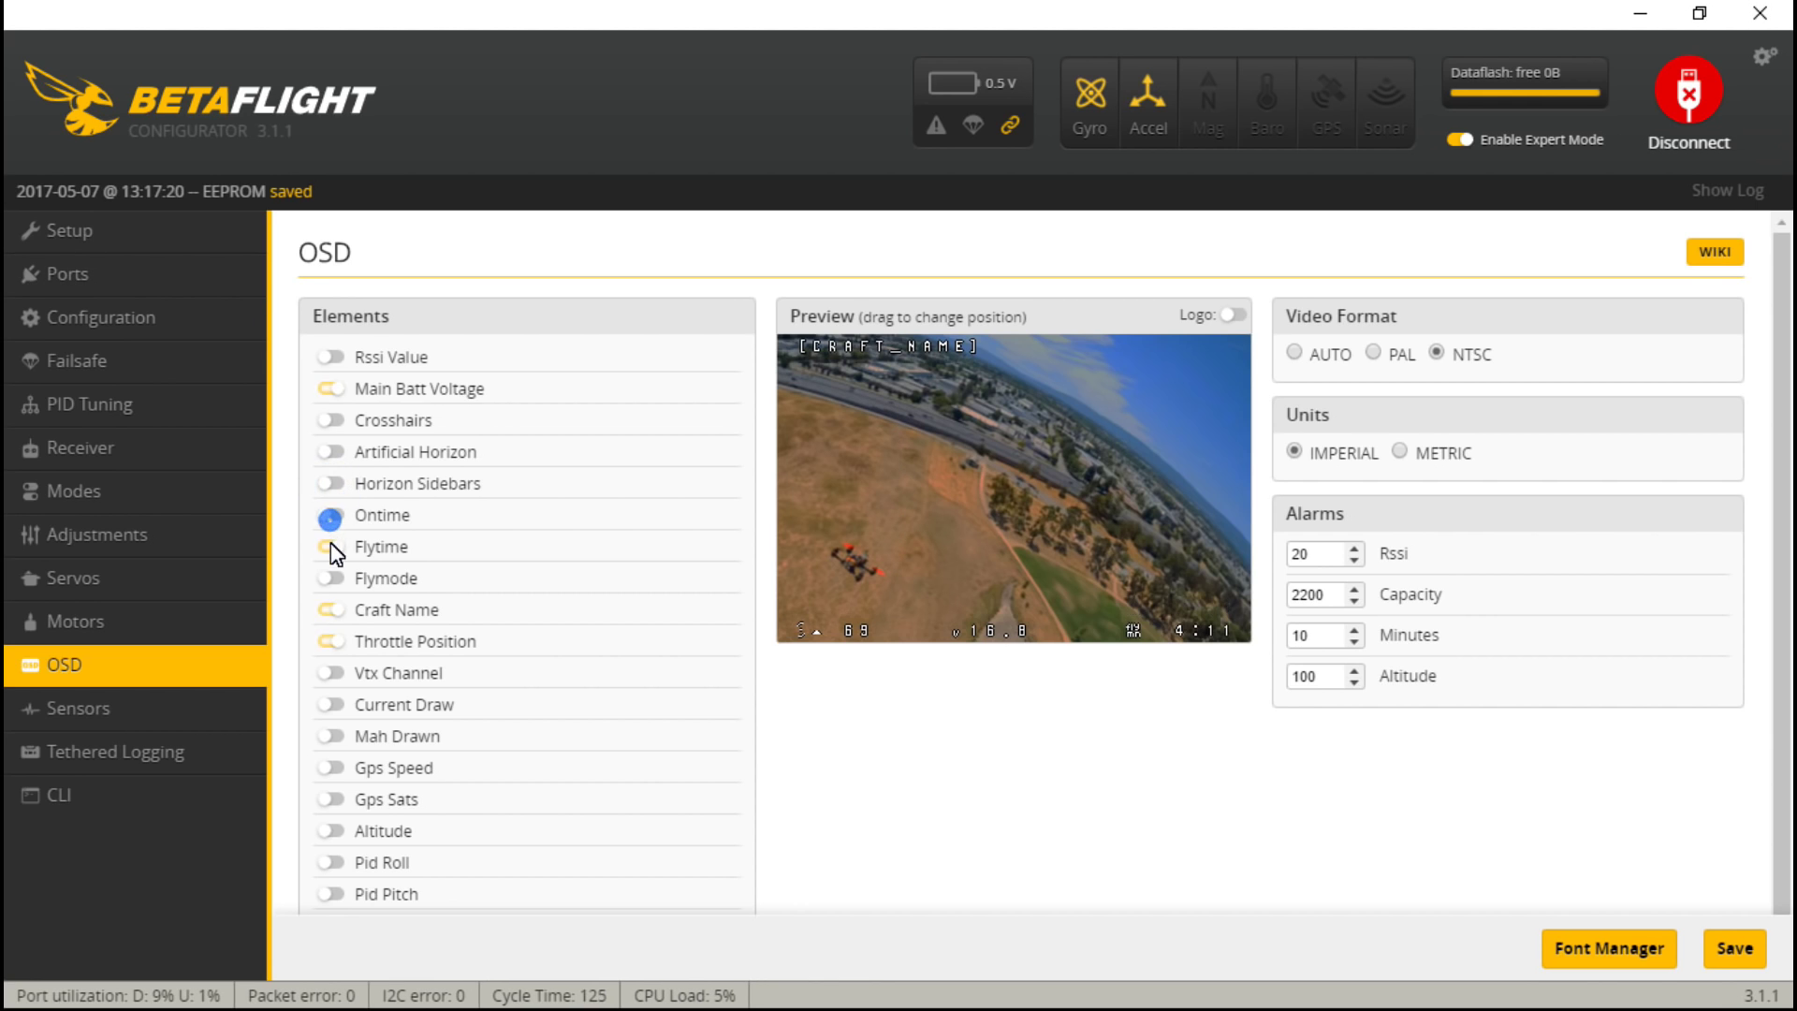
{"action": "left_click", "coordinate": [329, 547]}
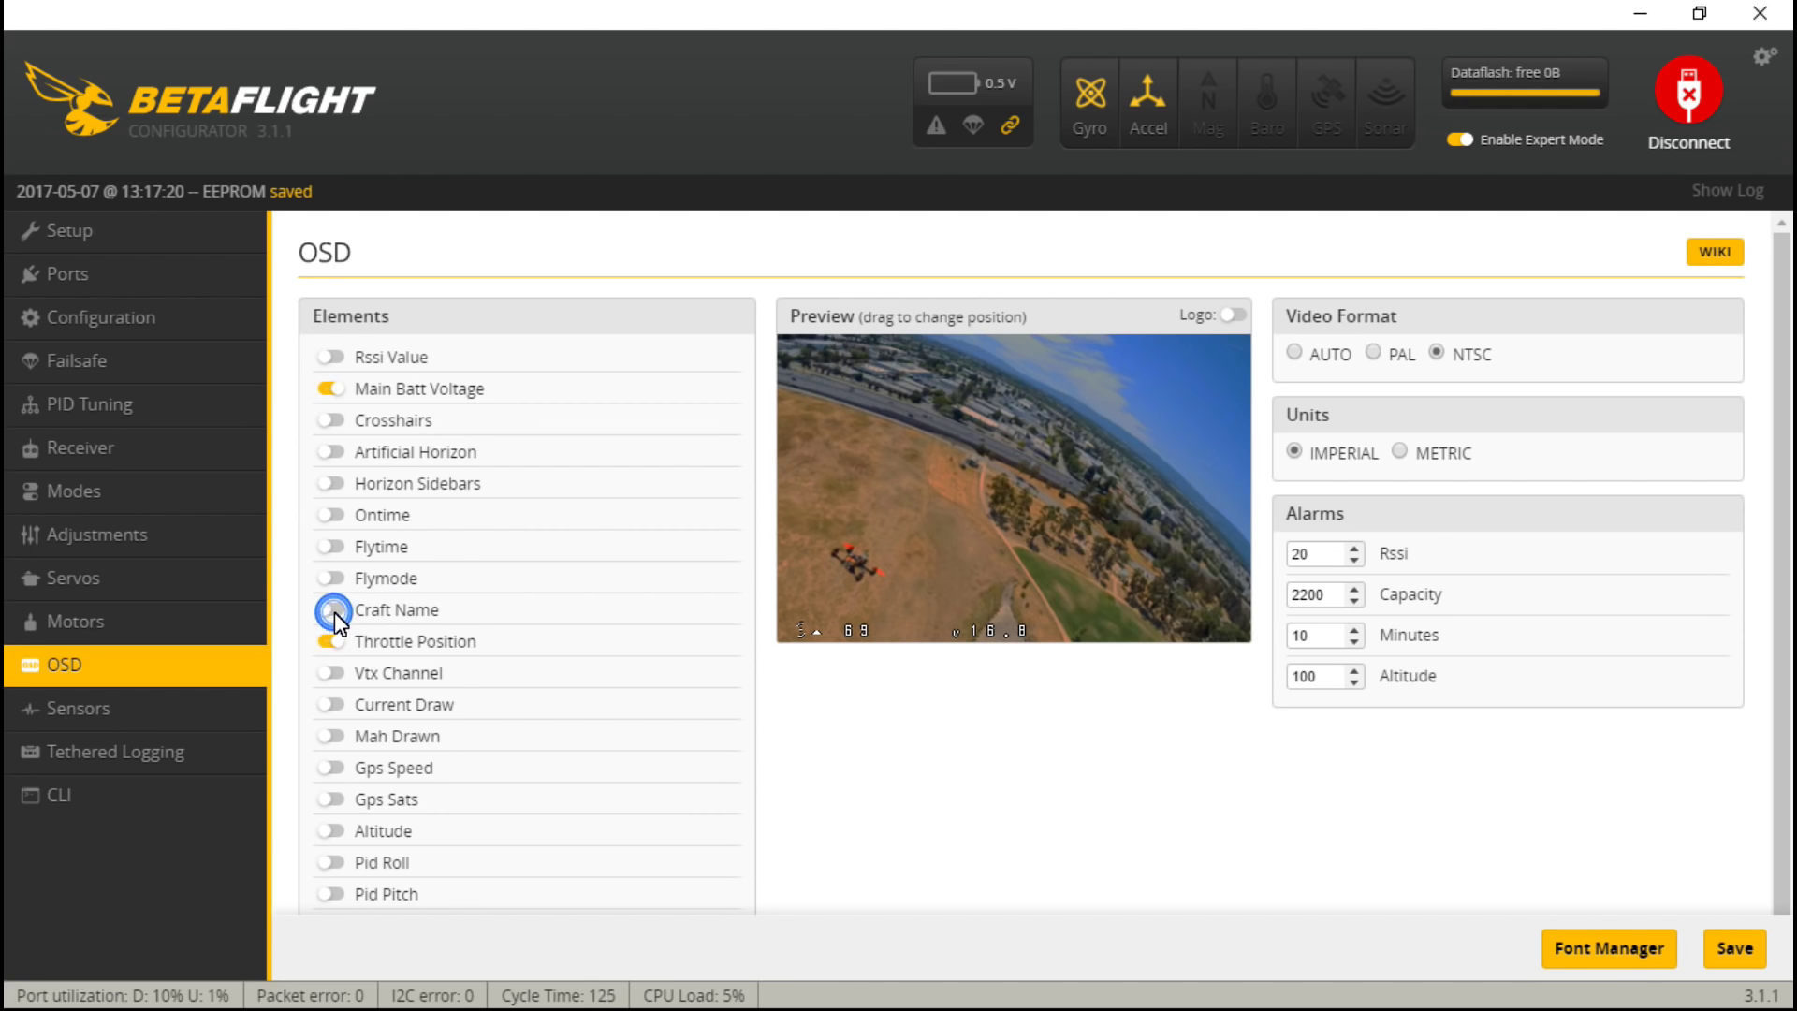
- Try moving the craft name, throttle position and battery voltage elements toward the middle of the OSD preview
{"action": "left_click_drag", "start_coordinate": [820, 346], "coordinate": [926, 457]}
{"action": "left_click_drag", "start_coordinate": [857, 619], "coordinate": [988, 550]}
{"action": "left_click_drag", "start_coordinate": [996, 630], "coordinate": [1132, 532]}
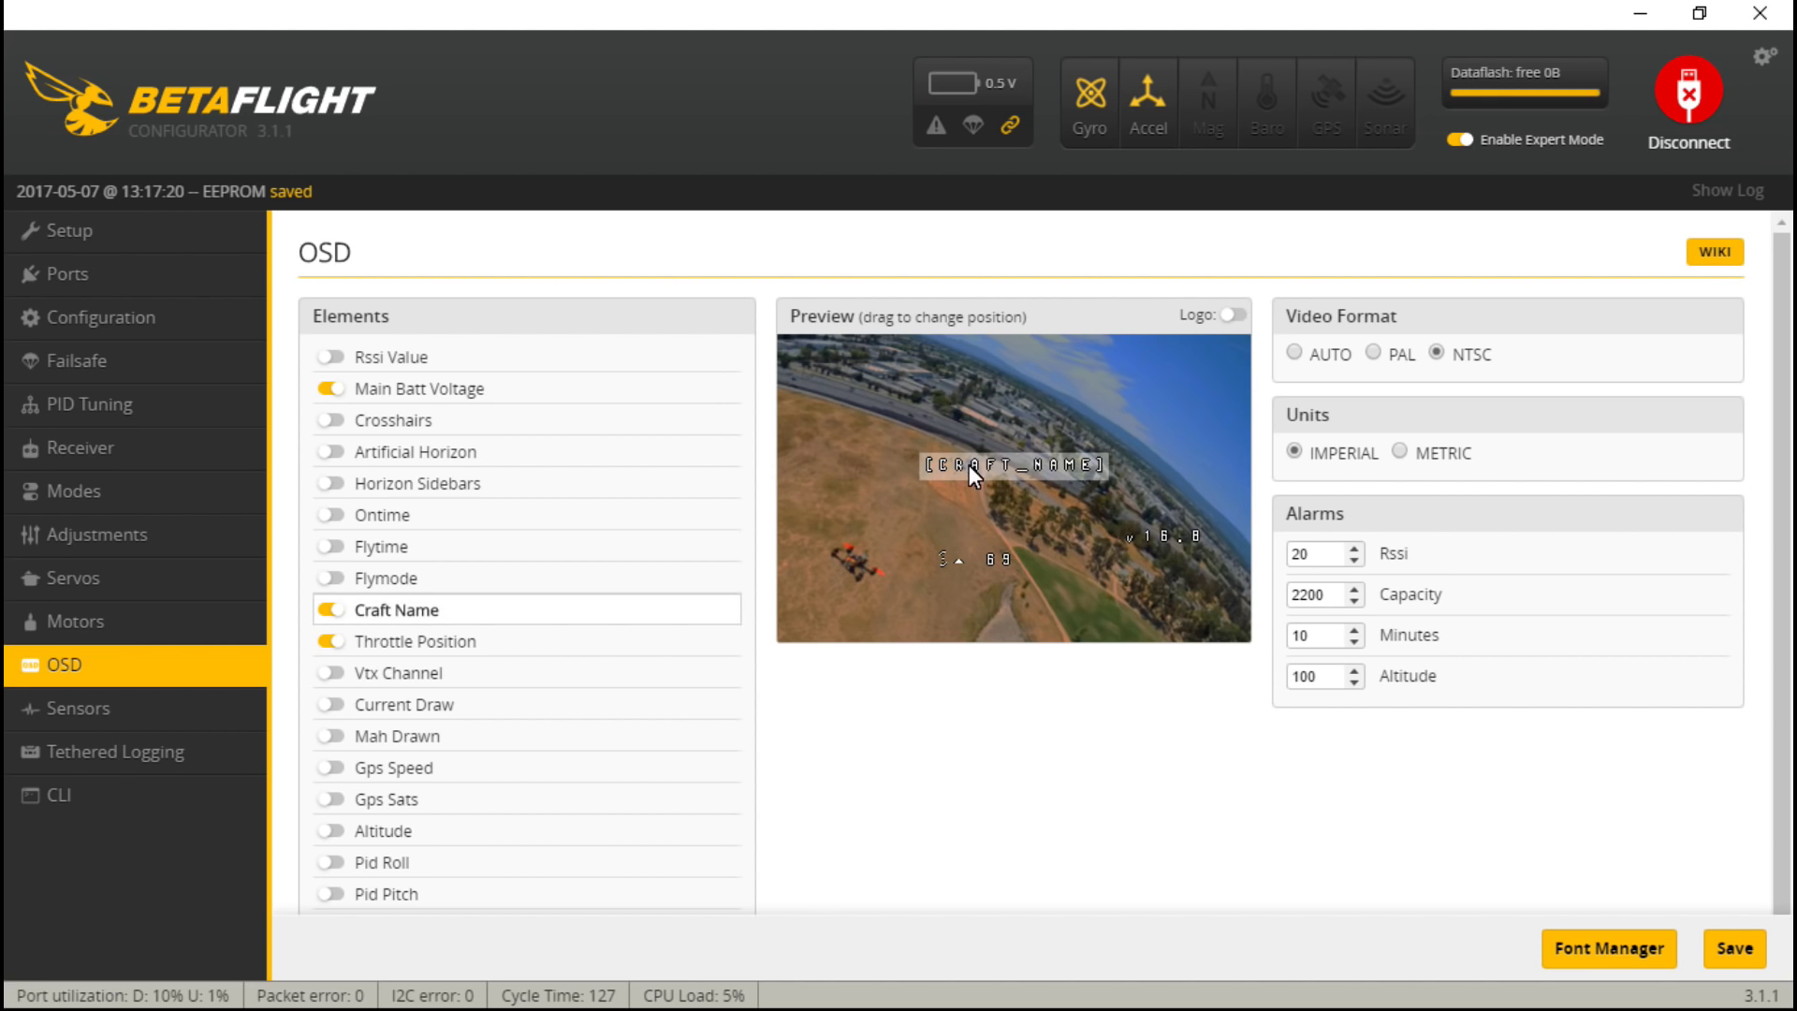
- Move the craft name to the preview's upper-left corner and the throttle position and battery voltage to its lower edge, and save the OSD settings
{"action": "left_click_drag", "start_coordinate": [930, 468], "coordinate": [800, 344]}
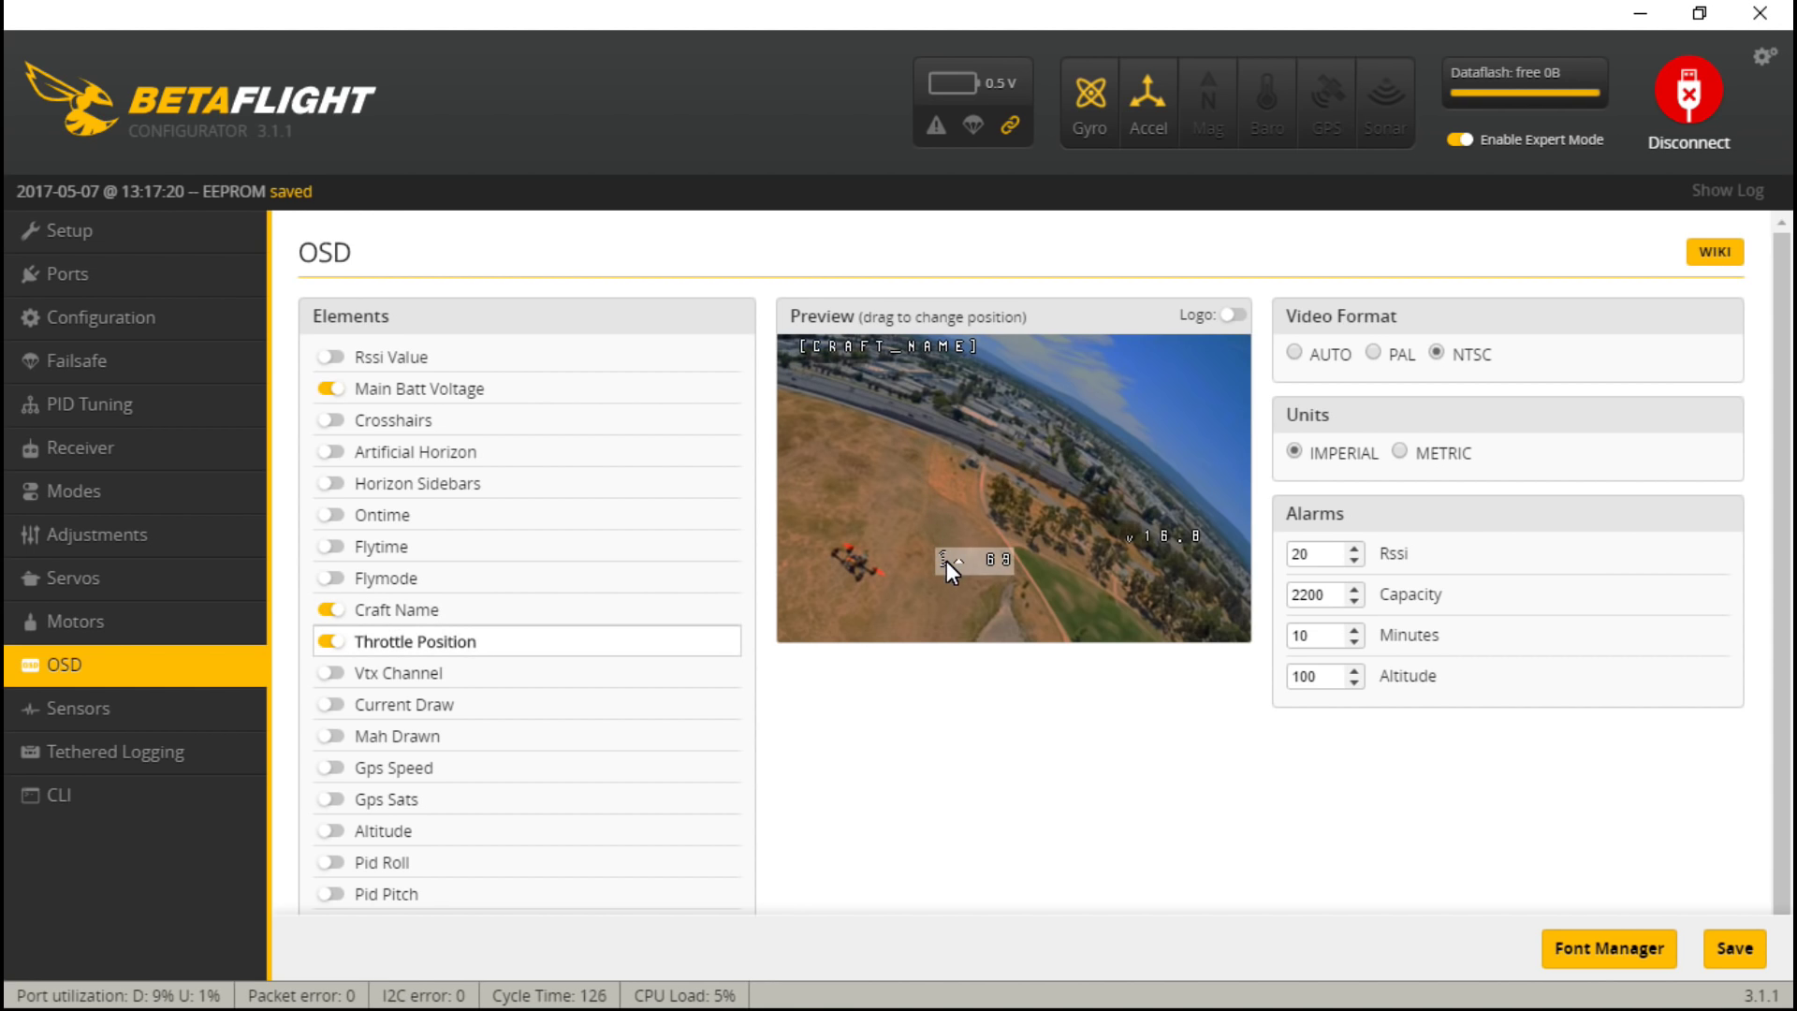
{"action": "left_click_drag", "start_coordinate": [946, 559], "coordinate": [800, 631]}
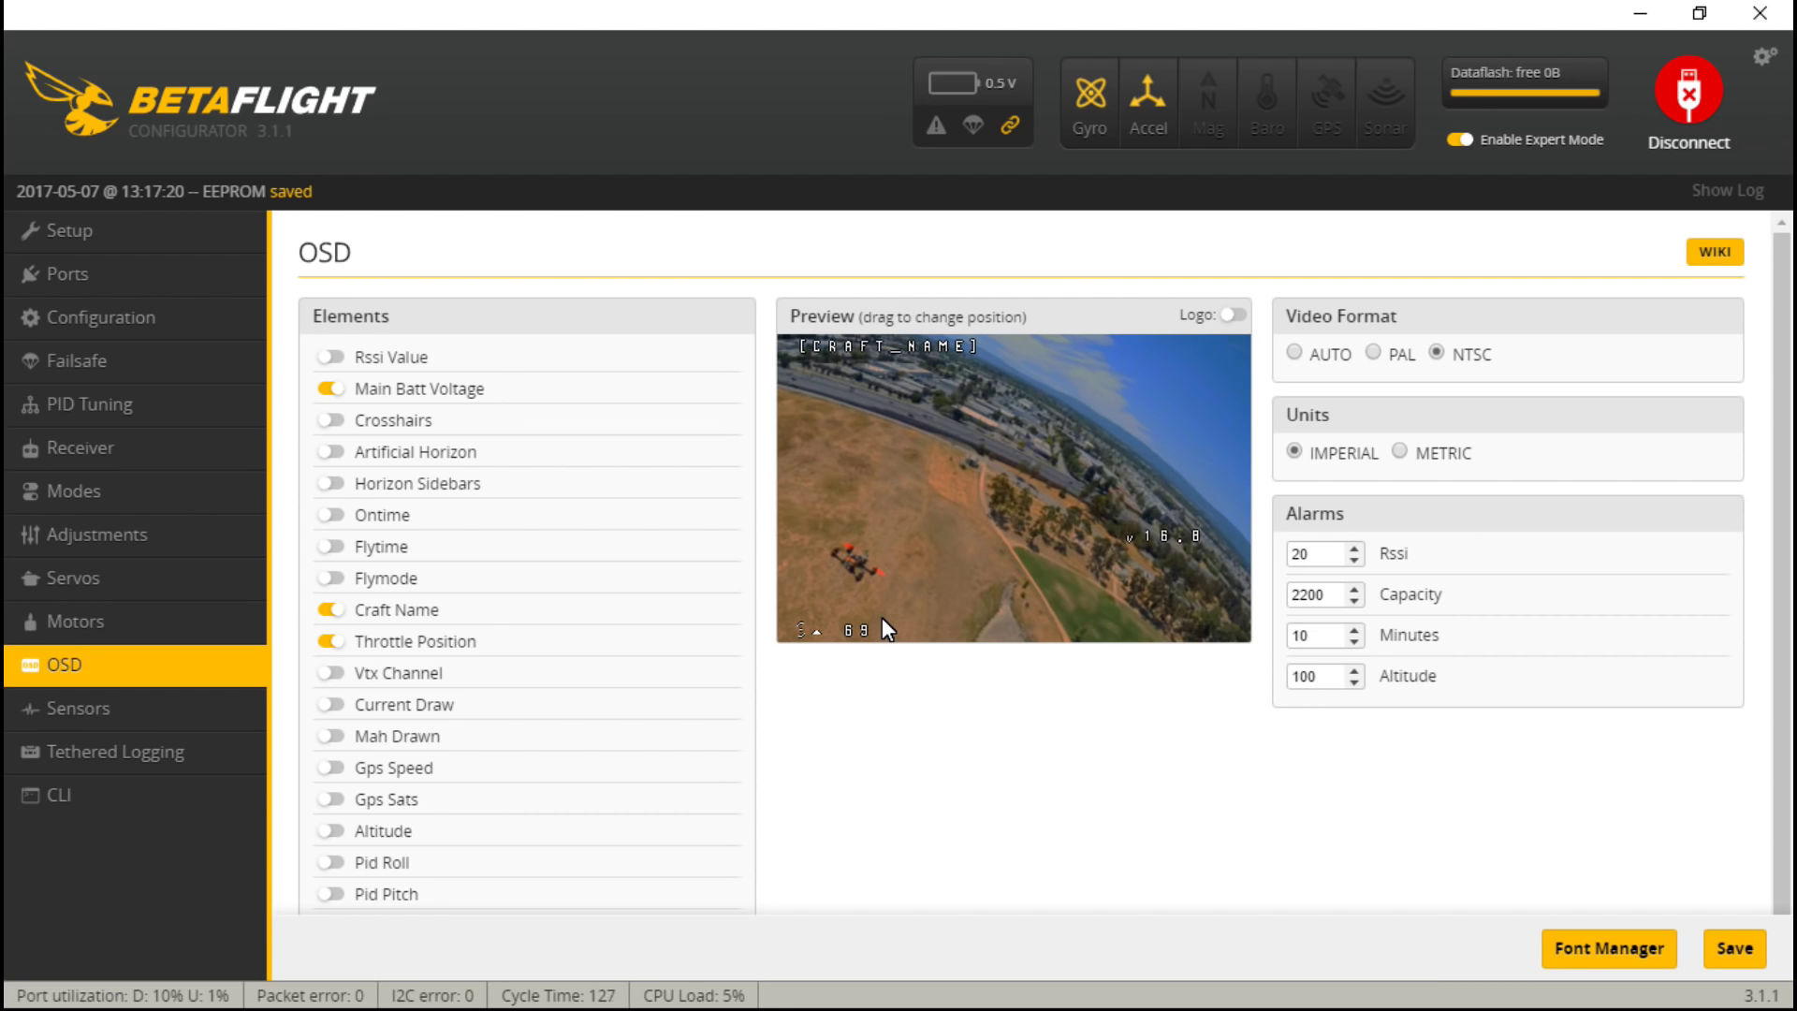
{"action": "left_click_drag", "start_coordinate": [1138, 535], "coordinate": [960, 622]}
{"action": "left_click", "coordinate": [1748, 956]}
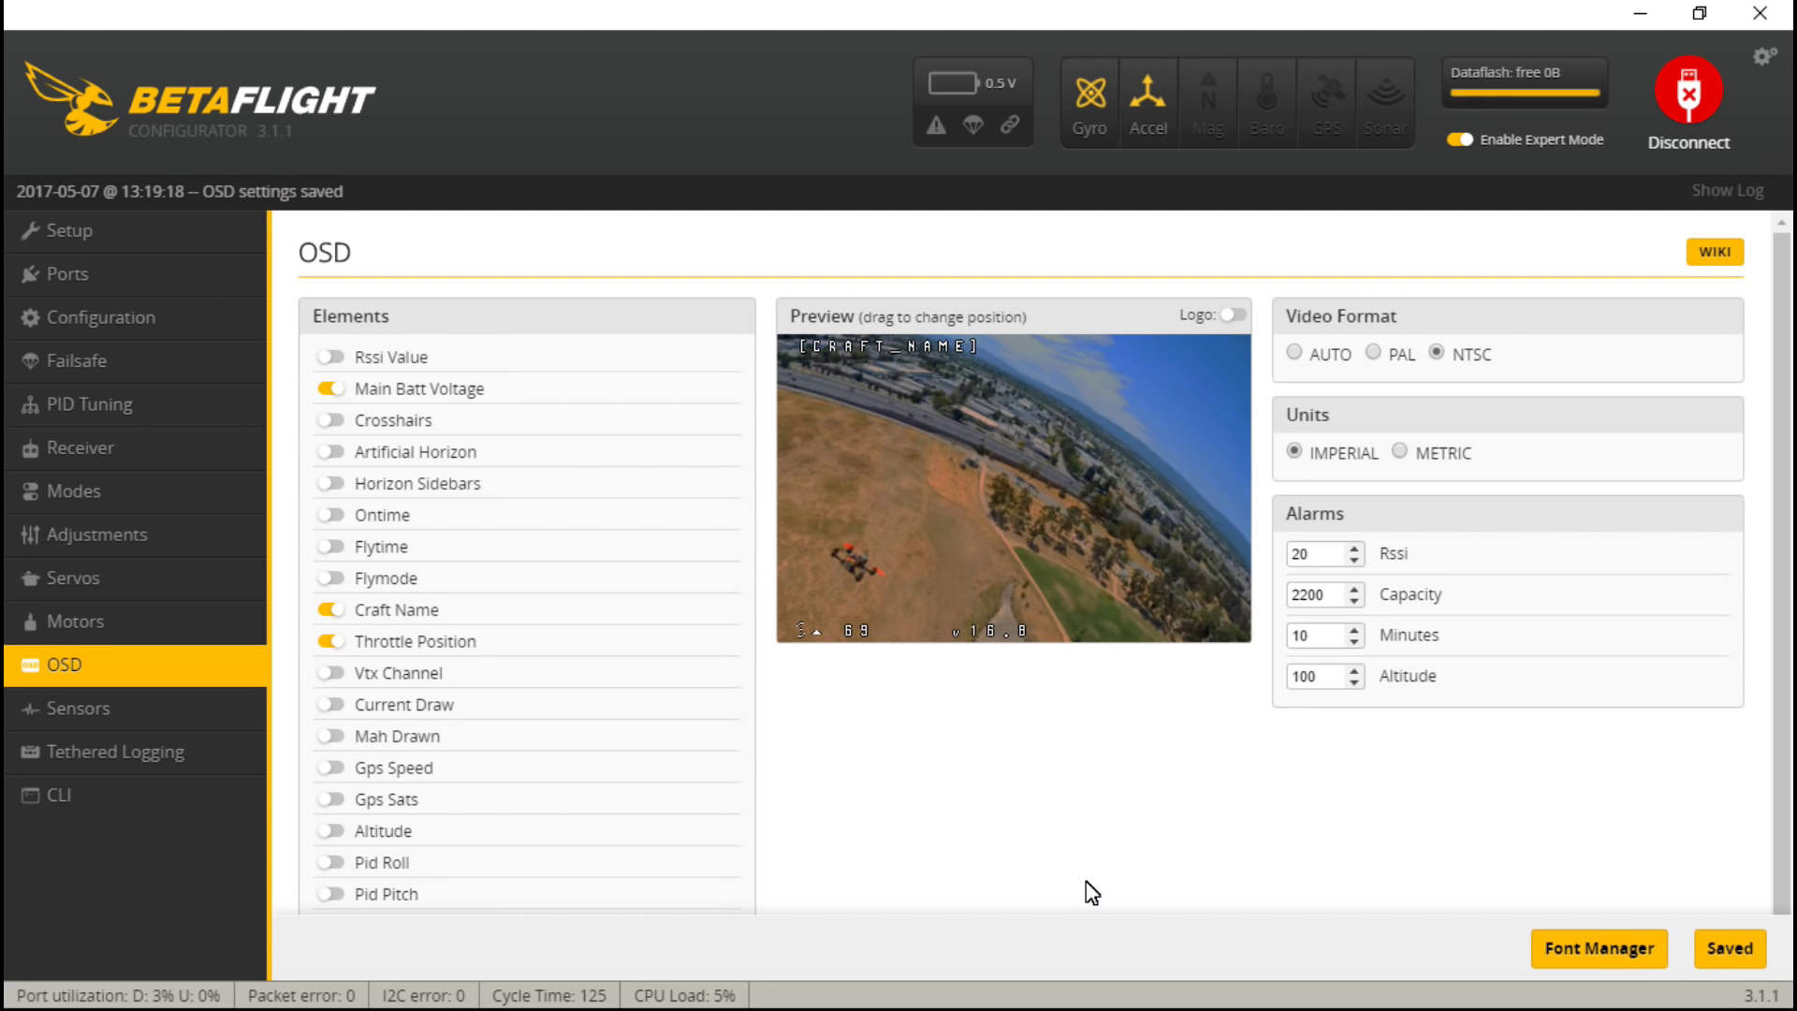
- Review the live gyroscope and accelerometer graphs and the tethered logging options, and open the CLI
{"action": "left_click", "coordinate": [159, 711]}
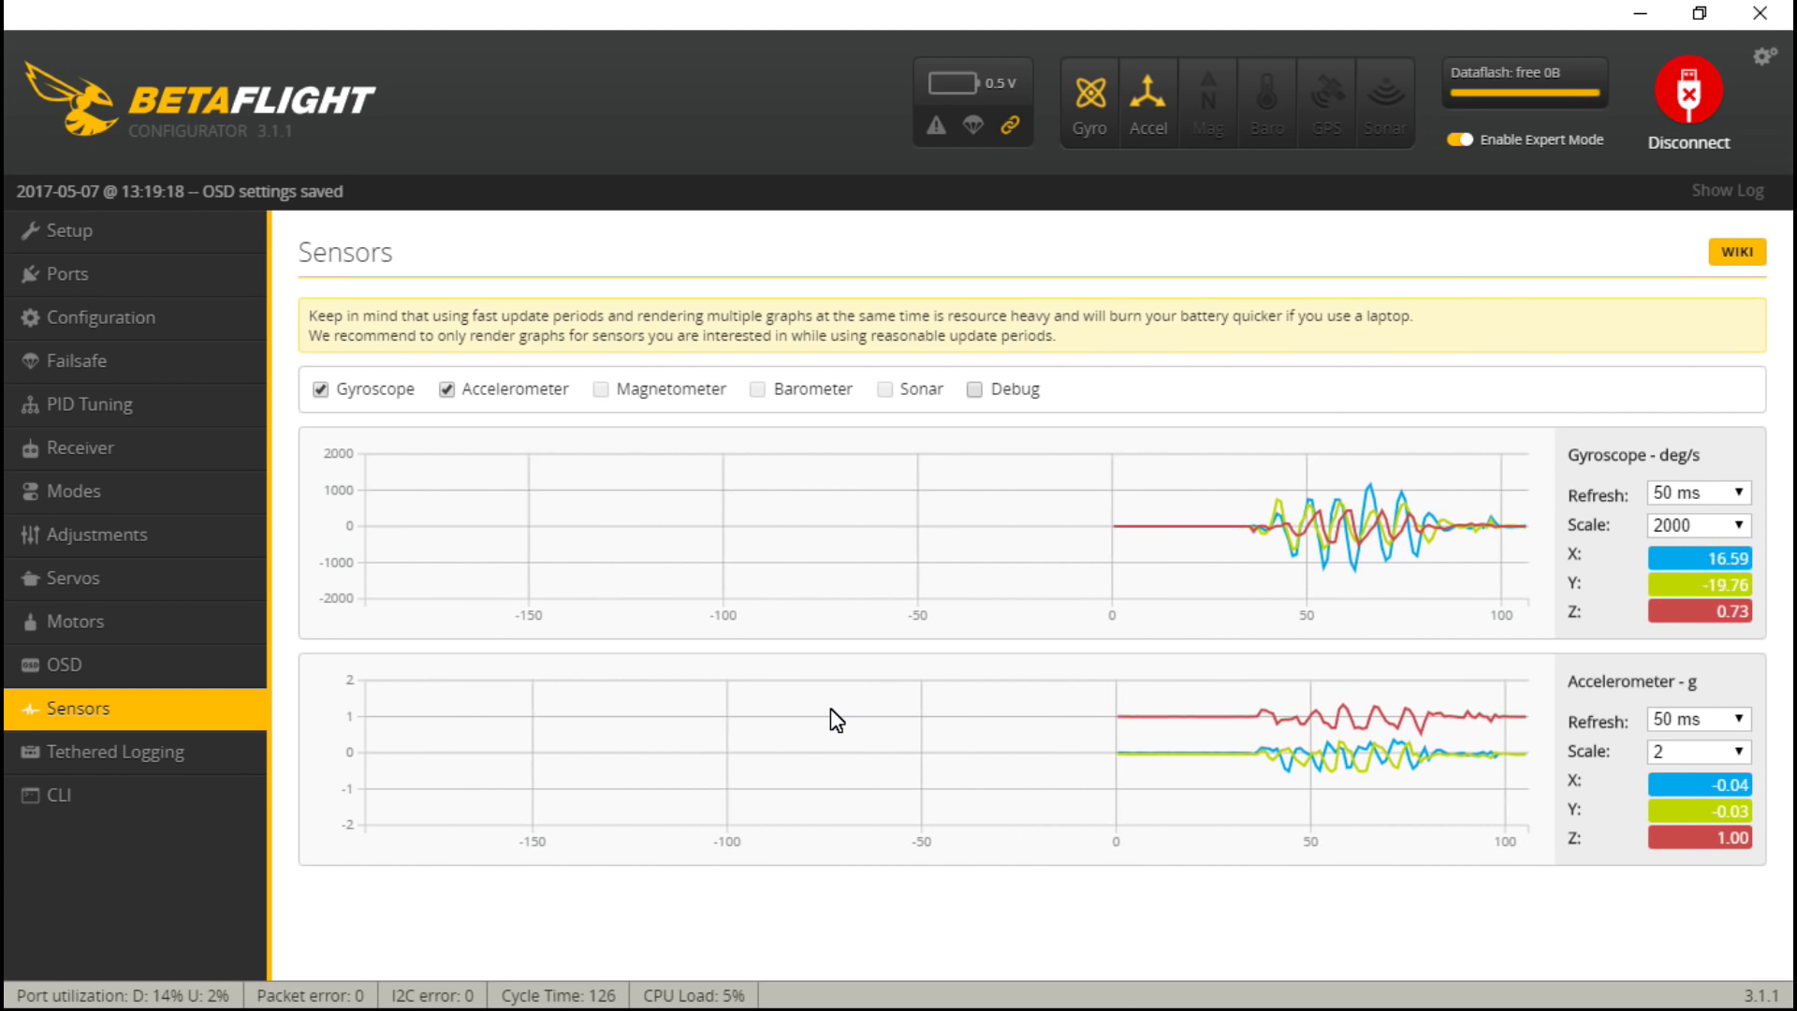
{"action": "left_click", "coordinate": [116, 754]}
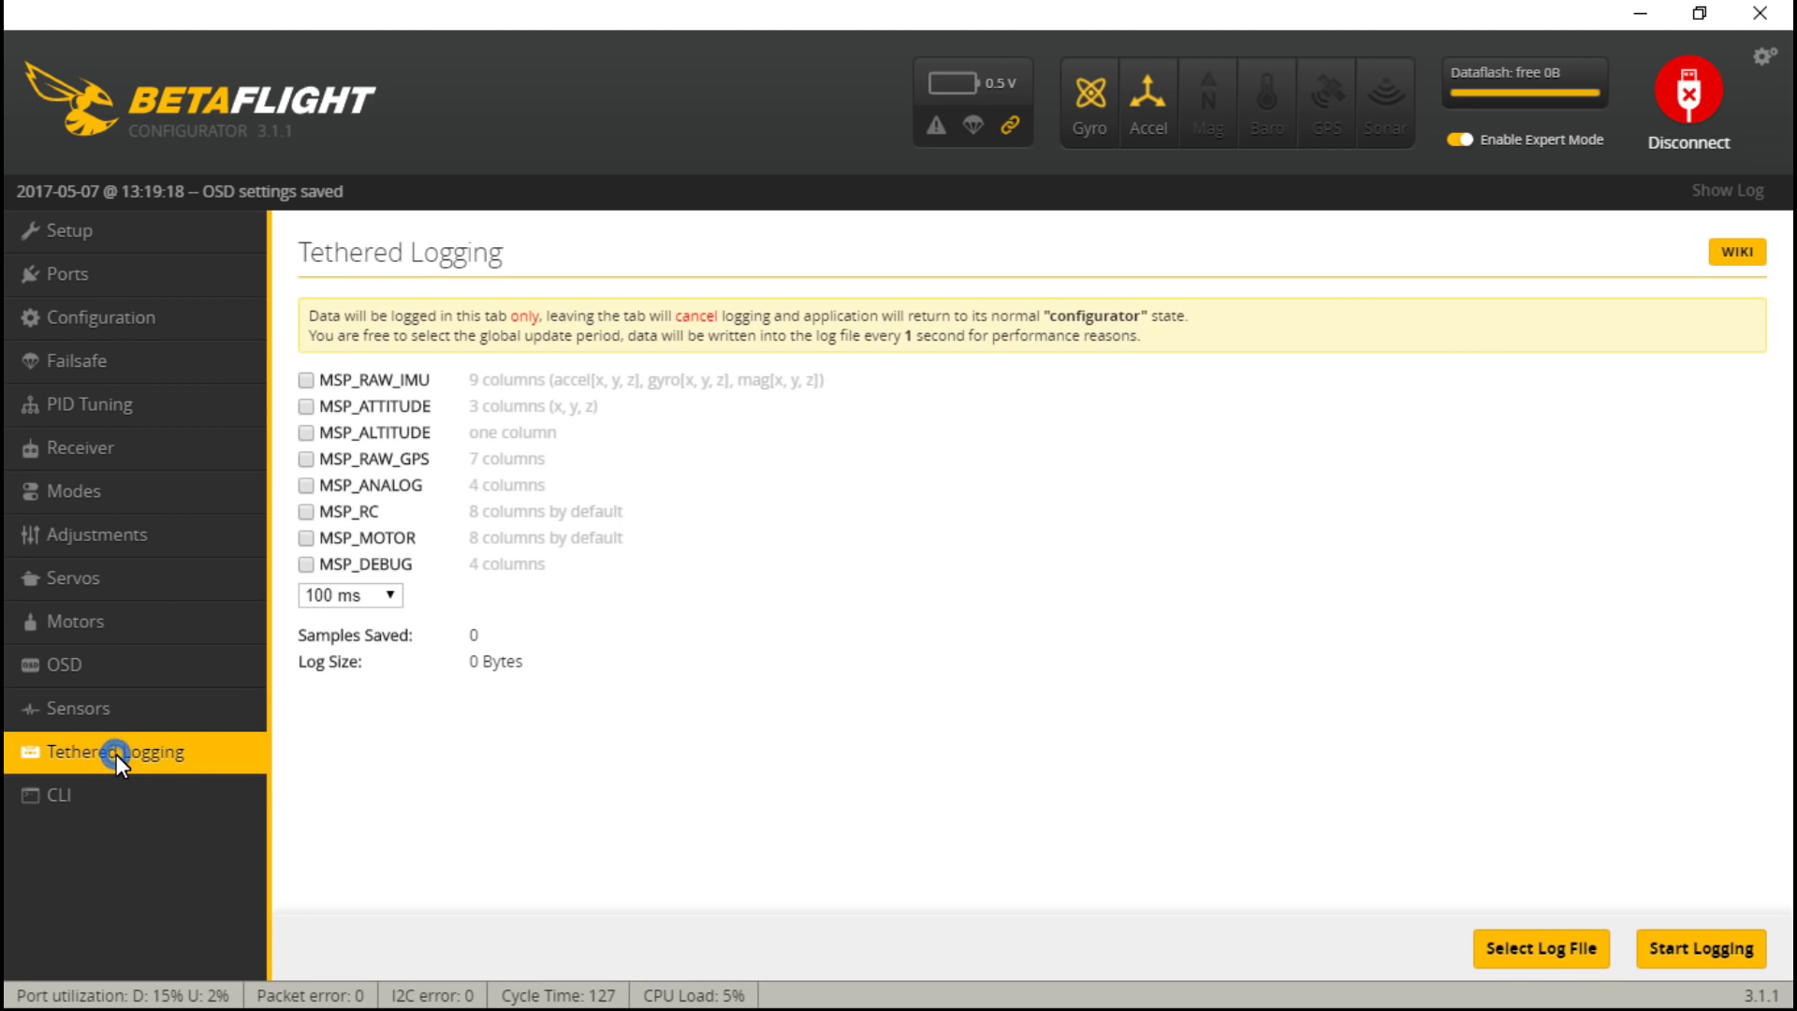
{"action": "left_click", "coordinate": [114, 795]}
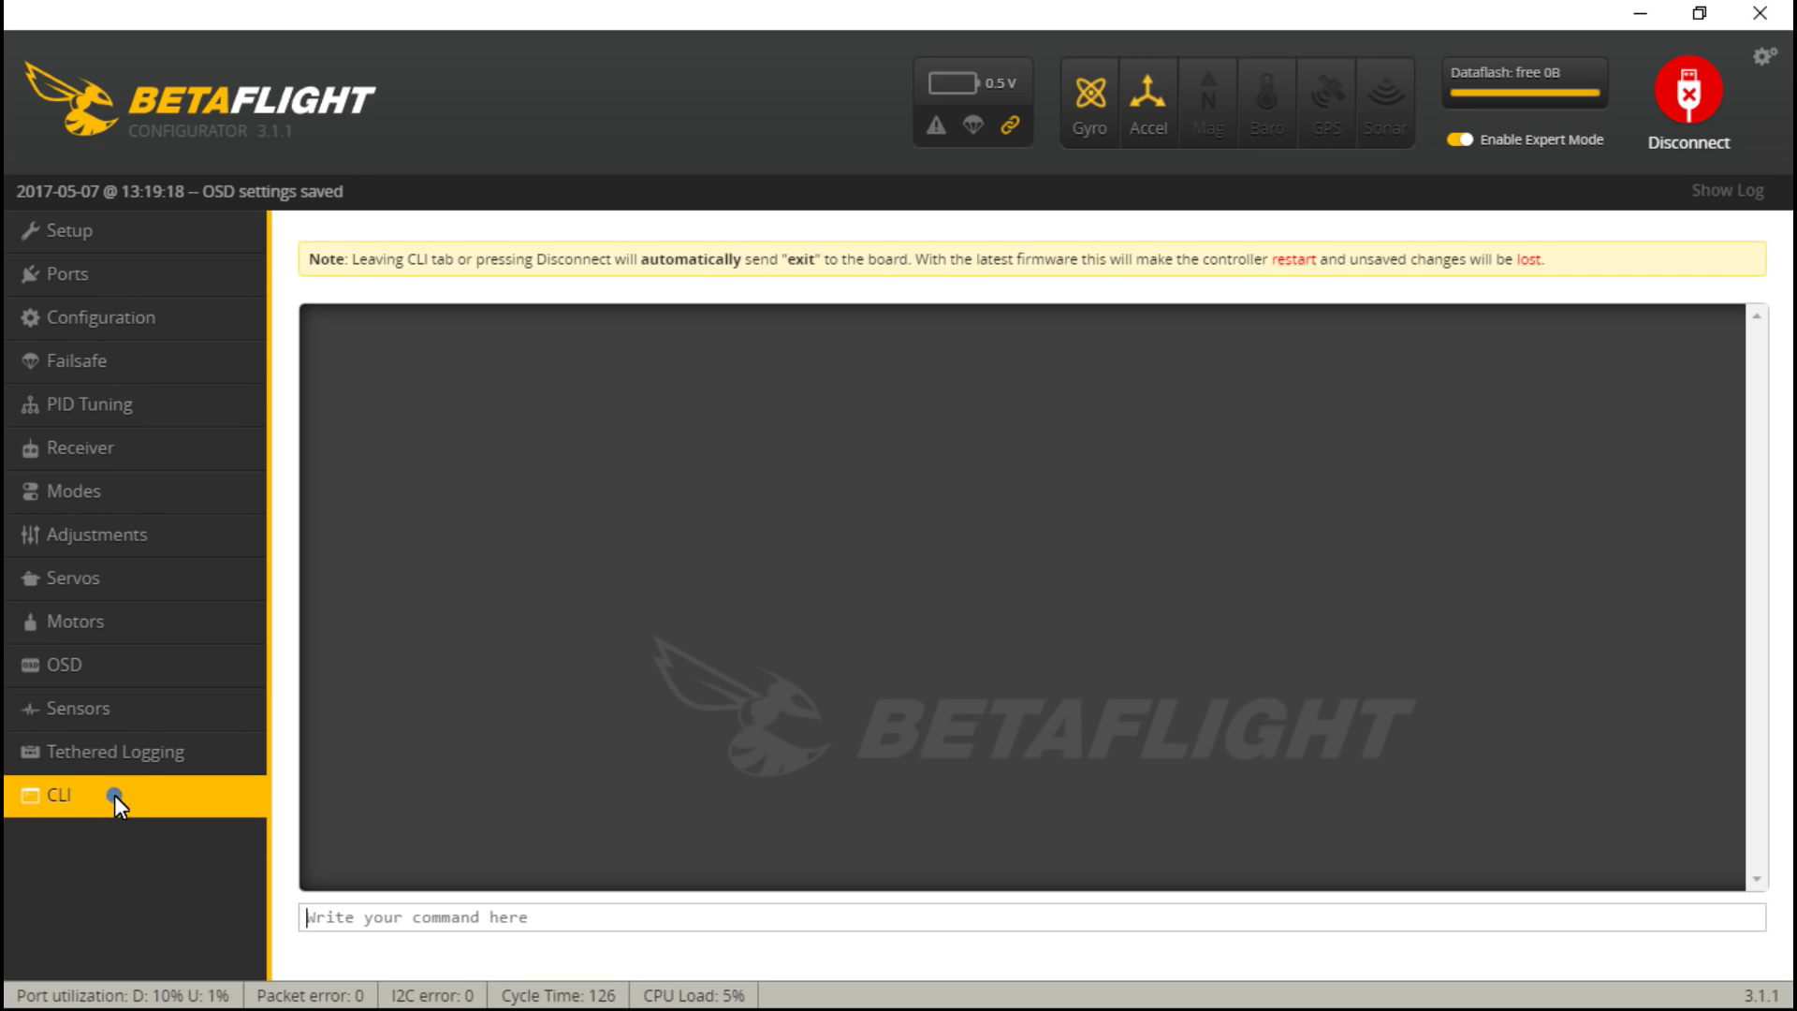
{"action": "left_click", "coordinate": [471, 920]}
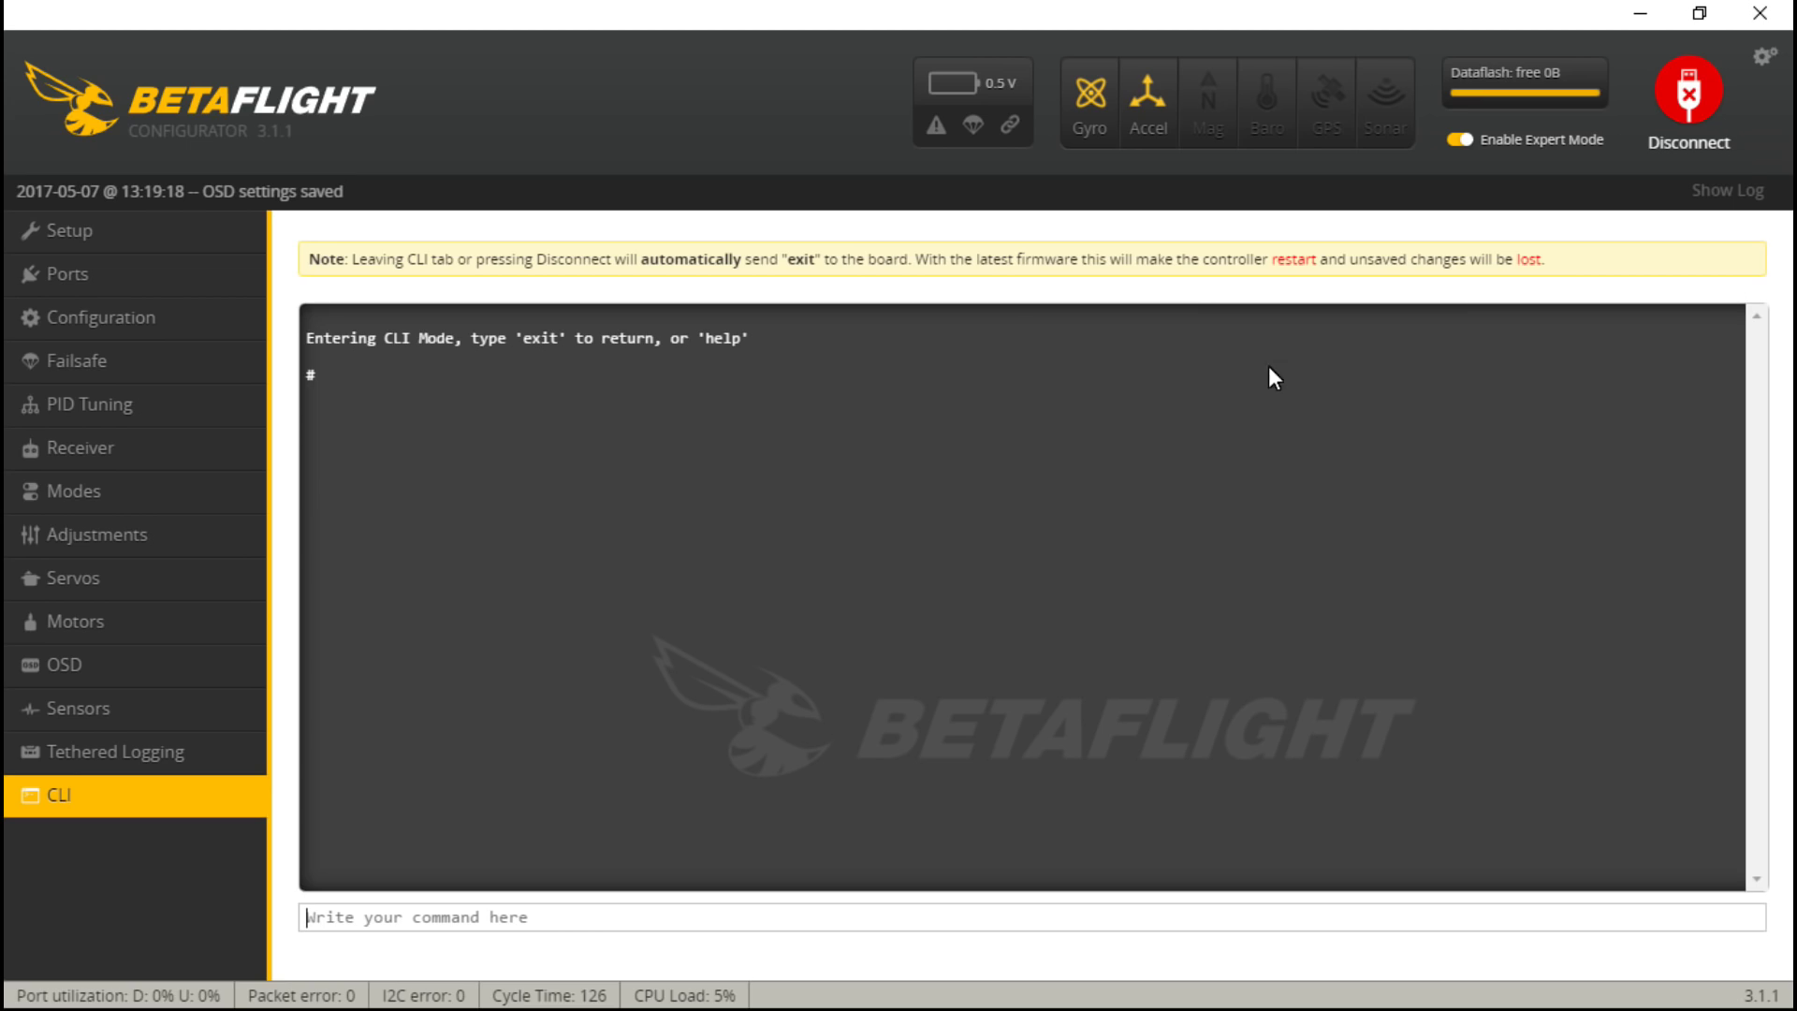
{"action": "left_click", "coordinate": [1643, 13]}
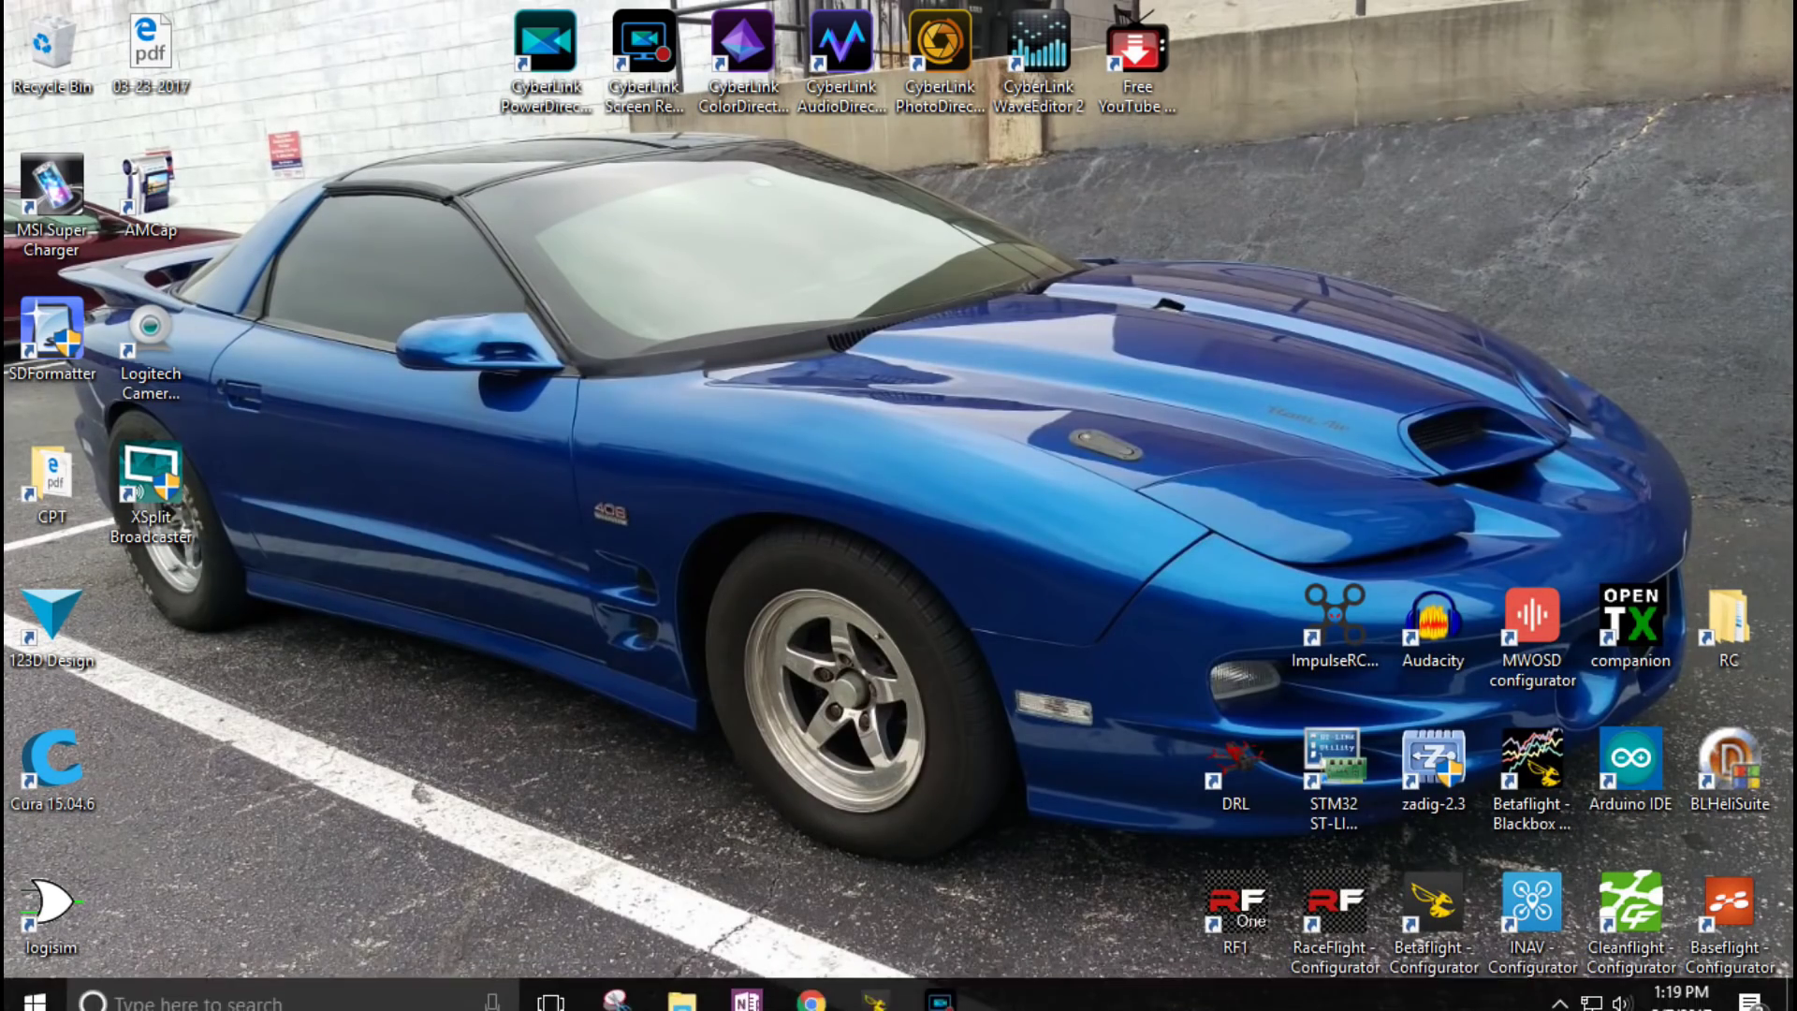
{"action": "left_click", "coordinate": [876, 985]}
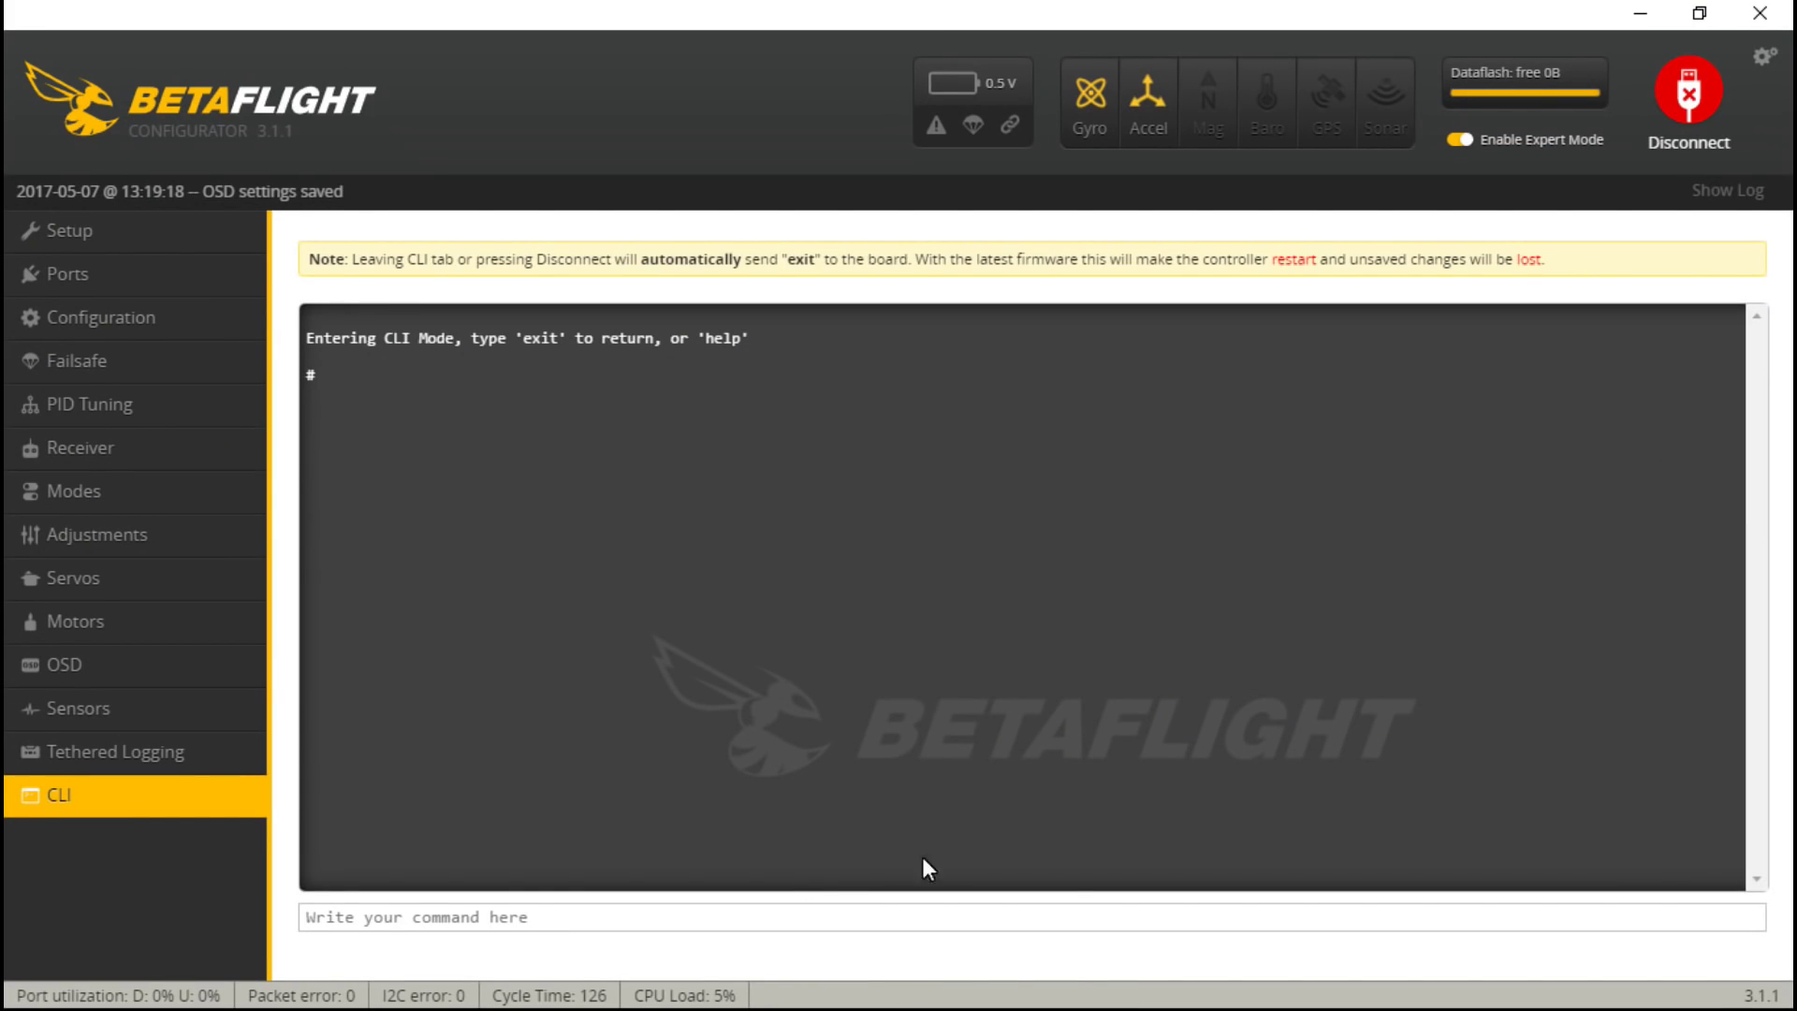
- Switch to the iforce2d.net mixer calculator in the browser and copy its generated mixer commands for Cleanflight from 1.10 onwards
{"action": "left_click", "coordinate": [1640, 13]}
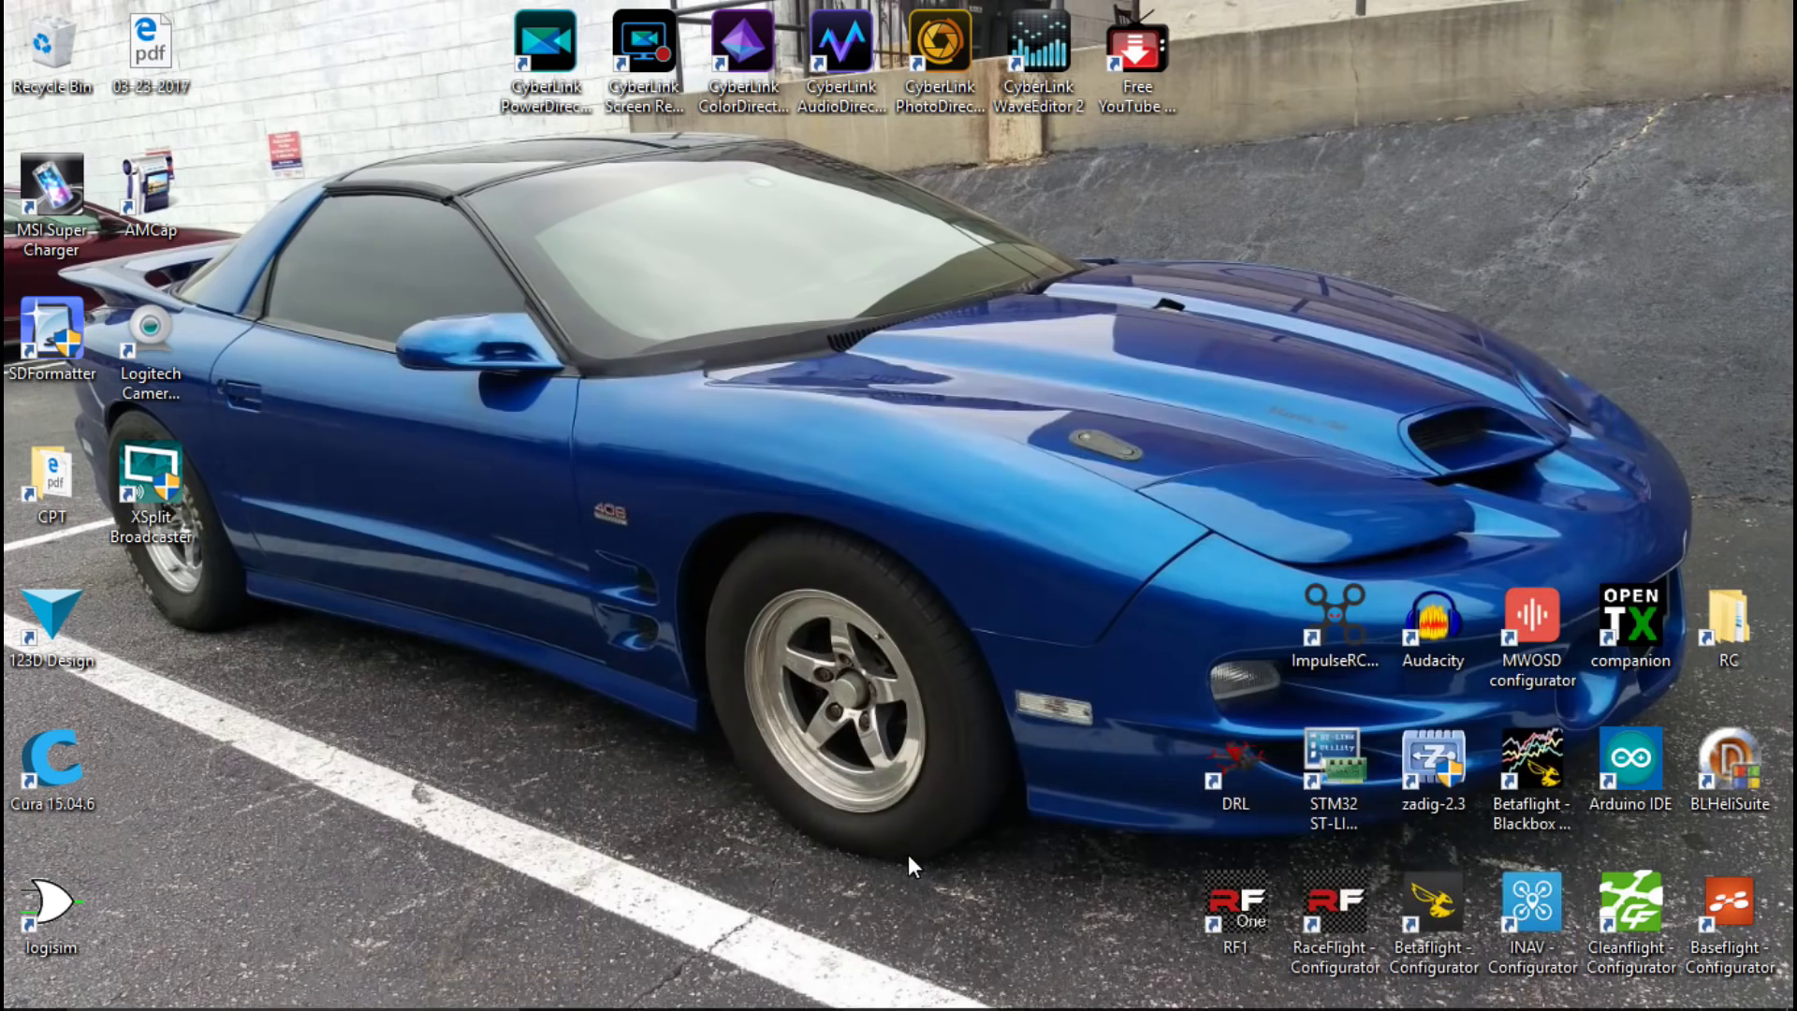
{"action": "left_click", "coordinate": [810, 985]}
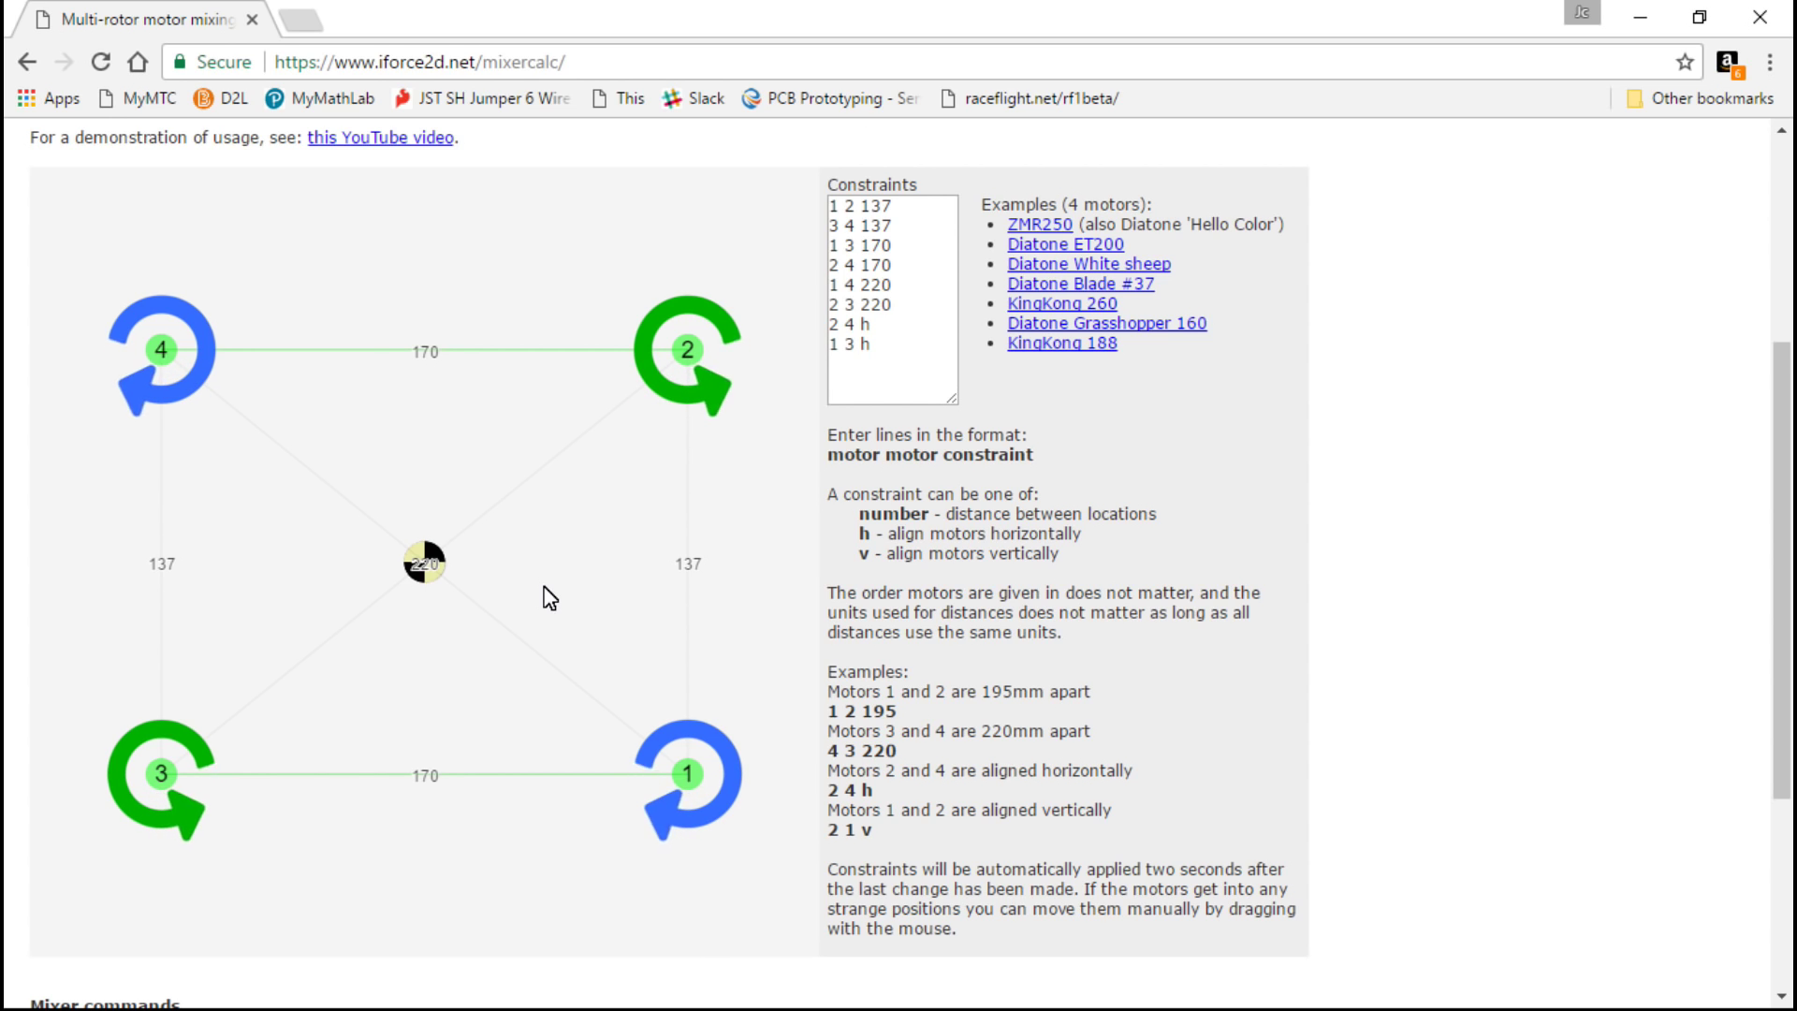
{"action": "scroll", "coordinate": [545, 576], "scroll_direction": "up", "scroll_amount": 2}
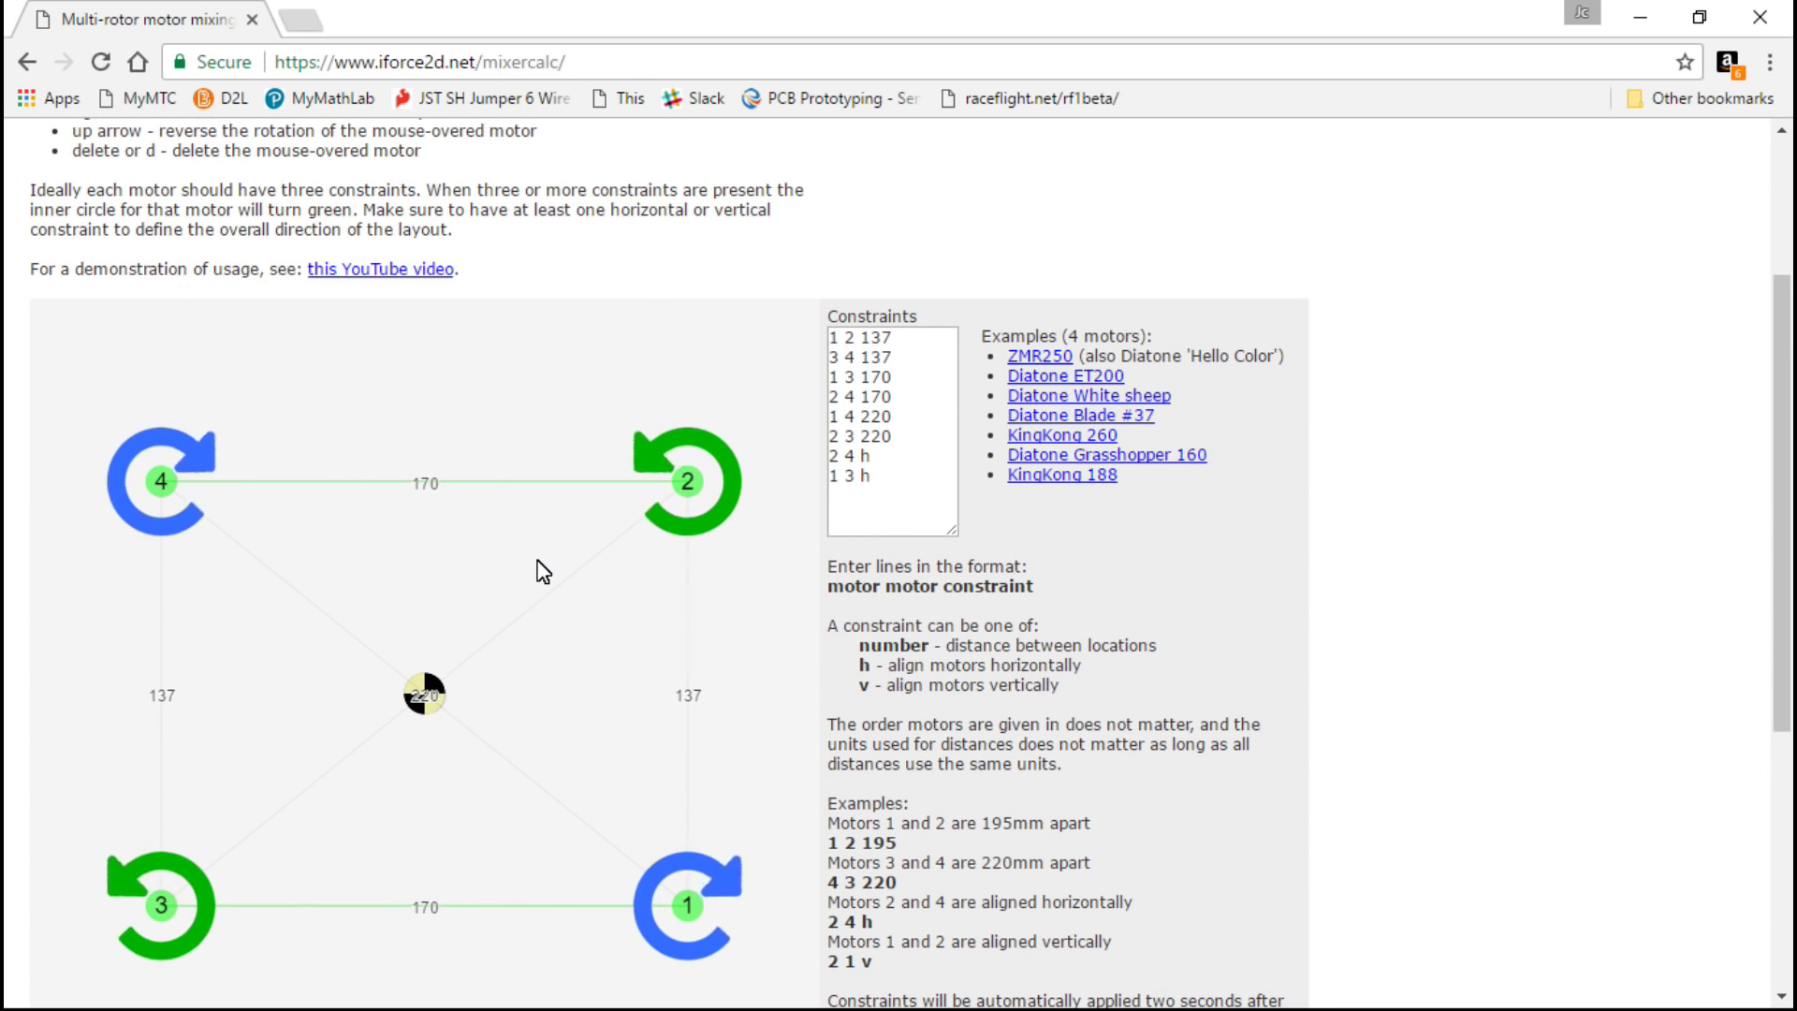
{"action": "scroll", "coordinate": [516, 563], "scroll_direction": "down", "scroll_amount": 6}
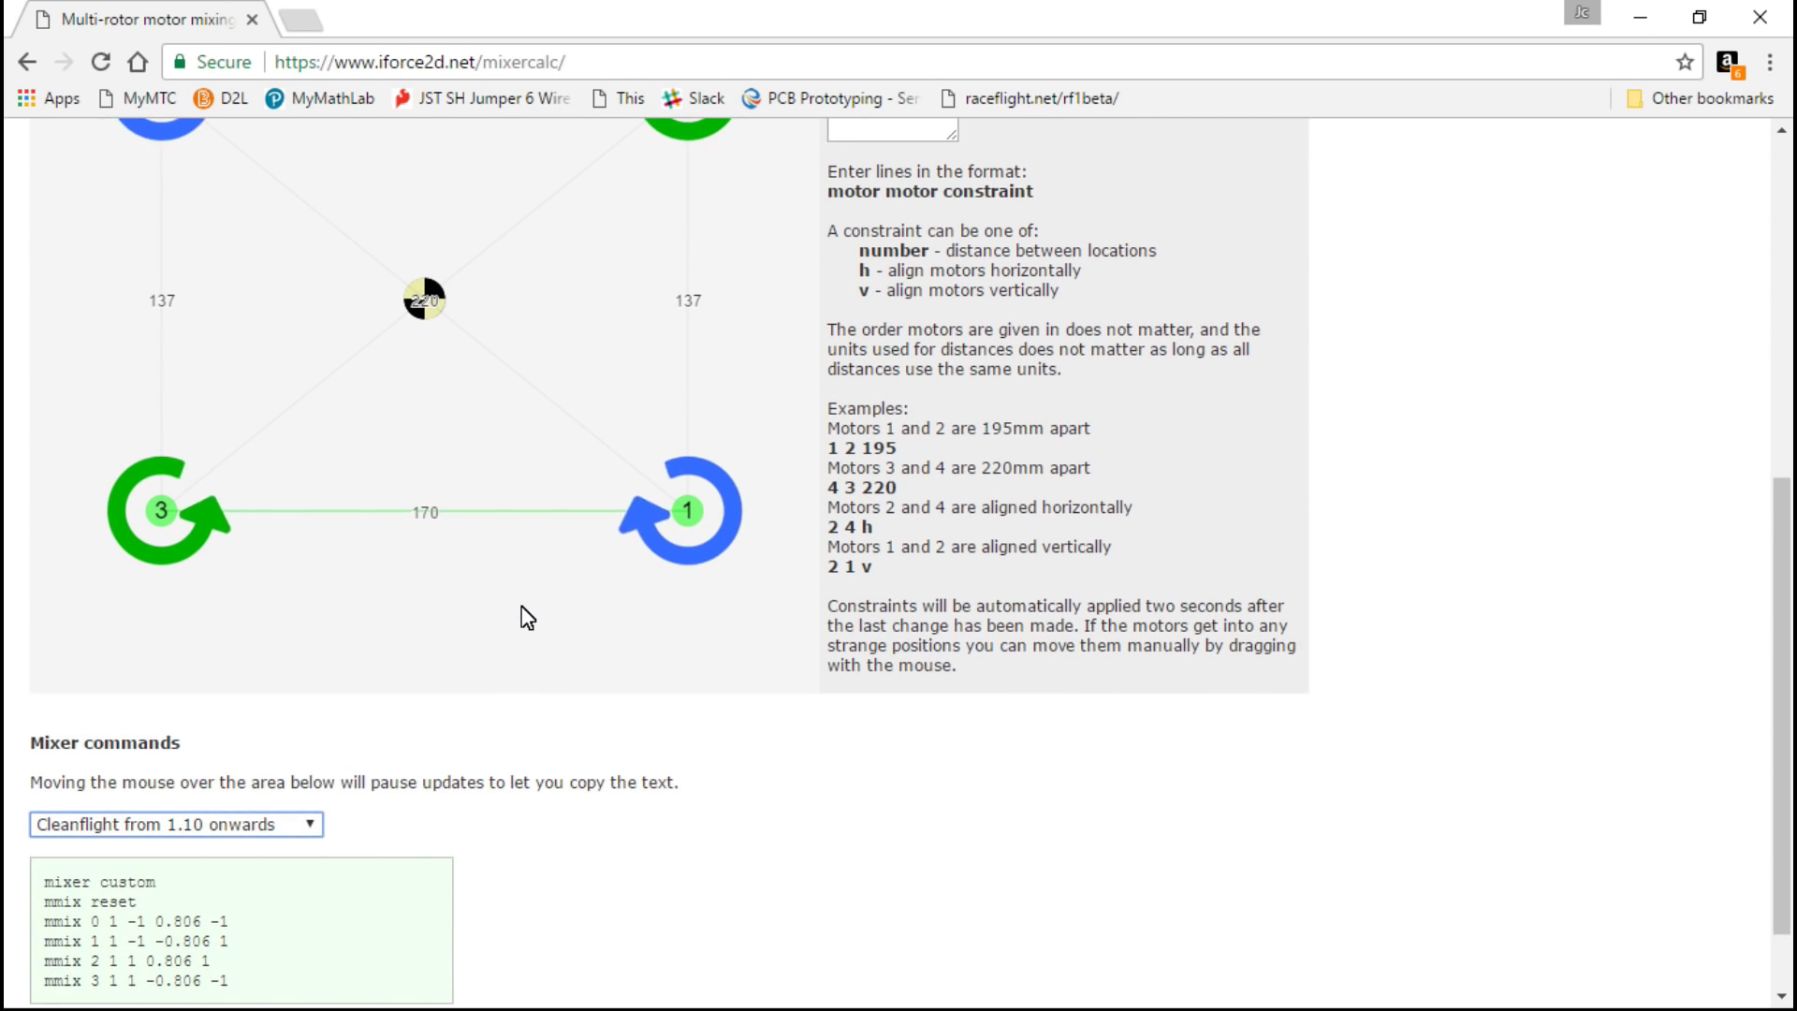
{"action": "scroll", "coordinate": [522, 613], "scroll_direction": "down", "scroll_amount": 1}
{"action": "left_click_drag", "start_coordinate": [45, 782], "coordinate": [241, 890]}
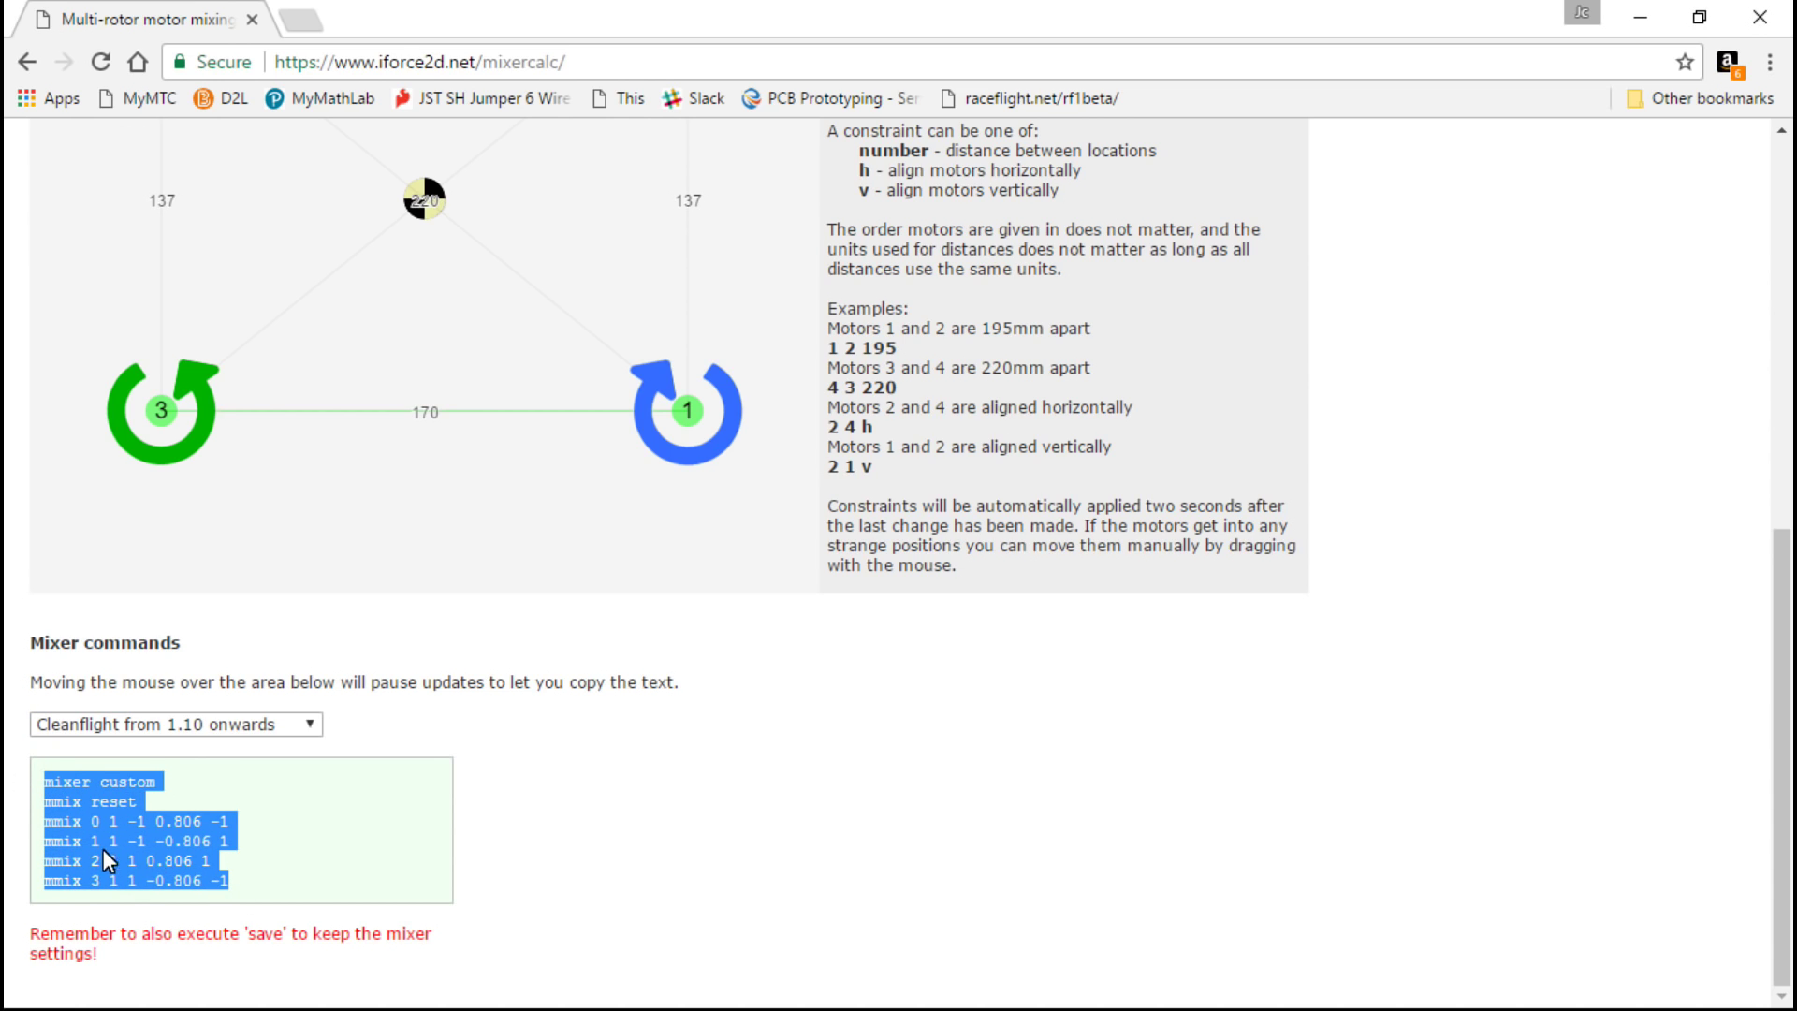
{"action": "right_click", "coordinate": [67, 820]}
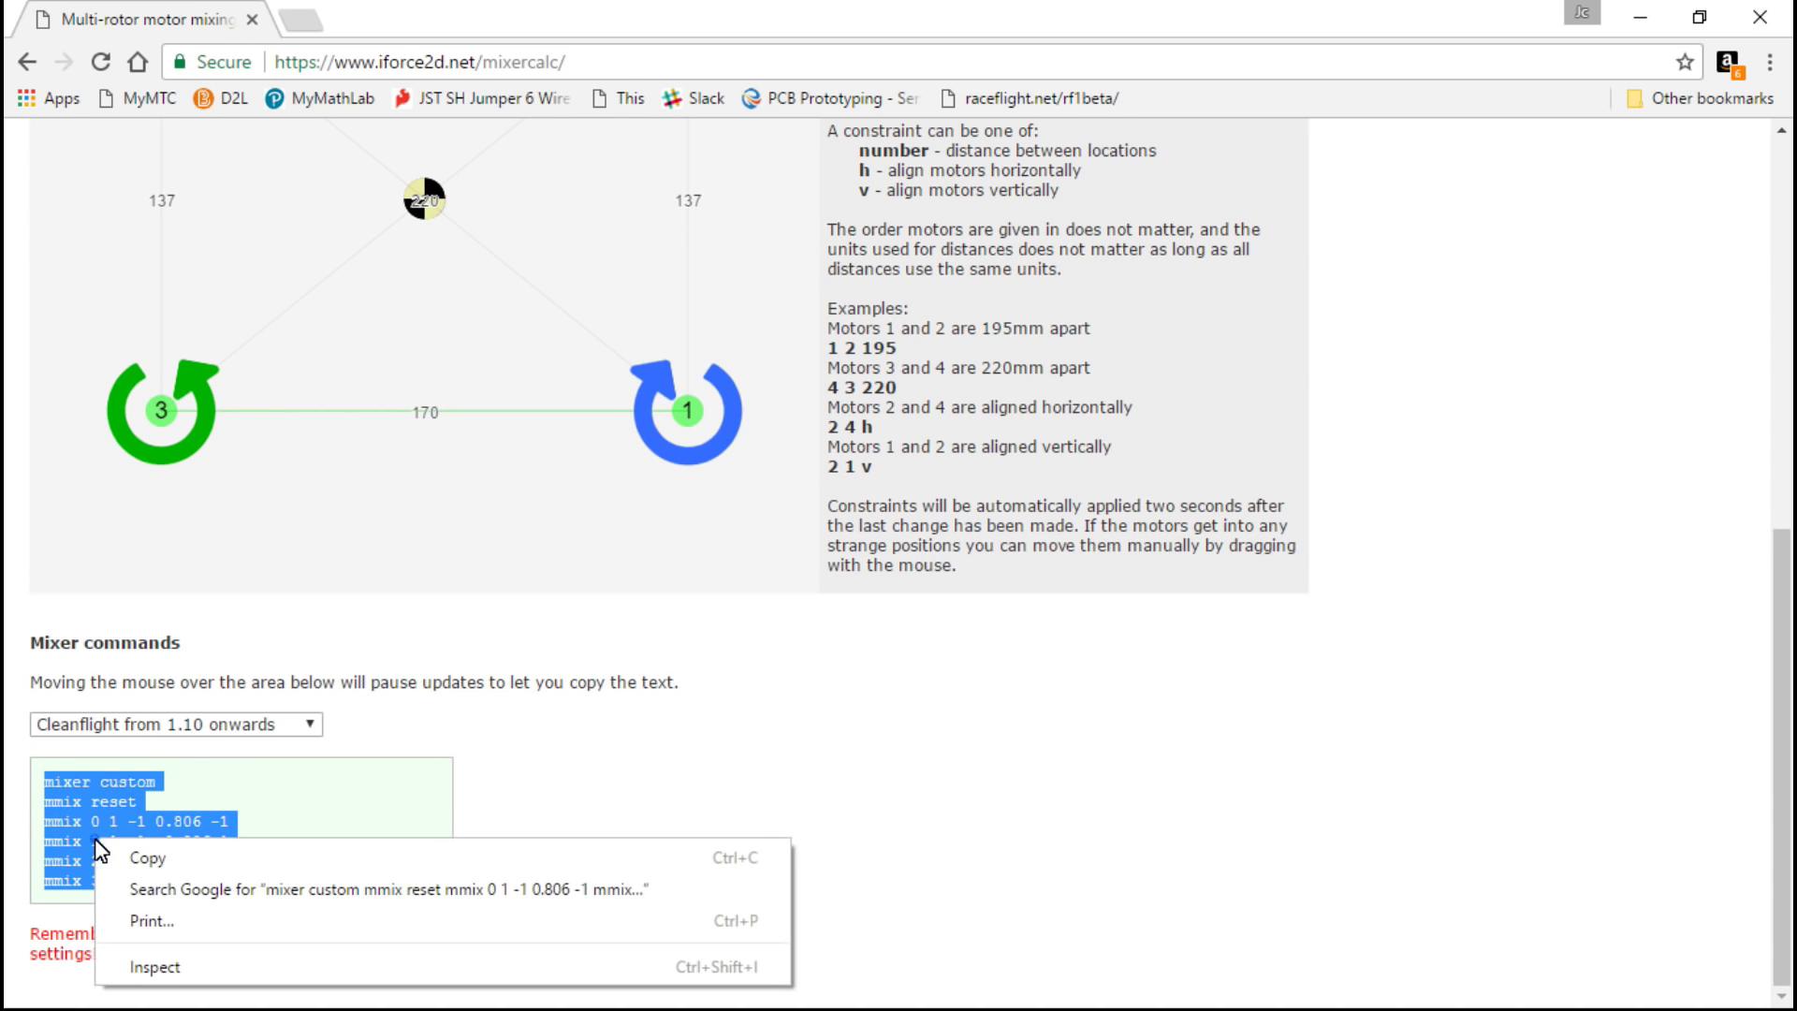
{"action": "left_click", "coordinate": [148, 863]}
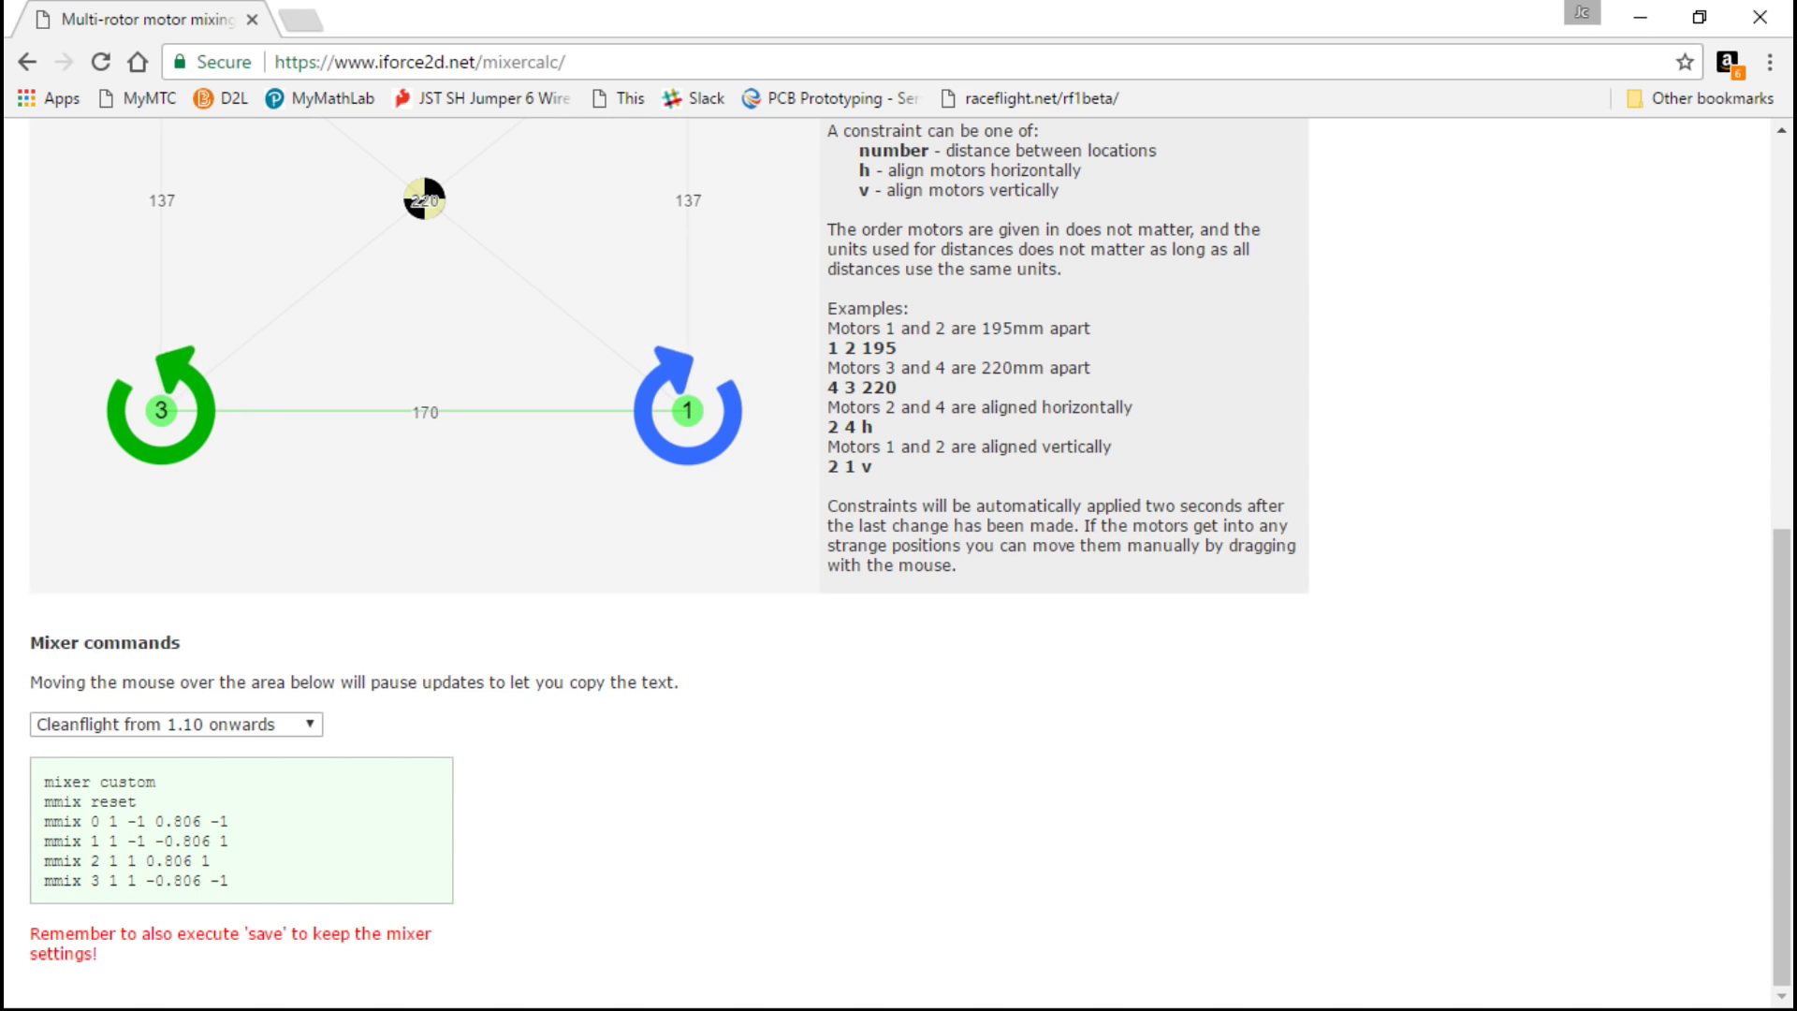
- Switch back to Betaflight Configurator and run the copied mixer custom, mmix reset and mmix 0 to 3 commands in the CLI
{"action": "left_click", "coordinate": [1640, 17]}
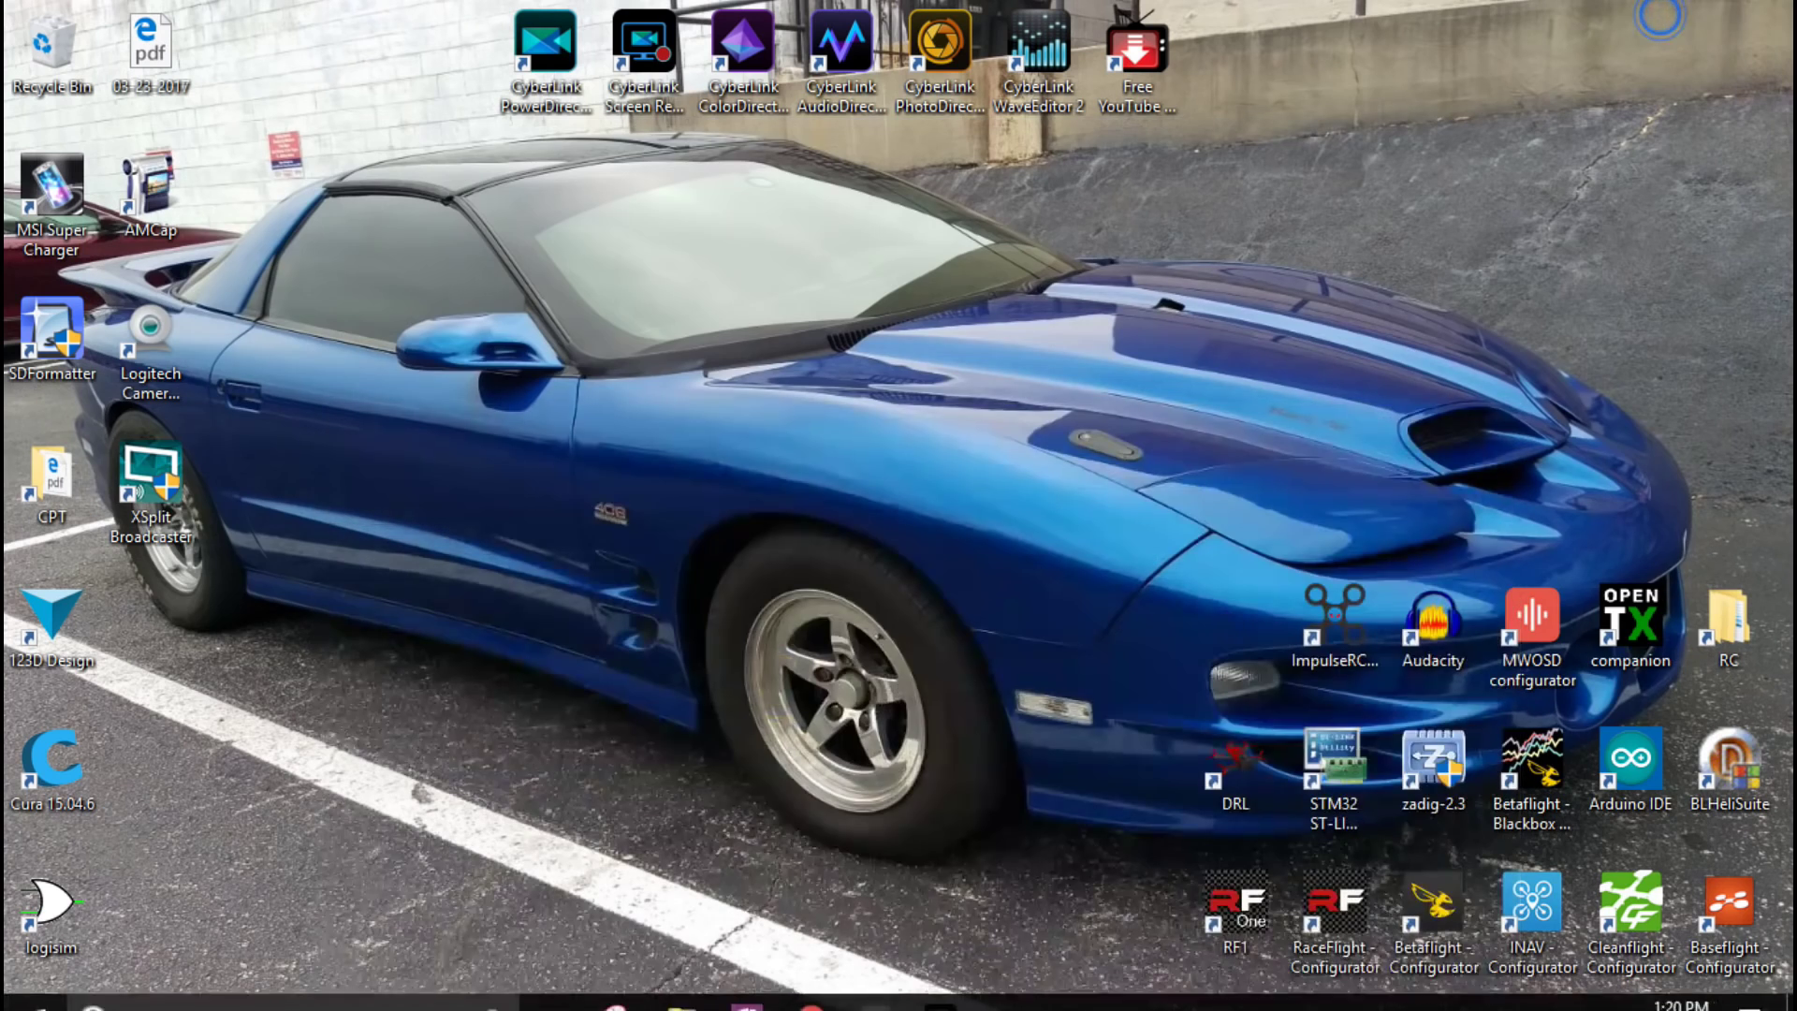
{"action": "left_click", "coordinate": [882, 995]}
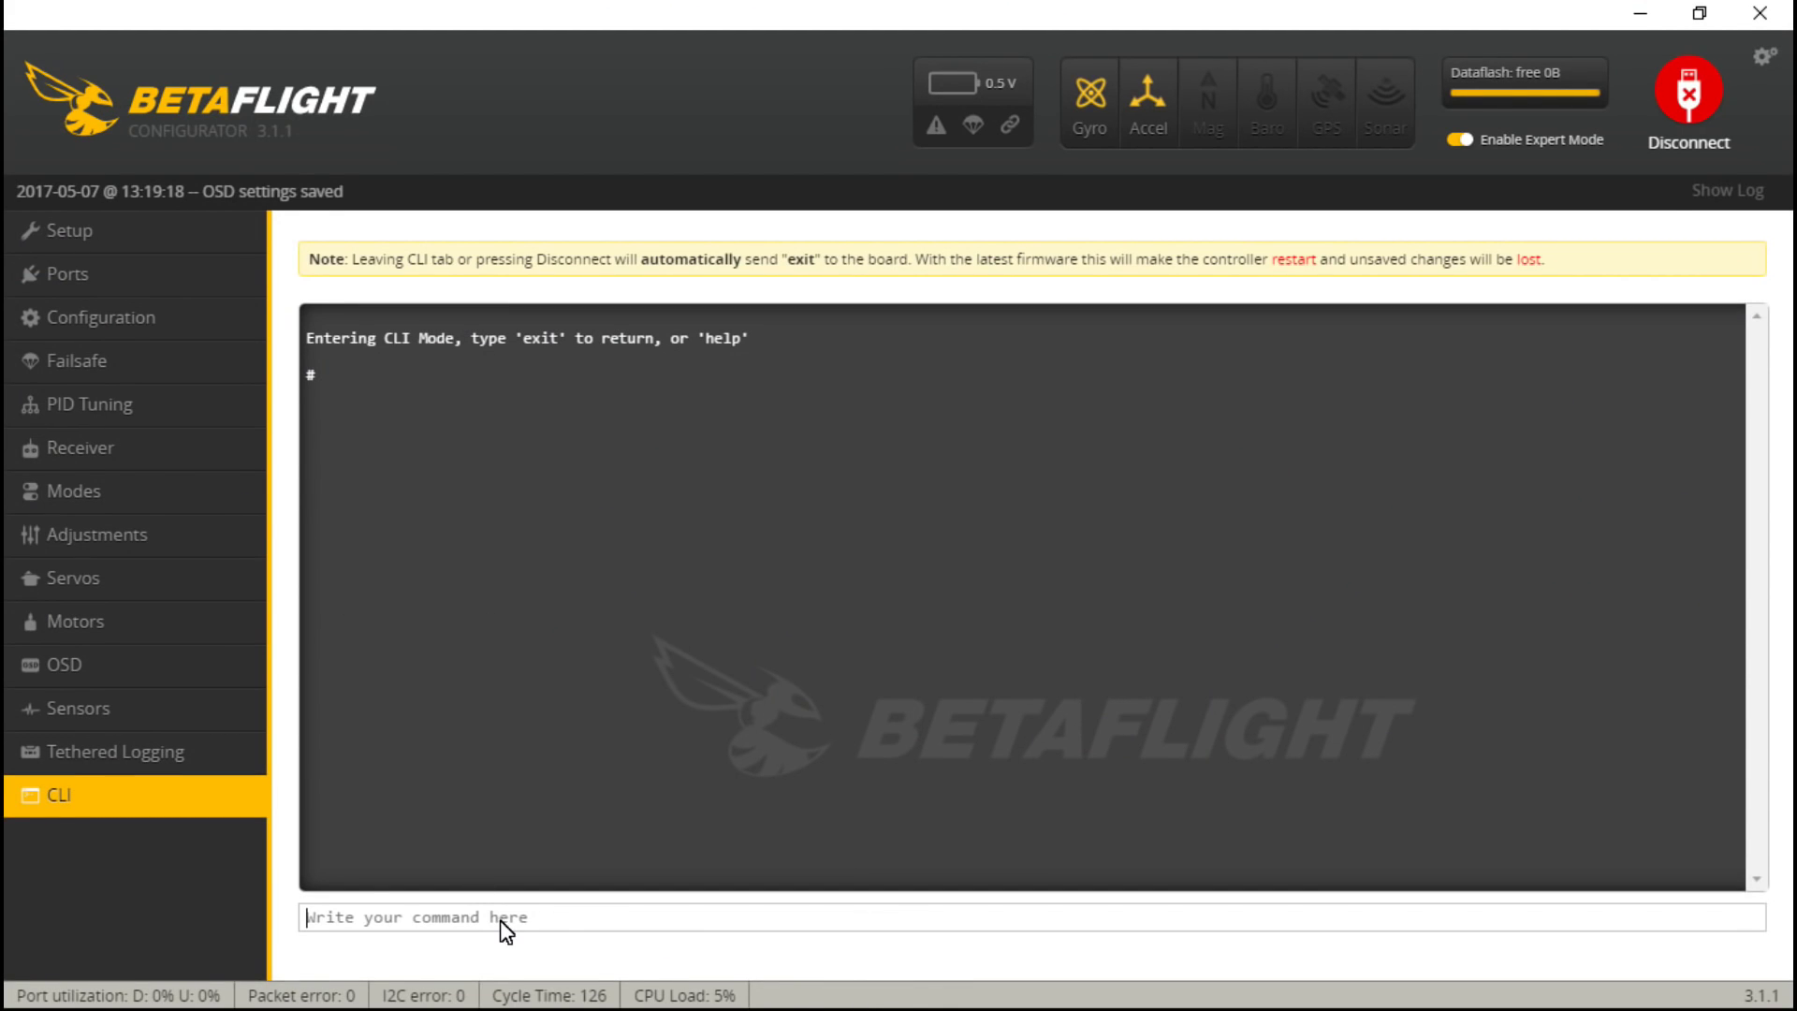
{"action": "right_click", "coordinate": [502, 919]}
{"action": "left_click", "coordinate": [566, 759]}
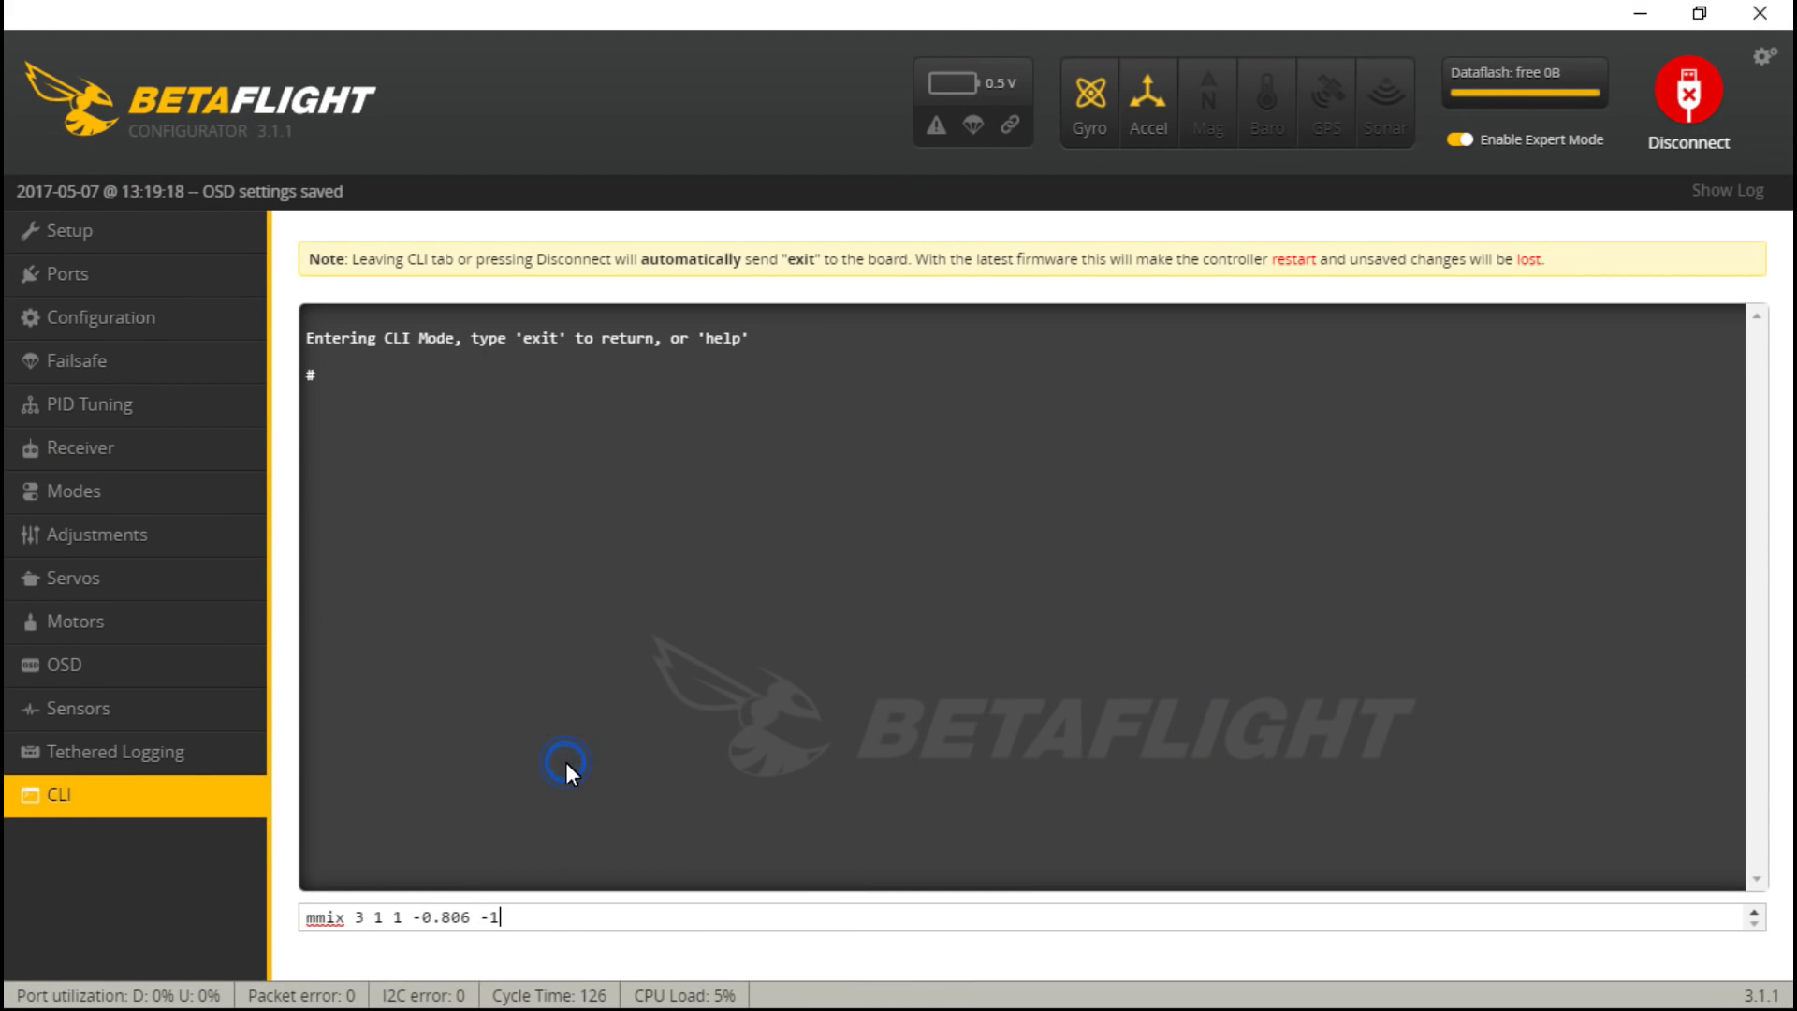
{"action": "key", "text": "Return"}
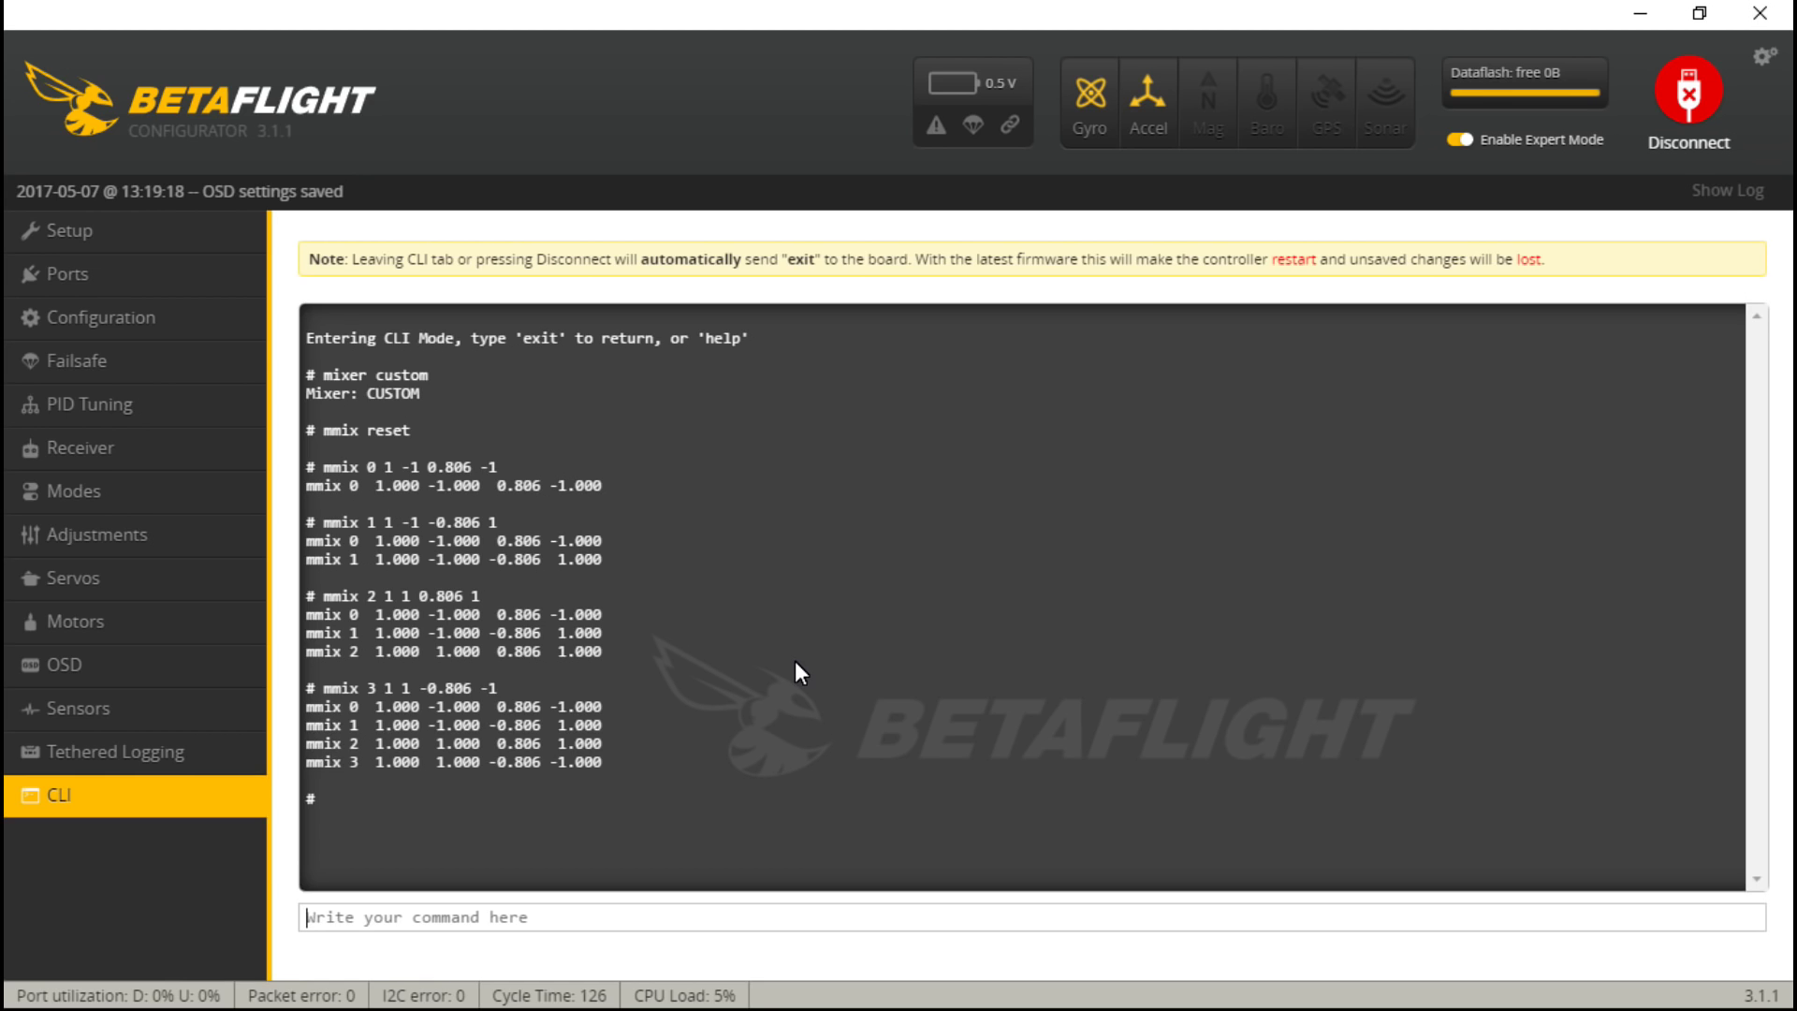
- Save the custom mixer with the save command, and reconnect to the board to check the mixer type in its configuration
{"action": "type", "text": "save"}
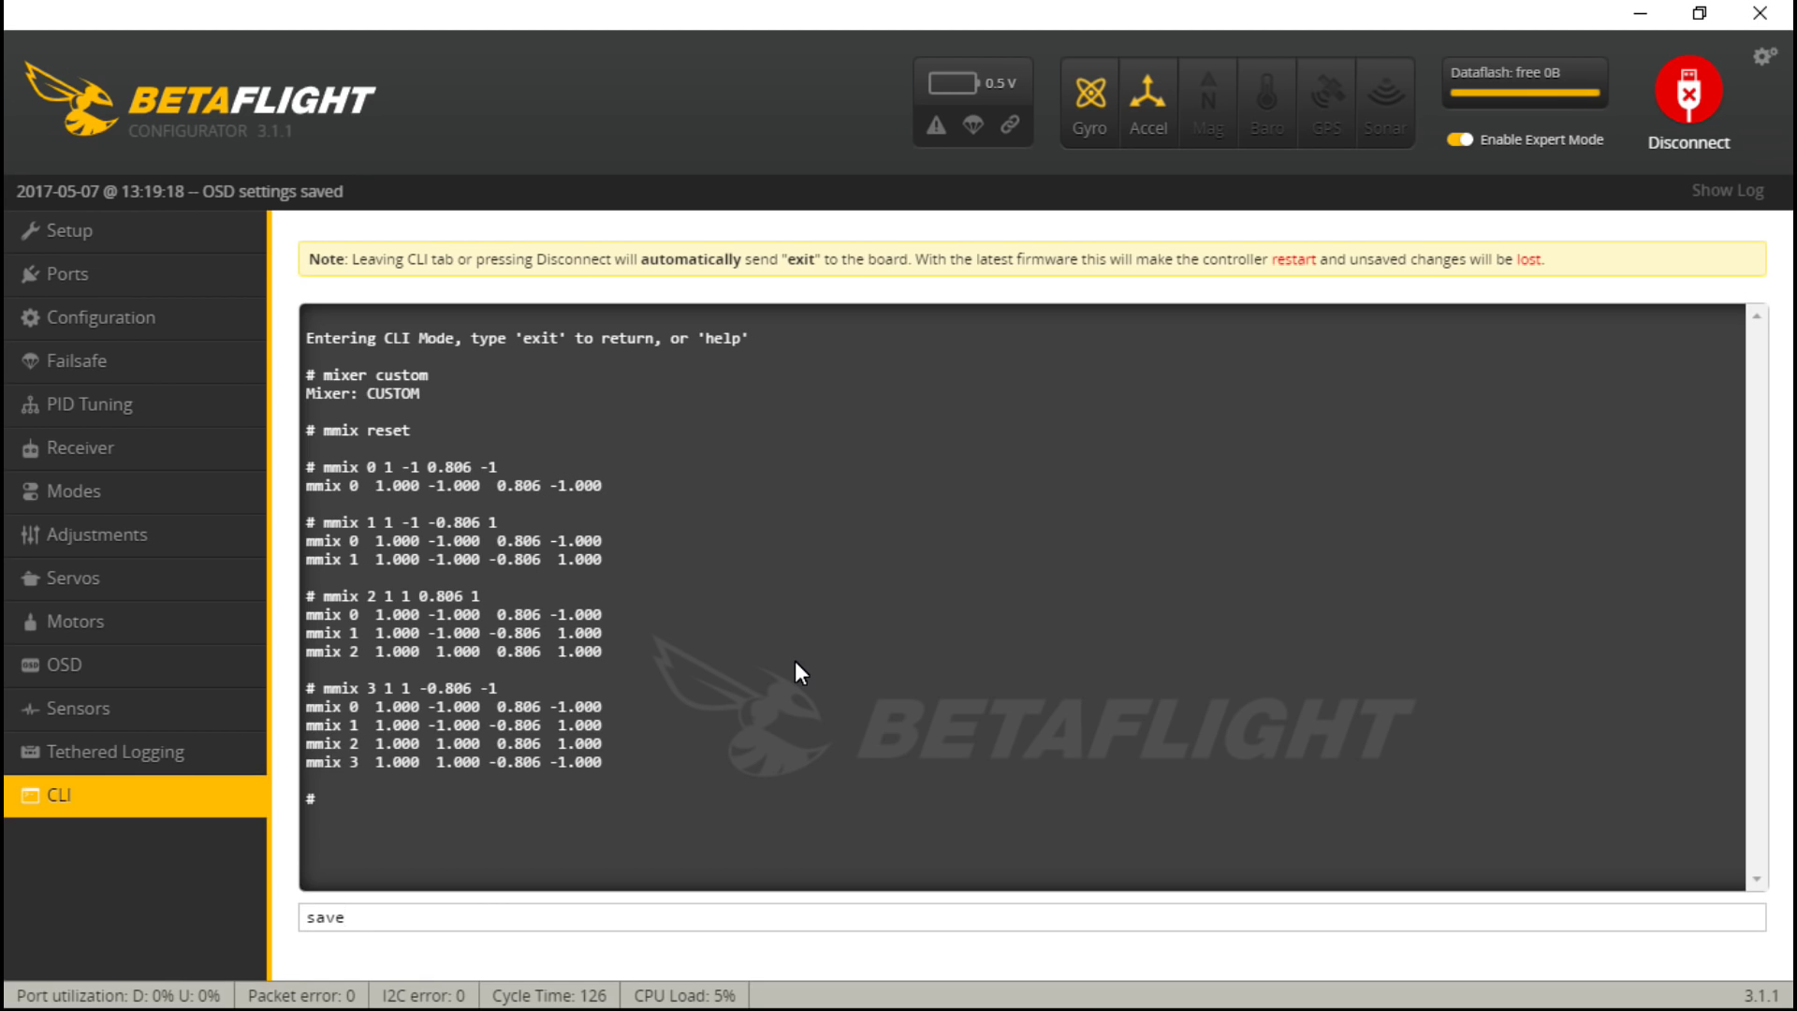
{"action": "key", "text": "Return"}
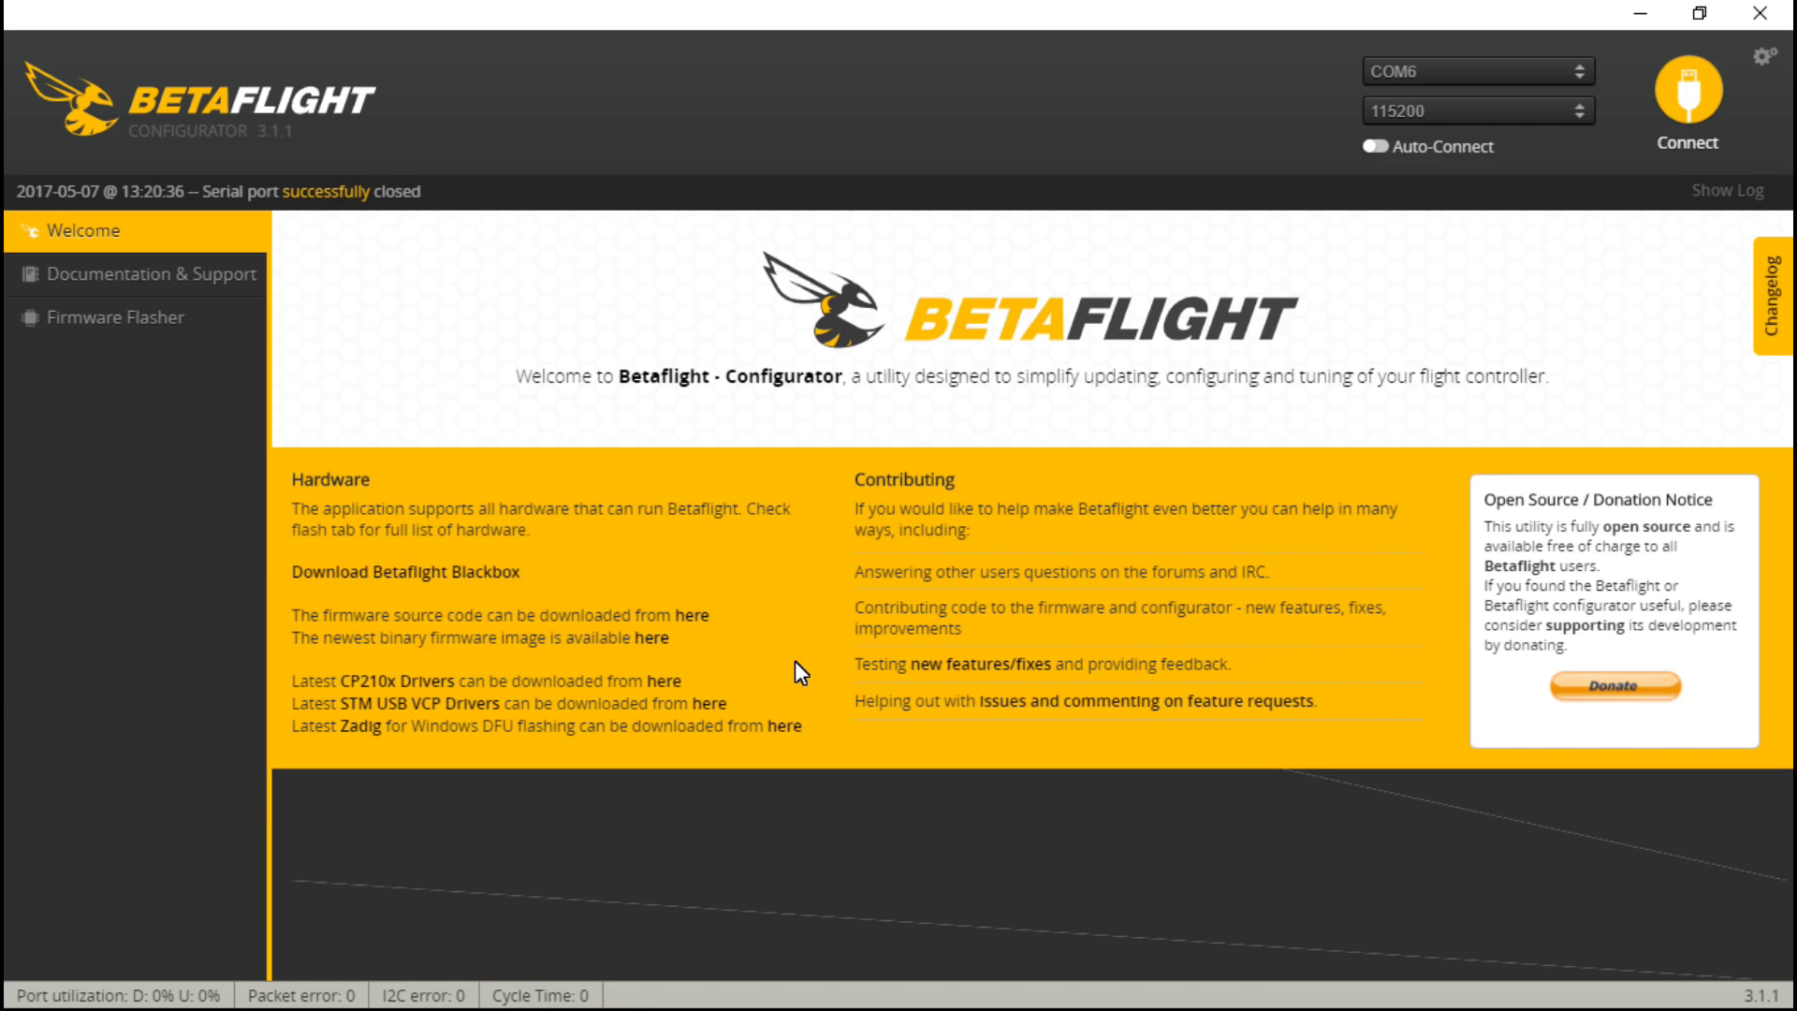
{"action": "left_click", "coordinate": [1676, 90]}
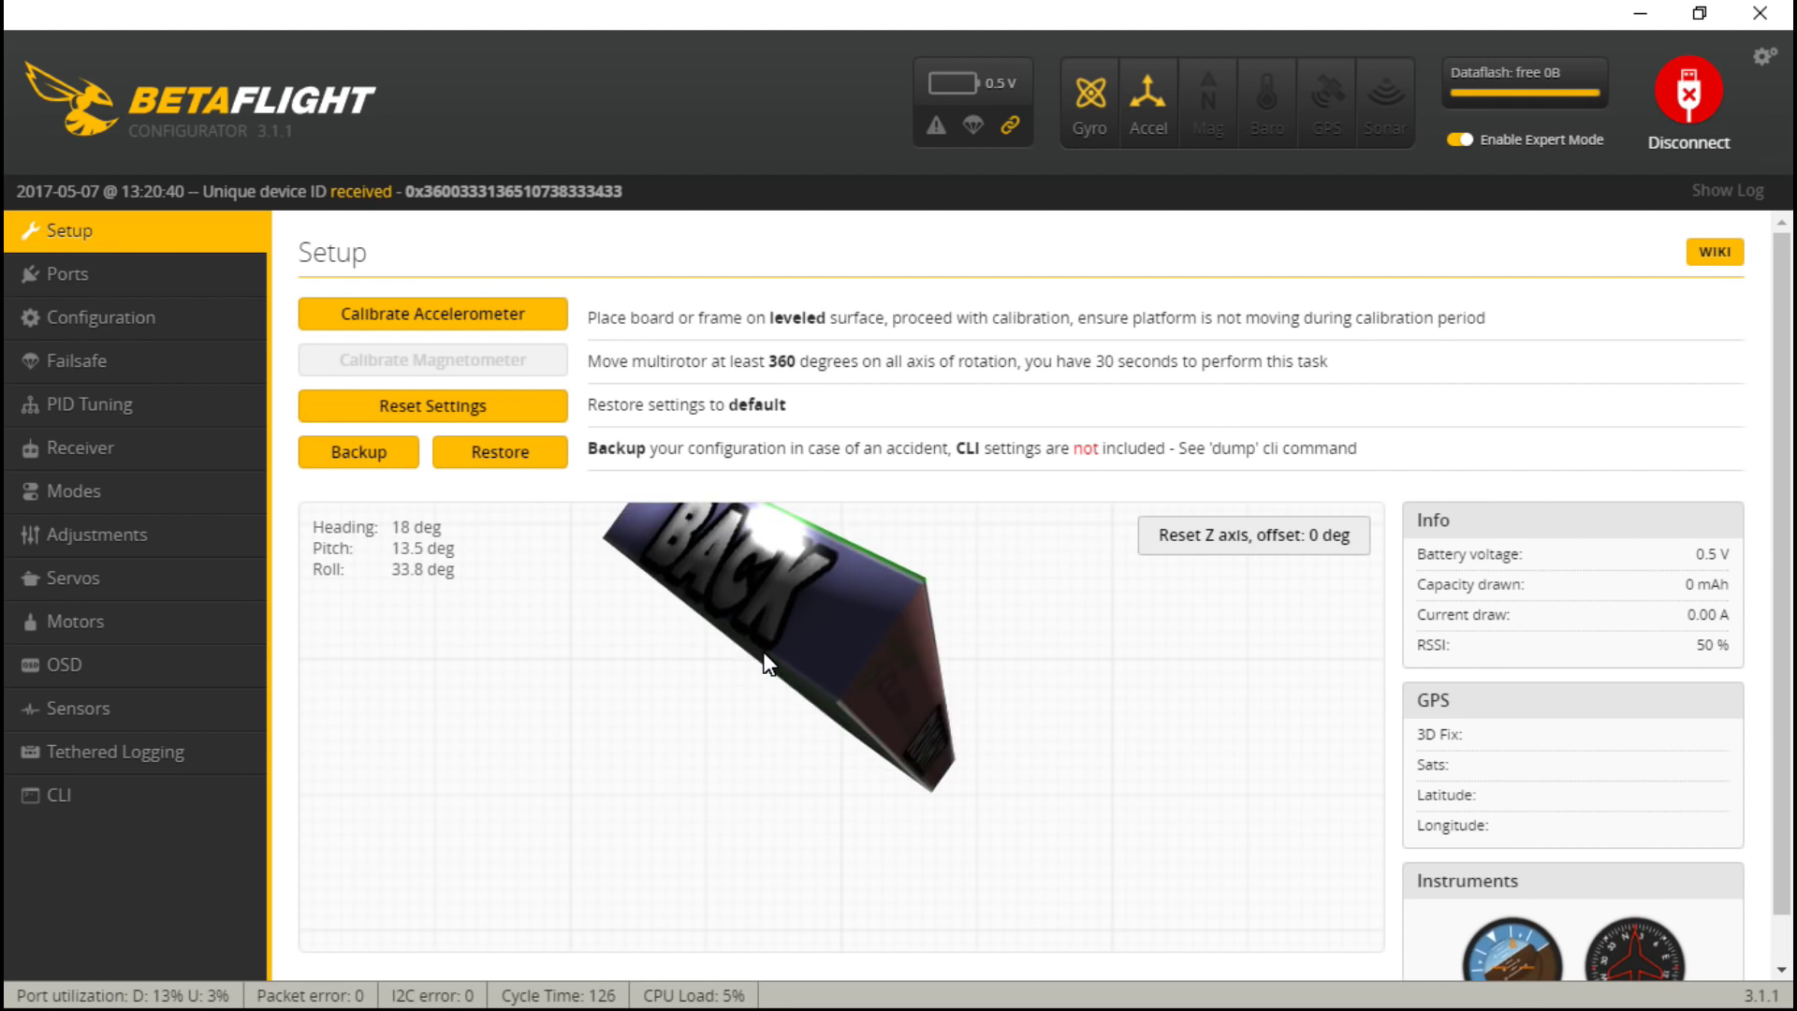
{"action": "left_click", "coordinate": [122, 317]}
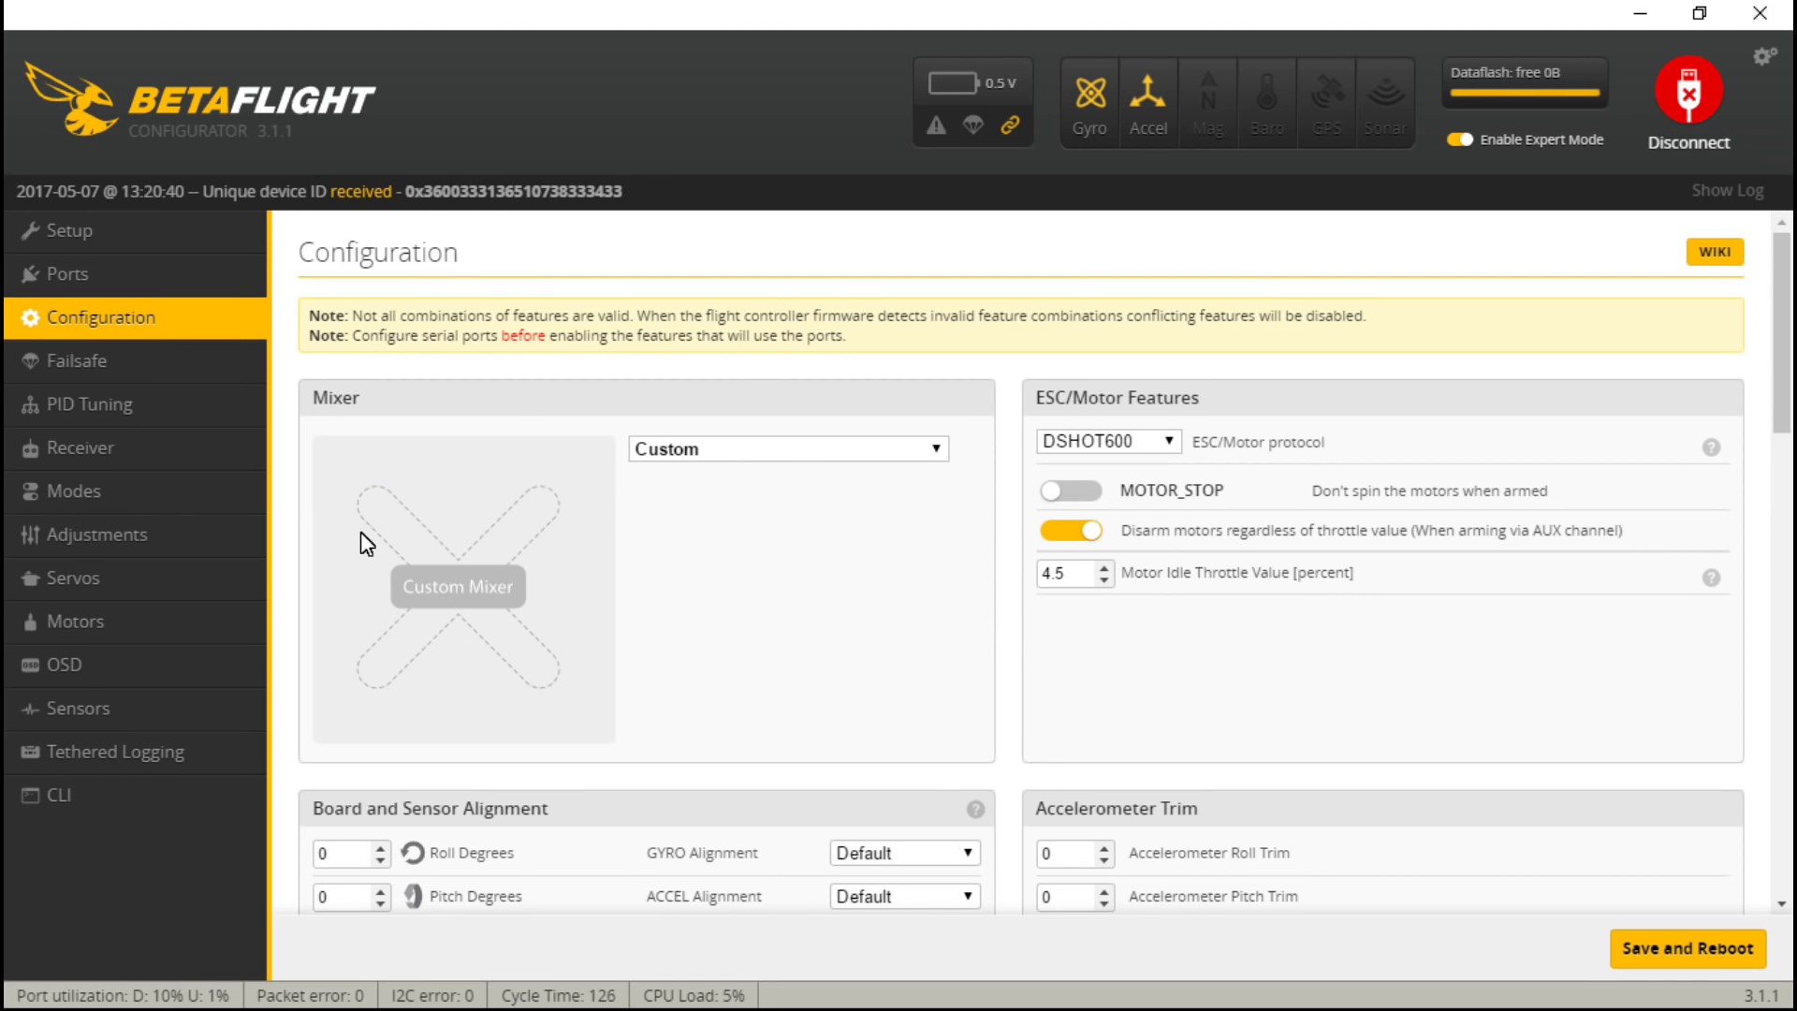